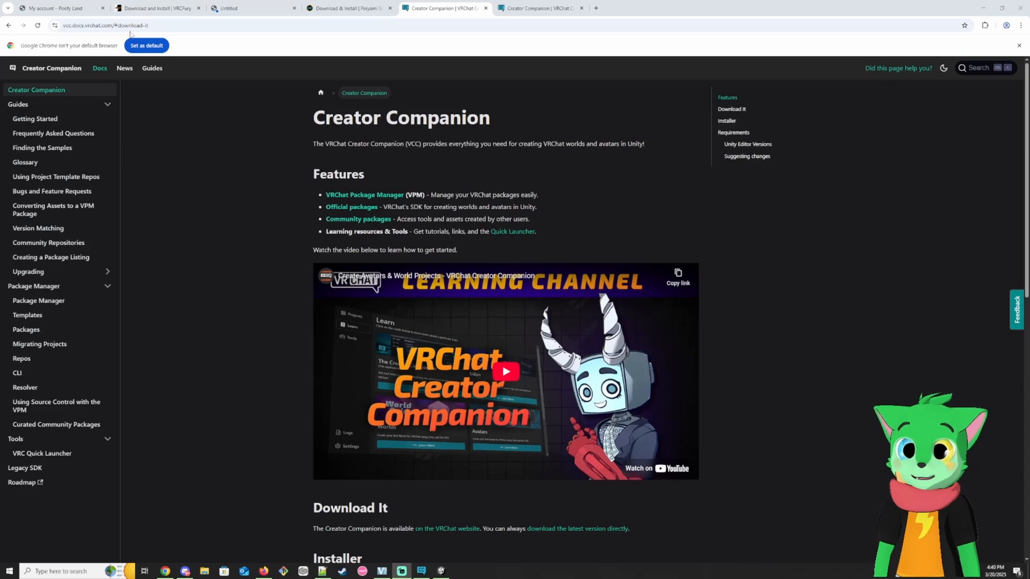
# Step: Review the download and install pages for the VRChat Creator Companion, Poiyomi Toon Shader and VRCFury
pyautogui.click(181, 27)
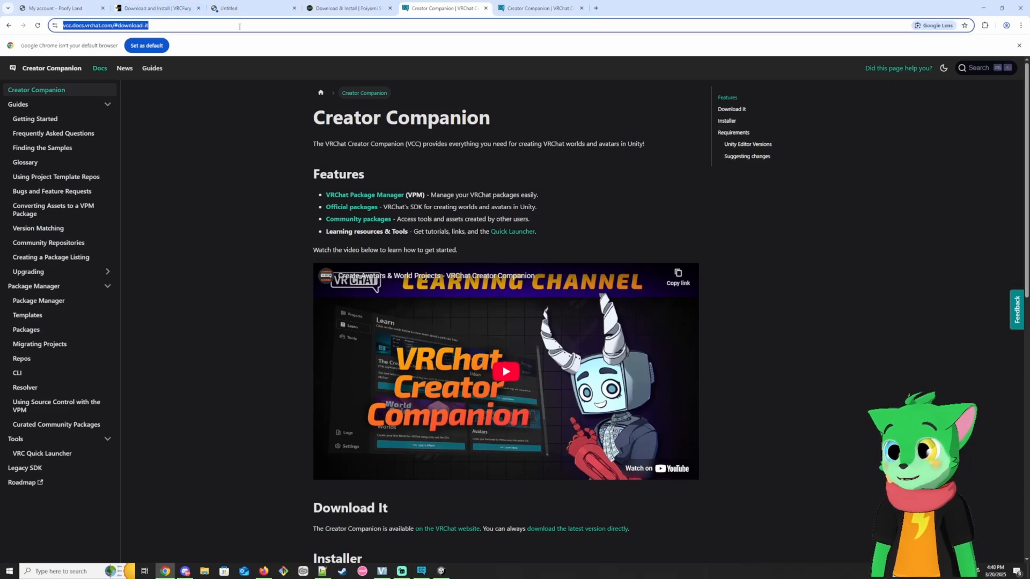
pyautogui.click(349, 7)
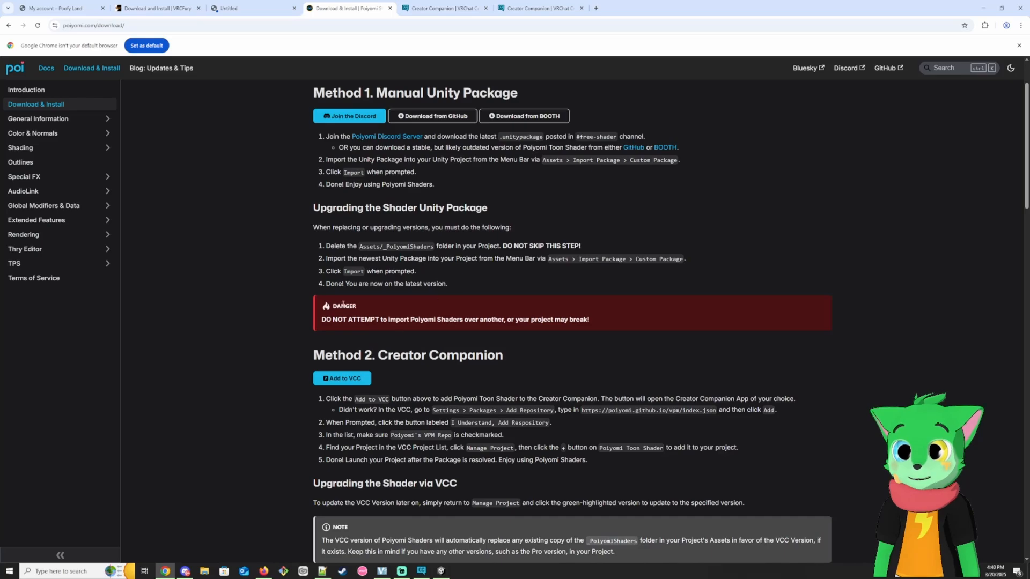
pyautogui.click(166, 7)
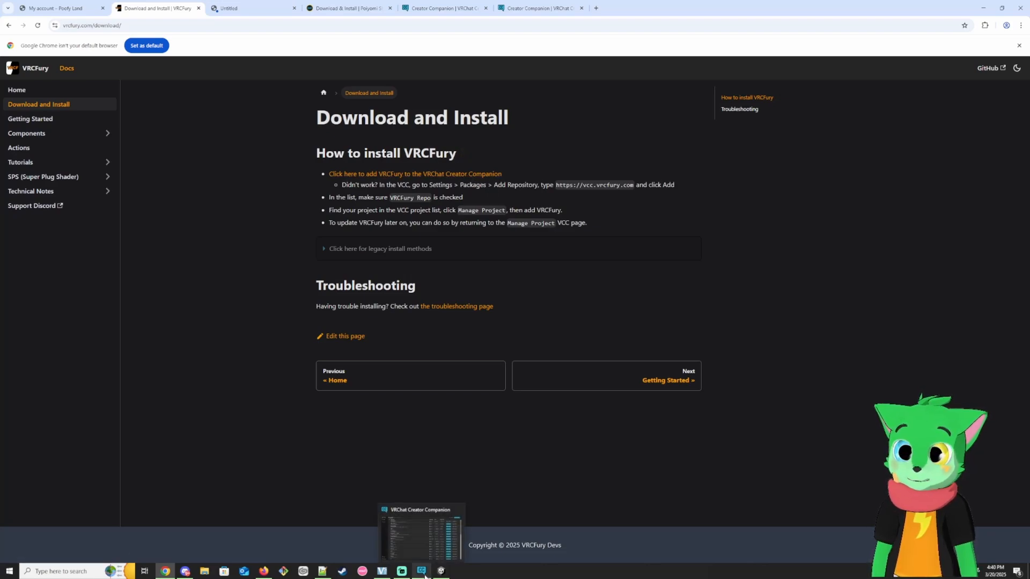
# Step: Visit the Poofy Land website's home page and its account page
pyautogui.click(63, 3)
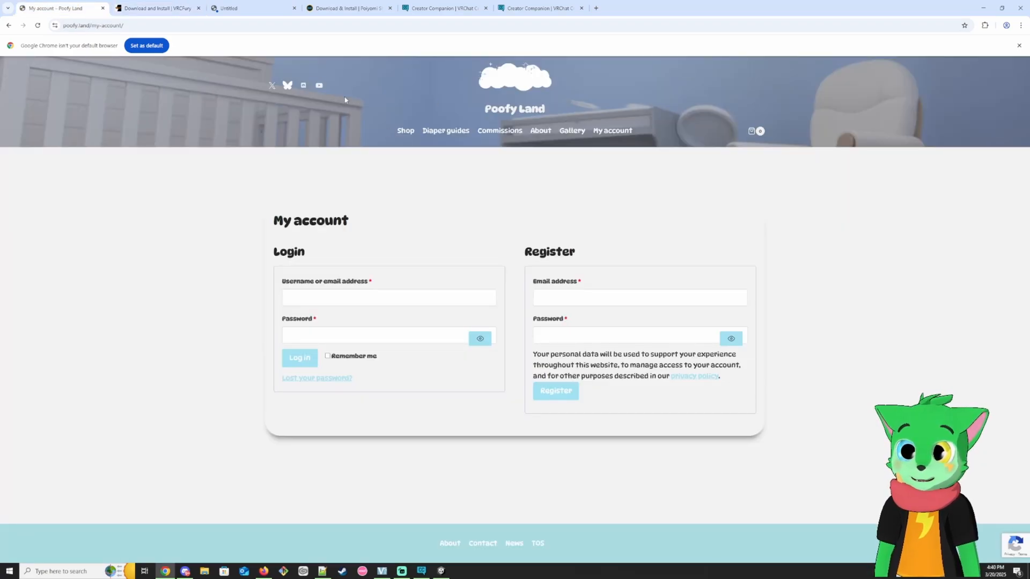
pyautogui.click(513, 102)
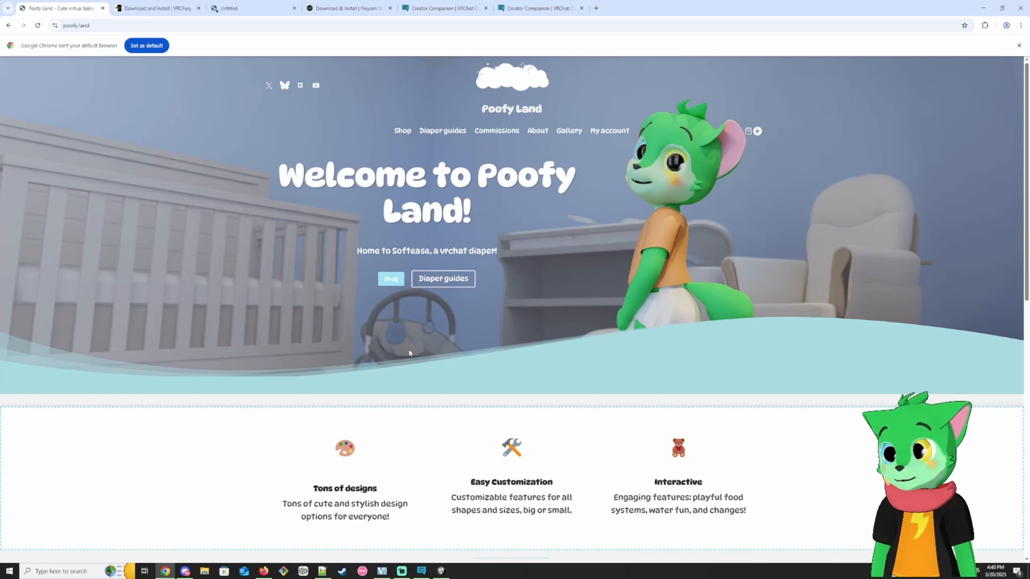
pyautogui.click(616, 131)
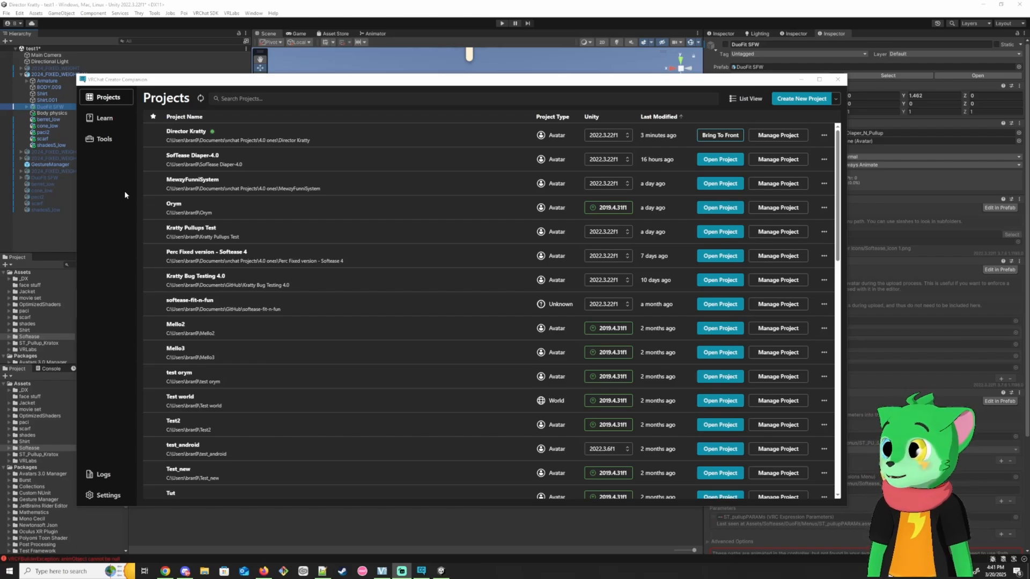
# Step: Switch to VRChat Creator Companion, examine the new project form's templates, name and location settings, and return to the project list
pyautogui.moveTo(406, 83); pyautogui.dragTo(462, 70)
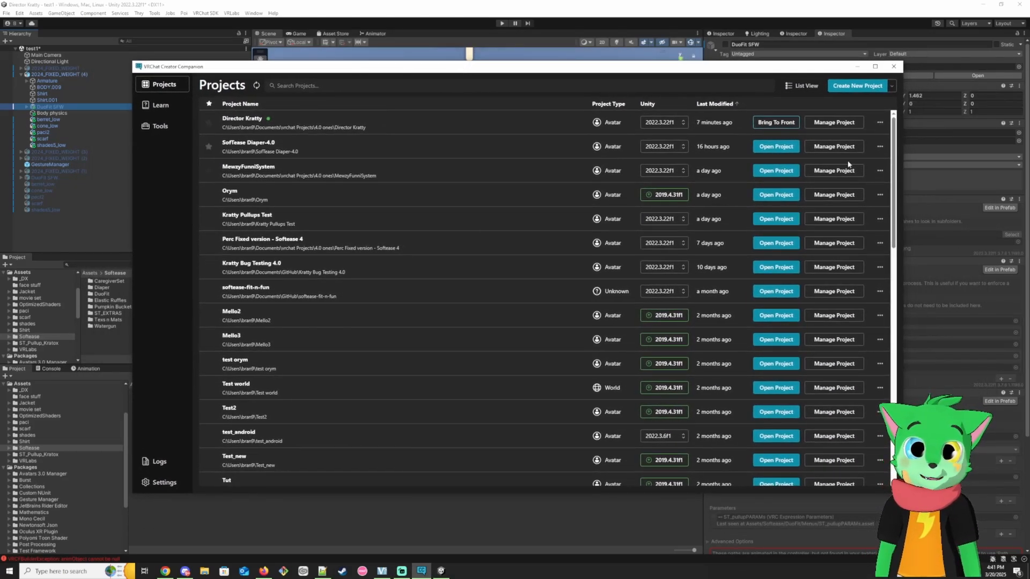
pyautogui.click(858, 87)
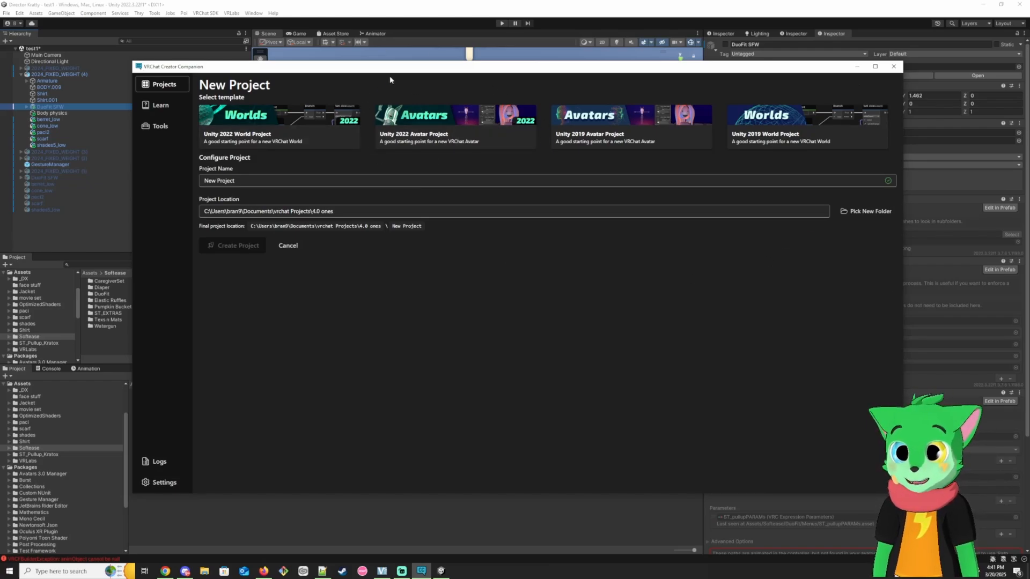
pyautogui.click(241, 183)
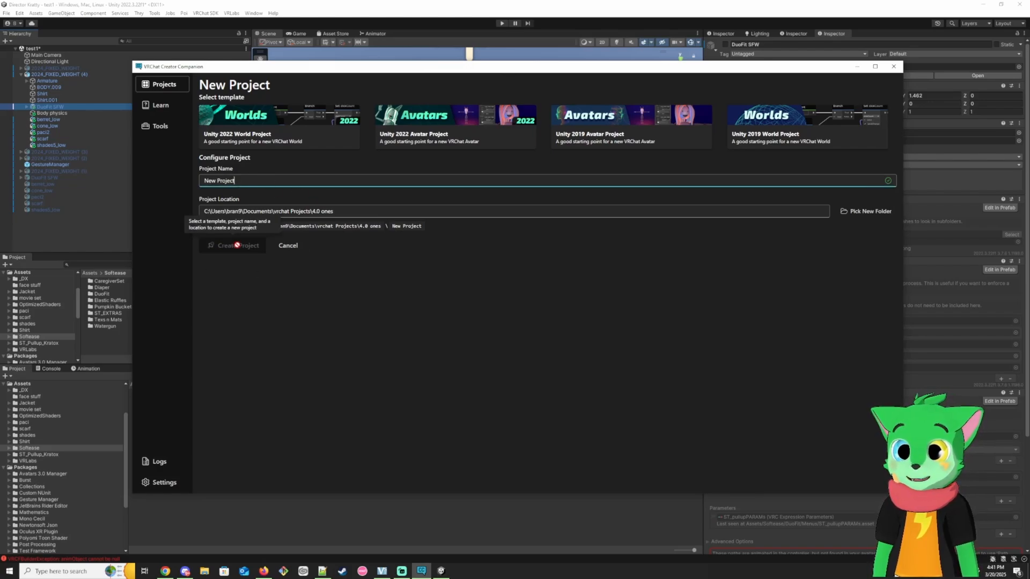
pyautogui.click(412, 219)
pyautogui.click(349, 213)
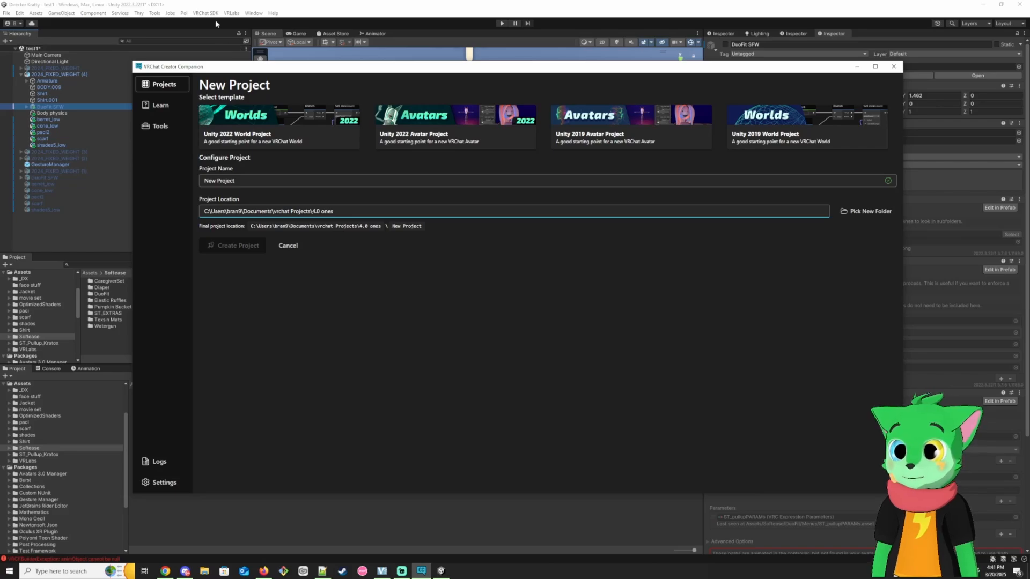
pyautogui.click(173, 86)
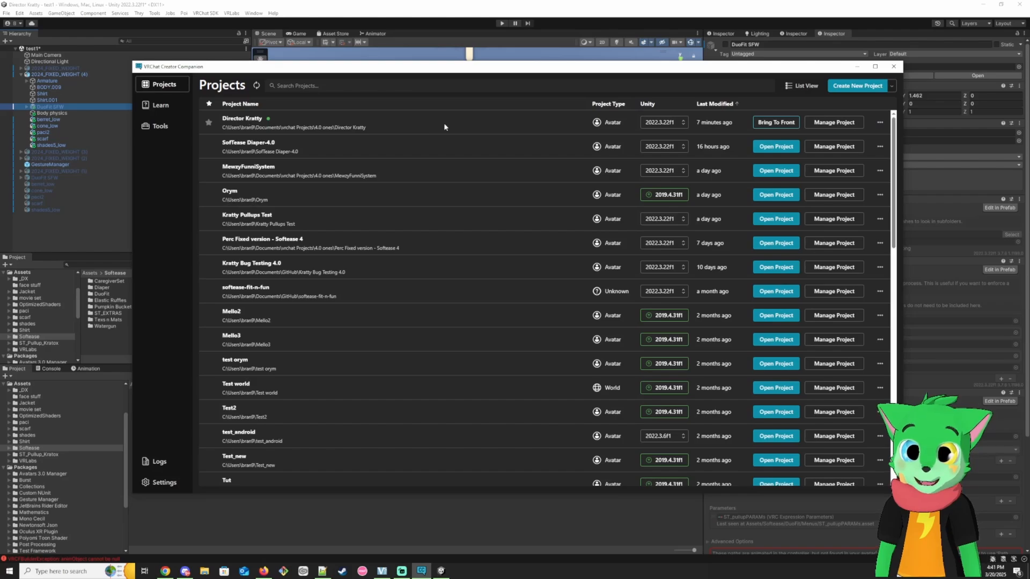
# Step: Open package management for the Director Kratty project and choose the 1.1212.0 update for VRCFury
pyautogui.click(834, 122)
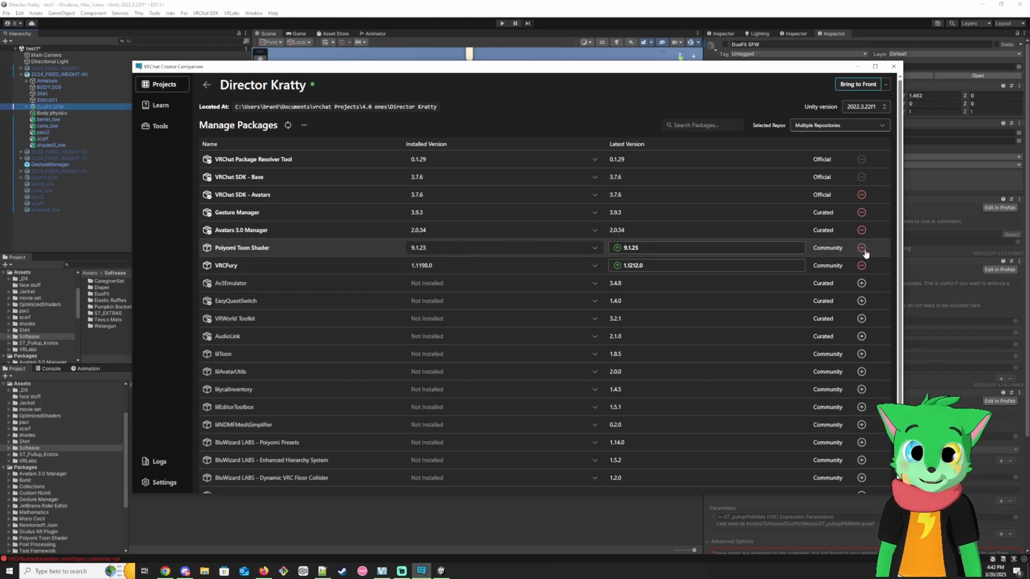
pyautogui.scroll(-1, 527, 269)
pyautogui.scroll(2, 353, 346)
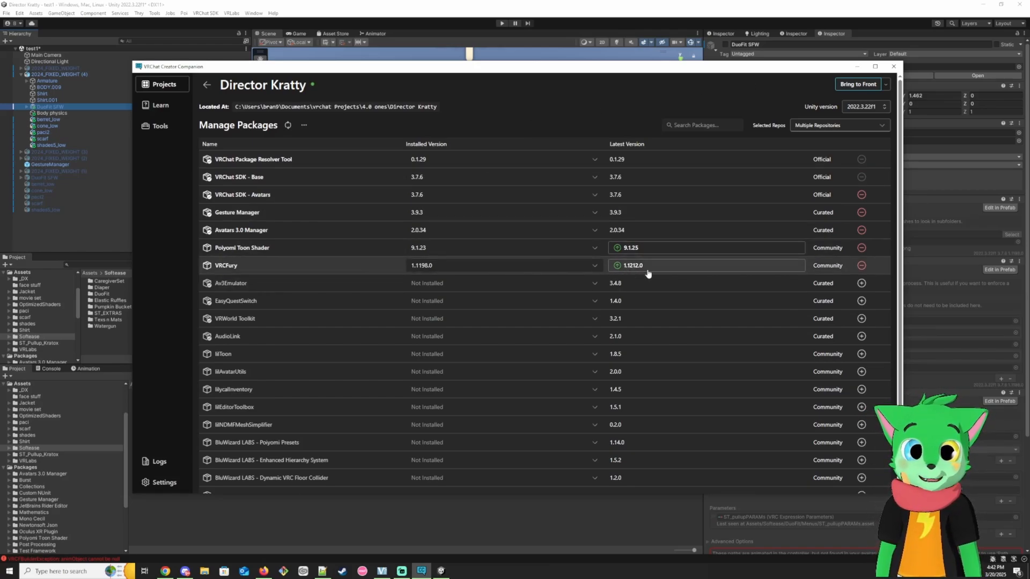
pyautogui.click(670, 270)
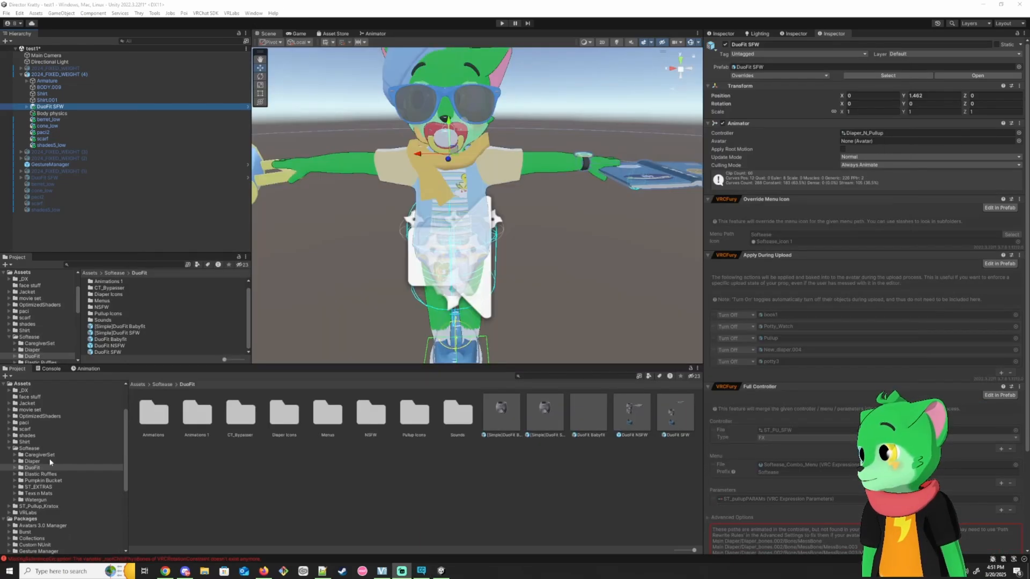
# Step: Switch to Unity and browse from the Assets root into the Softease folder's DuoFit subfolder
pyautogui.click(162, 384)
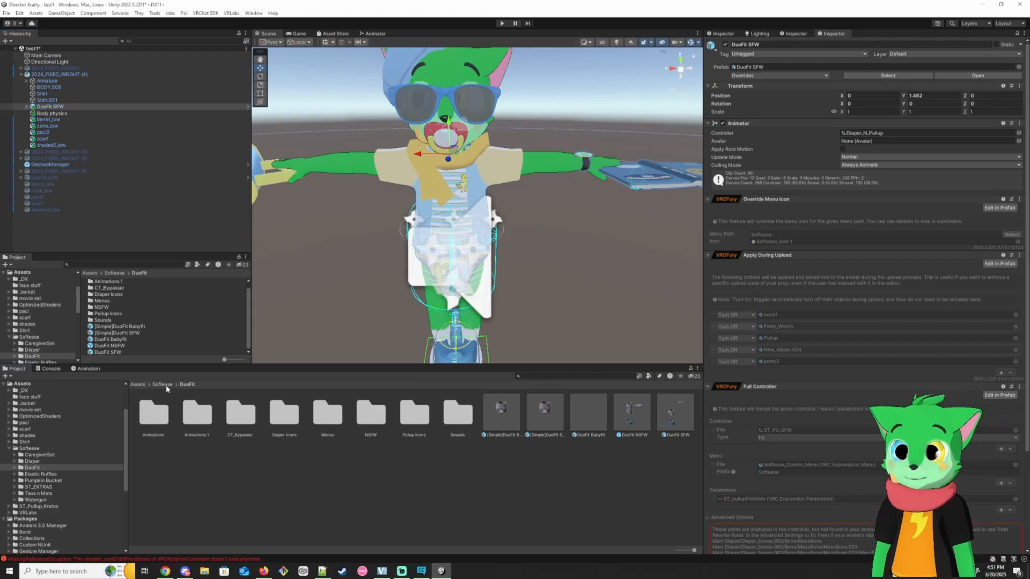
pyautogui.click(138, 384)
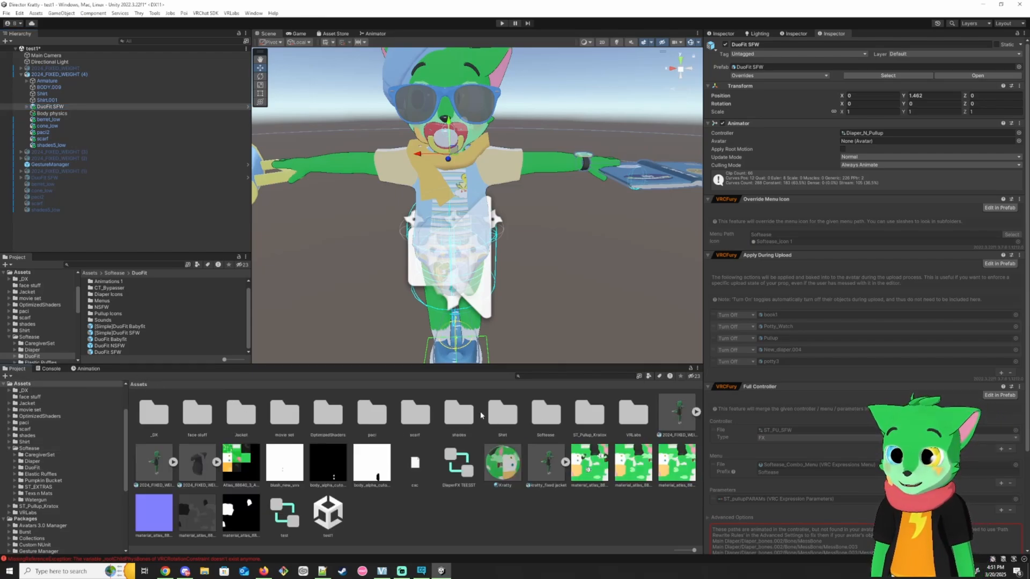
pyautogui.doubleClick(549, 420)
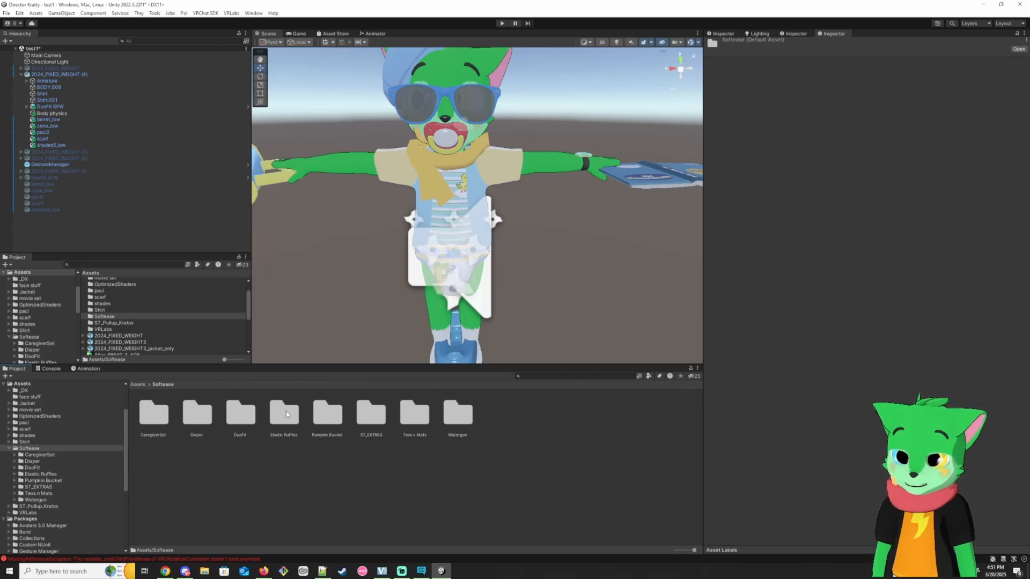
pyautogui.click(243, 421)
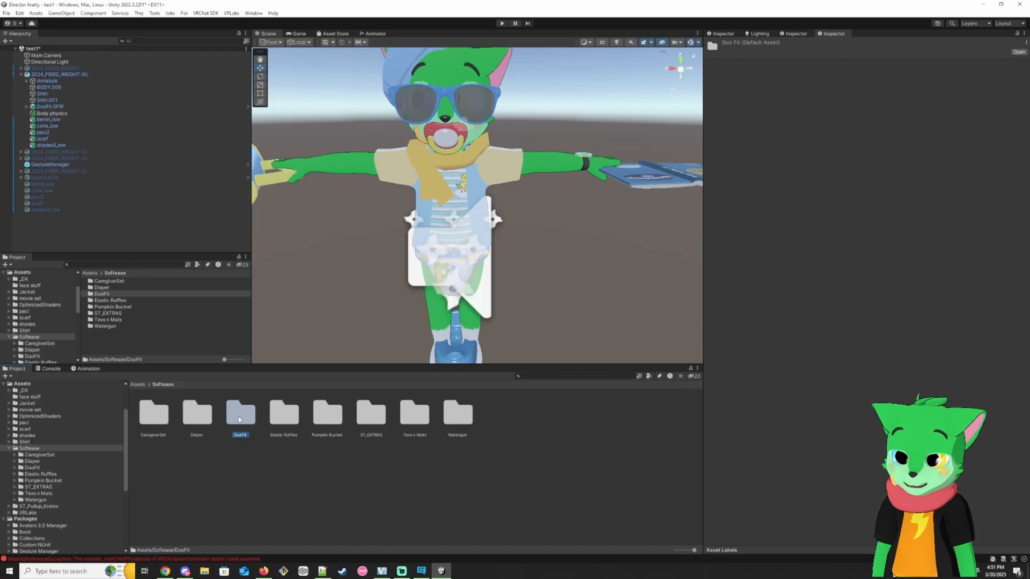
pyautogui.doubleClick(243, 419)
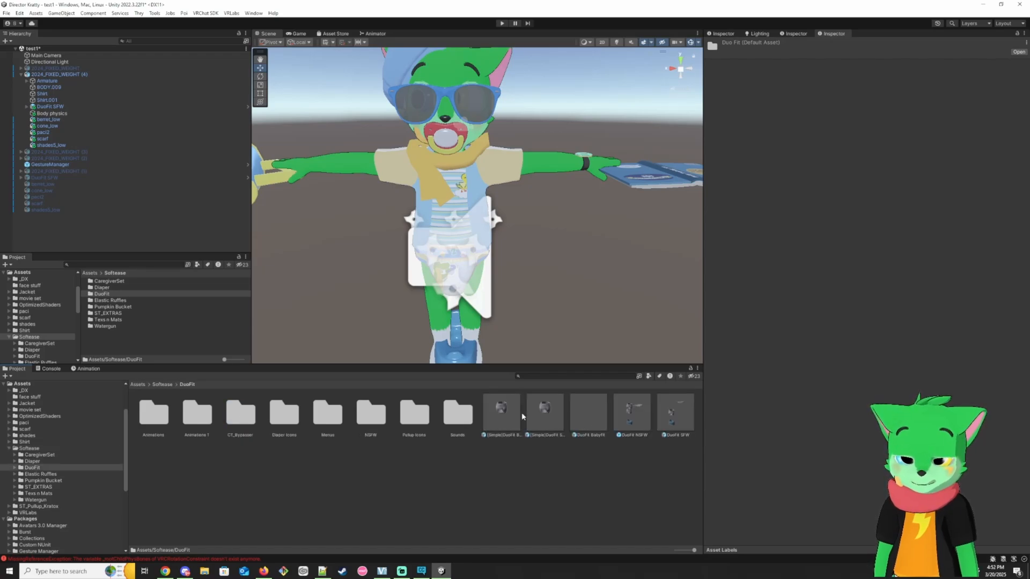
# Step: Go through the five DuoFit prefabs one by one, ending with [Simple]DuoFit SFW
pyautogui.click(497, 411)
pyautogui.press('Right')
pyautogui.press('Right')
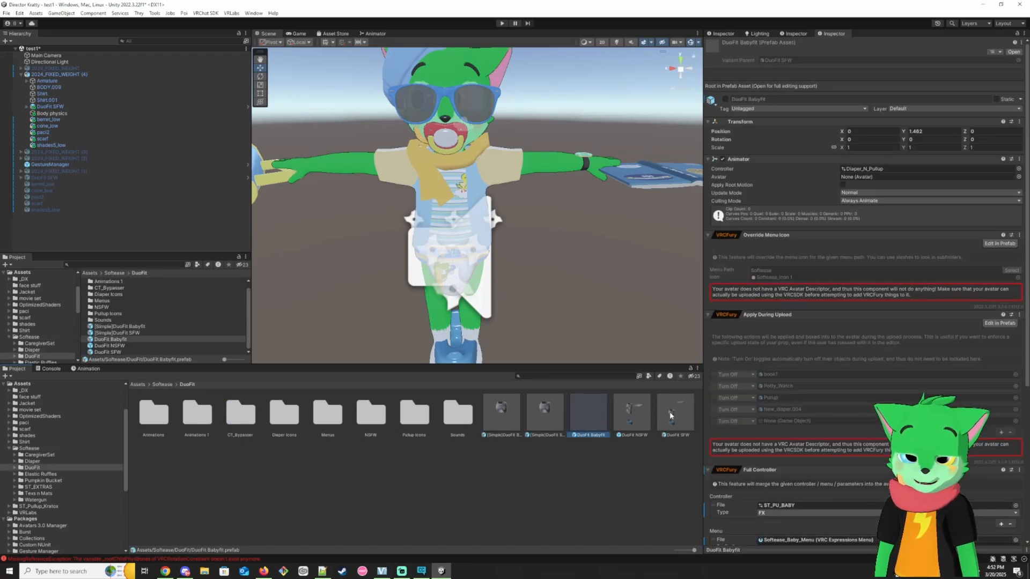
pyautogui.press('Right')
pyautogui.press('Right')
pyautogui.click(542, 419)
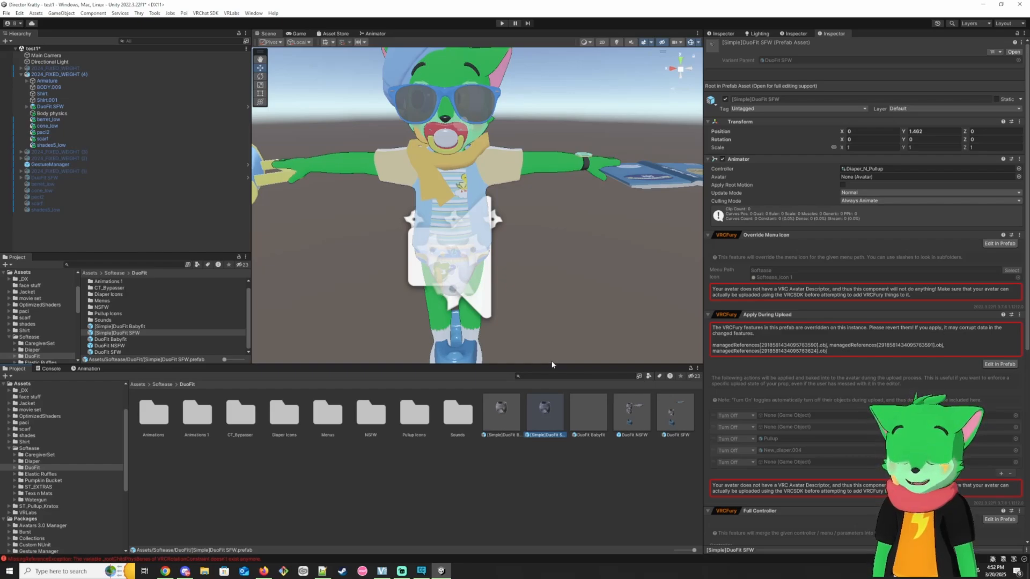
# Step: Compare the component settings of the two [Simple] DuoFit prefabs with those of DuoFit Babyfit and DuoFit SFW
pyautogui.moveTo(584, 223); pyautogui.dragTo(568, 240, button='right')
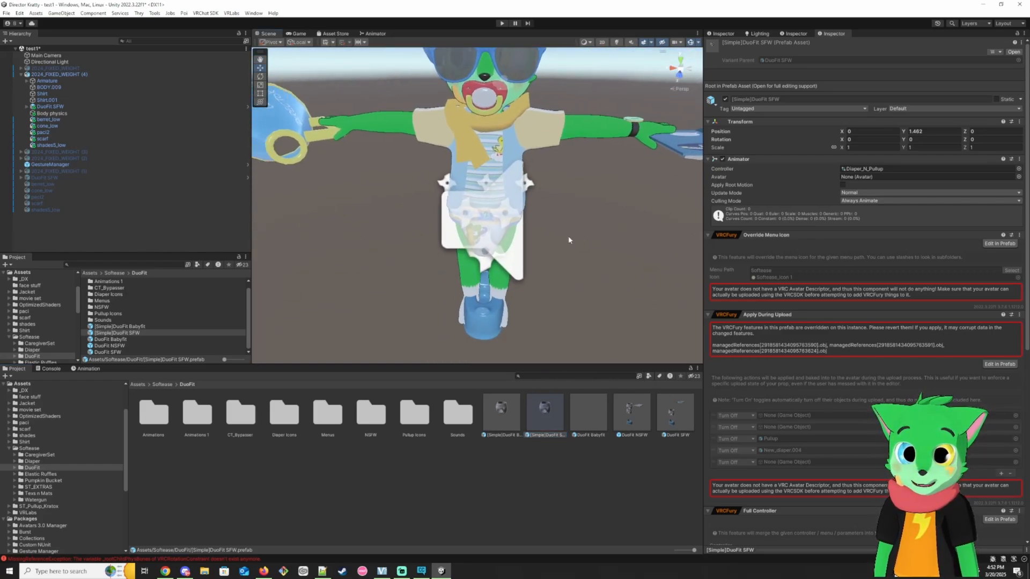
pyautogui.click(517, 414)
pyautogui.click(544, 412)
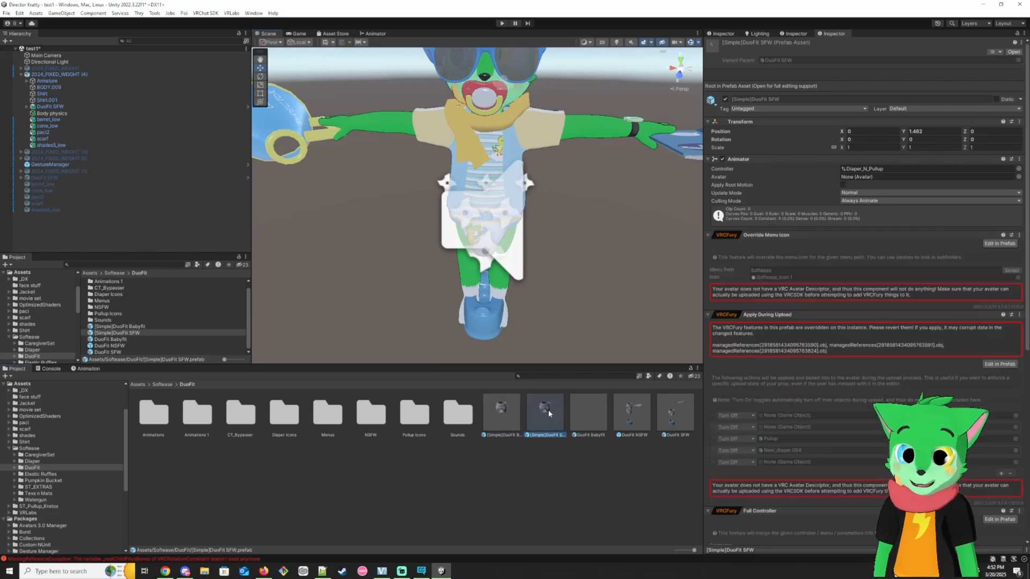
pyautogui.click(508, 417)
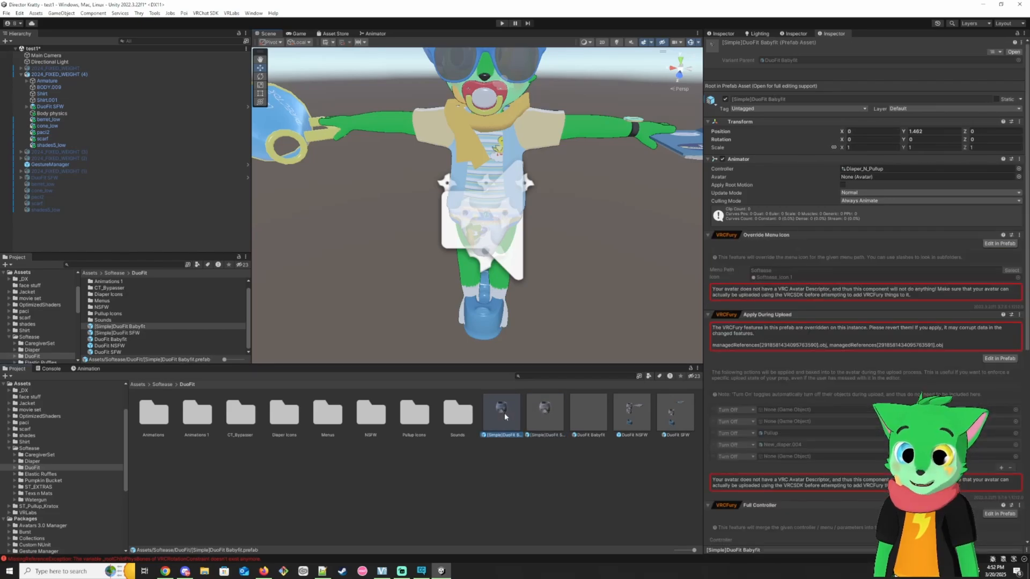
pyautogui.click(544, 410)
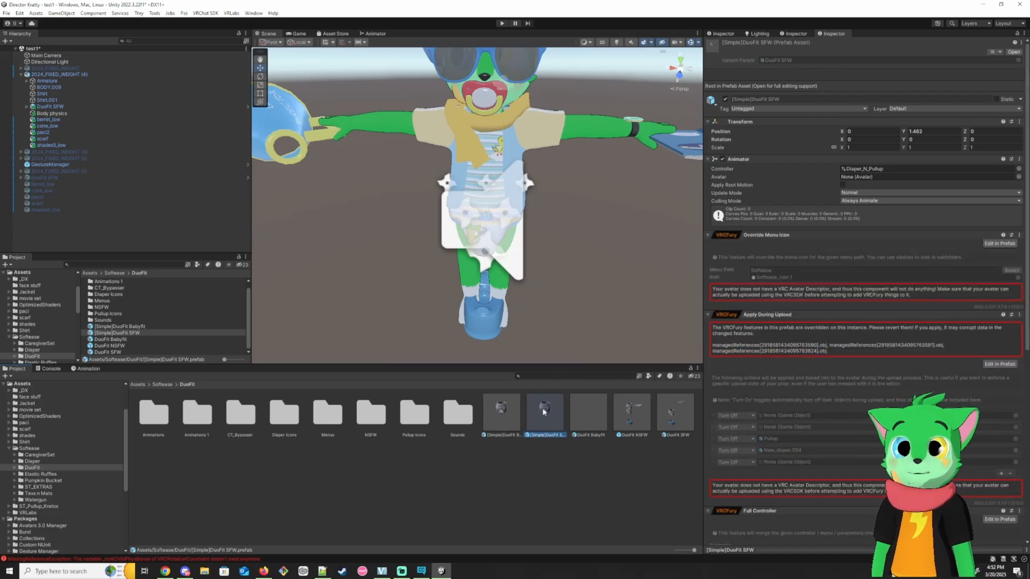
pyautogui.click(590, 437)
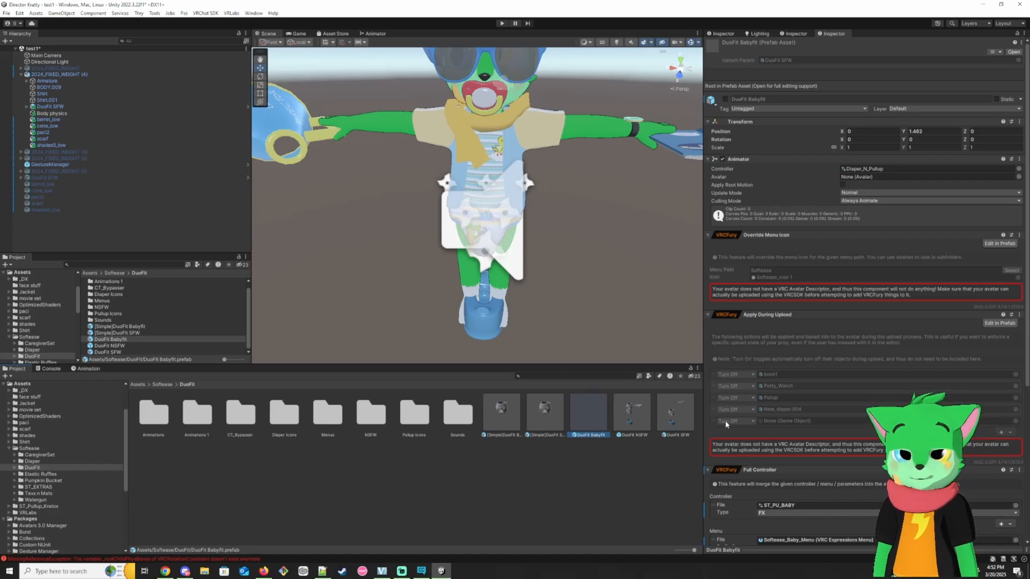
pyautogui.click(671, 413)
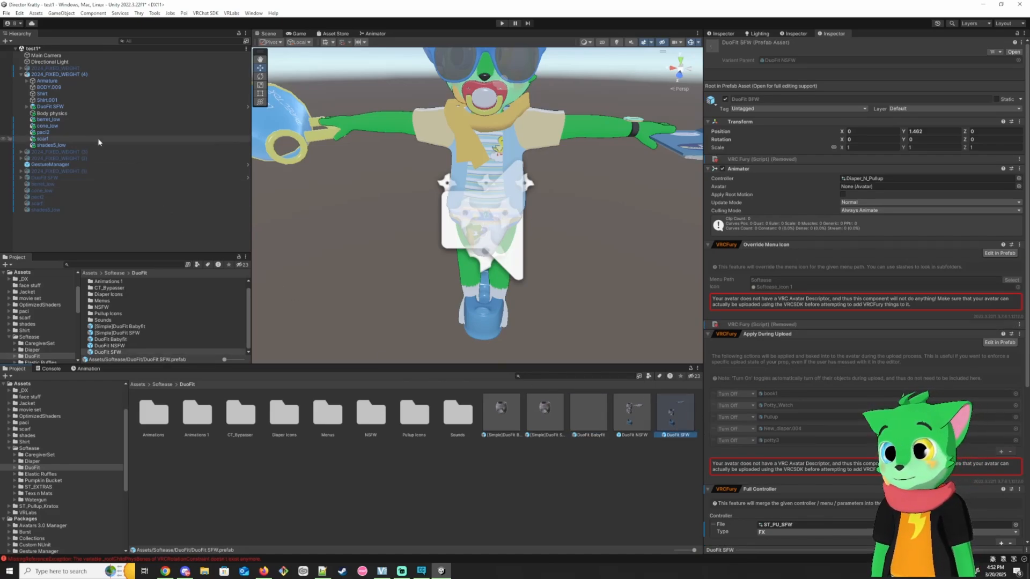
# Step: Expand the DuoFit SFW object under the active avatar in the scene hierarchy and collapse its Potty_WC child
pyautogui.click(124, 107)
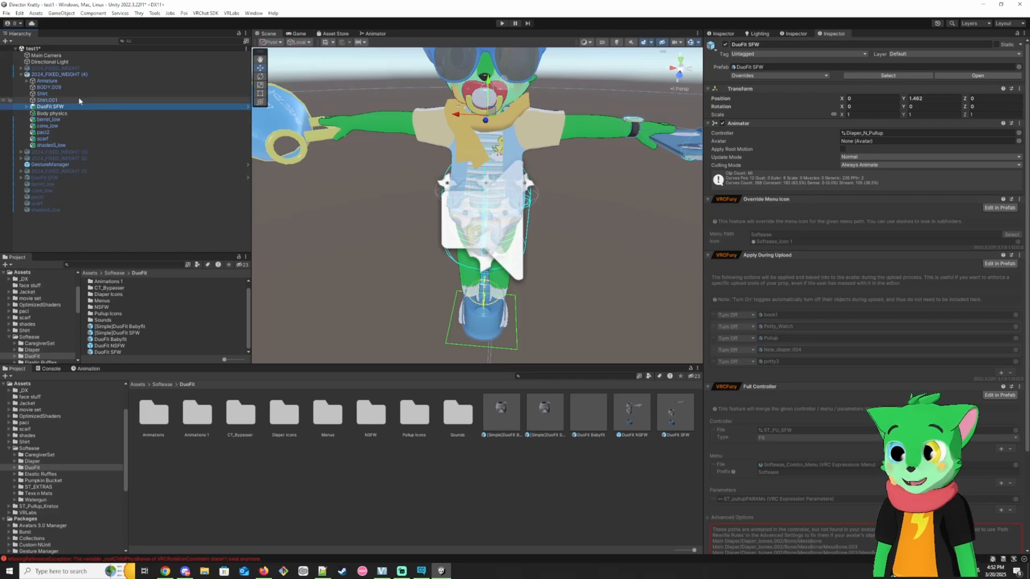
pyautogui.click(27, 107)
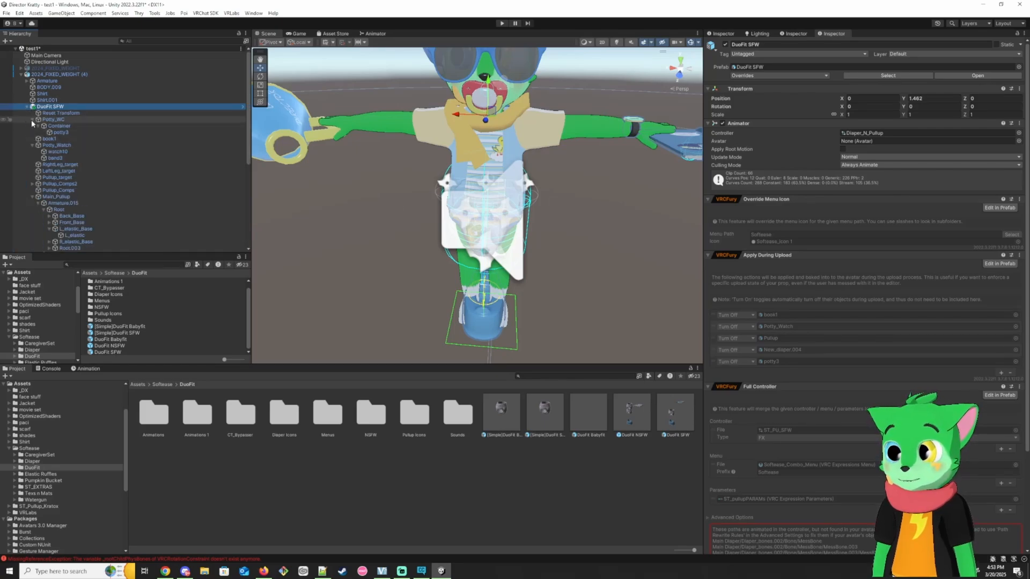
pyautogui.click(32, 119)
pyautogui.moveTo(447, 176); pyautogui.dragTo(589, 197, button='right')
pyautogui.press('w')
# Step: Expand Main Diaper inside DuoFit SFW, enable its New_diaper.004 mesh and inspect how it fits the avatar
pyautogui.scroll(-6, 114, 124)
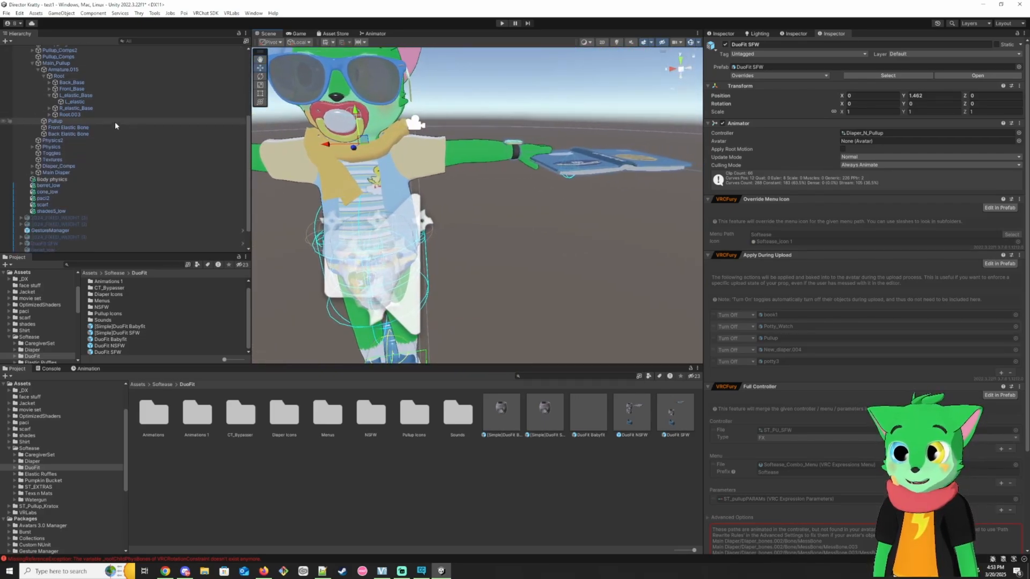
pyautogui.click(33, 149)
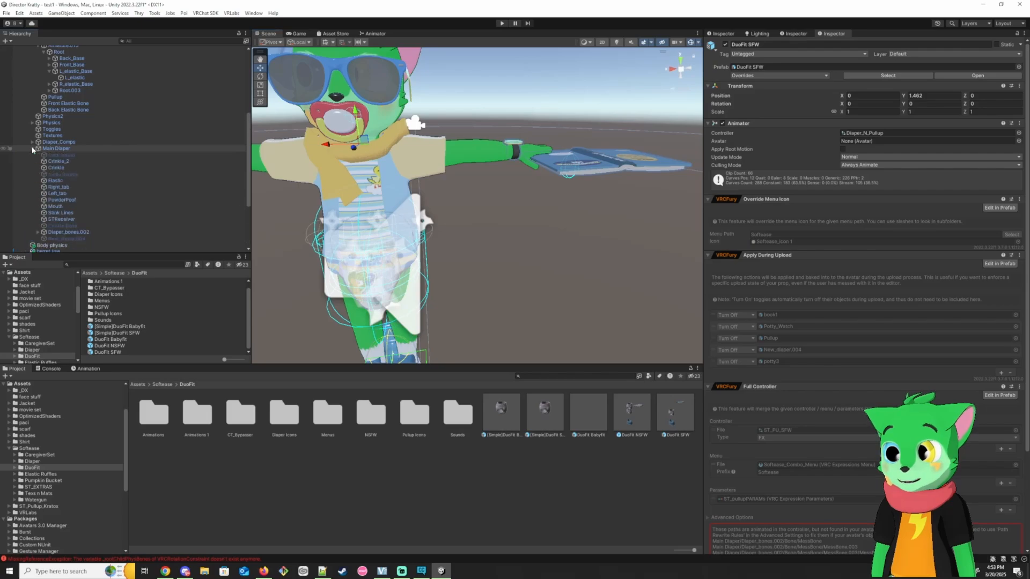
pyautogui.click(56, 239)
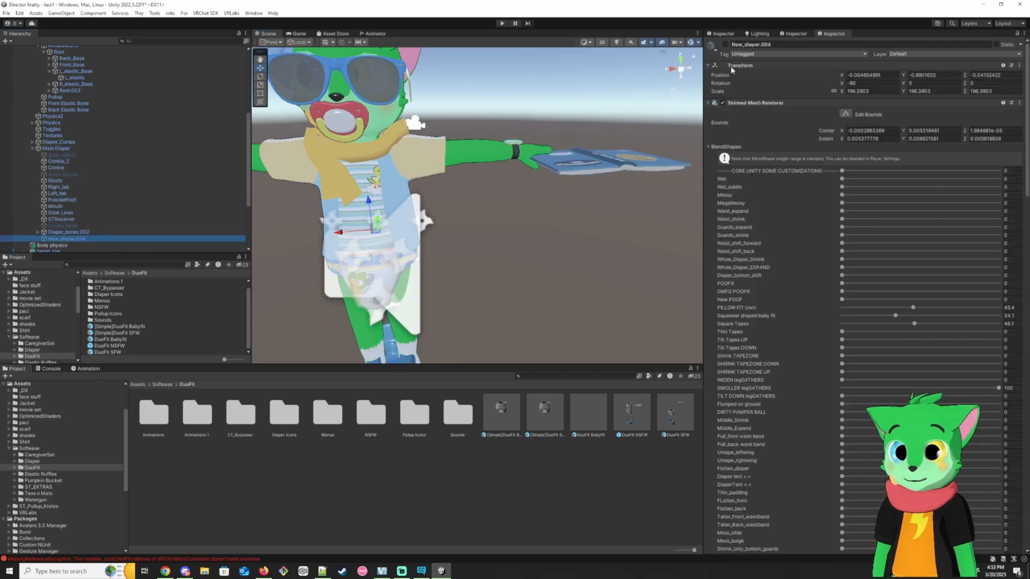
pyautogui.click(725, 44)
pyautogui.moveTo(446, 164); pyautogui.dragTo(339, 176, button='right')
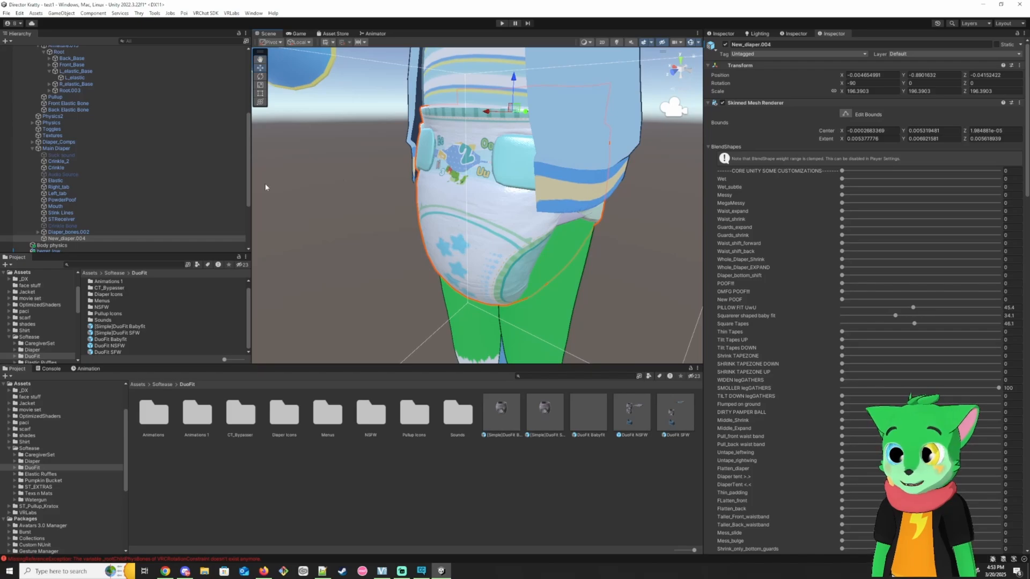
pyautogui.click(72, 239)
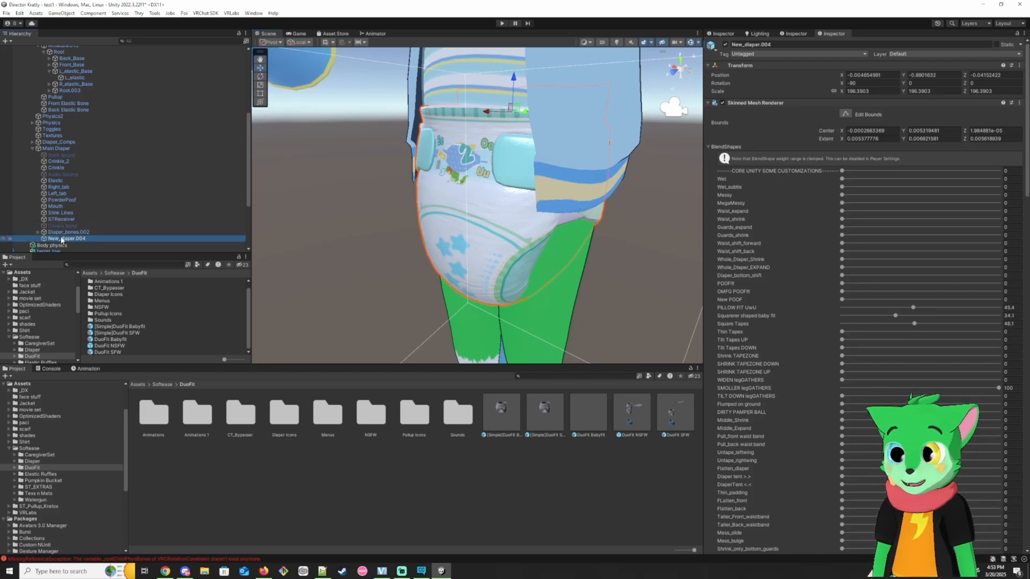
pyautogui.moveTo(471, 142)
pyautogui.mouseDown(button='right')
pyautogui.moveTo(474, 130)
pyautogui.moveTo(491, 135)
pyautogui.mouseUp(button='right')
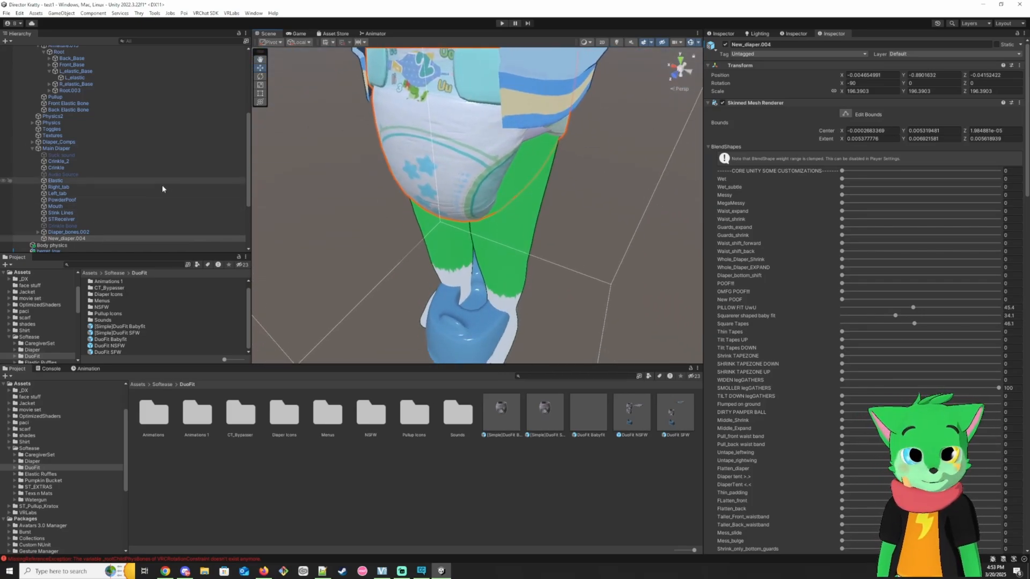
# Step: Scale the potty3 mesh inside DuoFit SFW's Potty_WC up uniformly to about 13.82 and collapse Potty_WC
pyautogui.scroll(10, 102, 220)
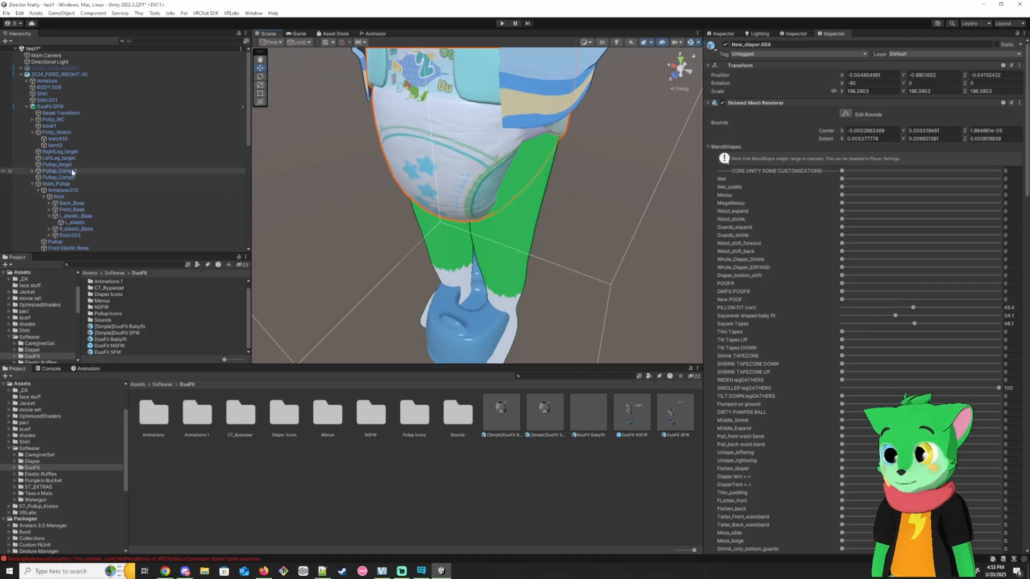
pyautogui.press('f')
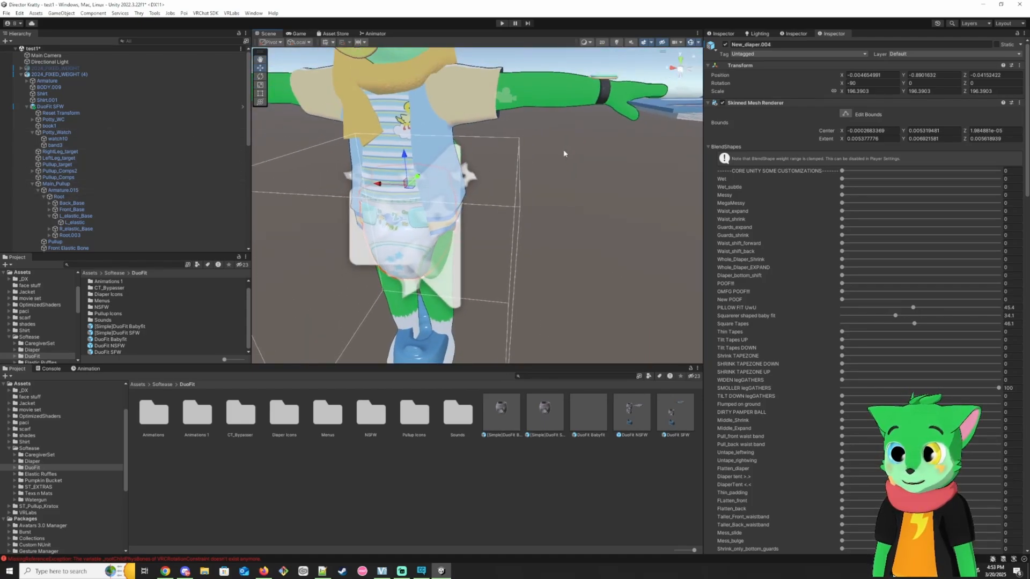
pyautogui.click(76, 120)
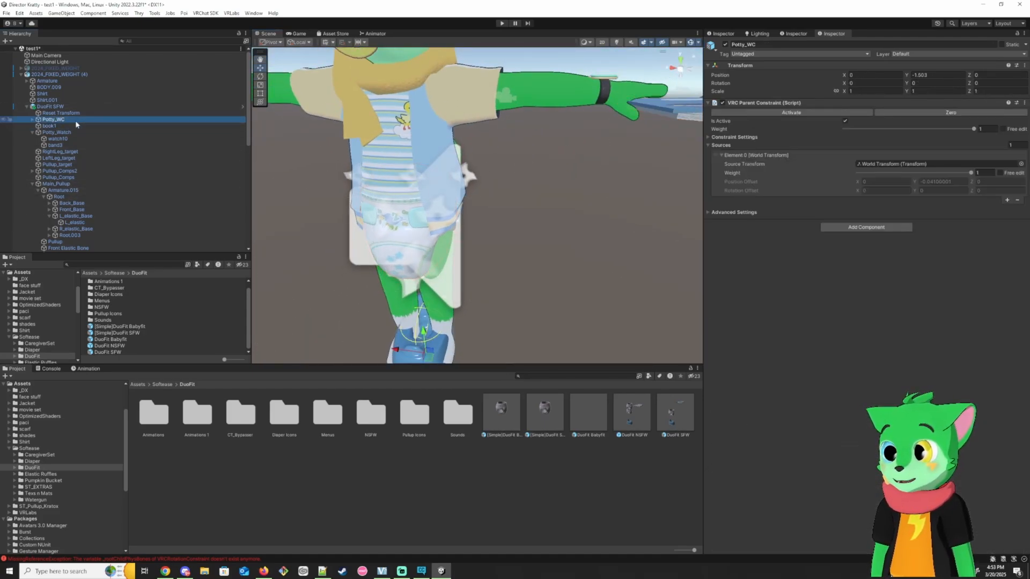
pyautogui.click(32, 119)
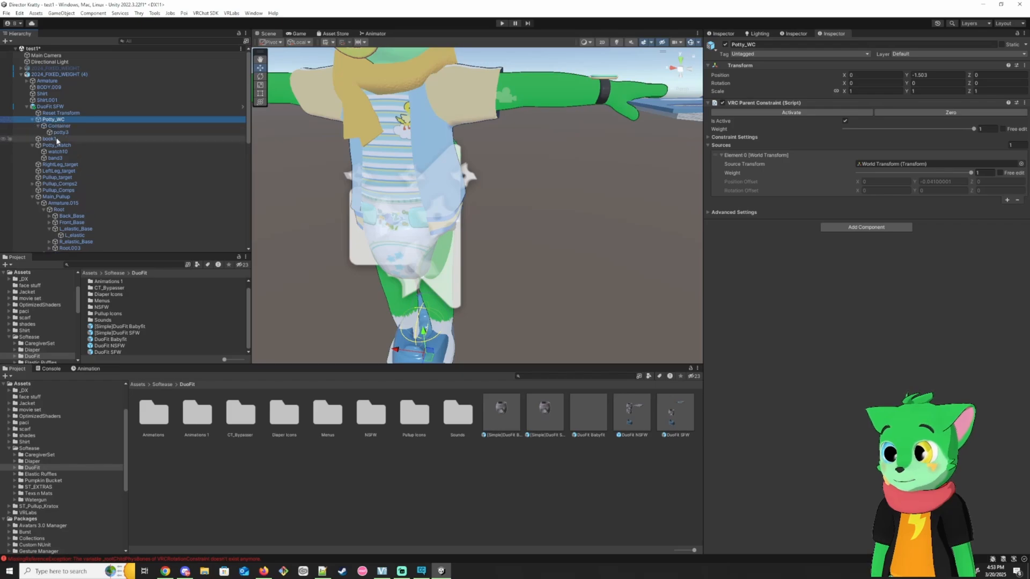
pyautogui.doubleClick(61, 132)
pyautogui.keyDown('alt'); pyautogui.moveTo(390, 204); pyautogui.dragTo(268, 192); pyautogui.keyUp('alt')
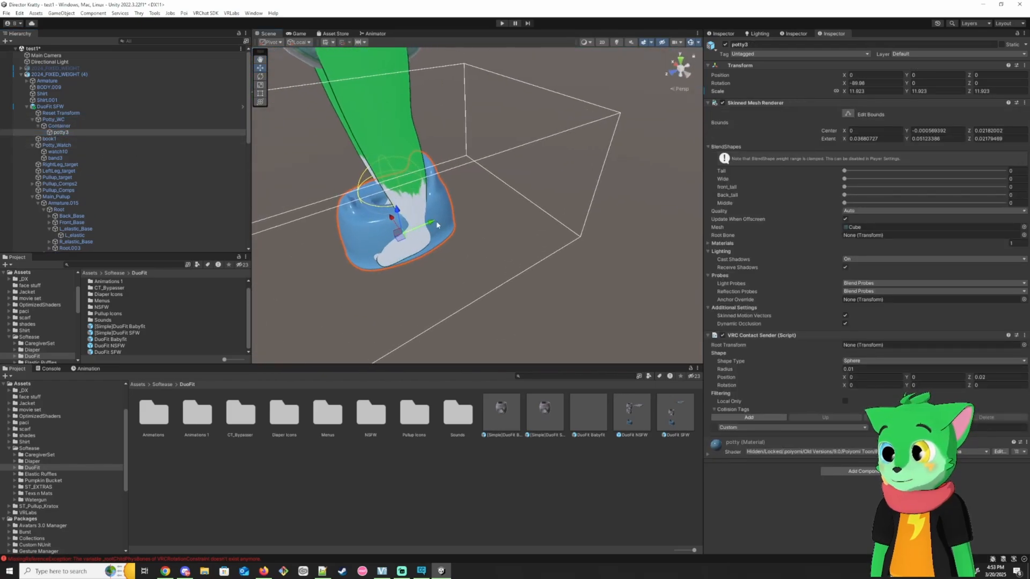
pyautogui.moveTo(435, 226); pyautogui.dragTo(618, 200)
pyautogui.hotkey('ctrl', 'z')
pyautogui.press('r')
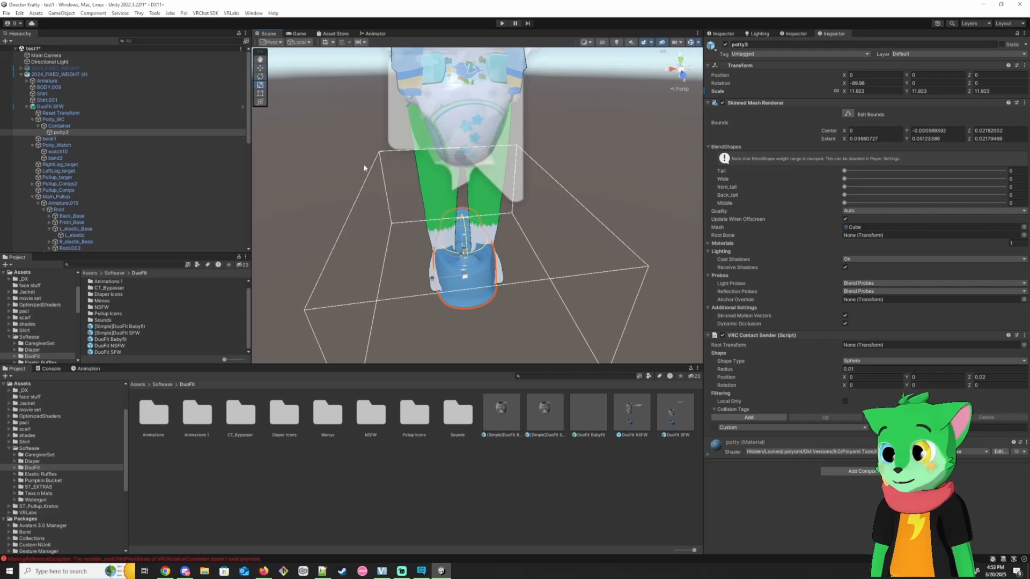
pyautogui.moveTo(465, 277); pyautogui.dragTo(471, 275)
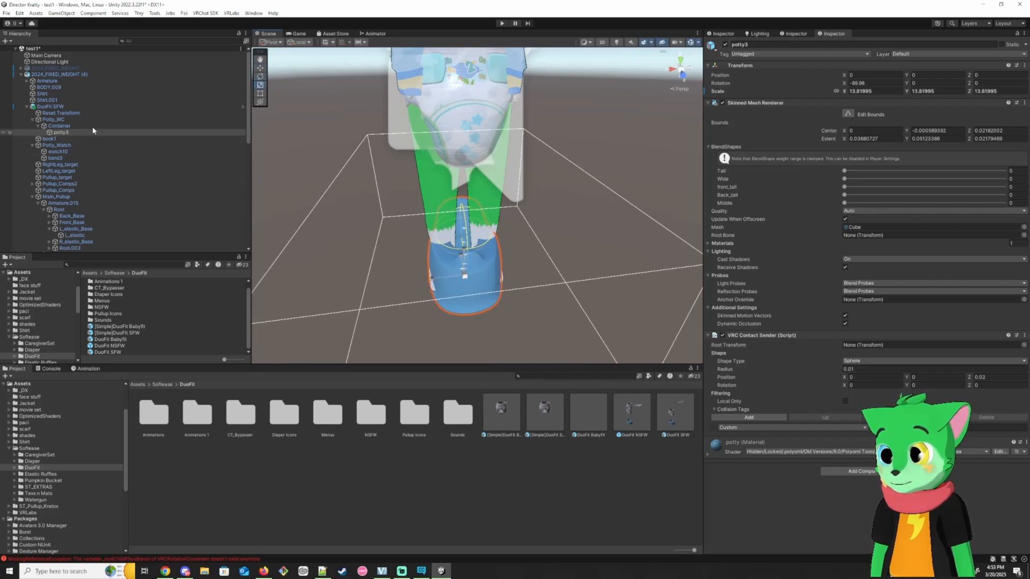
pyautogui.click(31, 120)
# Step: Examine book1's placement at the avatar's hand along with its VRC Contact Receiver and Armature Link settings
pyautogui.click(49, 127)
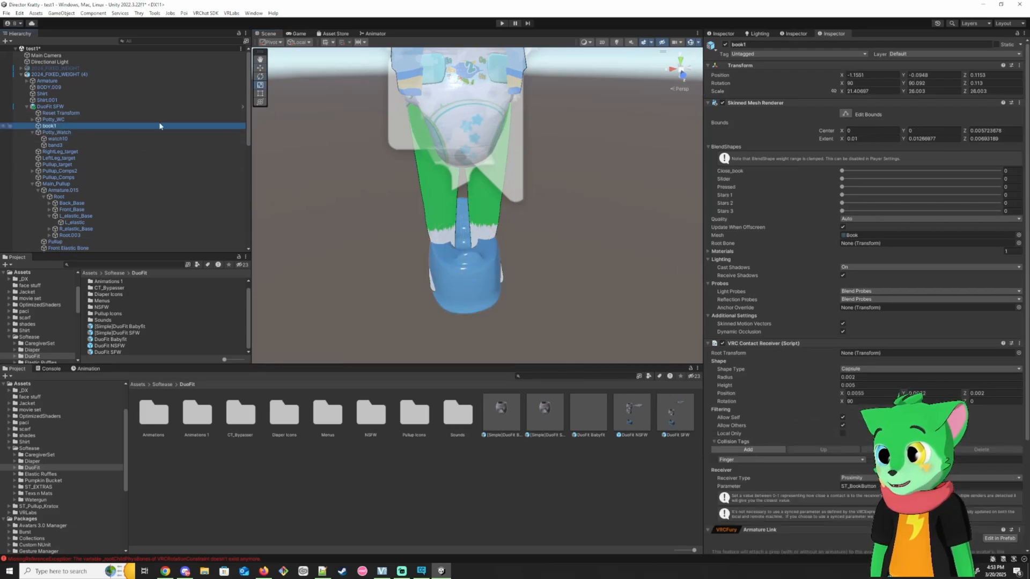
pyautogui.moveTo(413, 174); pyautogui.dragTo(343, 124, button='right')
pyautogui.press('w')
pyautogui.press('f')
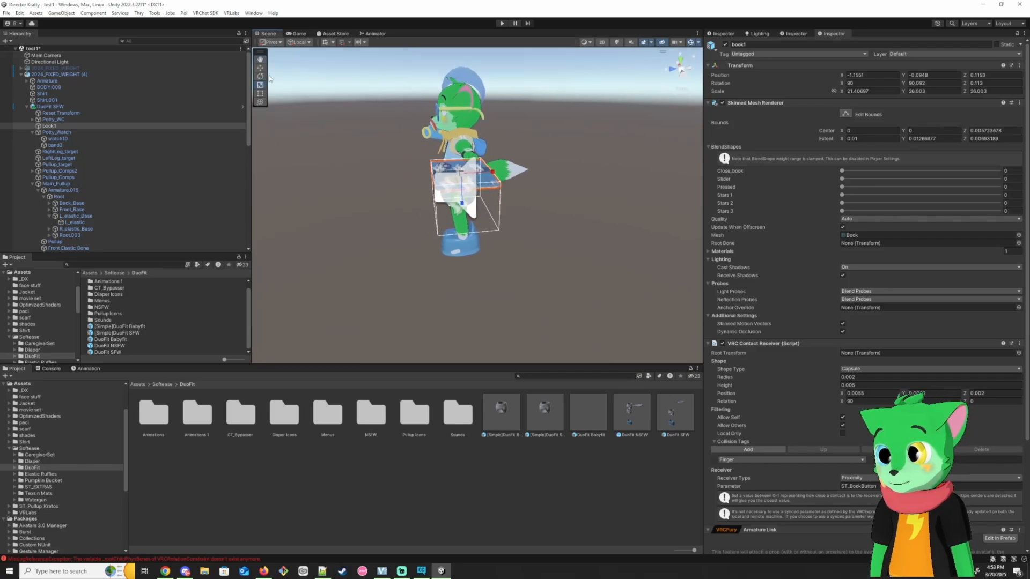
pyautogui.moveTo(429, 147); pyautogui.dragTo(356, 172, button='right')
pyautogui.press('w')
pyautogui.press('w')
pyautogui.scroll(-5, 796, 264)
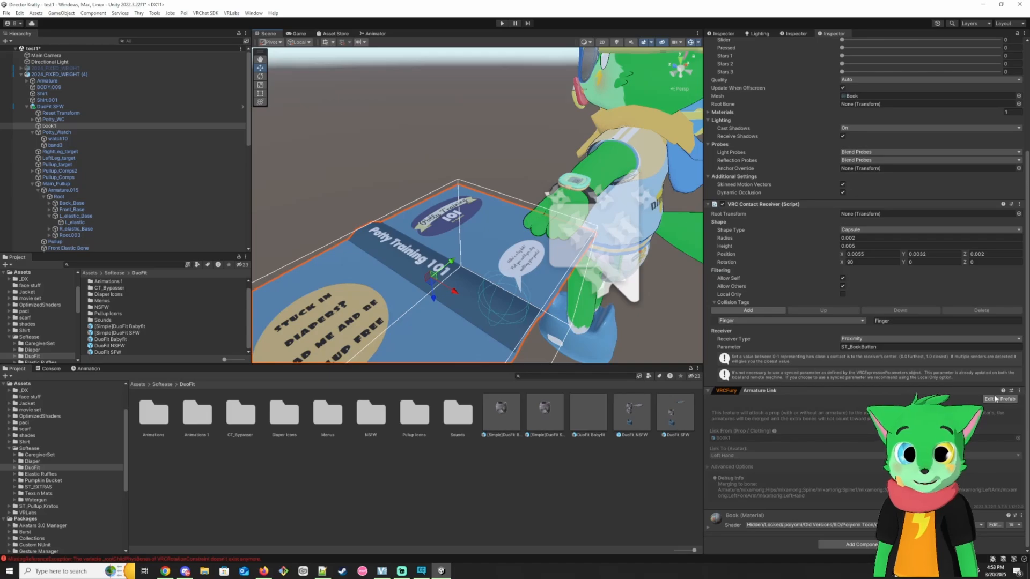
pyautogui.press('s')
pyautogui.moveTo(563, 242); pyautogui.dragTo(659, 240, button='right')
pyautogui.press('a')
pyautogui.press('d')
pyautogui.press('w')
# Step: Examine how Potty_Watch sits on the avatar's left wrist and check its Armature Link and Toggle settings
pyautogui.click(56, 132)
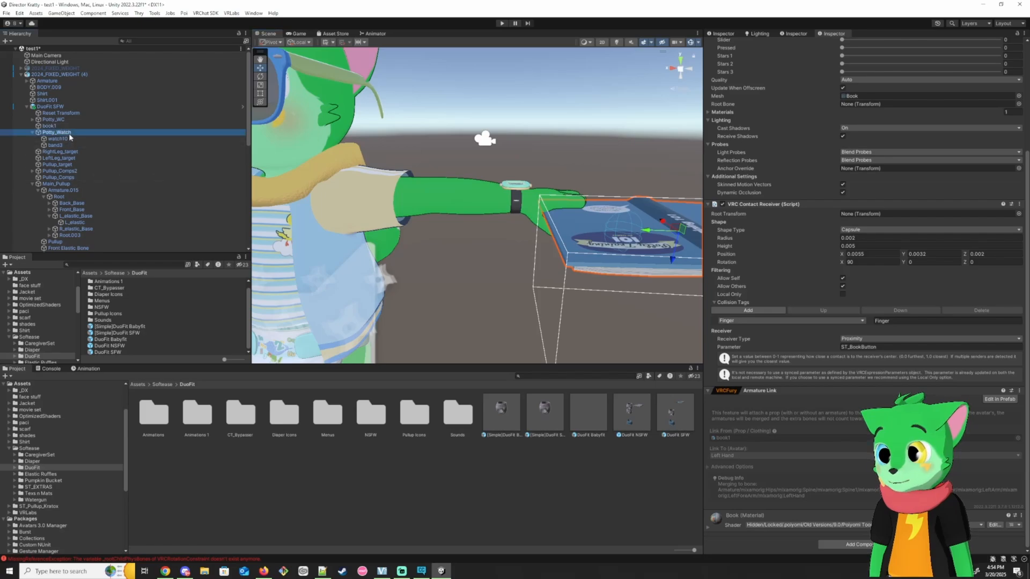
pyautogui.moveTo(407, 161); pyautogui.dragTo(452, 287, button='right')
pyautogui.press('a')
pyautogui.press('w')
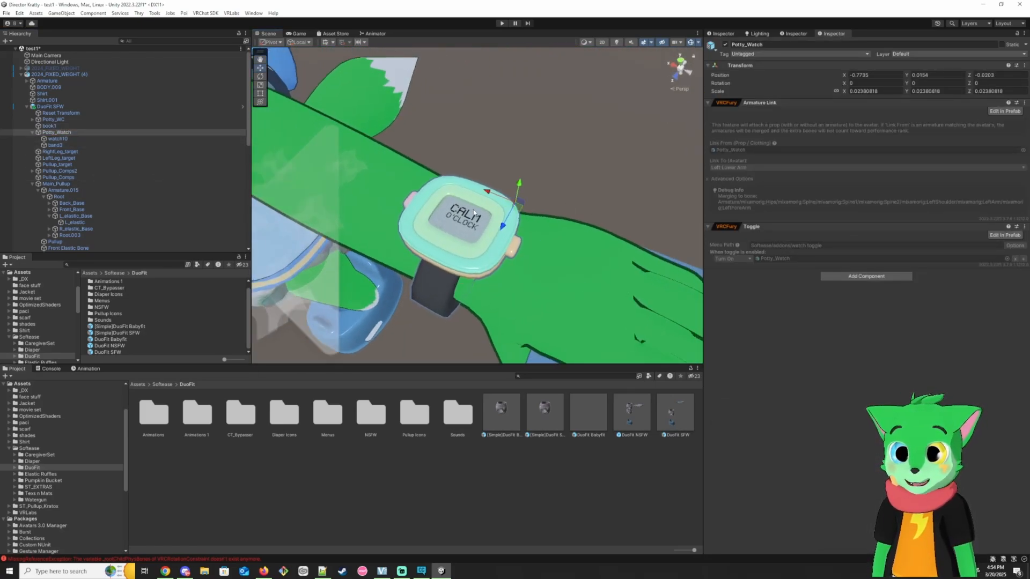
pyautogui.moveTo(681, 244); pyautogui.dragTo(669, 254, button='right')
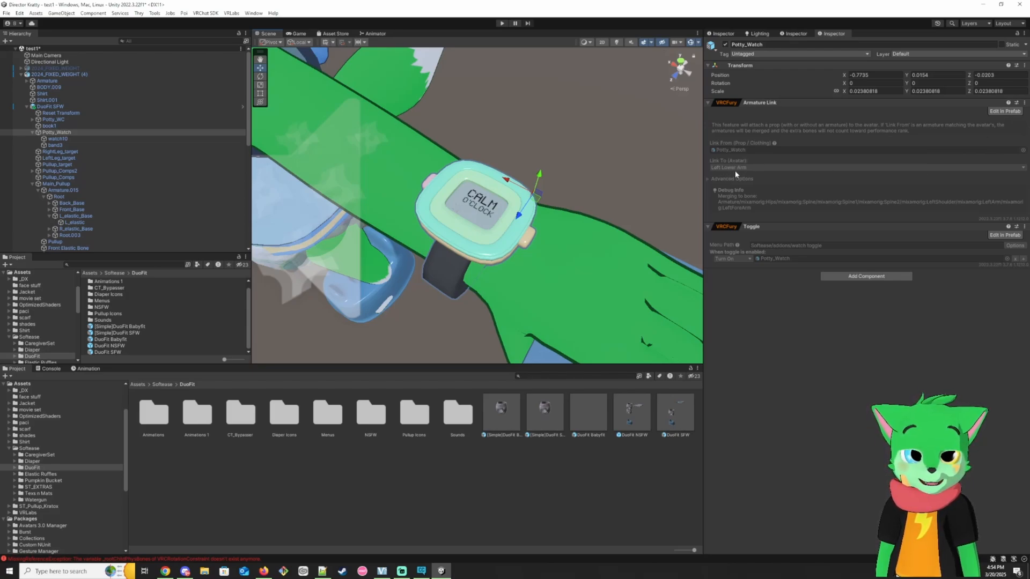
pyautogui.moveTo(590, 161); pyautogui.dragTo(458, 105, button='right')
pyautogui.press('w')
pyautogui.press('s')
# Step: Inspect how the band3 mesh of Potty_Watch fits around the wrist, viewing it from several angles
pyautogui.click(55, 145)
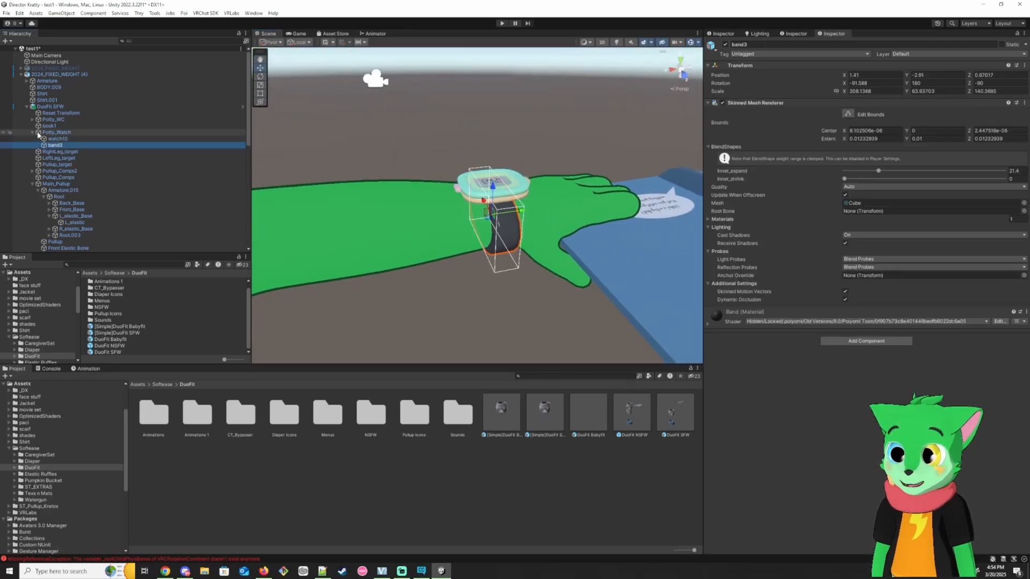
pyautogui.press('d')
pyautogui.moveTo(456, 187); pyautogui.dragTo(249, 153, button='right')
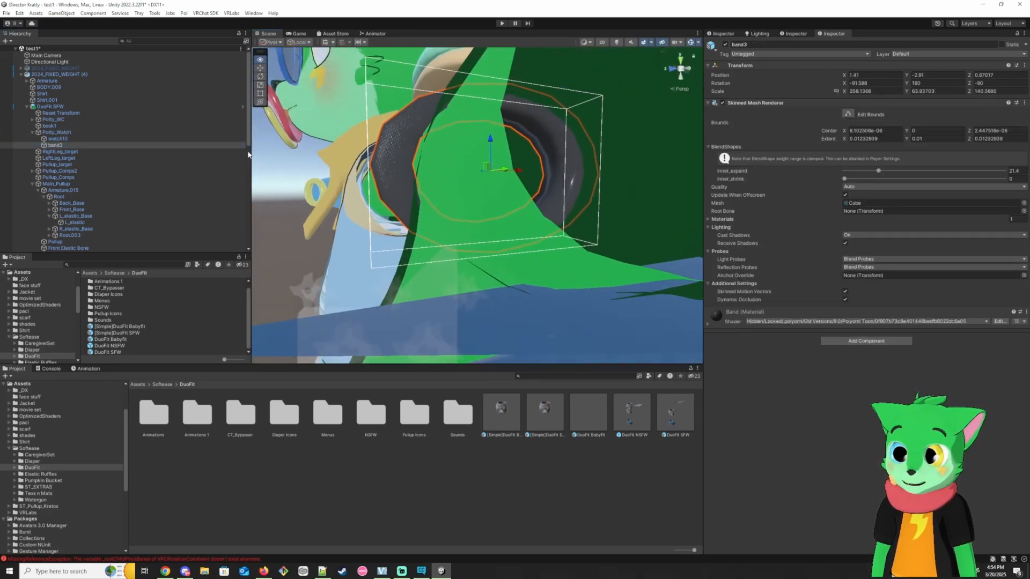
pyautogui.moveTo(519, 175); pyautogui.dragTo(484, 189, button='right')
pyautogui.press('s')
pyautogui.press('w')
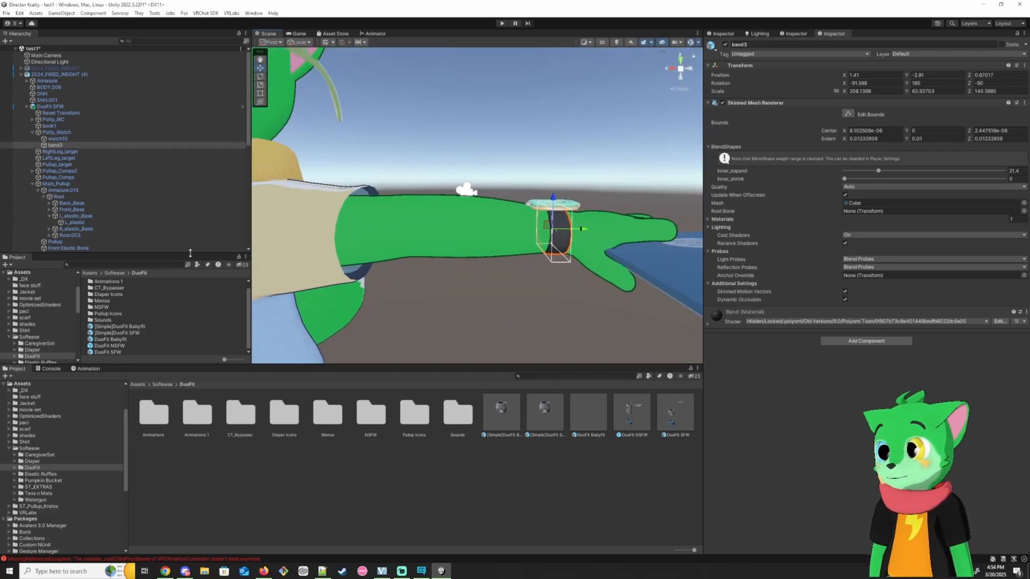
# Step: Check where Pullup_target sits on the avatar's hips and which bone its Armature Link uses
pyautogui.click(71, 165)
pyautogui.press('s')
pyautogui.press('a')
pyautogui.moveTo(404, 210)
pyautogui.mouseDown(button='right')
pyautogui.moveTo(400, 198)
pyautogui.moveTo(441, 287)
pyautogui.moveTo(431, 206)
pyautogui.moveTo(395, 199)
pyautogui.mouseUp(button='right')
pyautogui.press('w')
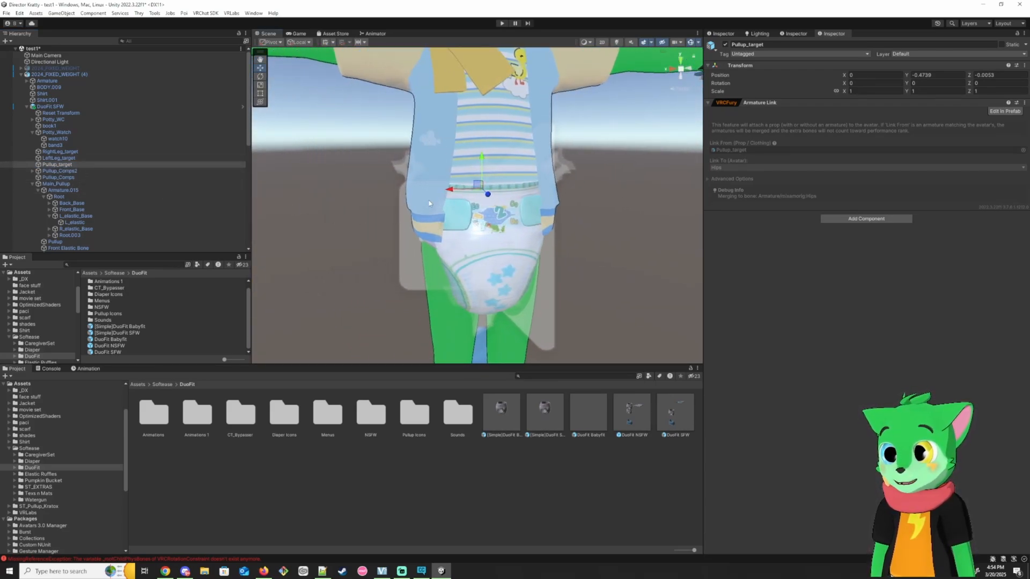
# Step: Compare the placement and Armature Link of the leg targets with those of Pullup_target, viewing the hips up close
pyautogui.click(75, 158)
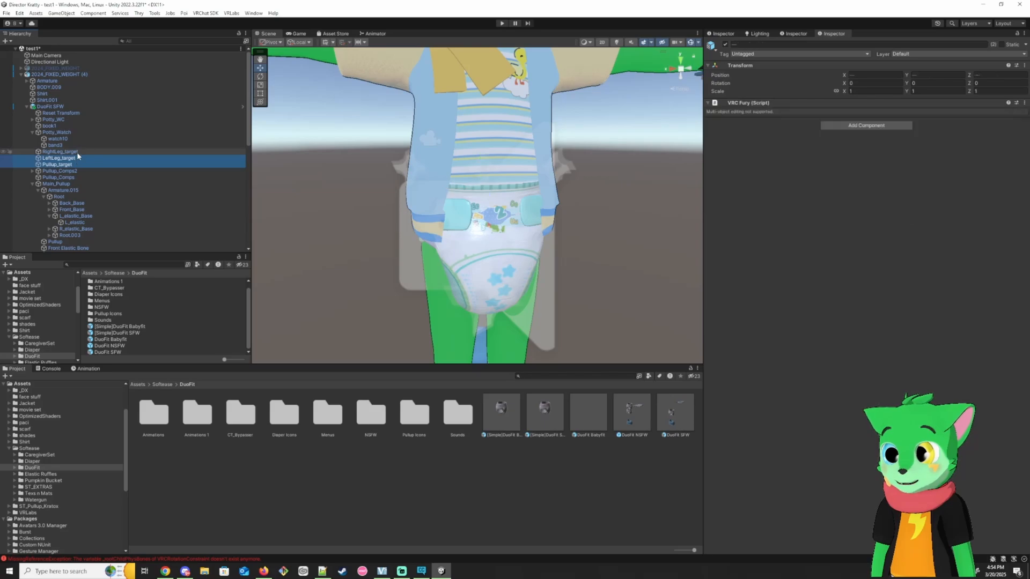
pyautogui.click(75, 152)
pyautogui.click(74, 158)
pyautogui.moveTo(489, 213); pyautogui.dragTo(478, 198, button='right')
pyautogui.press('s')
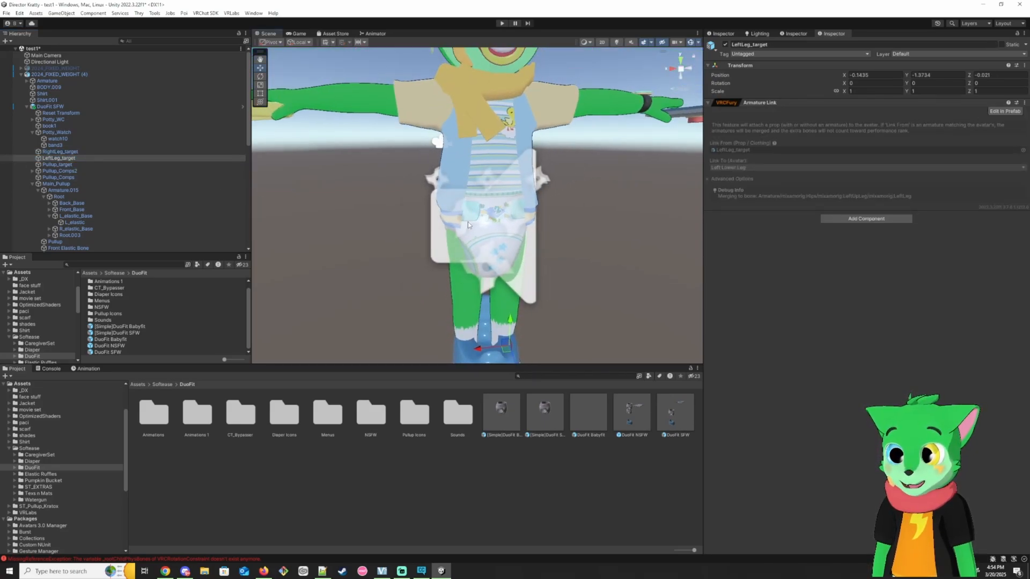
pyautogui.click(65, 164)
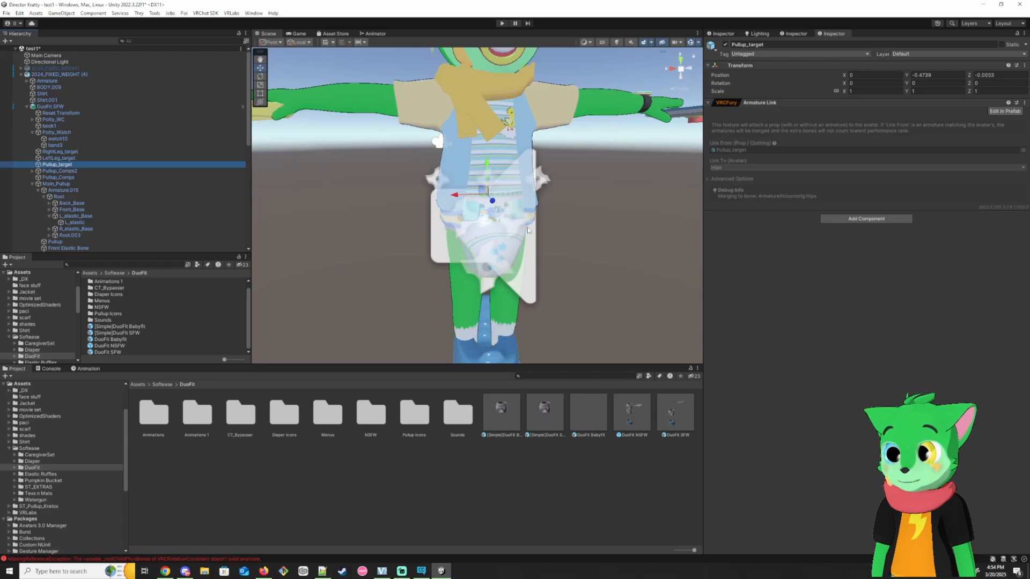
pyautogui.moveTo(489, 171); pyautogui.dragTo(503, 199)
pyautogui.press('f')
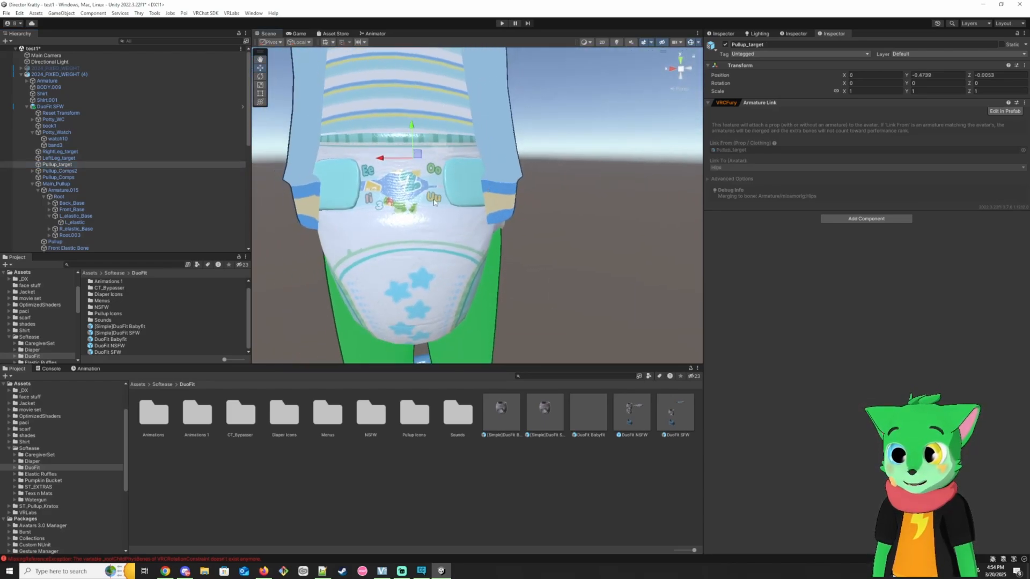
# Step: Disable the New_diaper.004 mesh under Main Diaper and inspect the pull-up underneath from several sides
pyautogui.scroll(-5, 95, 213)
pyautogui.click(67, 166)
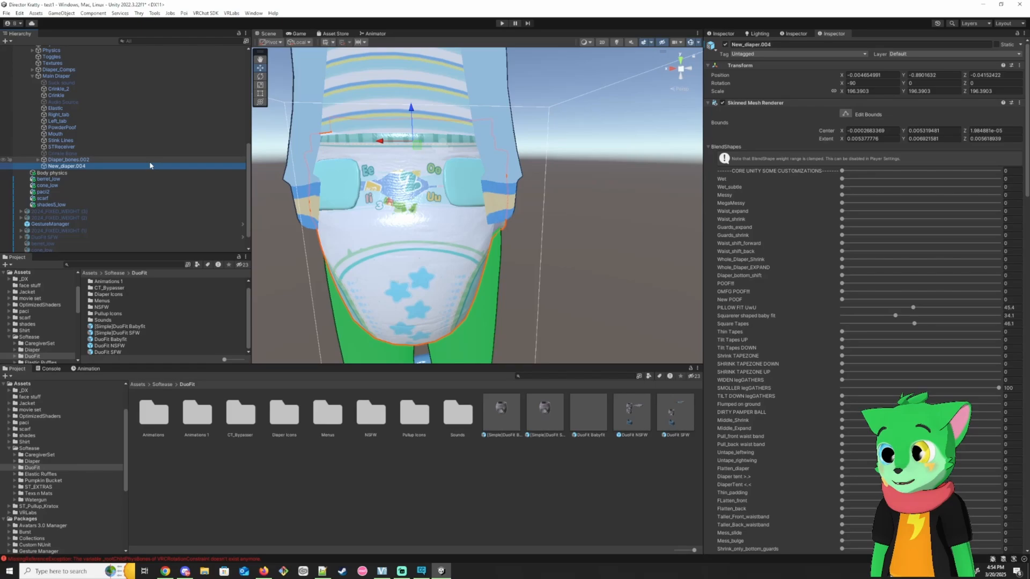
pyautogui.click(725, 45)
pyautogui.click(726, 45)
pyautogui.keyDown('alt'); pyautogui.moveTo(536, 215); pyautogui.dragTo(89, 205); pyautogui.keyUp('alt')
pyautogui.keyDown('alt'); pyautogui.moveTo(208, 175); pyautogui.dragTo(504, 206); pyautogui.keyUp('alt')
pyautogui.scroll(-4, 504, 206)
pyautogui.scroll(1, 456, 209)
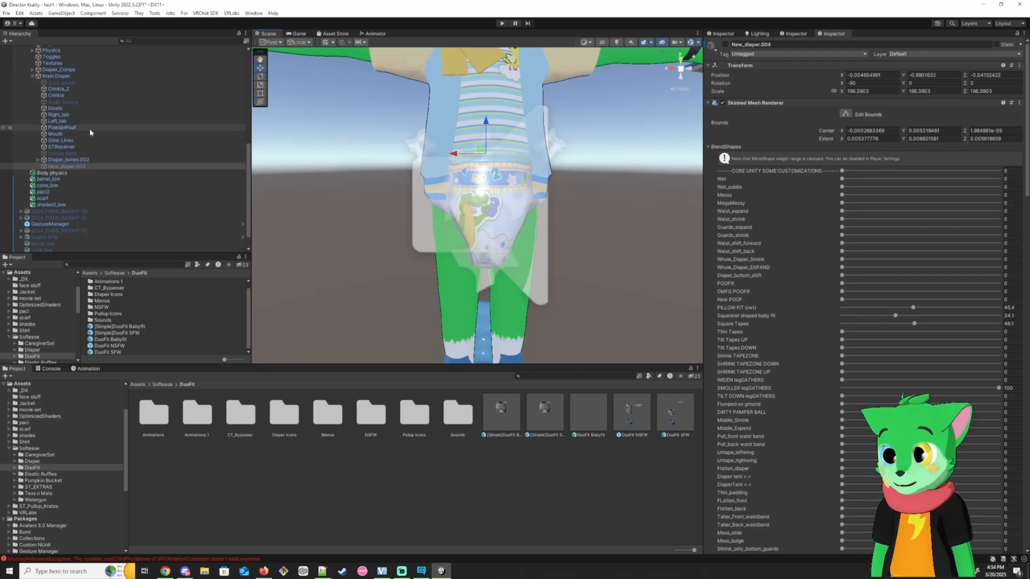
# Step: Try raising RightLeg_target and LeftLeg_target together to Y -1.034
pyautogui.scroll(10, 86, 139)
pyautogui.click(89, 152)
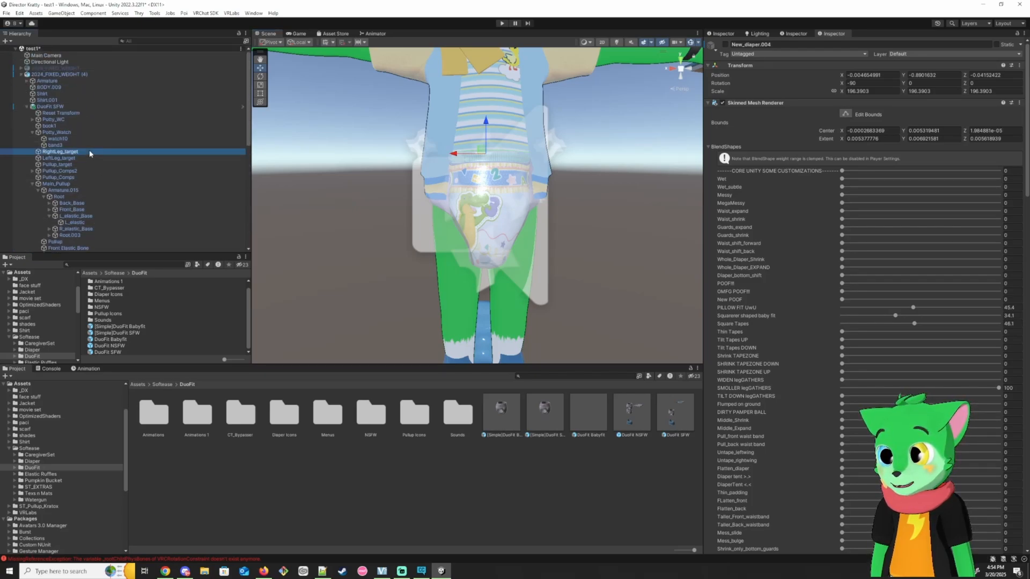
pyautogui.keyDown('ctrl'); pyautogui.click(89, 158); pyautogui.keyUp('ctrl')
pyautogui.press('f')
pyautogui.keyDown('alt'); pyautogui.moveTo(438, 254); pyautogui.dragTo(480, 190); pyautogui.keyUp('alt')
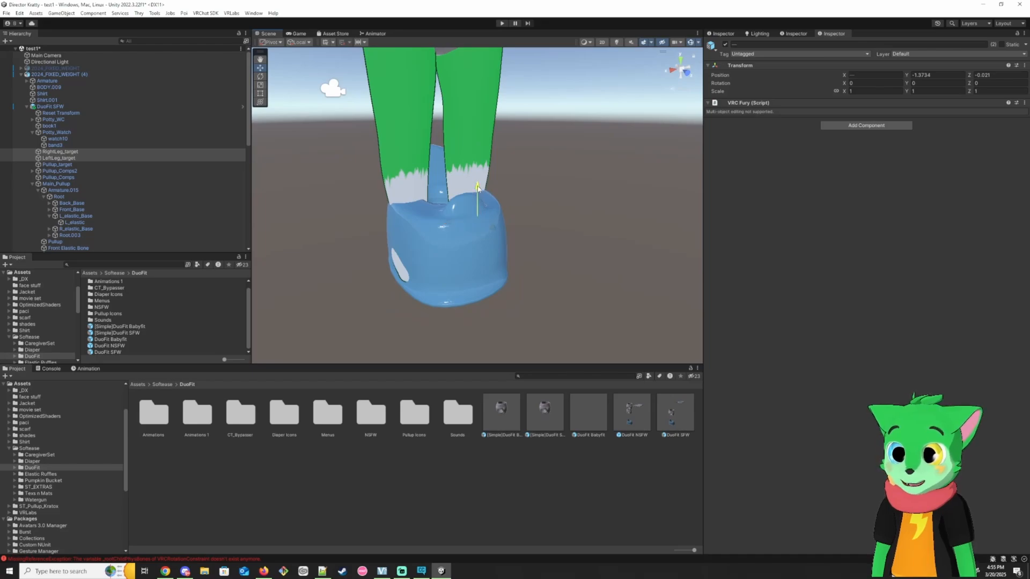
pyautogui.moveTo(487, 90); pyautogui.dragTo(487, 86)
pyautogui.keyDown('alt'); pyautogui.moveTo(487, 86); pyautogui.dragTo(446, 122); pyautogui.keyUp('alt')
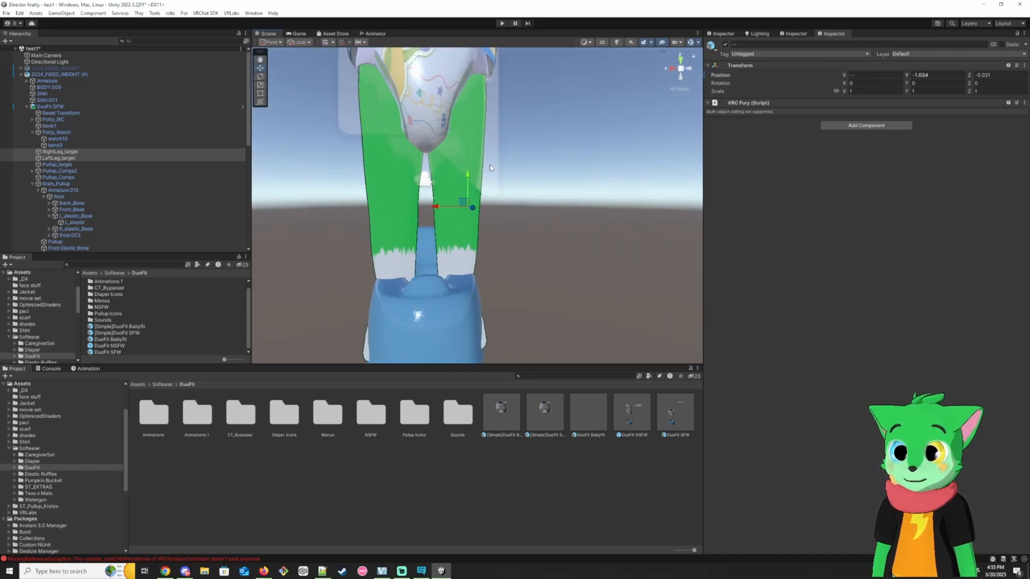
pyautogui.moveTo(491, 168); pyautogui.dragTo(483, 164, button='right')
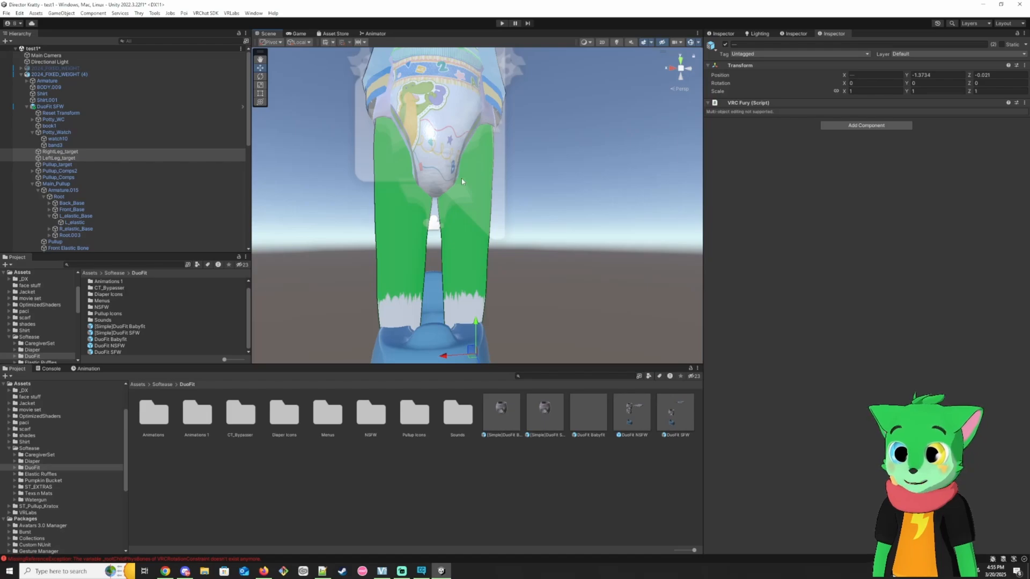
# Step: Examine the leg targets' position relative to the pull-up and lower legs, and check Pullup_target and Pullup_Comps
pyautogui.moveTo(370, 219); pyautogui.dragTo(440, 293, button='right')
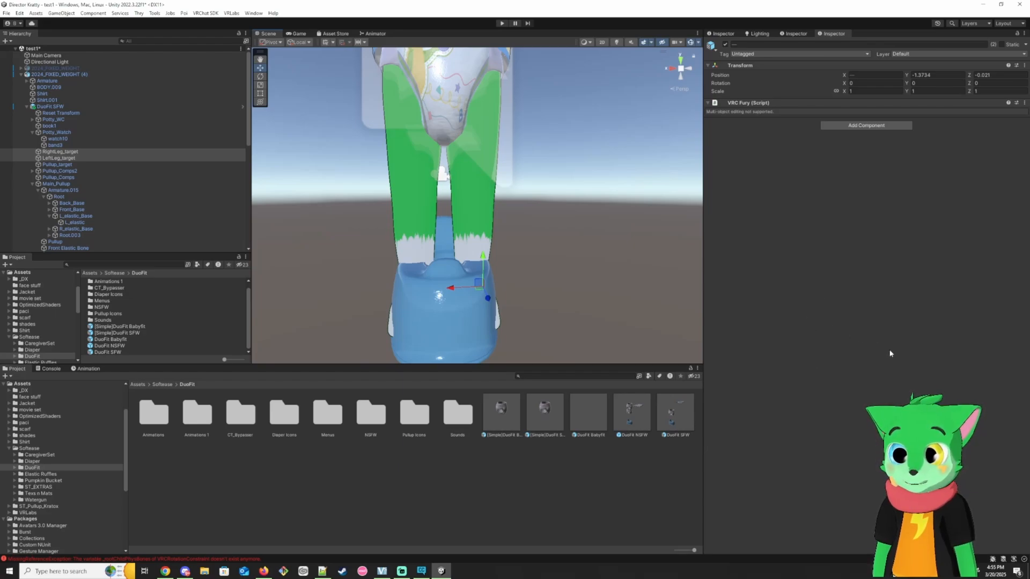
pyautogui.moveTo(622, 300); pyautogui.dragTo(582, 202, button='right')
pyautogui.moveTo(536, 275); pyautogui.dragTo(474, 315, button='right')
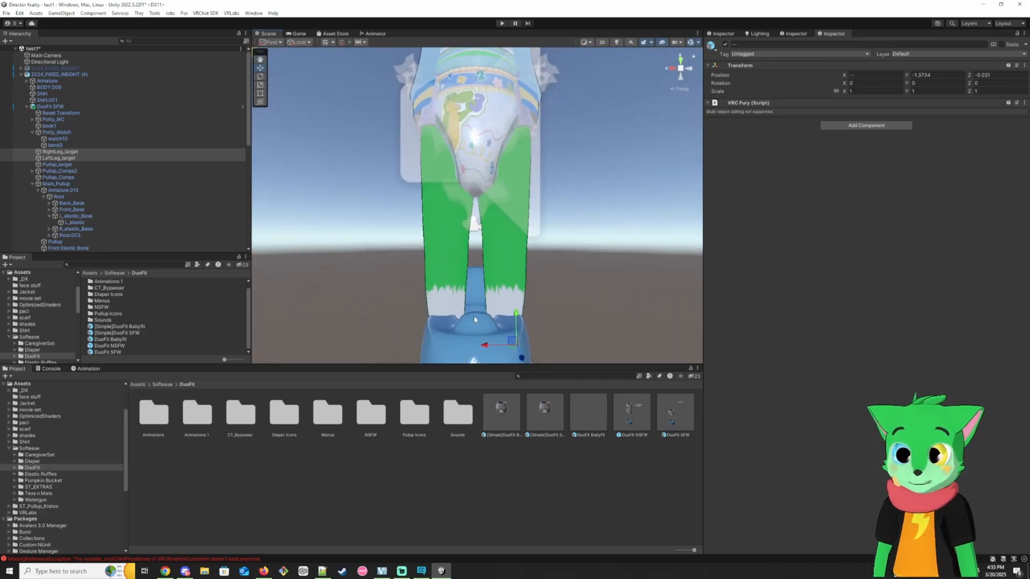
pyautogui.click(48, 165)
pyautogui.click(61, 177)
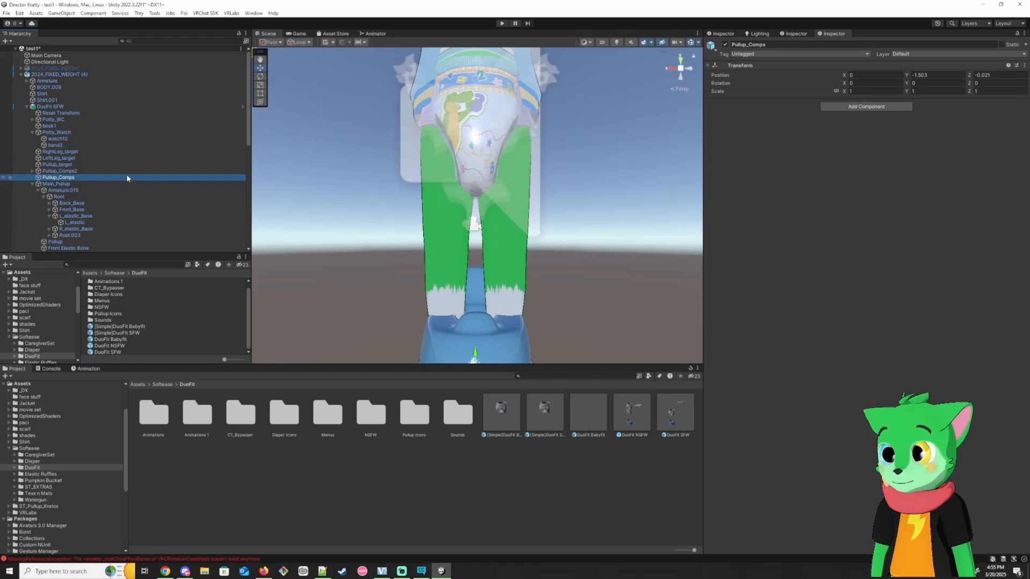
# Step: Enable New_diaper.004 under Main Diaper to compare its fit with the pull-up, and disable it again
pyautogui.scroll(-3, 93, 192)
pyautogui.click(506, 129)
pyautogui.moveTo(507, 129); pyautogui.dragTo(500, 123, button='right')
pyautogui.scroll(-6, 145, 191)
pyautogui.click(84, 181)
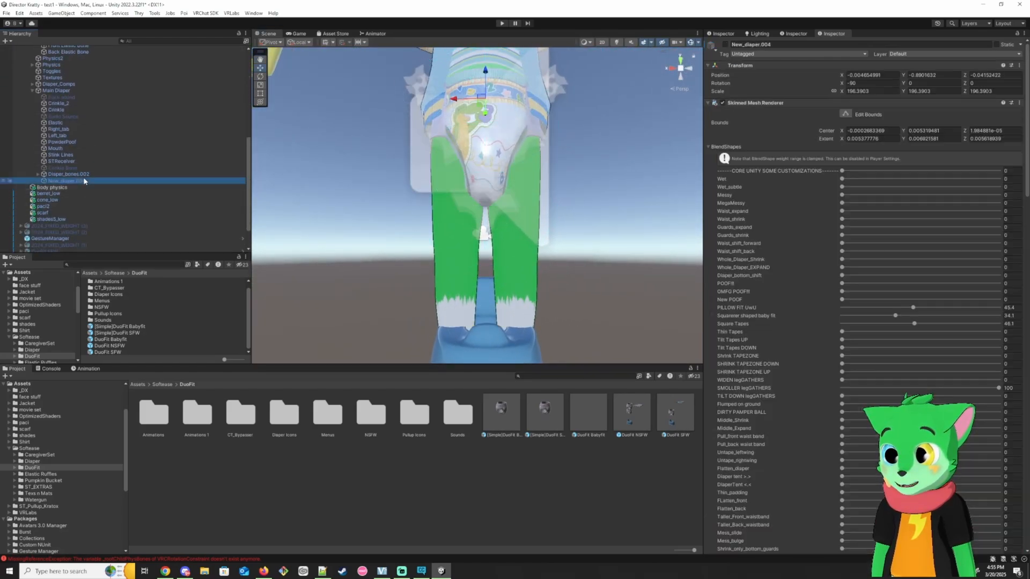
pyautogui.click(726, 45)
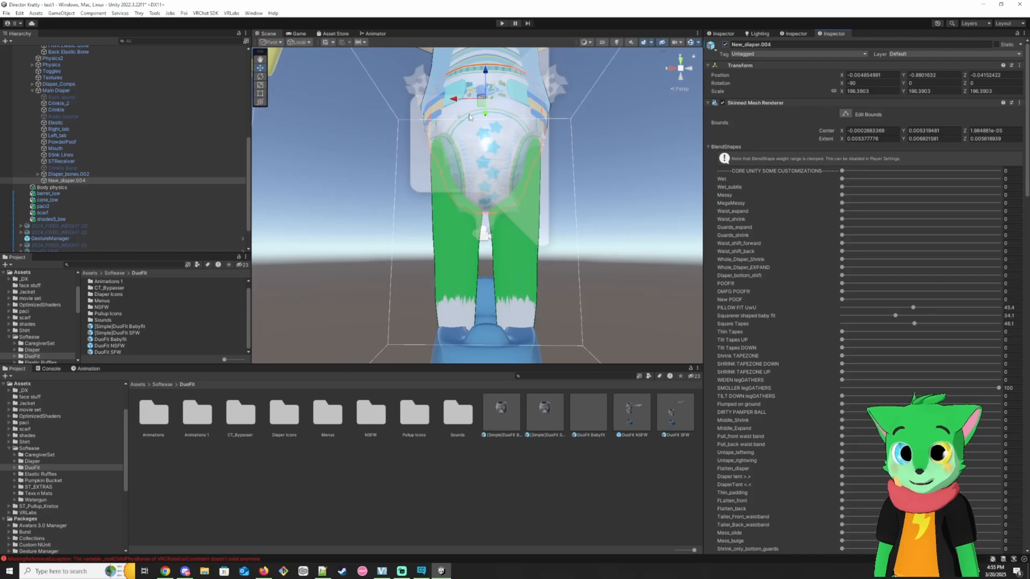
pyautogui.moveTo(469, 117); pyautogui.dragTo(580, 177, button='right')
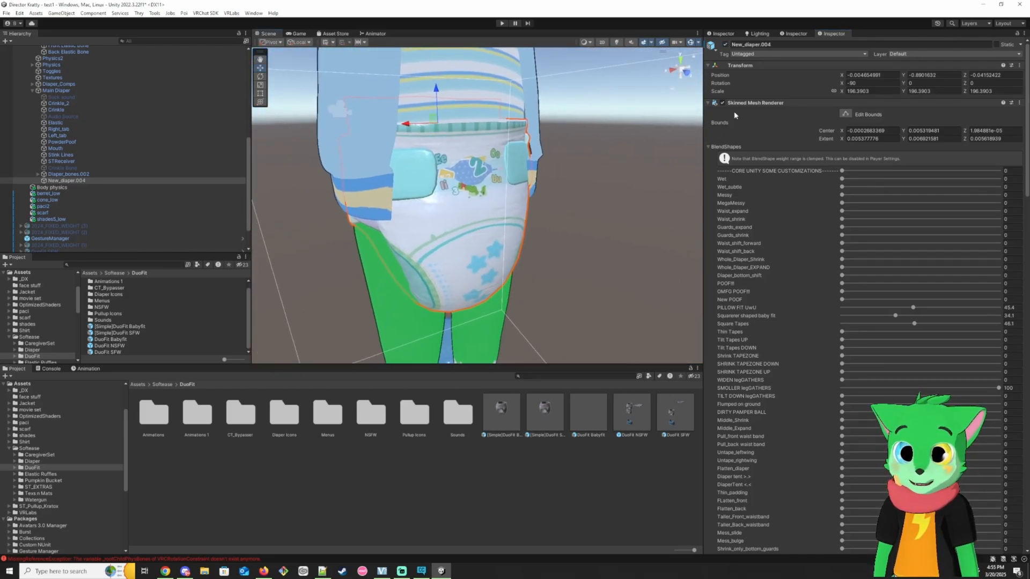
pyautogui.click(726, 45)
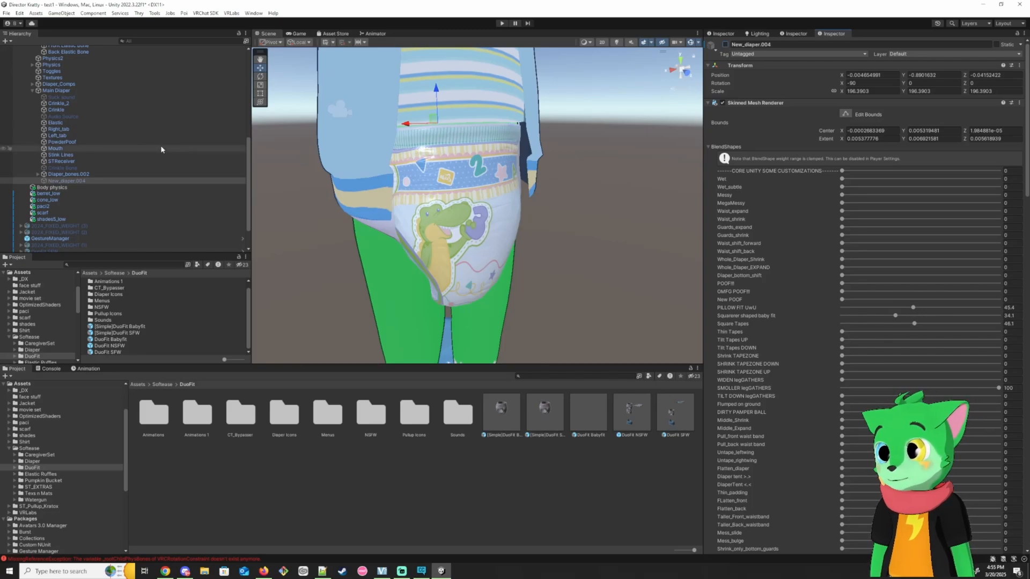
pyautogui.scroll(5, 162, 149)
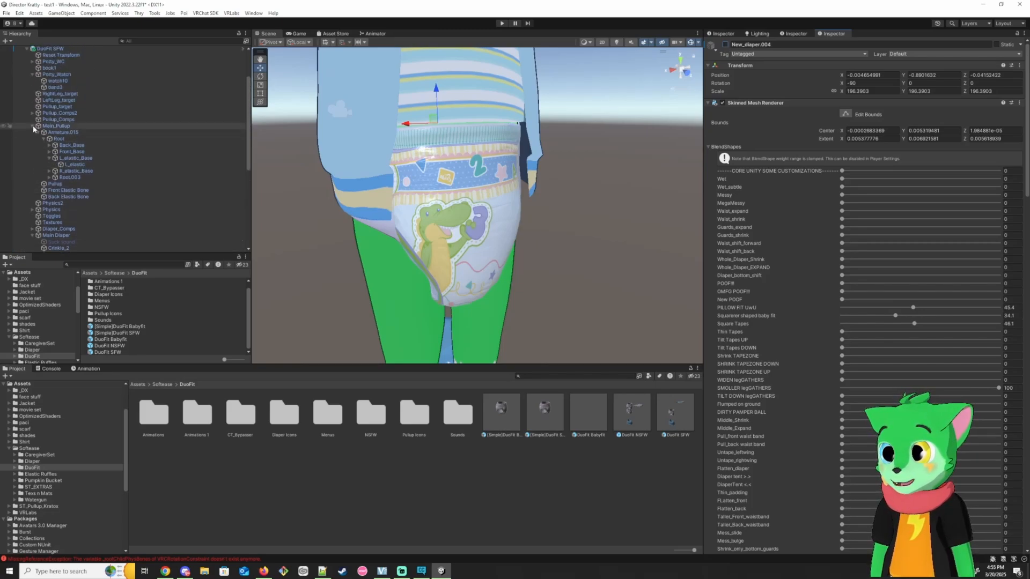
# Step: Unlock the VRC Parent Constraint on Main_Pullup's L_elastic bone to view its source offsets, and lock and activate it again
pyautogui.click(33, 126)
pyautogui.click(33, 127)
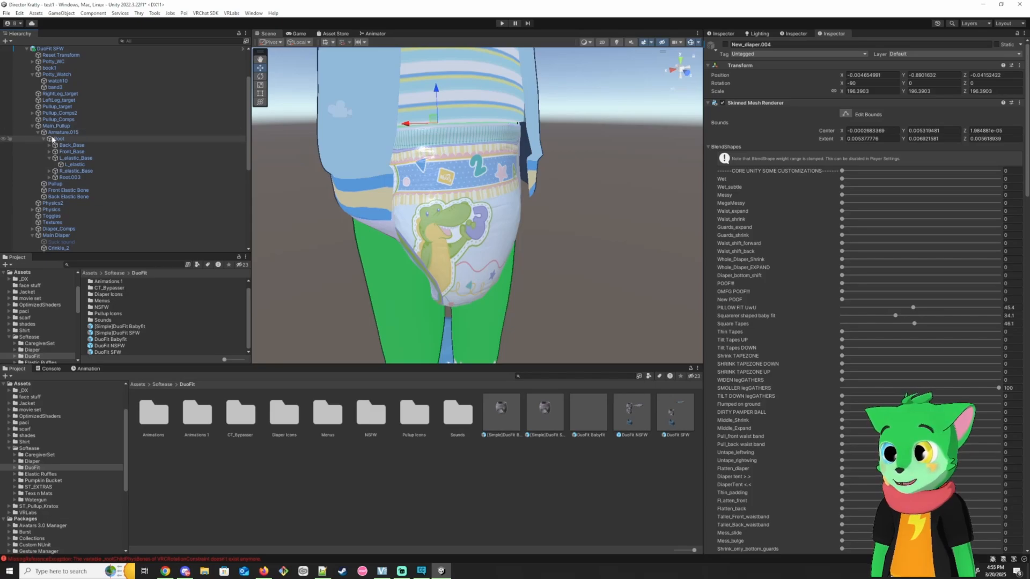
pyautogui.moveTo(466, 170); pyautogui.dragTo(397, 200, button='right')
pyautogui.press('a')
pyautogui.press('d')
pyautogui.press('w')
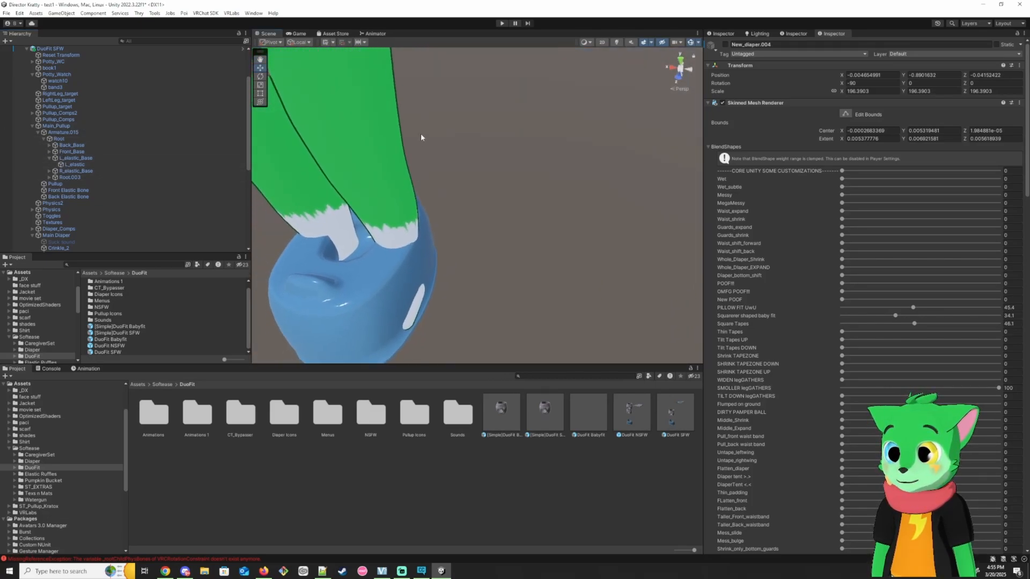
pyautogui.click(74, 165)
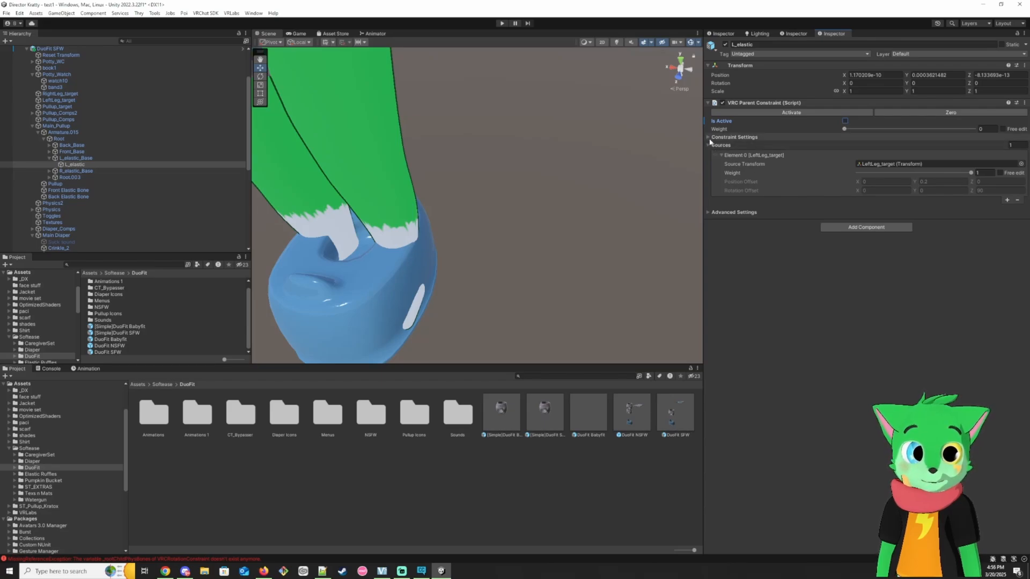
pyautogui.click(850, 138)
pyautogui.click(845, 146)
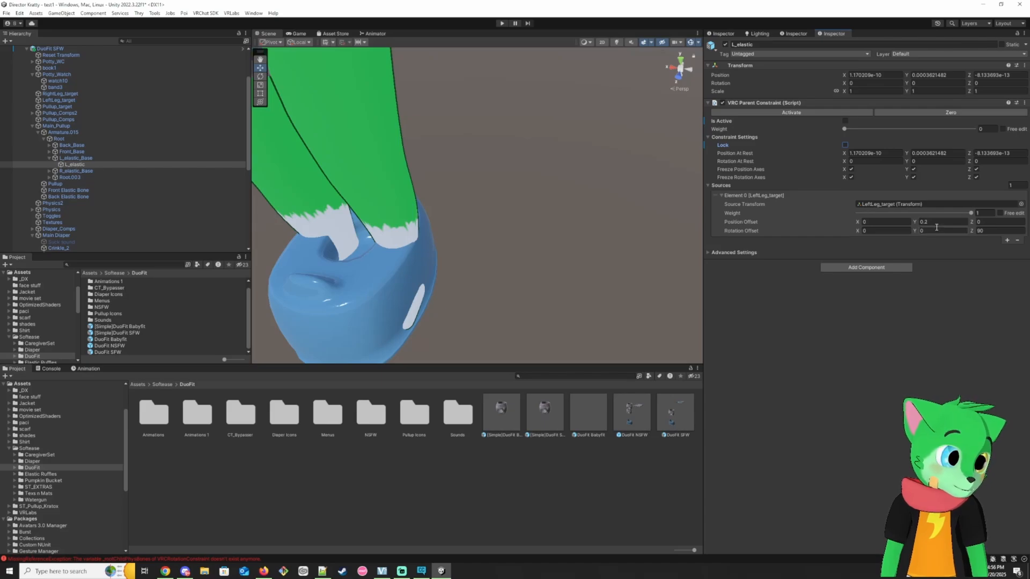
pyautogui.click(846, 144)
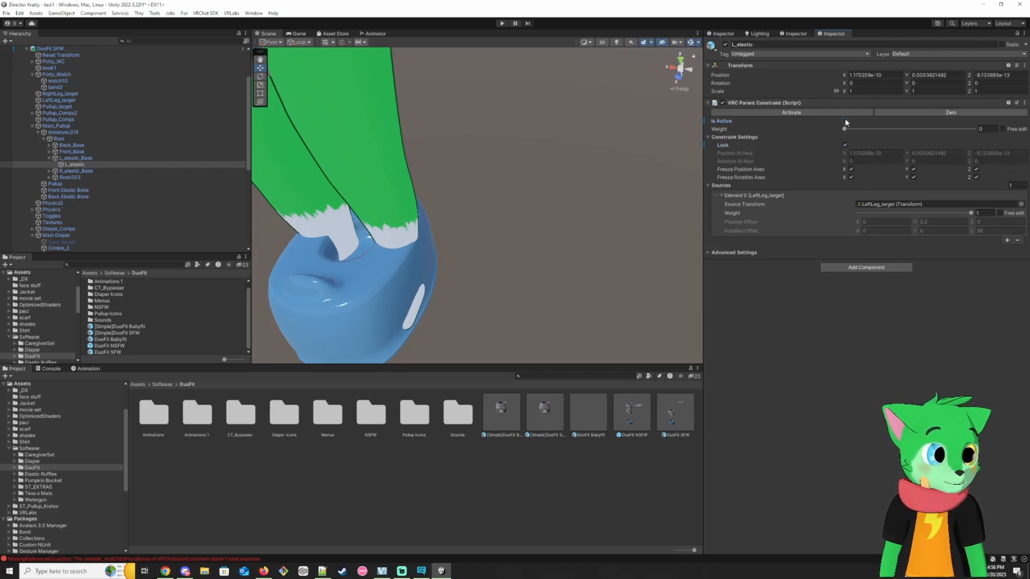
pyautogui.scroll(-8, 506, 173)
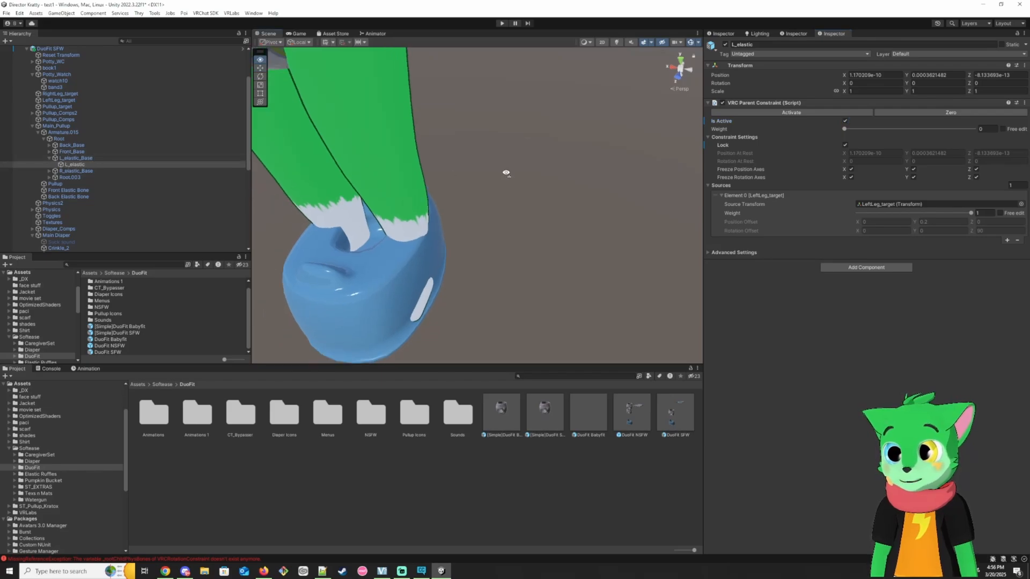
# Step: Check the Diaper_Comps object and the Armature Link settings of Main Diaper against the front of the avatar
pyautogui.moveTo(506, 172); pyautogui.dragTo(542, 117, button='right')
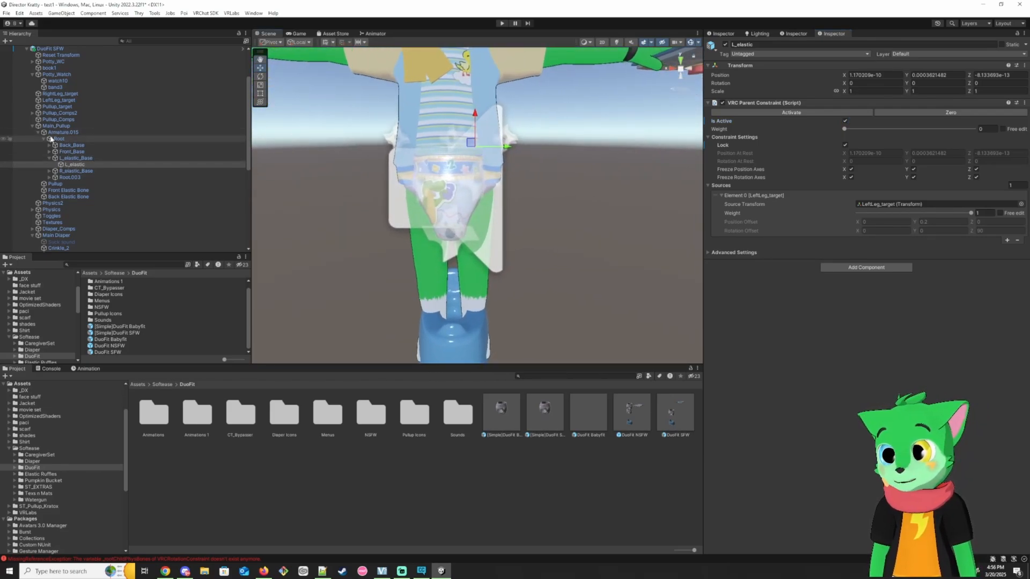
pyautogui.click(32, 126)
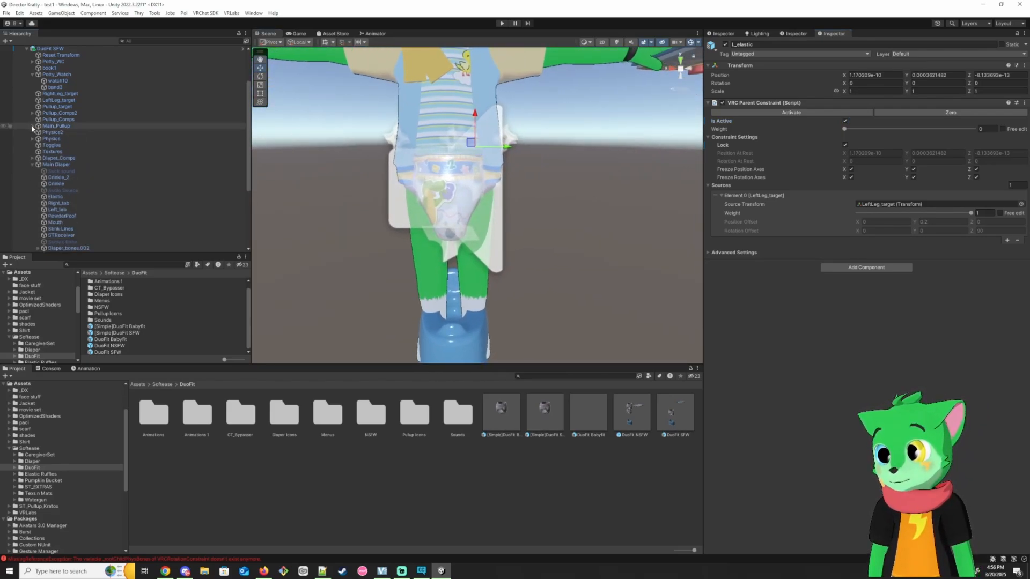
pyautogui.click(33, 164)
pyautogui.click(57, 165)
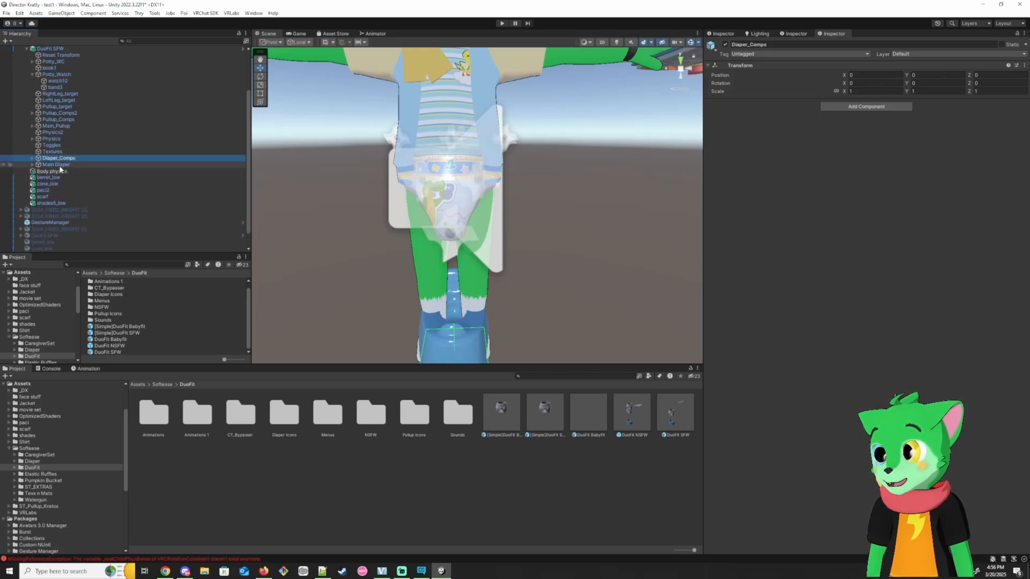
pyautogui.click(33, 165)
pyautogui.click(32, 166)
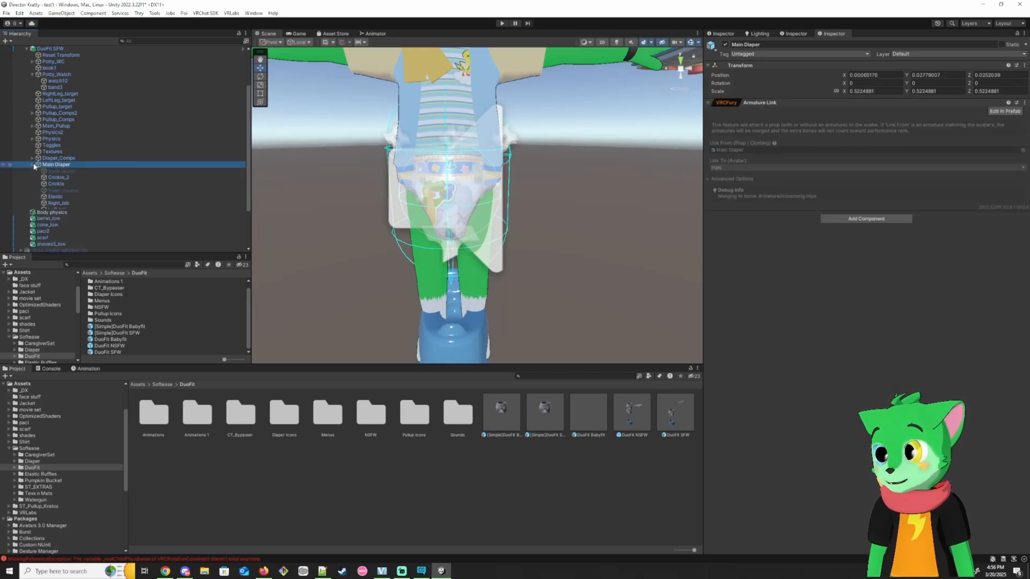
pyautogui.press('s')
pyautogui.moveTo(460, 204); pyautogui.dragTo(460, 204, button='right')
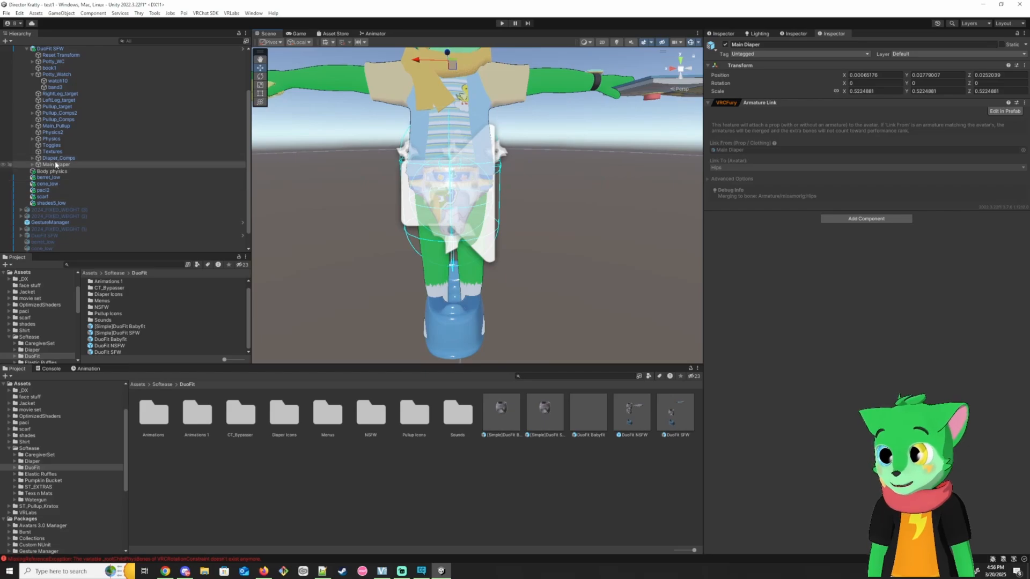
# Step: Disable the Pullup mesh under Main_Pullup
pyautogui.click(43, 128)
pyautogui.click(33, 126)
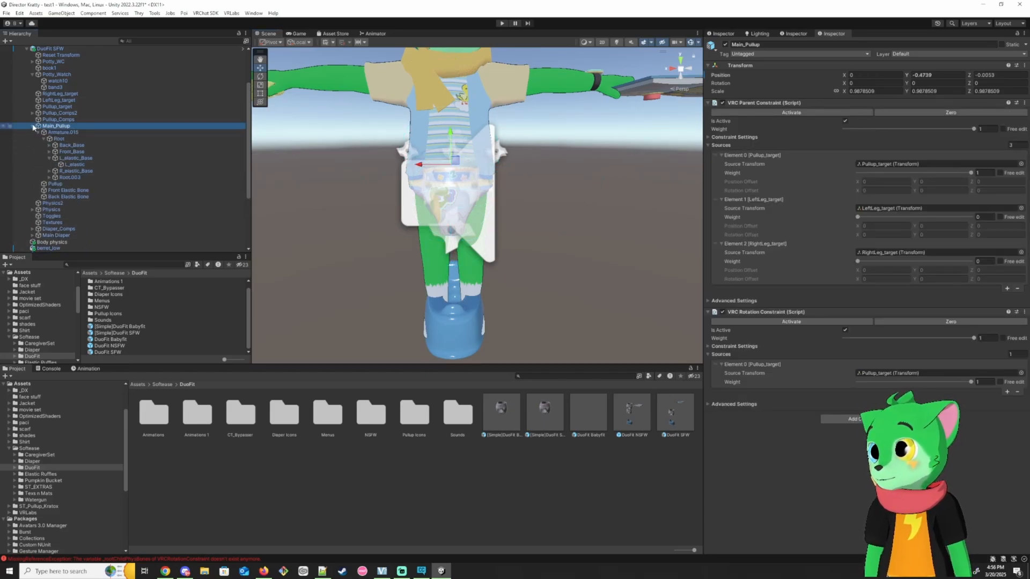
pyautogui.click(80, 184)
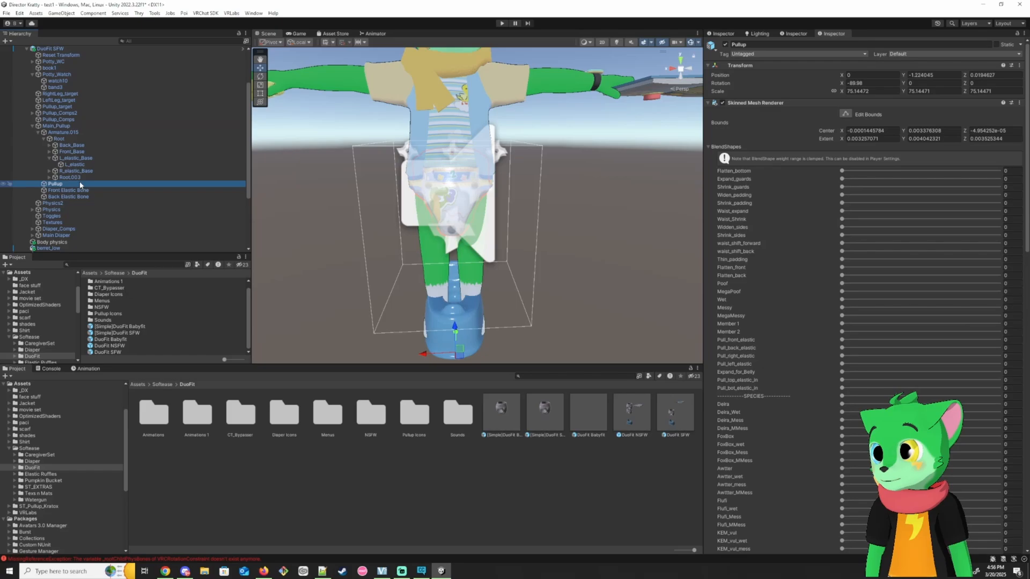
pyautogui.click(725, 44)
pyautogui.click(32, 126)
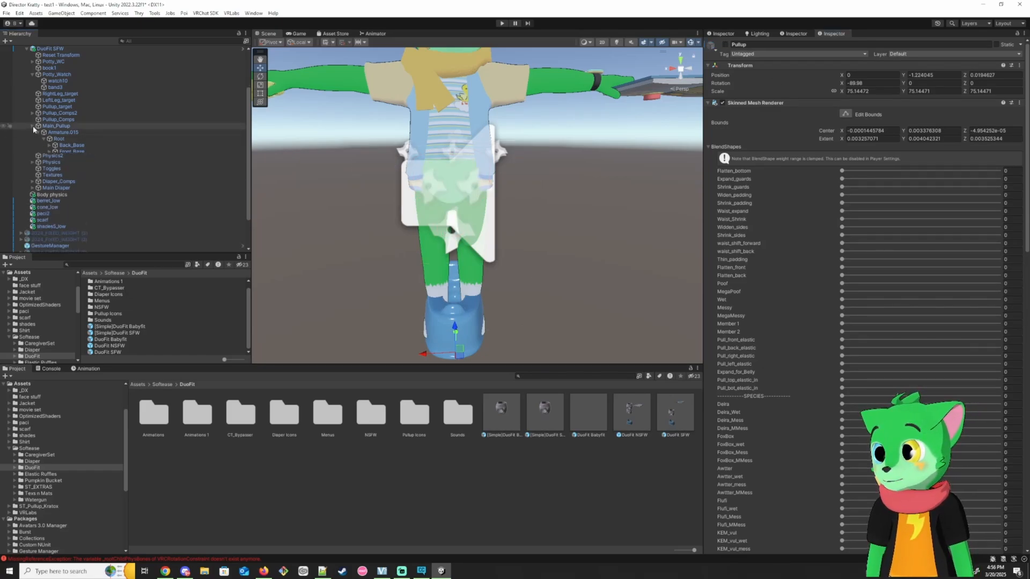
# Step: Enable the New_diaper.004 mesh under Main Diaper and view its fit from behind
pyautogui.click(33, 165)
pyautogui.scroll(-4, 54, 161)
pyautogui.click(66, 182)
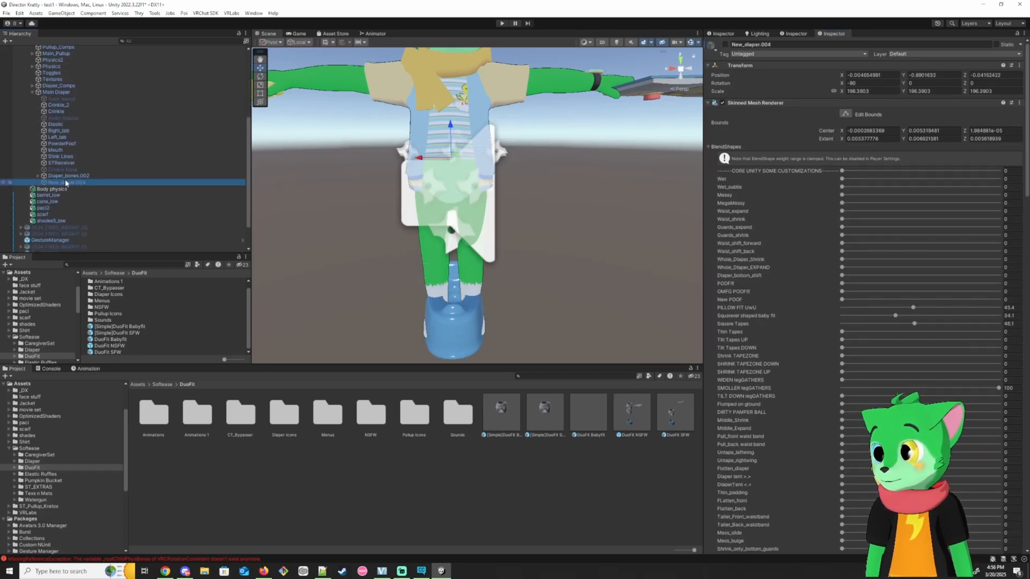
pyautogui.click(725, 45)
pyautogui.press('w')
pyautogui.press('d')
pyautogui.moveTo(451, 199); pyautogui.dragTo(166, 158, button='right')
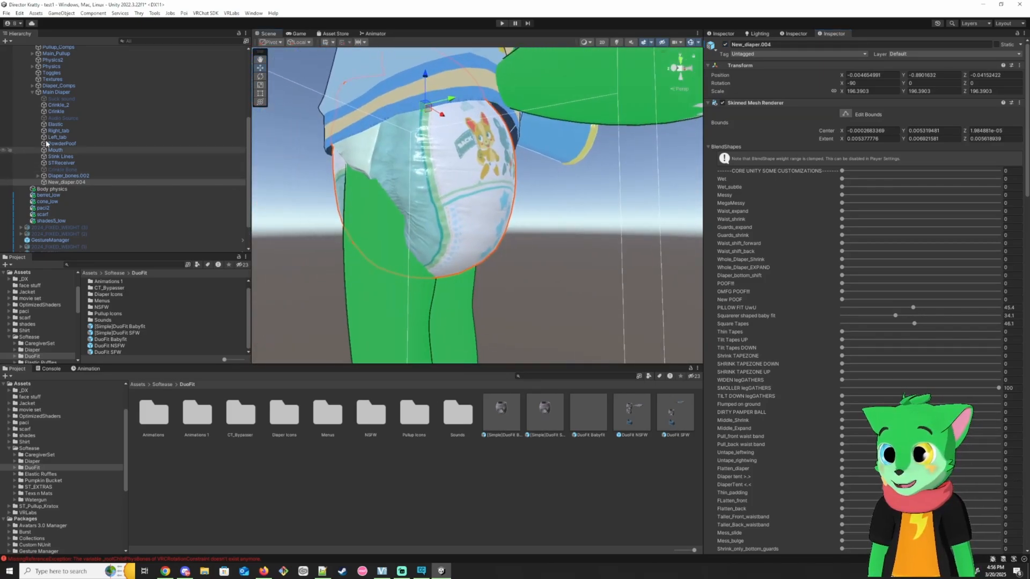
# Step: Try moving the whole Main Diaper object slightly upward on the avatar, and undo the move
pyautogui.click(57, 92)
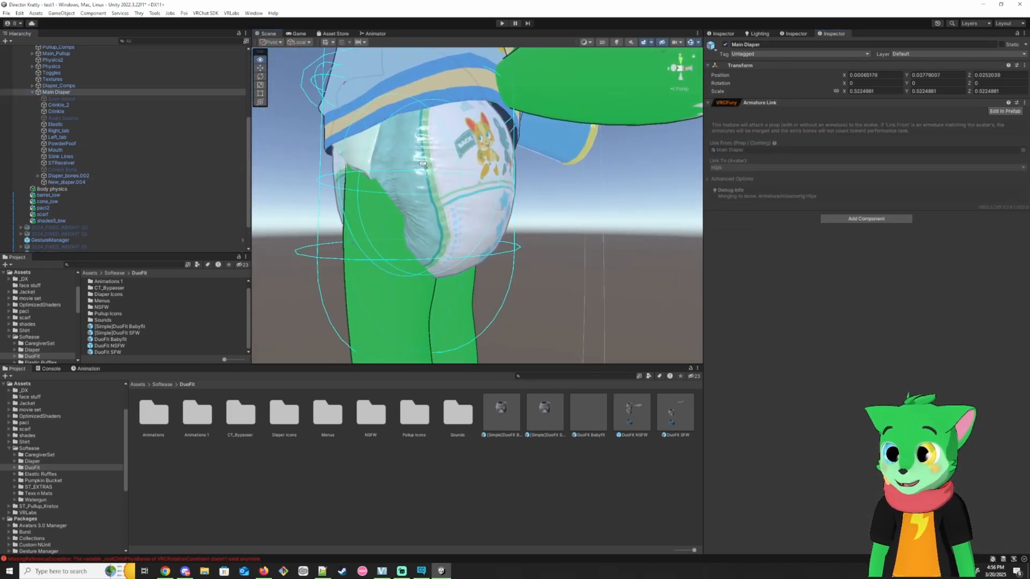
pyautogui.press('s')
pyautogui.moveTo(456, 172); pyautogui.dragTo(197, 153, button='right')
pyautogui.press('w')
pyautogui.press('d')
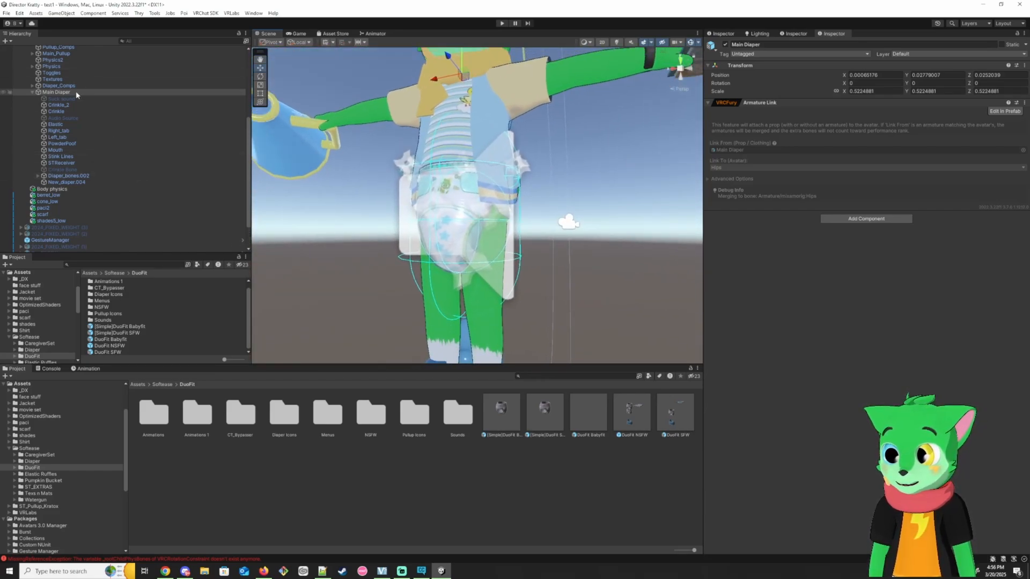
pyautogui.moveTo(487, 111); pyautogui.dragTo(483, 88, button='right')
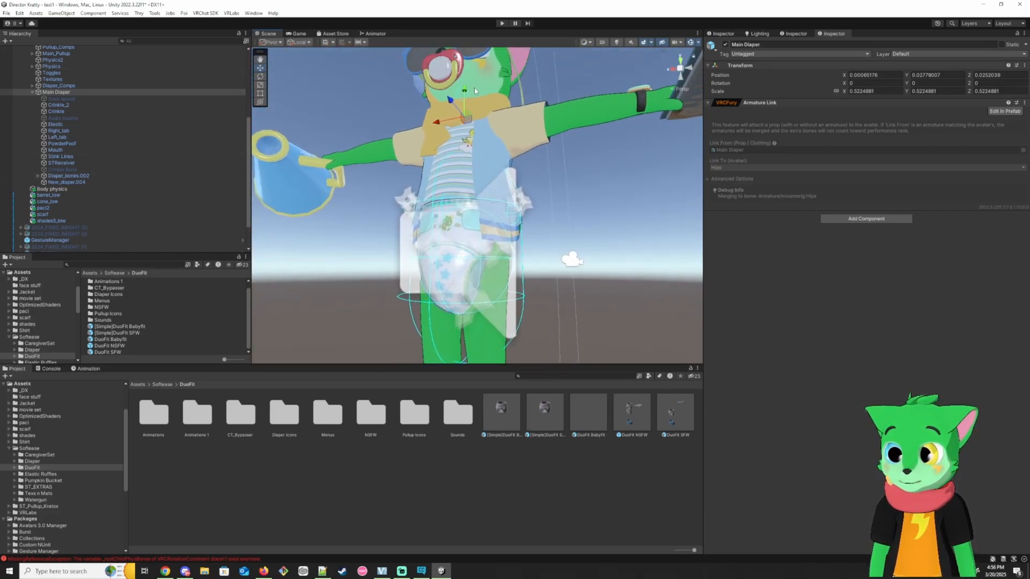
pyautogui.moveTo(466, 93)
pyautogui.mouseDown()
pyautogui.moveTo(466, 43)
pyautogui.moveTo(467, 86)
pyautogui.mouseUp()
pyautogui.hotkey('ctrl', 'z')
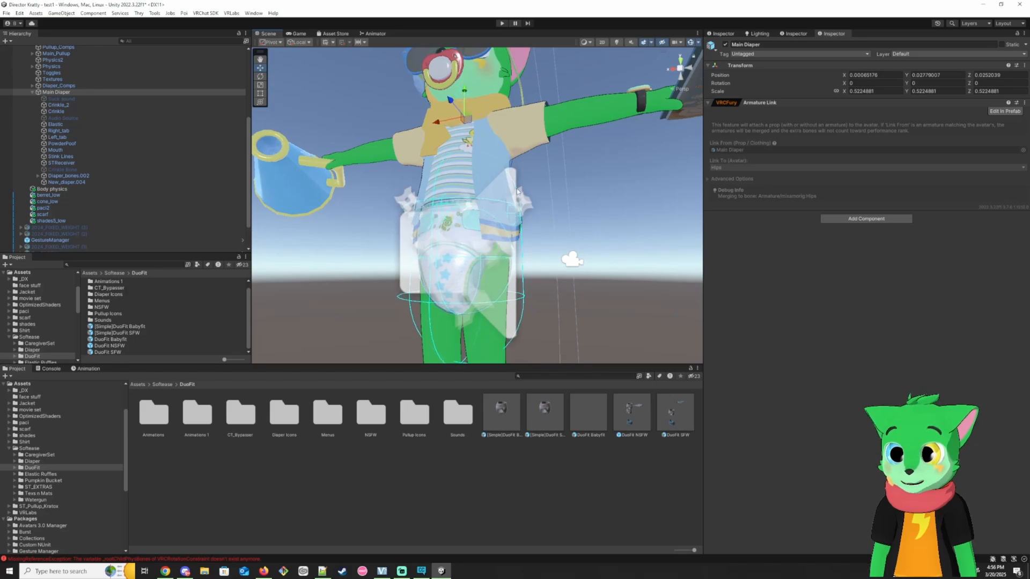
# Step: Inspect the STReceiver contact receivers and their placement around the diaper
pyautogui.moveTo(524, 210)
pyautogui.mouseDown(button='right')
pyautogui.moveTo(491, 201)
pyautogui.moveTo(509, 218)
pyautogui.mouseUp(button='right')
pyautogui.click(82, 163)
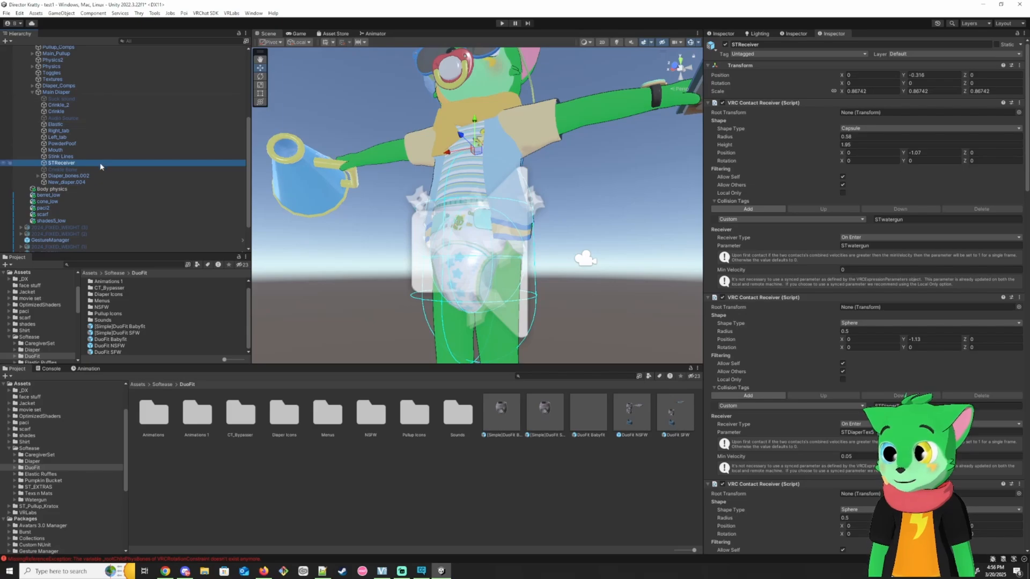
pyautogui.moveTo(499, 225); pyautogui.dragTo(665, 268, button='right')
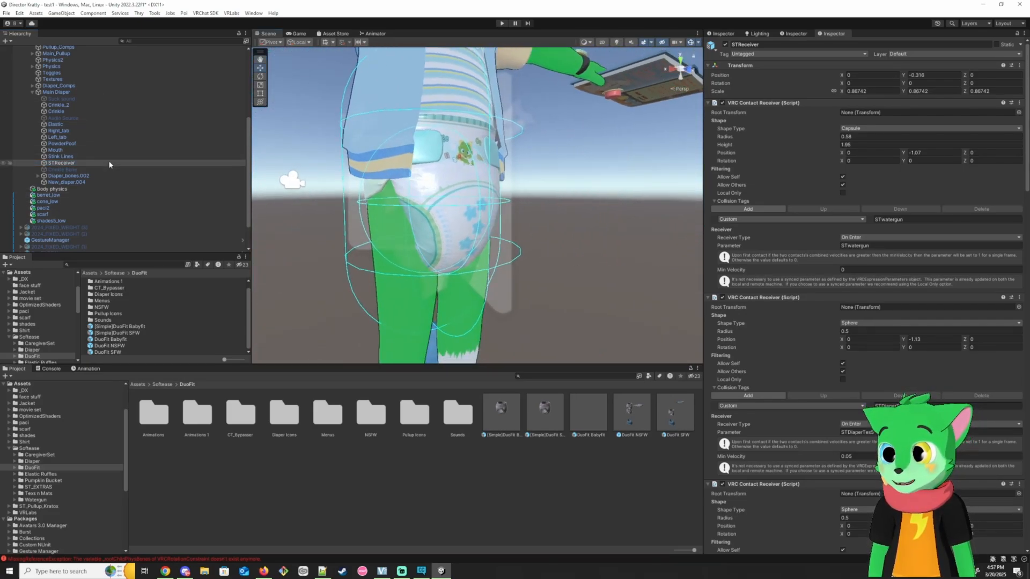
# Step: Examine New_diaper.004 on the avatar and read through its blendshapes, from the core customizations to the avatar-specific entries
pyautogui.click(80, 182)
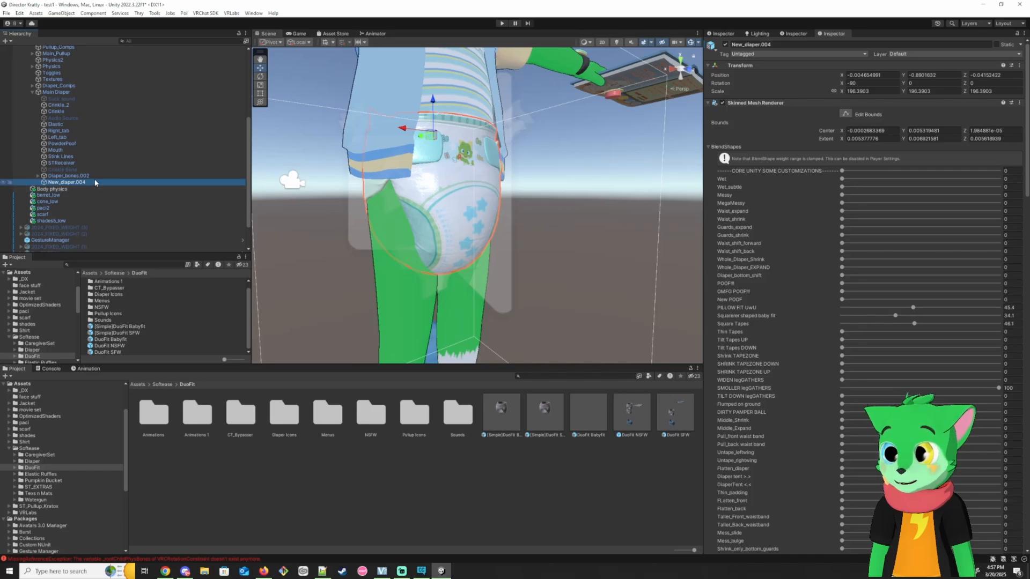
pyautogui.moveTo(465, 160); pyautogui.dragTo(463, 170, button='right')
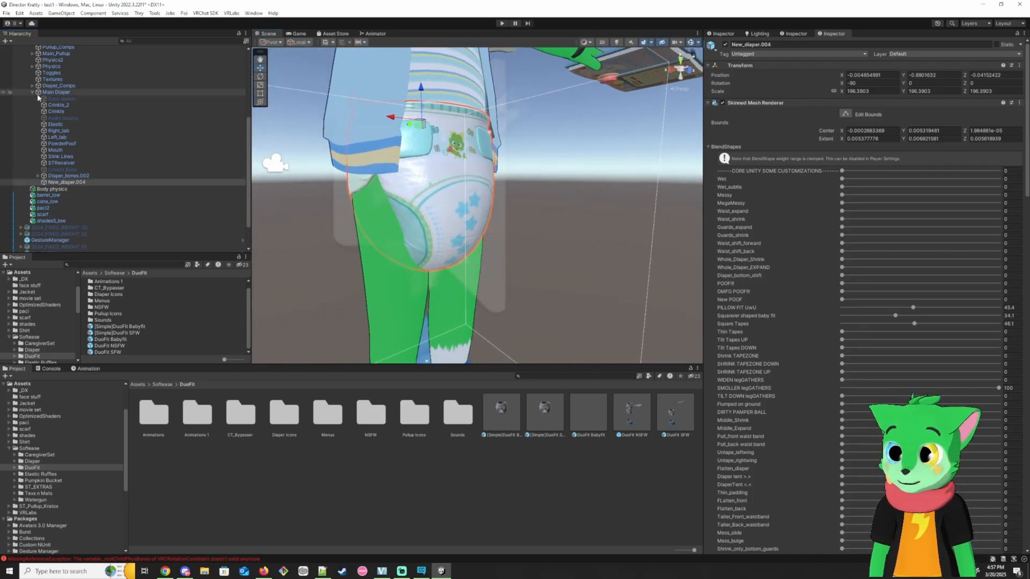
pyautogui.moveTo(494, 158); pyautogui.dragTo(500, 211, button='right')
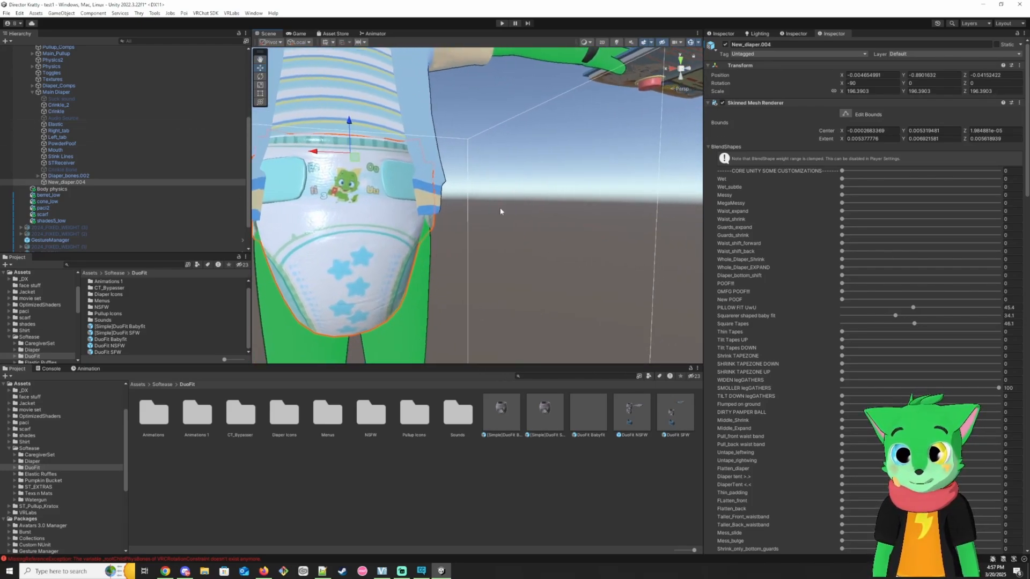
pyautogui.scroll(-10, 766, 237)
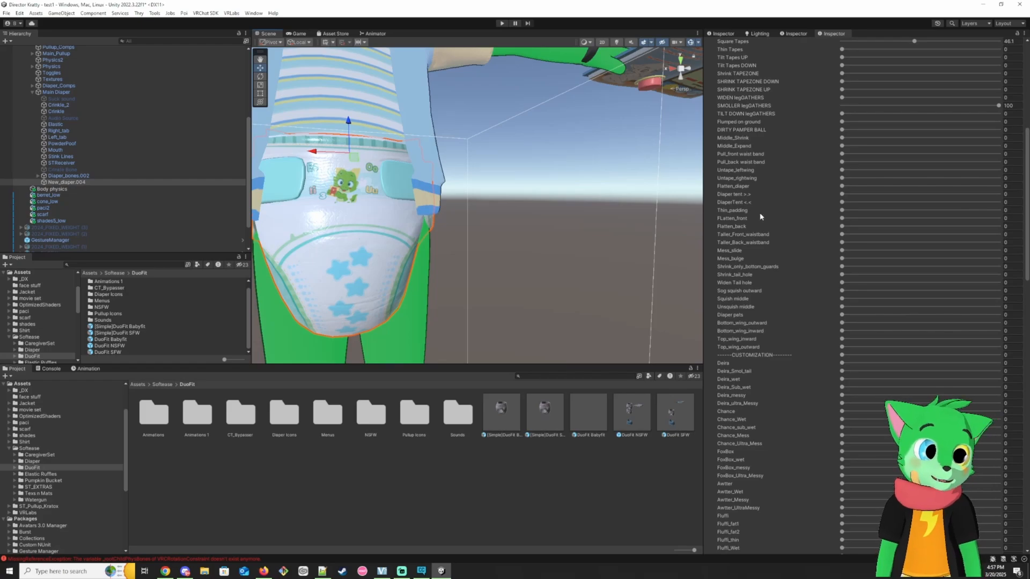
pyautogui.scroll(7, 1026, 239)
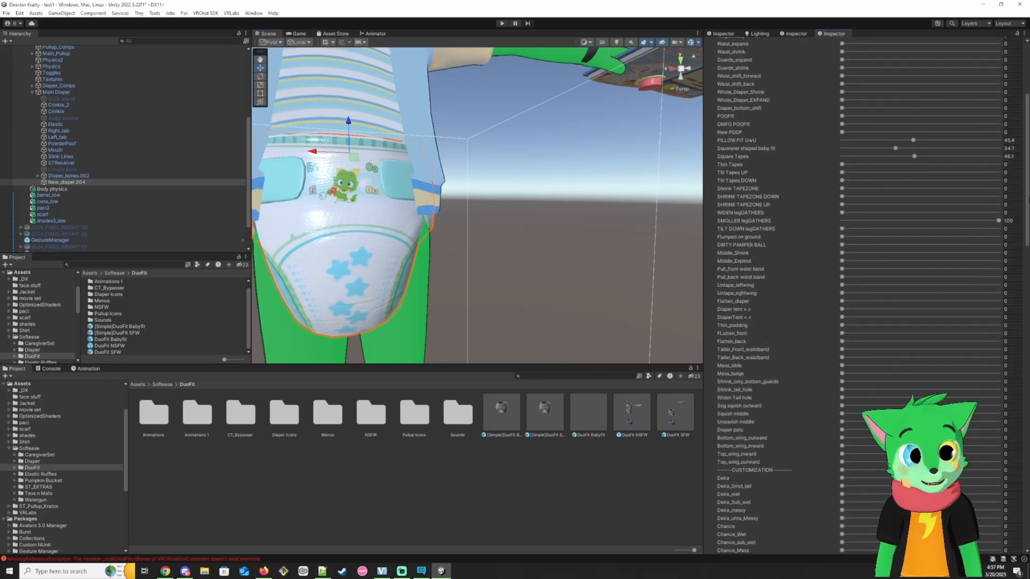
pyautogui.scroll(-2, 1027, 240)
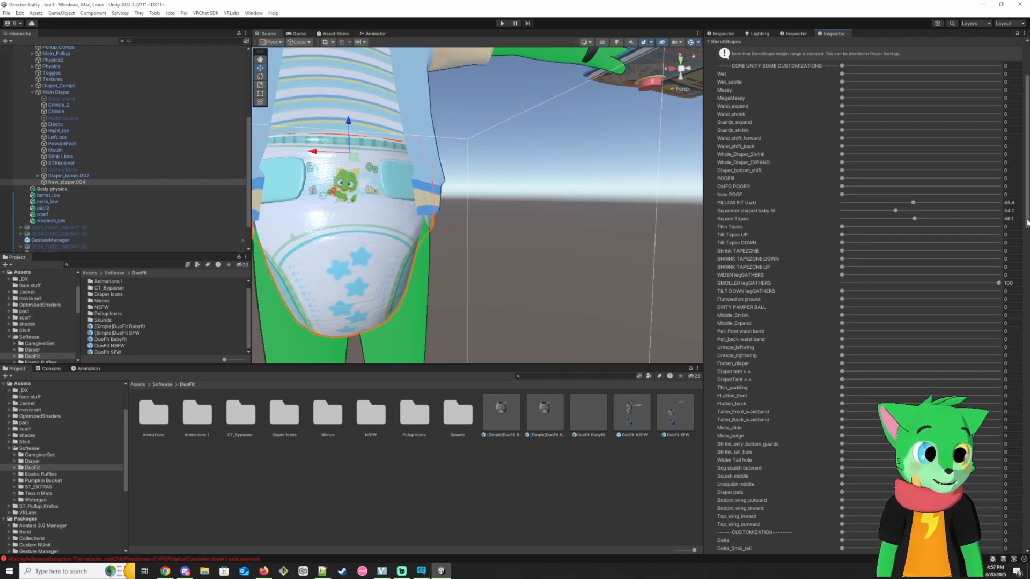
pyautogui.scroll(-6, 1026, 221)
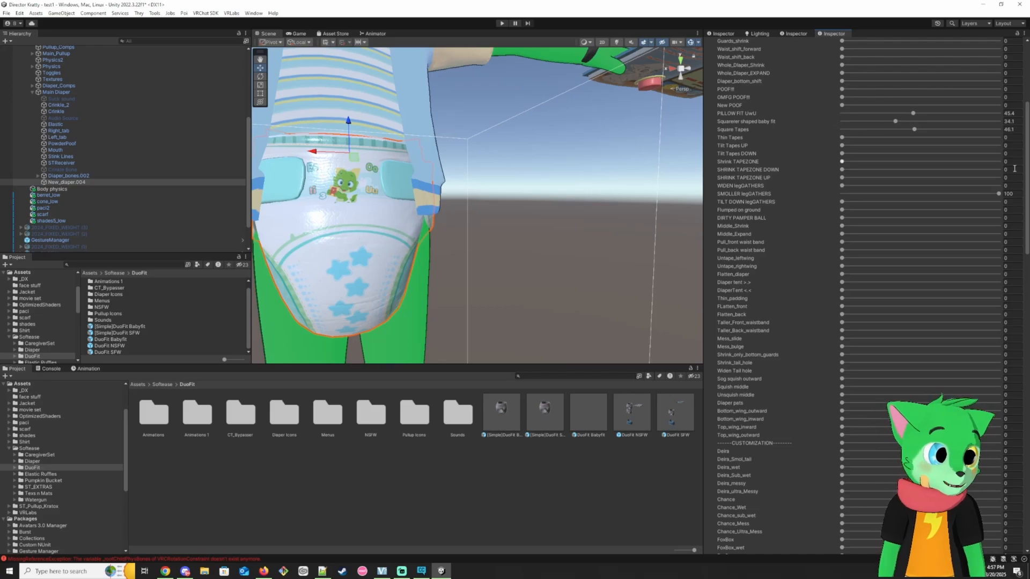
pyautogui.moveTo(1028, 176); pyautogui.dragTo(1027, 422)
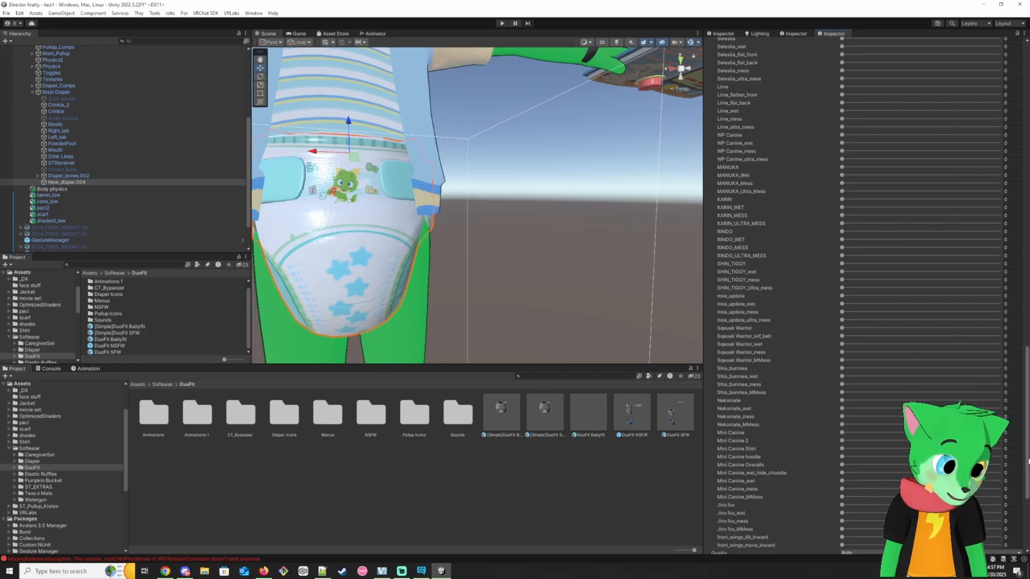
pyautogui.scroll(15, 863, 295)
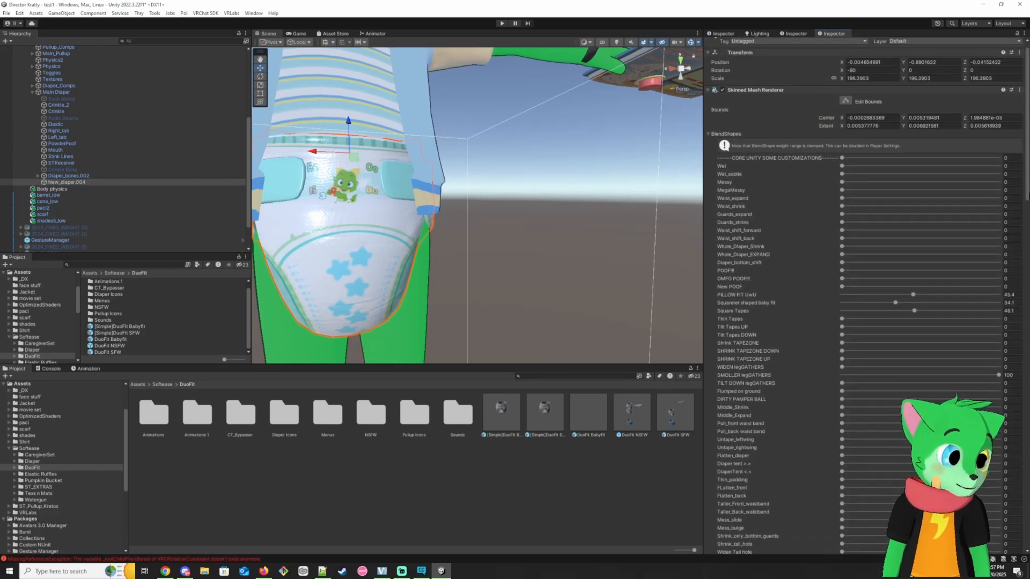
pyautogui.scroll(-10, 1028, 300)
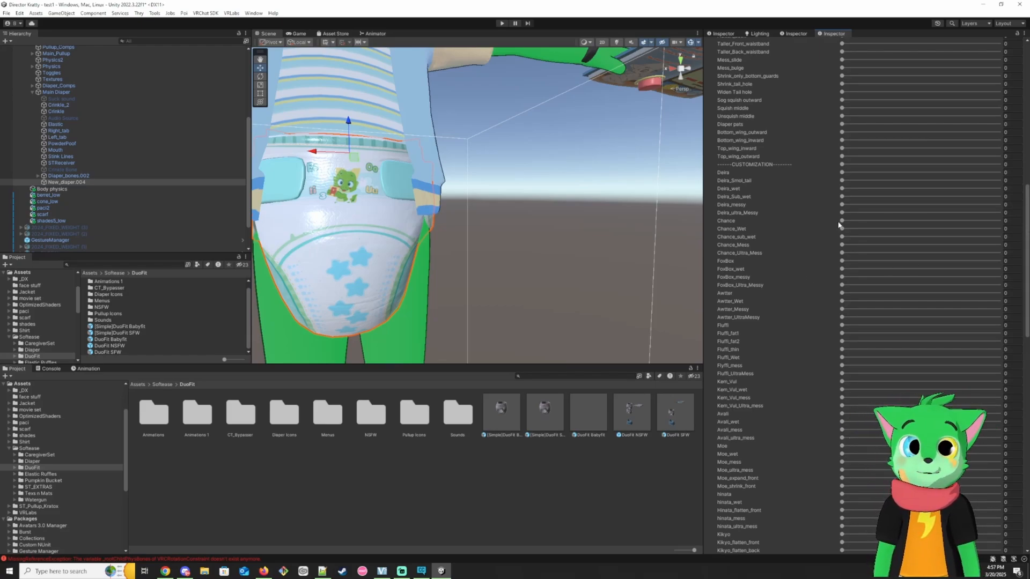
# Step: Try New_diaper.004's Deira blendshape at about 47.2 and test Chance, resetting both to 0
pyautogui.moveTo(855, 173); pyautogui.dragTo(918, 180)
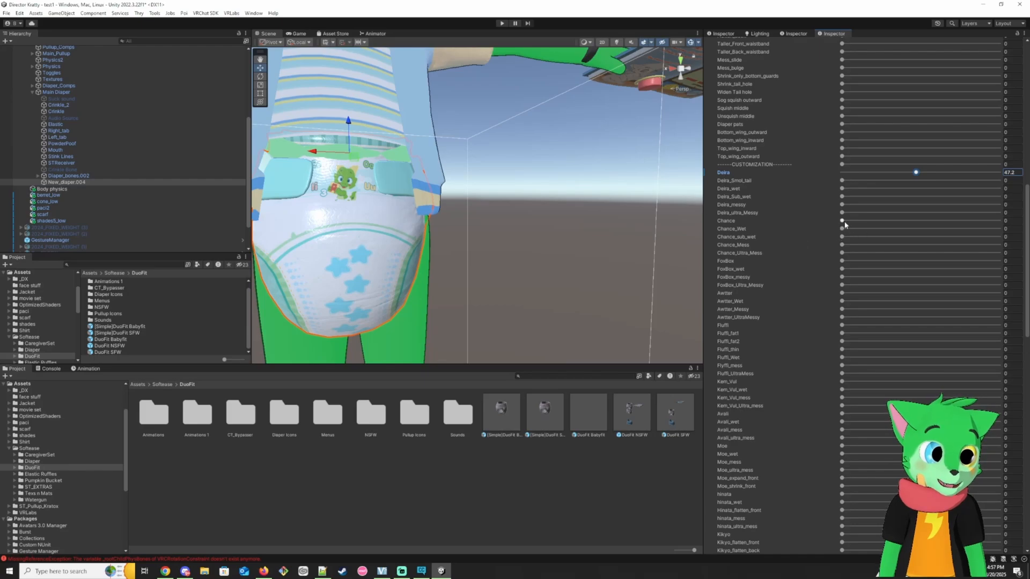
pyautogui.moveTo(843, 222); pyautogui.dragTo(796, 236)
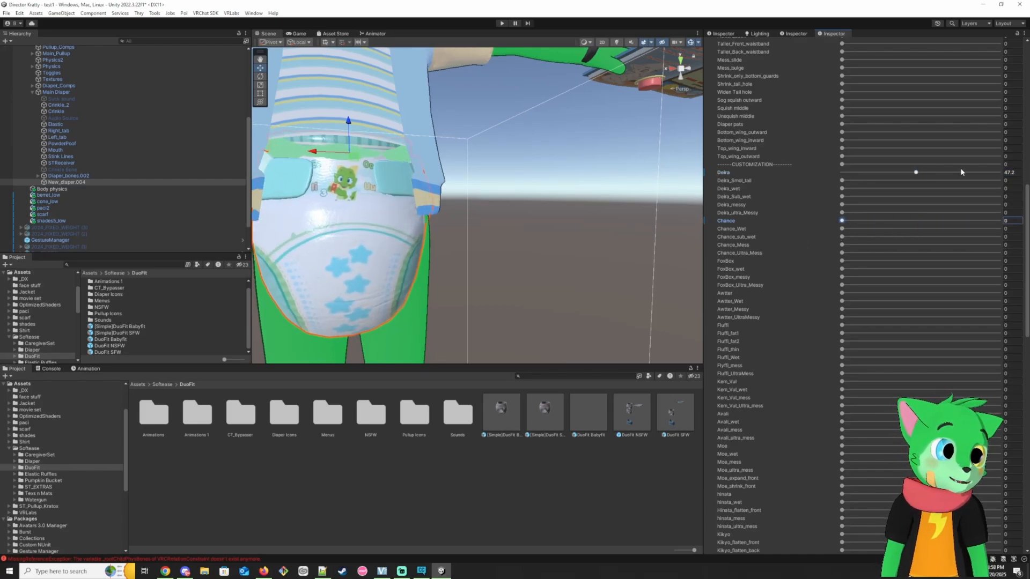
pyautogui.moveTo(917, 176); pyautogui.dragTo(757, 187)
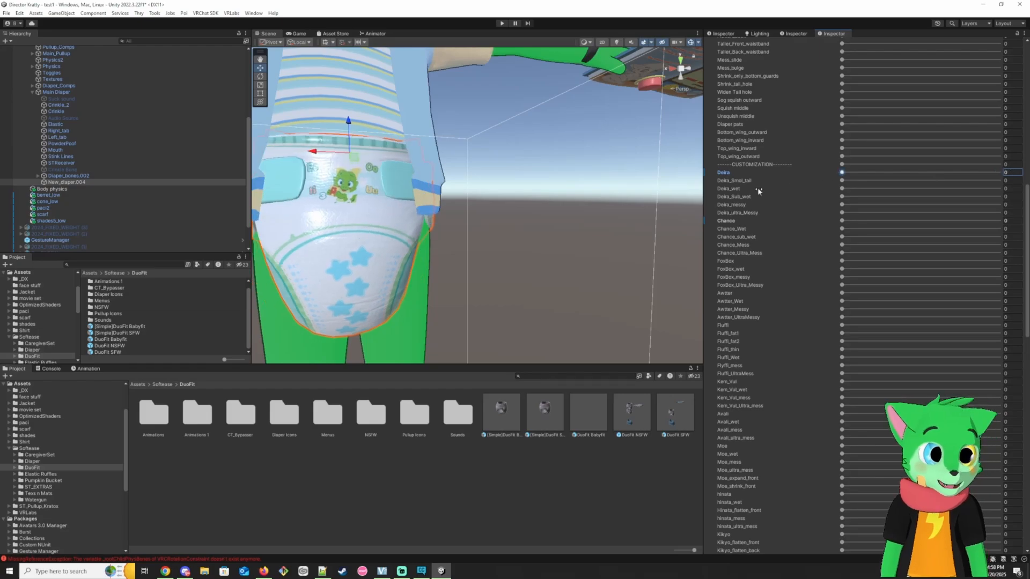
# Step: Set New_diaper.004's SMOLLER legGATHERS blendshape to 100, checking the fit around the leg openings
pyautogui.moveTo(1027, 217); pyautogui.dragTo(1027, 108)
pyautogui.moveTo(541, 110); pyautogui.dragTo(244, 39, button='right')
pyautogui.moveTo(250, 44); pyautogui.dragTo(250, 93, button='right')
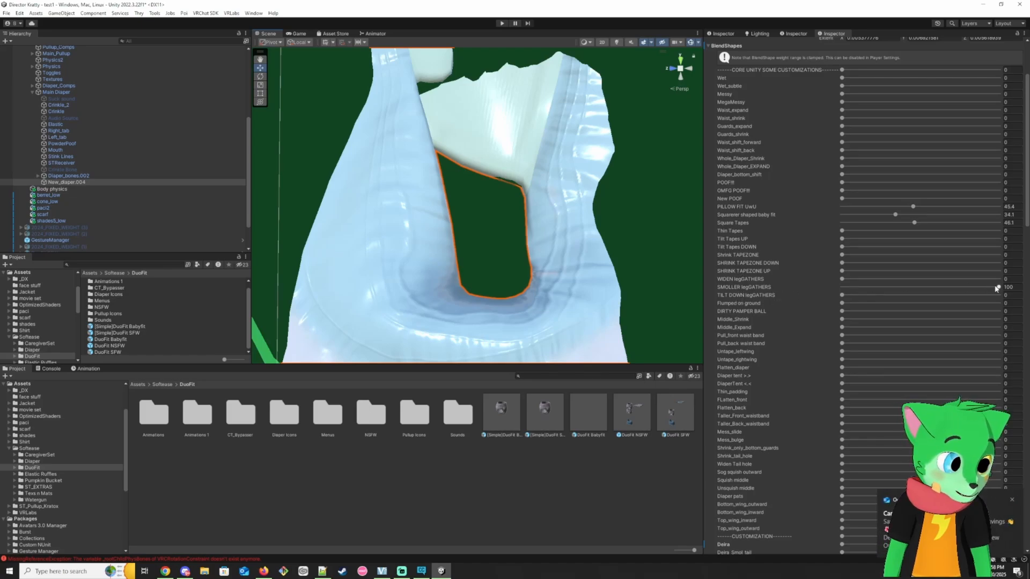
pyautogui.moveTo(996, 289)
pyautogui.mouseDown()
pyautogui.moveTo(855, 288)
pyautogui.moveTo(998, 287)
pyautogui.mouseUp()
pyautogui.moveTo(578, 287); pyautogui.dragTo(592, 294, button='right')
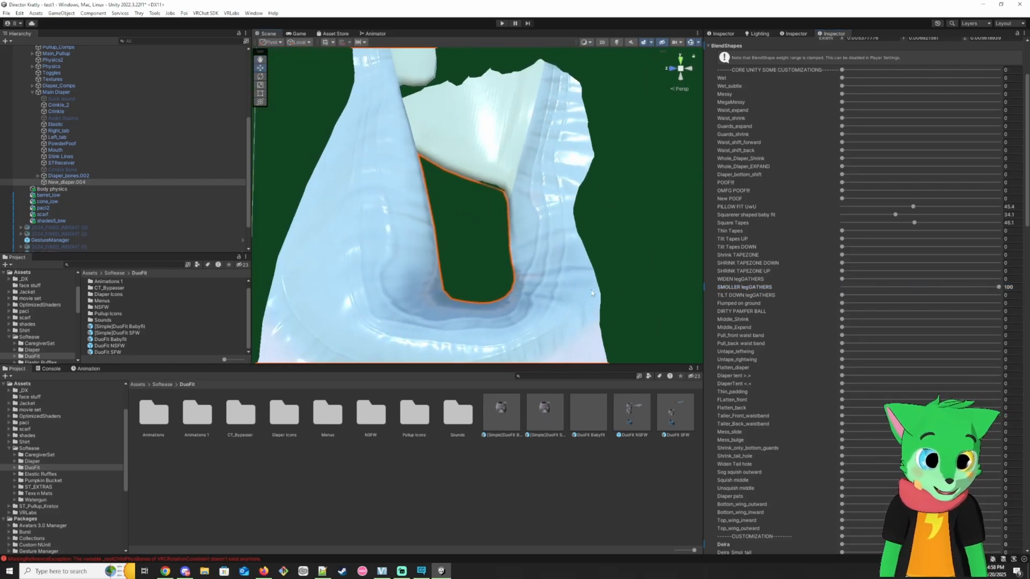
pyautogui.click(998, 289)
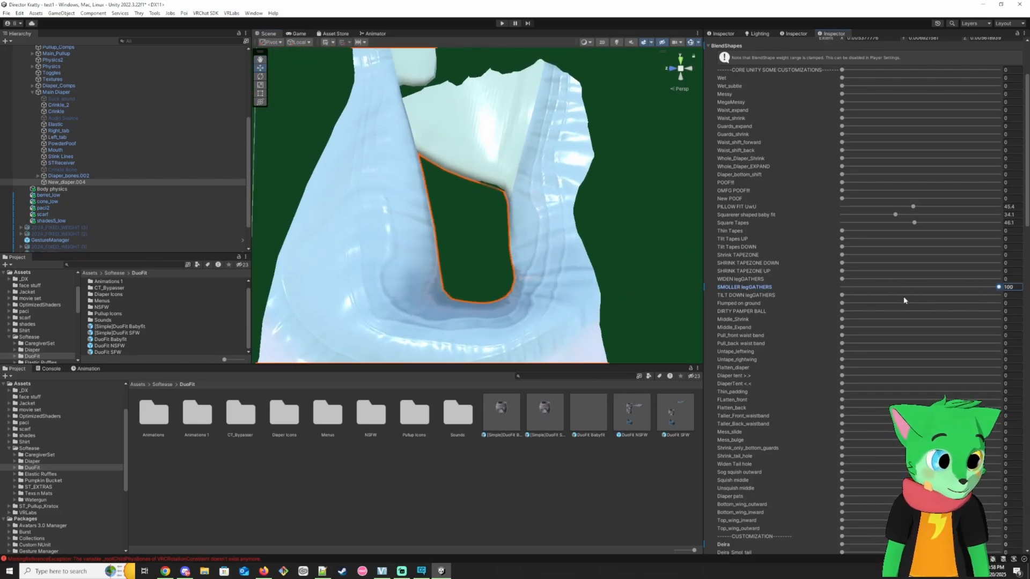
# Step: Try the TILT DOWN legGATHERS blendshape at 100 and about 22.3, and reset it to 0
pyautogui.moveTo(842, 296); pyautogui.dragTo(998, 295)
pyautogui.moveTo(558, 263); pyautogui.dragTo(92, 163, button='right')
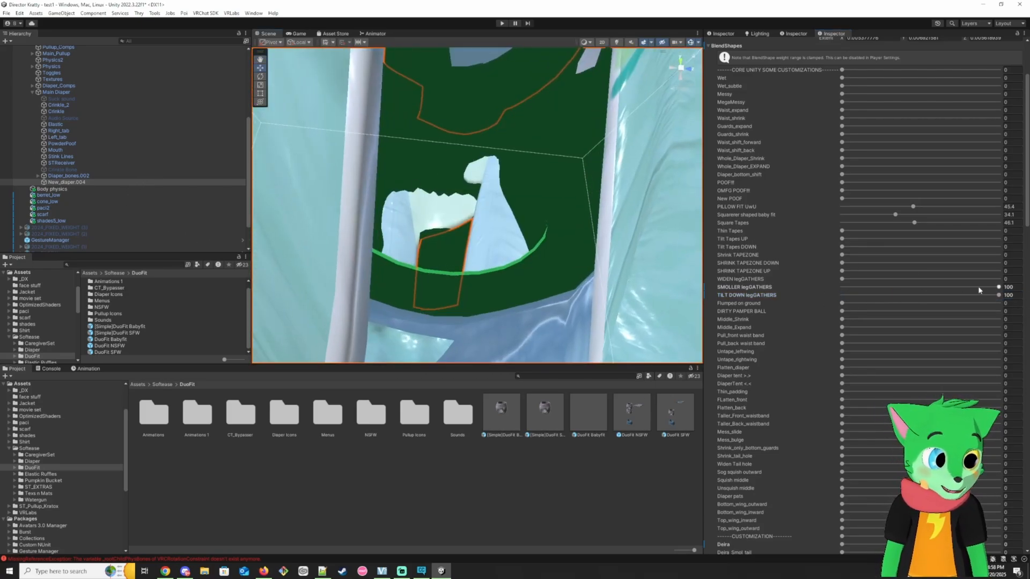
pyautogui.moveTo(998, 296); pyautogui.dragTo(876, 295)
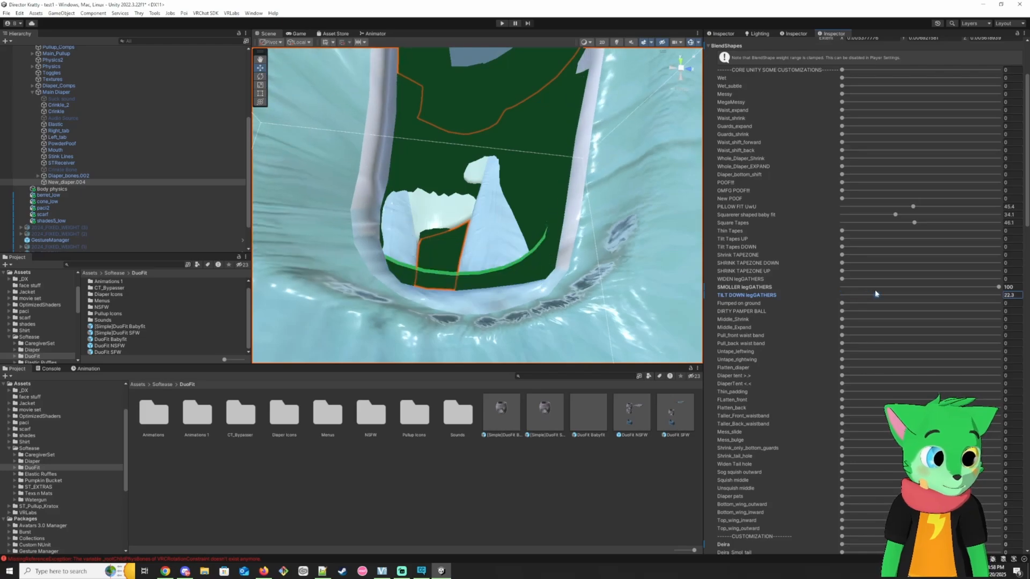
pyautogui.moveTo(482, 277); pyautogui.dragTo(519, 284, button='right')
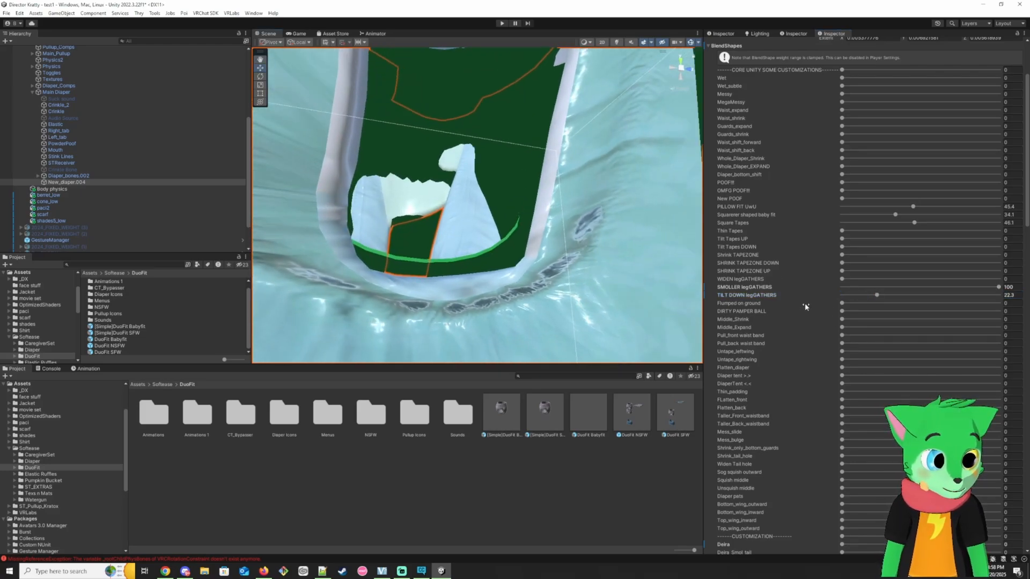
pyautogui.moveTo(875, 295); pyautogui.dragTo(786, 292)
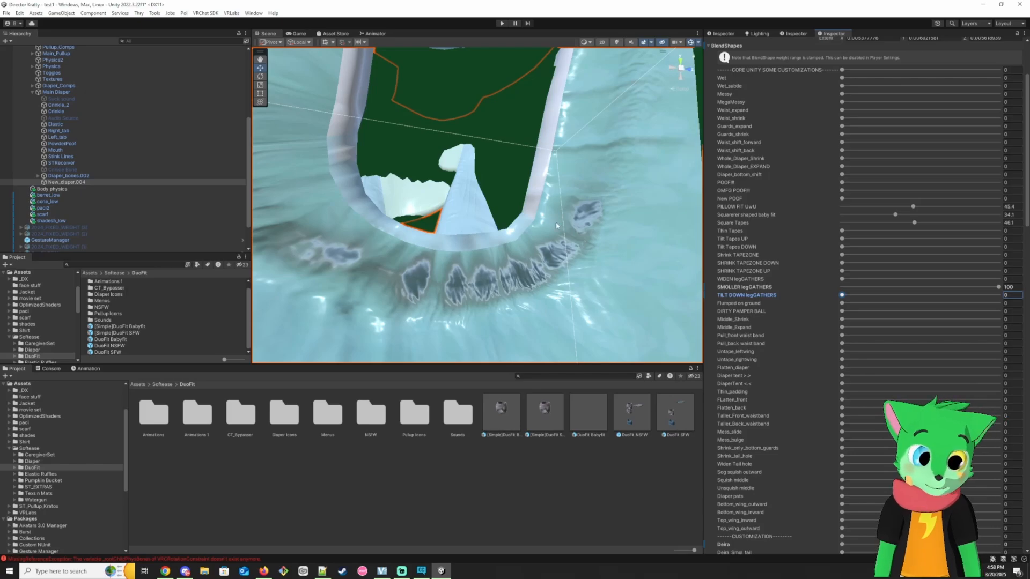
# Step: Try the Flumped on ground and DIRTY PAMPER BALL blendshapes on New_diaper.004, leaving both at 0
pyautogui.scroll(-5, 504, 225)
pyautogui.moveTo(504, 225); pyautogui.dragTo(295, 277, button='right')
pyautogui.scroll(3, 294, 277)
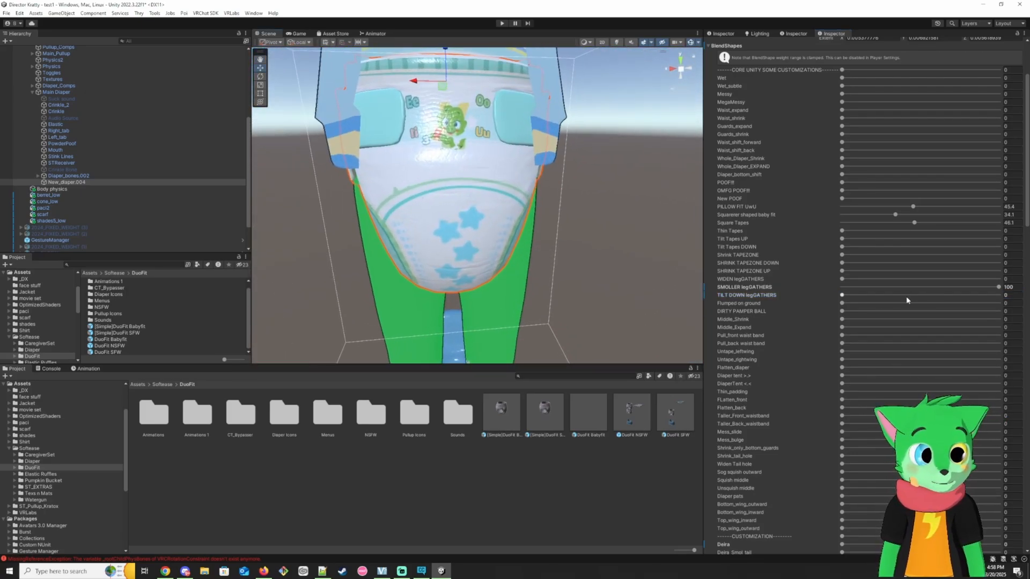
pyautogui.moveTo(841, 303); pyautogui.dragTo(733, 288)
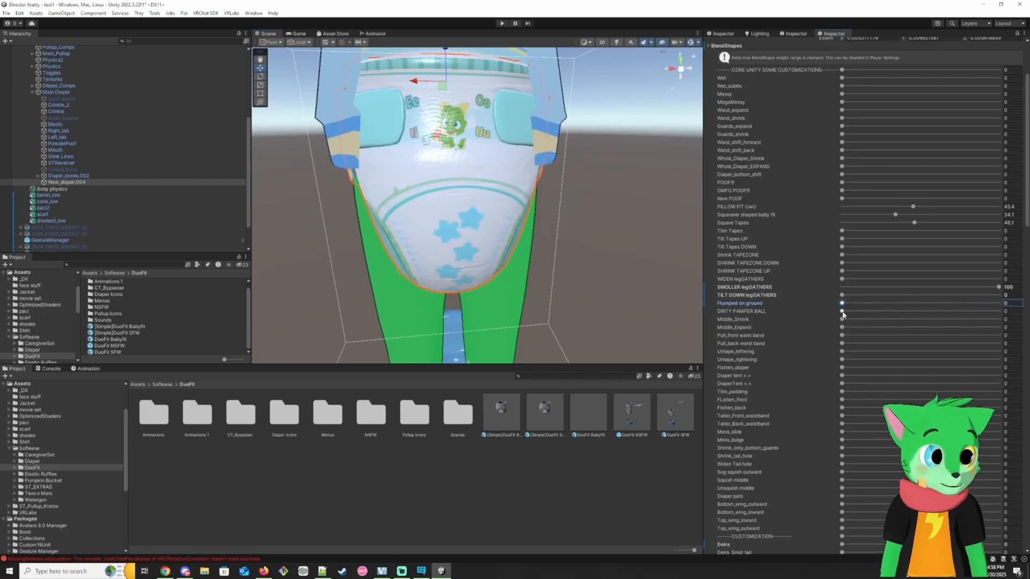
pyautogui.moveTo(842, 312)
pyautogui.mouseDown()
pyautogui.moveTo(1021, 317)
pyautogui.moveTo(826, 314)
pyautogui.mouseUp()
pyautogui.moveTo(486, 221); pyautogui.dragTo(532, 203, button='right')
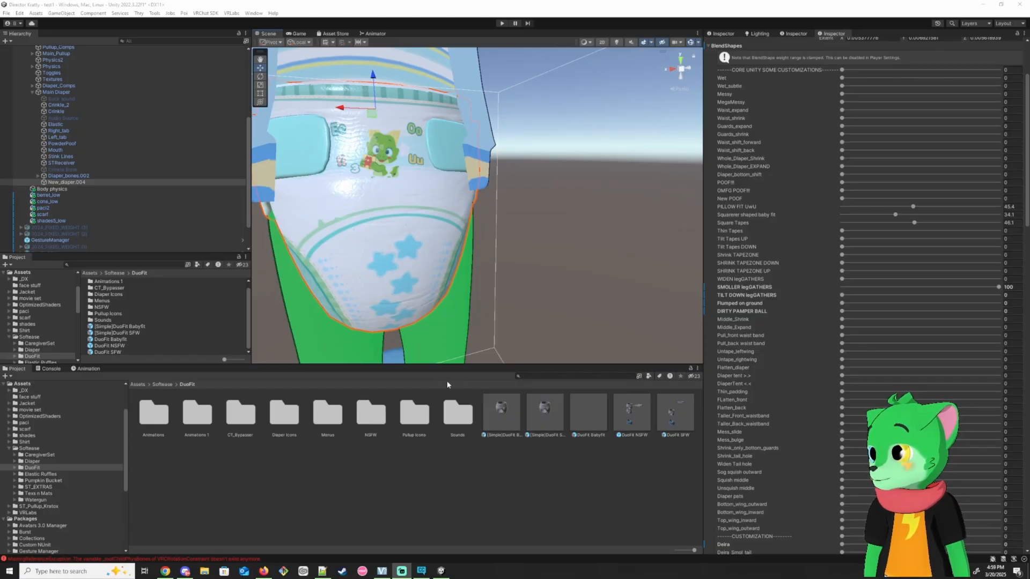
# Step: Go up to the Softease asset folder and collapse Main Diaper in the avatar's object tree
pyautogui.click(162, 384)
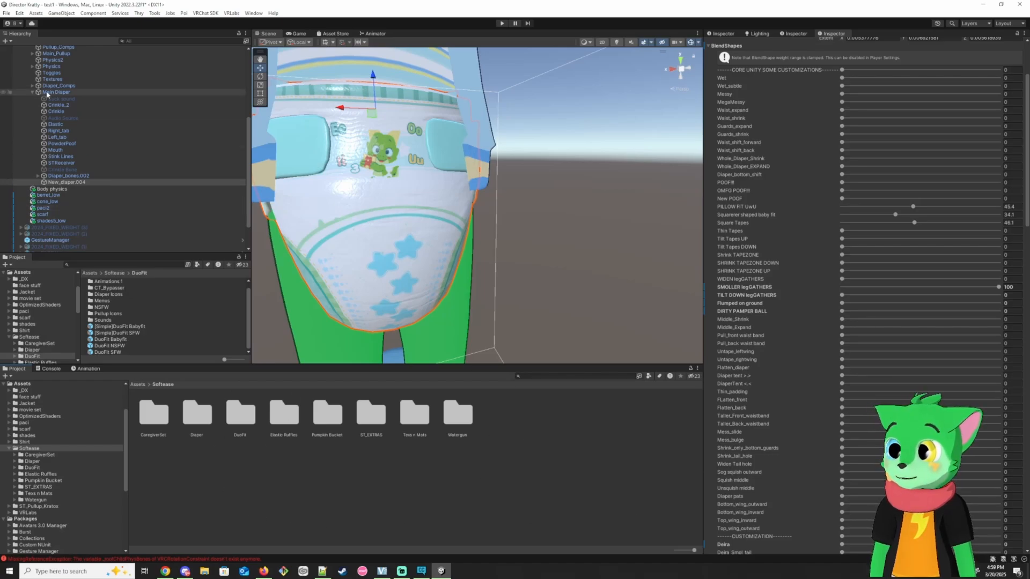
pyautogui.click(34, 92)
pyautogui.scroll(6, 83, 188)
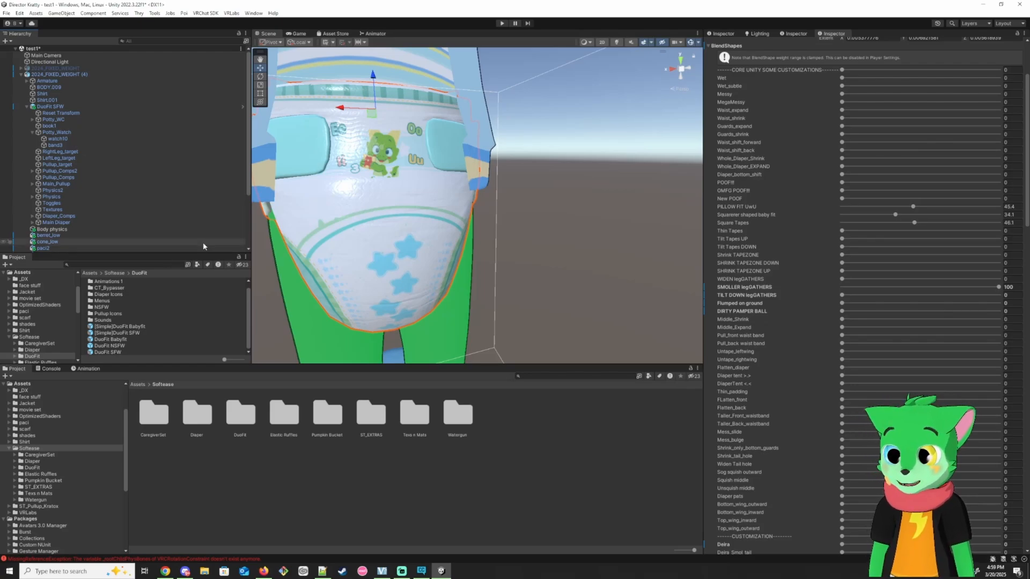
# Step: Look over the add-on folders in Softease, comparing DuoFit, Elastic Ruffles and ST_EXTRAS
pyautogui.click(241, 412)
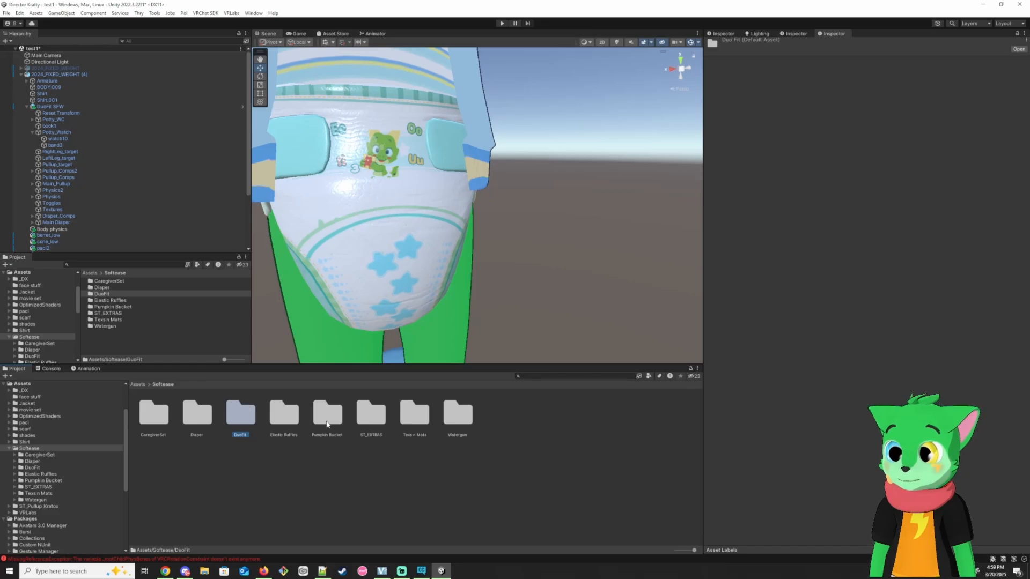
pyautogui.click(284, 415)
pyautogui.click(370, 419)
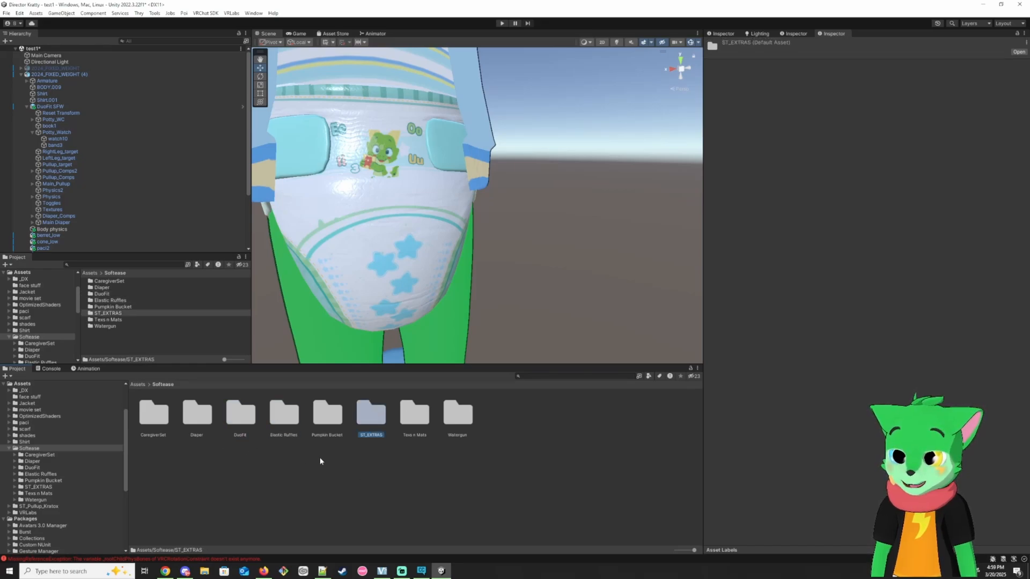
pyautogui.click(281, 421)
pyautogui.click(369, 409)
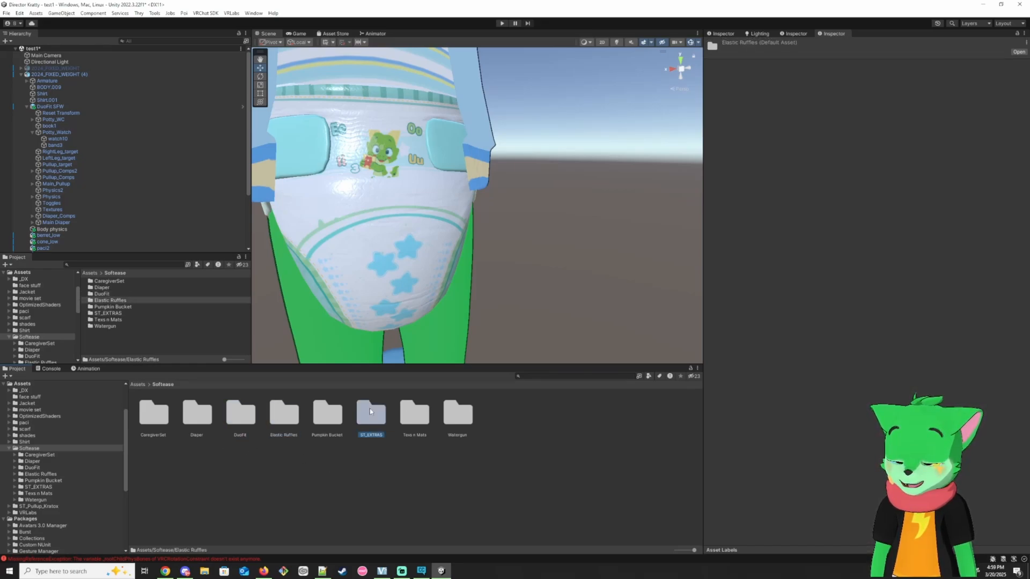
pyautogui.click(276, 418)
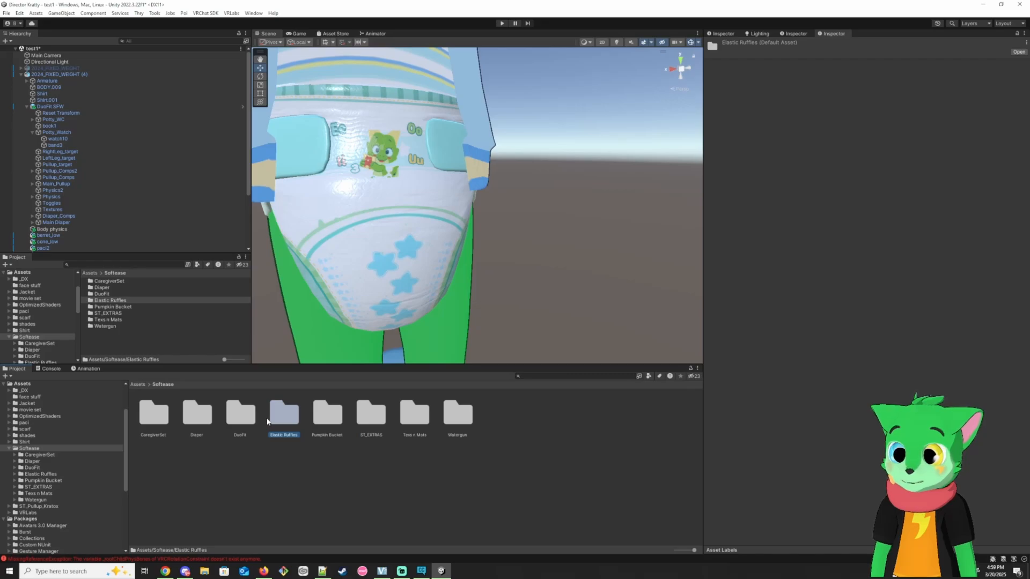
pyautogui.click(383, 414)
pyautogui.click(284, 414)
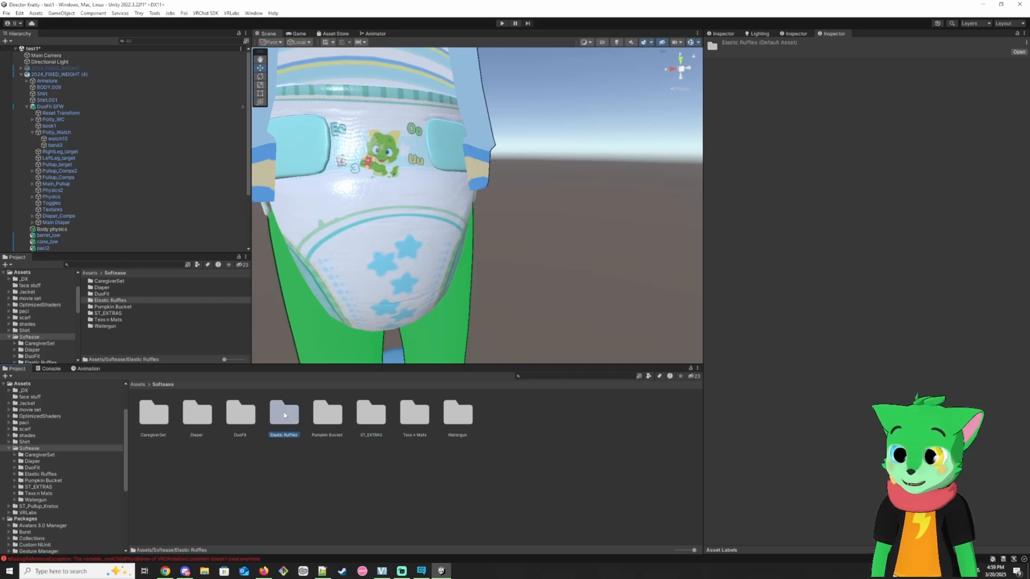
# Step: Add the Base Smack prefab from ST_EXTRAS/Smacks to the 2024_FIXED_WEIGHT (4) avatar
pyautogui.doubleClick(370, 418)
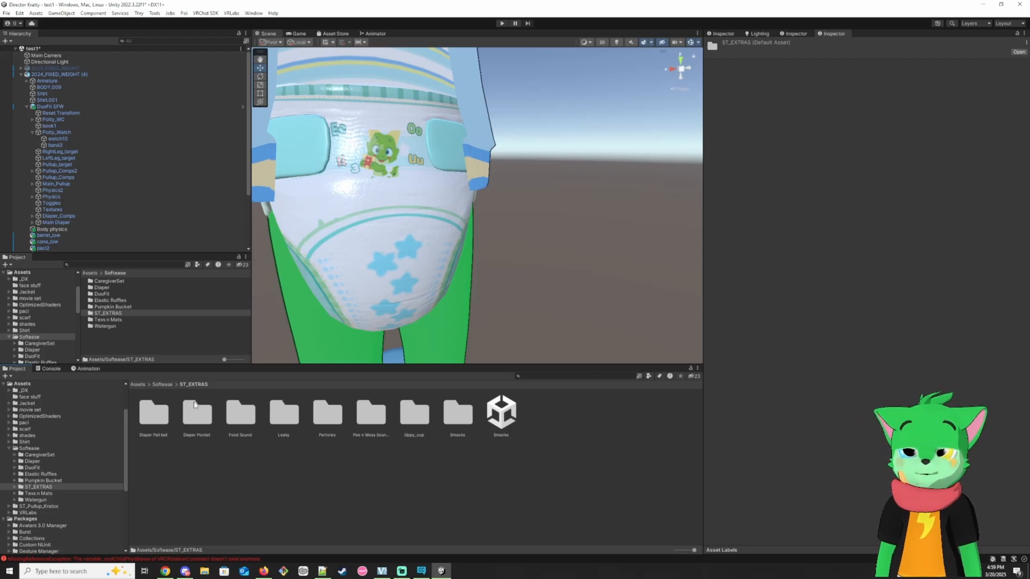
pyautogui.doubleClick(458, 412)
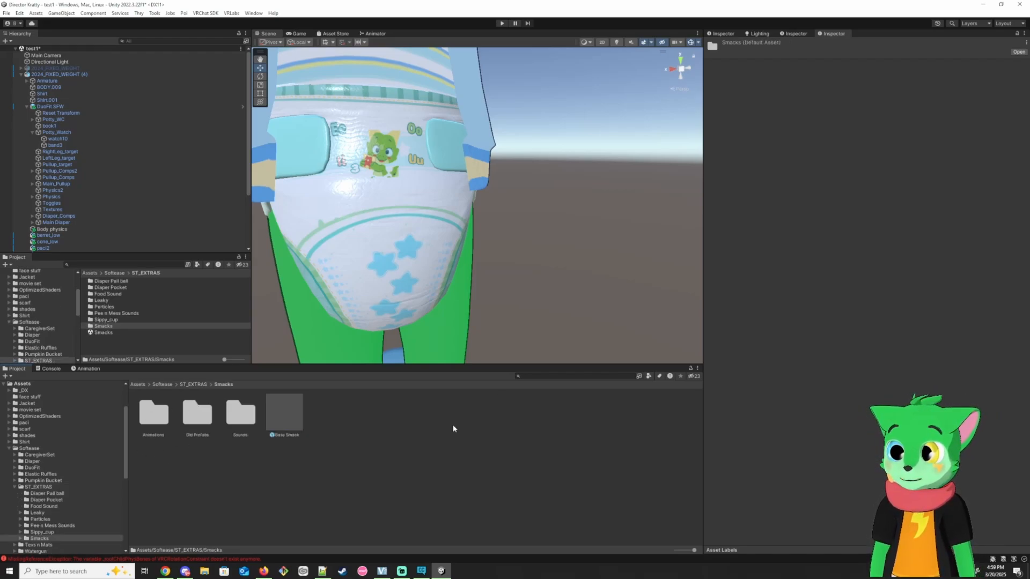
pyautogui.moveTo(301, 415); pyautogui.dragTo(63, 76)
pyautogui.scroll(-2, 370, 148)
# Step: Lower Base Smack to a Y position of about 0.7514 so its contact sphere surrounds the diaper
pyautogui.keyDown('alt'); pyautogui.moveTo(370, 148); pyautogui.dragTo(582, 149); pyautogui.keyUp('alt')
pyautogui.scroll(-3, 556, 162)
pyautogui.scroll(4, 584, 148)
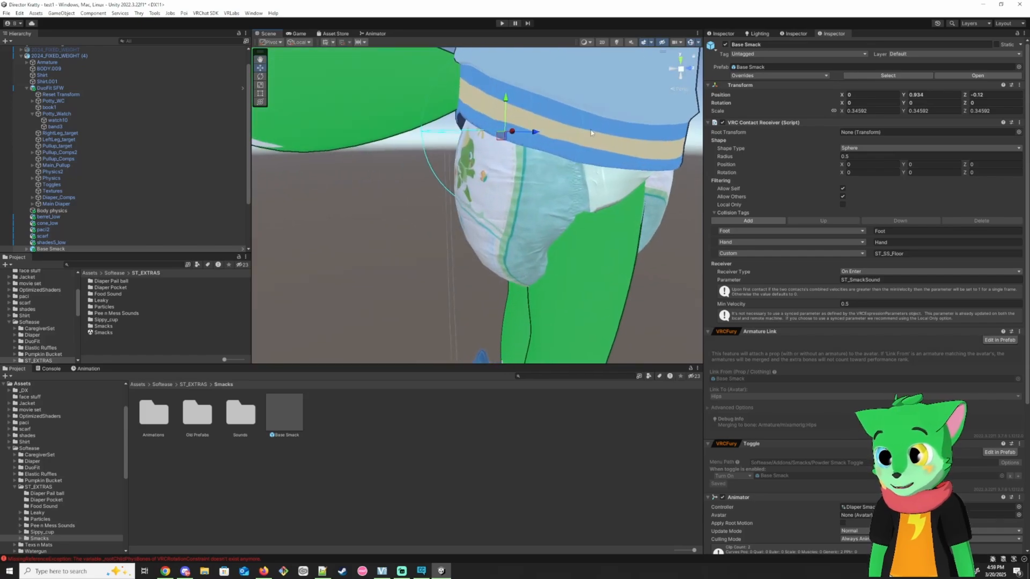
pyautogui.moveTo(509, 97); pyautogui.dragTo(395, 235)
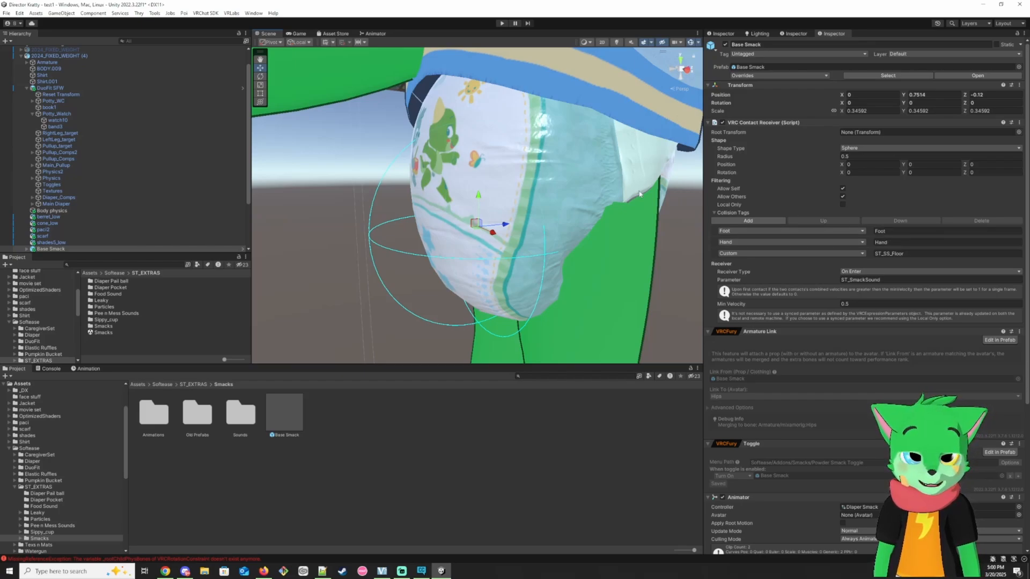
pyautogui.keyDown('alt'); pyautogui.moveTo(639, 194); pyautogui.dragTo(625, 252); pyautogui.keyUp('alt')
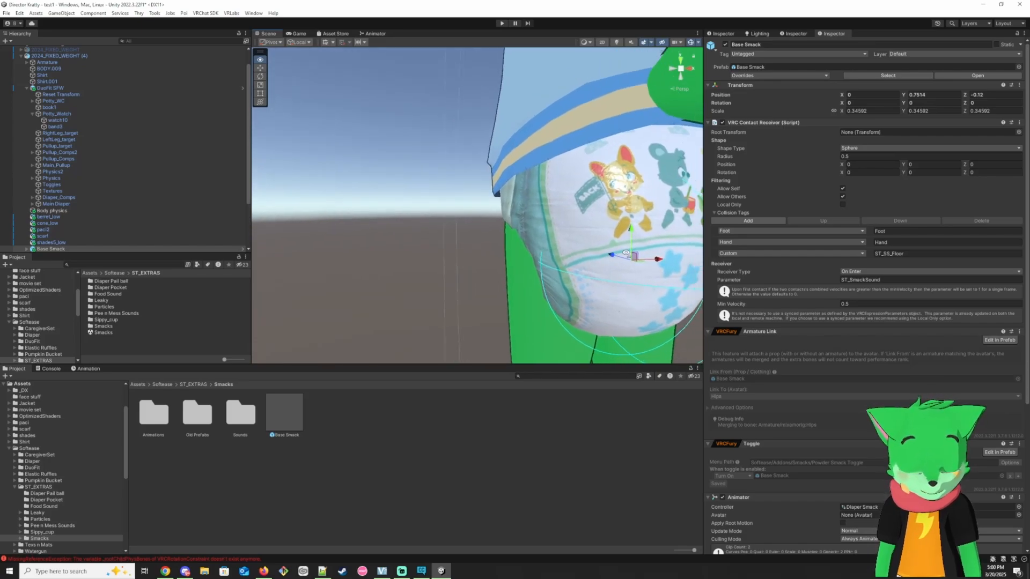
pyautogui.press('f')
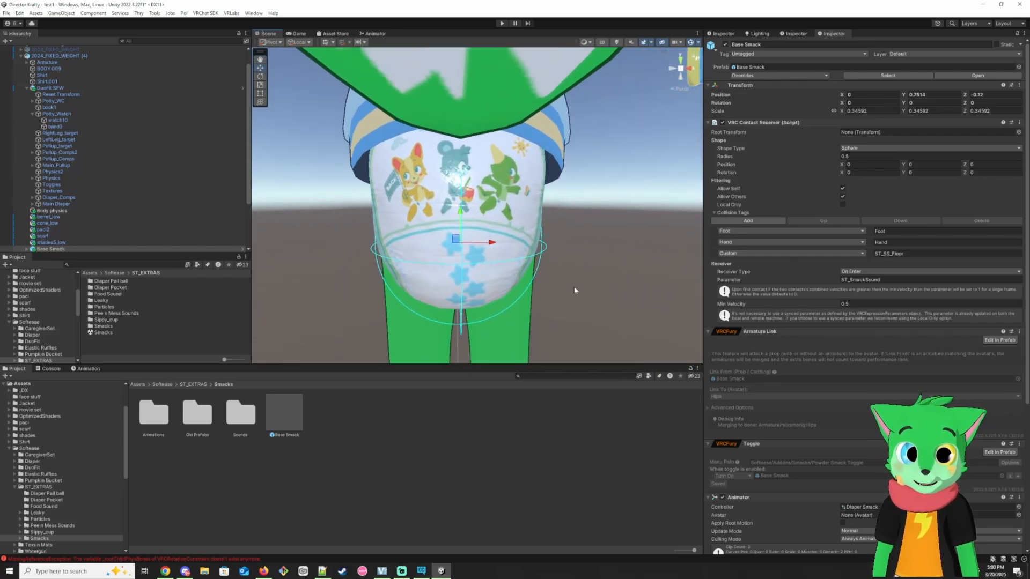
pyautogui.keyDown('alt'); pyautogui.moveTo(462, 126); pyautogui.dragTo(418, 140); pyautogui.keyUp('alt')
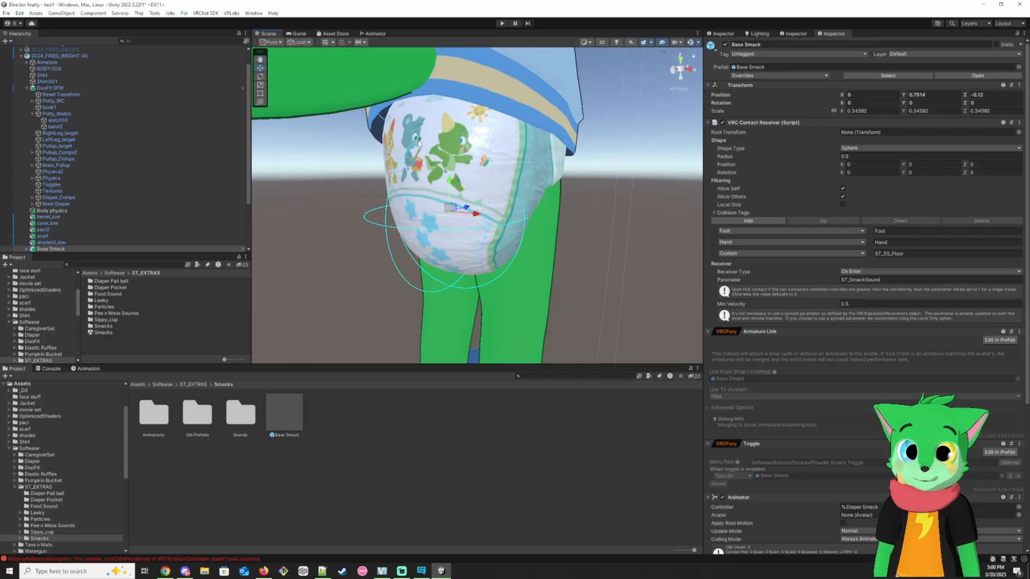
# Step: Examine Base Smack's child objects and its contact receiver, Armature Link, Toggle and Full Controller components
pyautogui.scroll(-3, 86, 191)
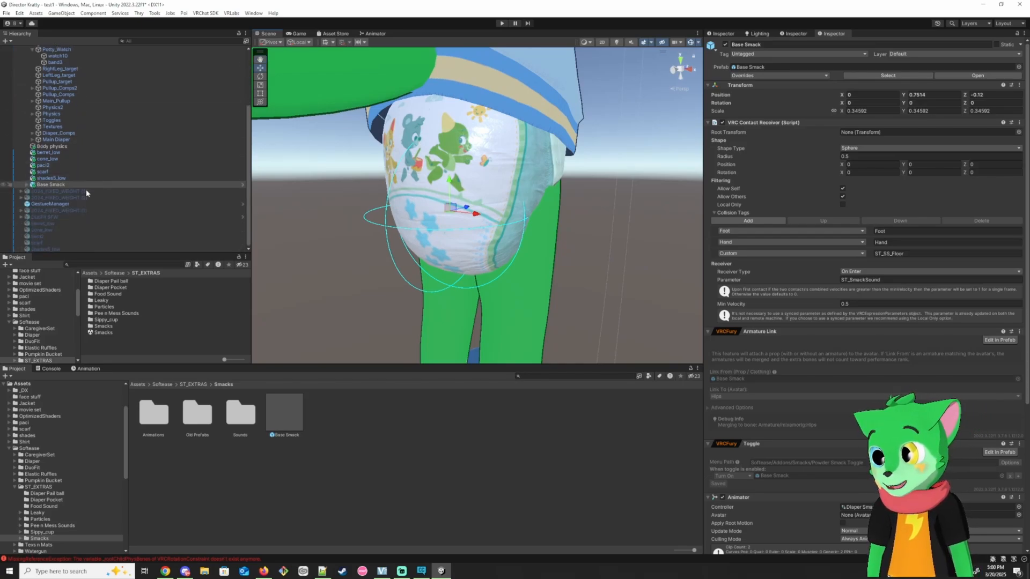
pyautogui.click(27, 185)
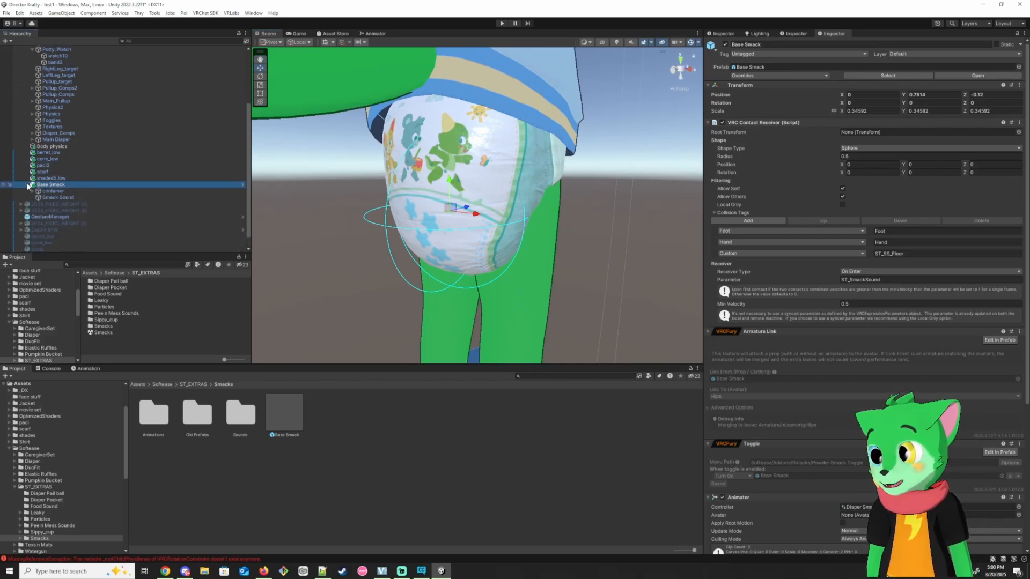
pyautogui.click(55, 198)
pyautogui.click(80, 185)
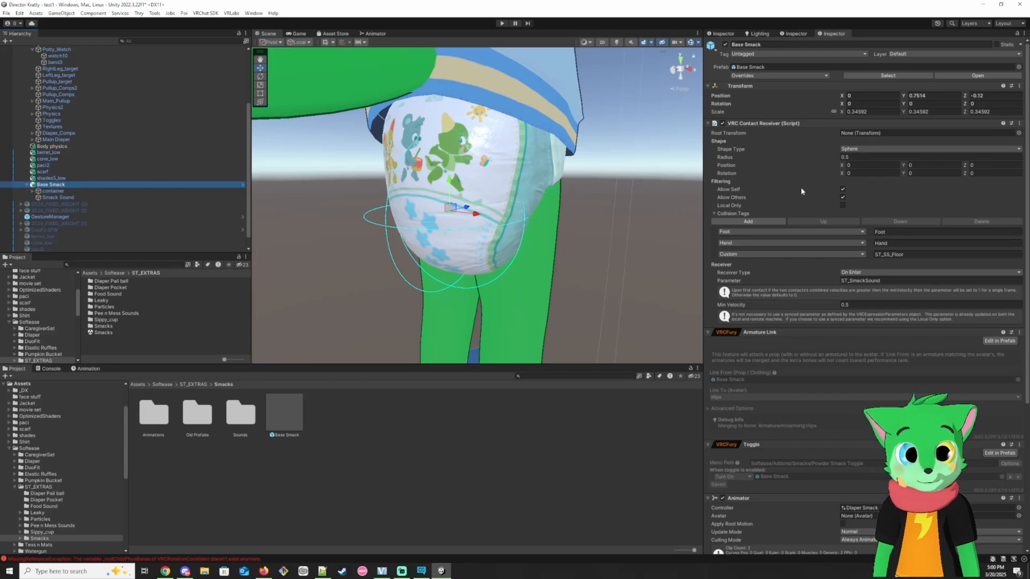
pyautogui.scroll(-8, 933, 295)
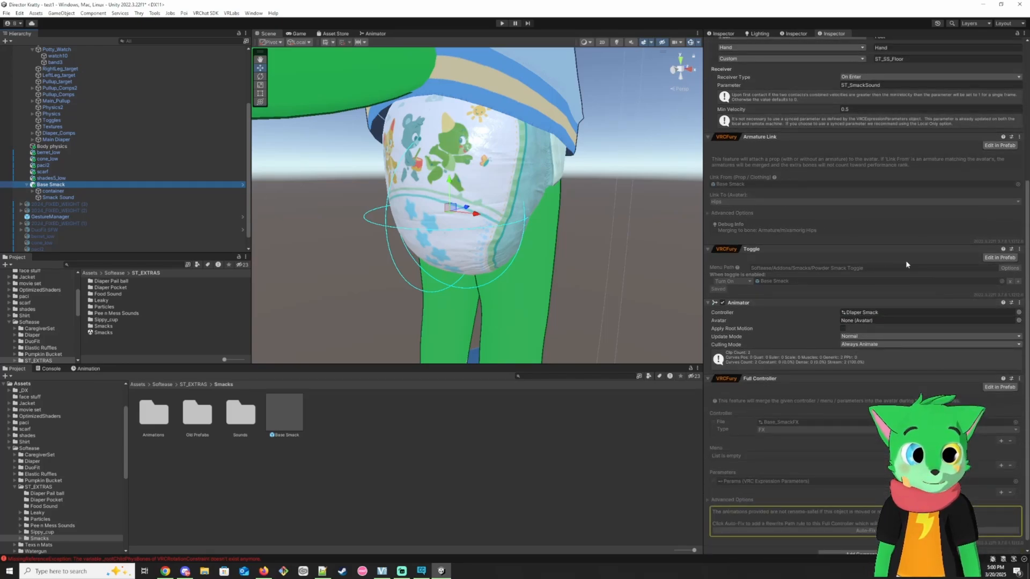
pyautogui.scroll(-1, 837, 365)
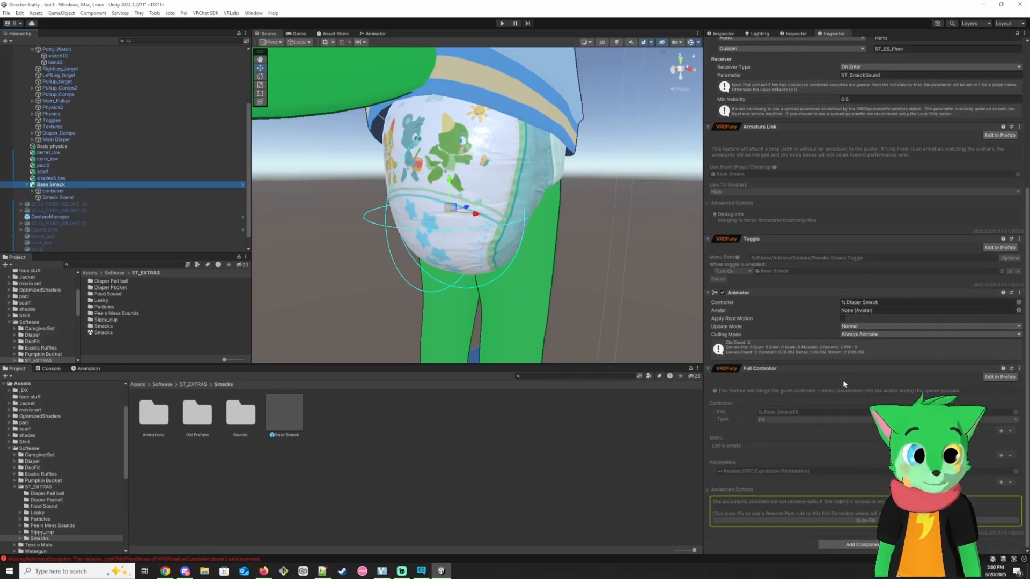
# Step: Open the Base_SmackFX controller and inspect the audio clips of the Smack_on state in its Sounds layer
pyautogui.click(778, 412)
pyautogui.doubleClick(778, 411)
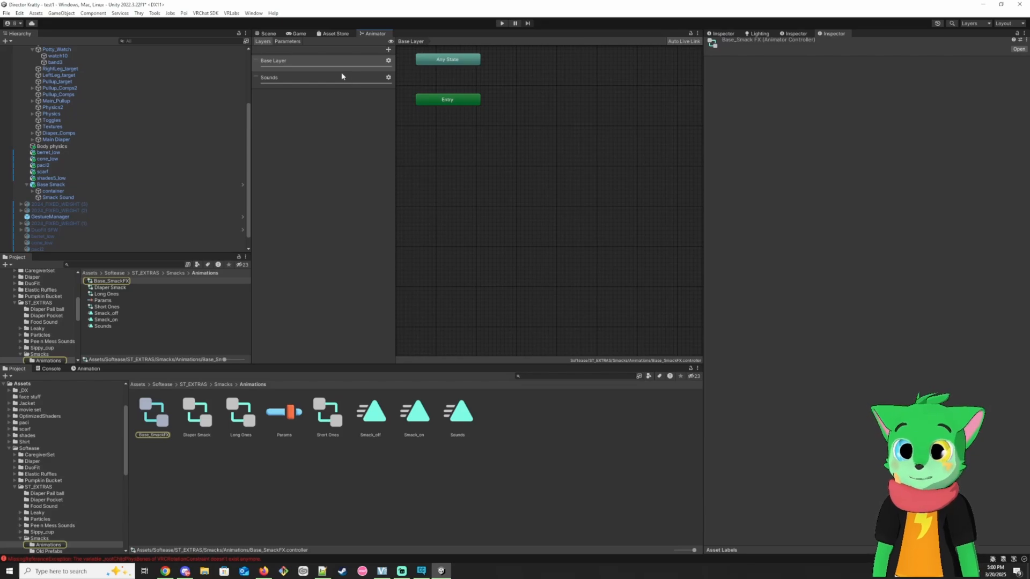
pyautogui.click(354, 78)
pyautogui.click(655, 94)
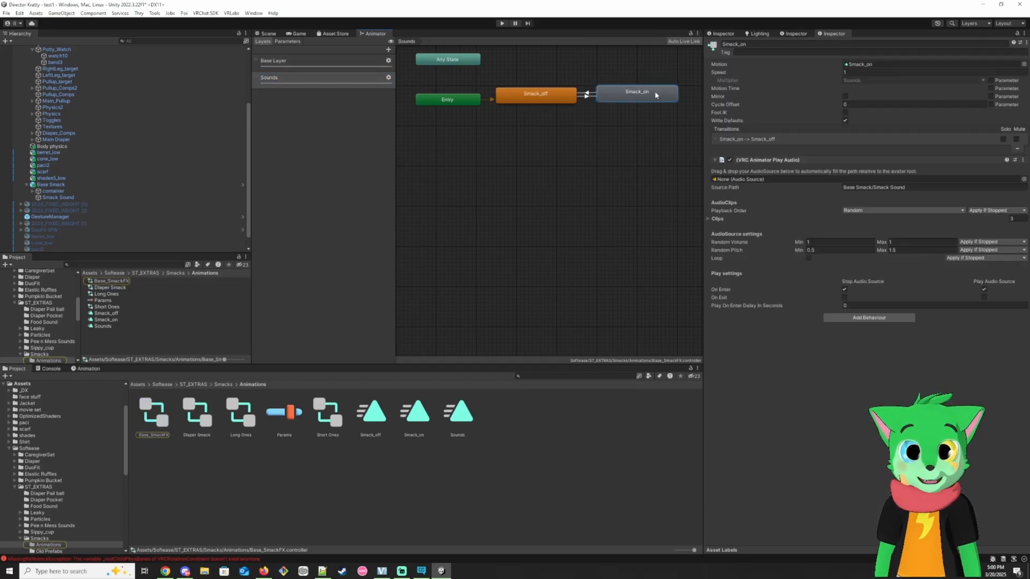
pyautogui.click(708, 219)
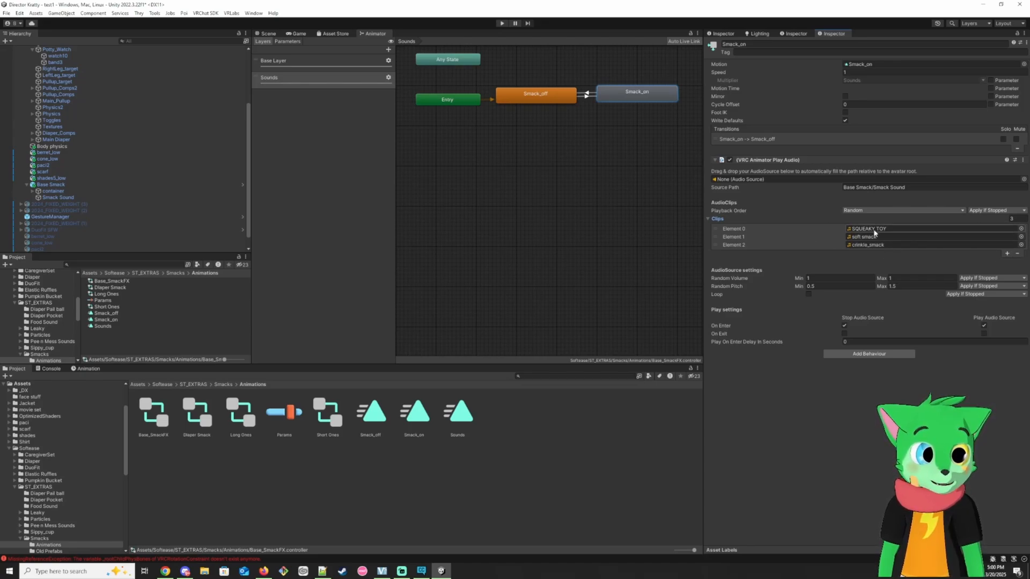
# Step: Add the Leaky prefab from ST_EXTRAS/Leaky to the 2024_FIXED_WEIGHT (4) avatar
pyautogui.click(223, 385)
pyautogui.click(266, 34)
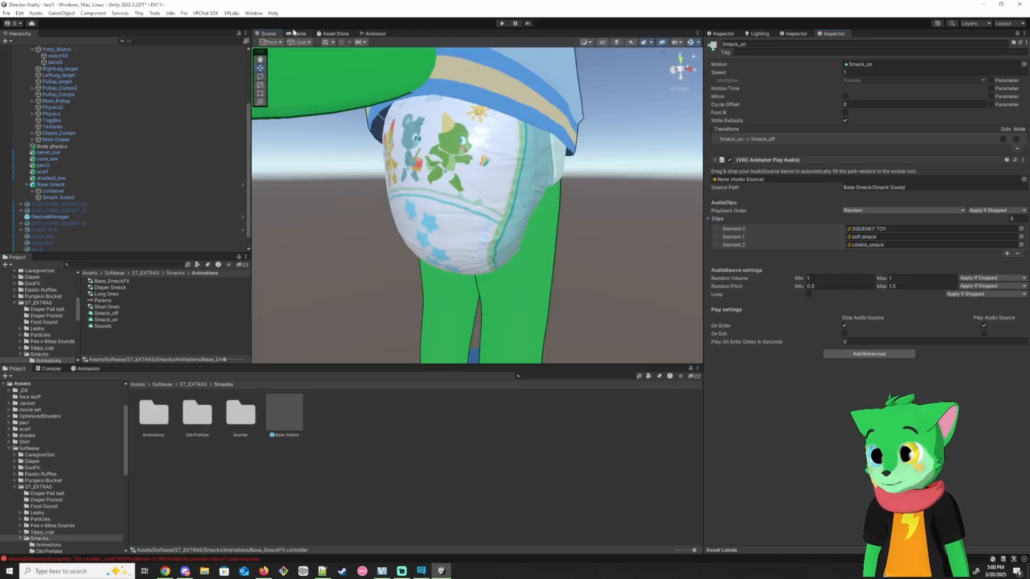
pyautogui.click(194, 385)
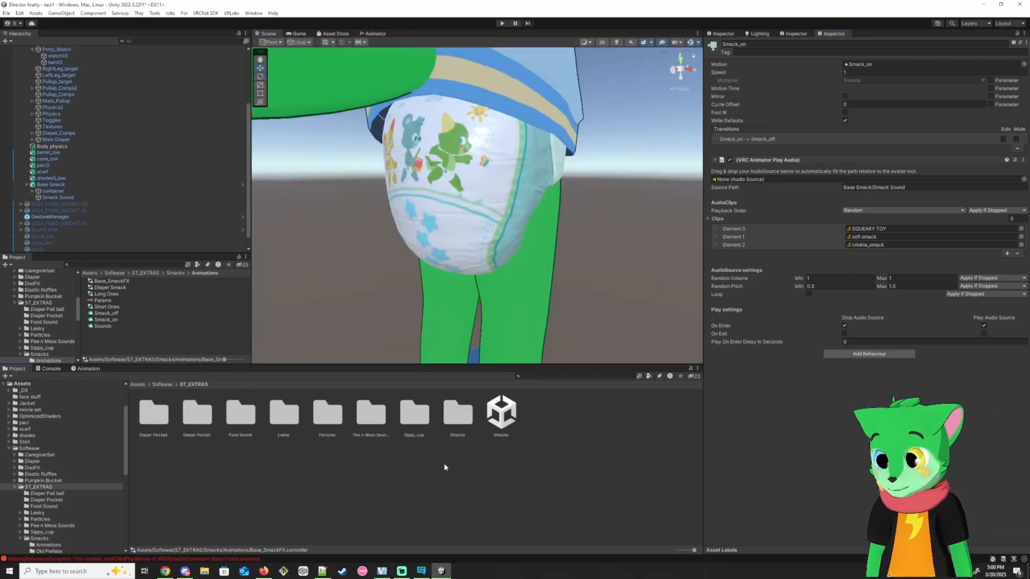
pyautogui.click(458, 412)
pyautogui.click(371, 413)
pyautogui.click(327, 414)
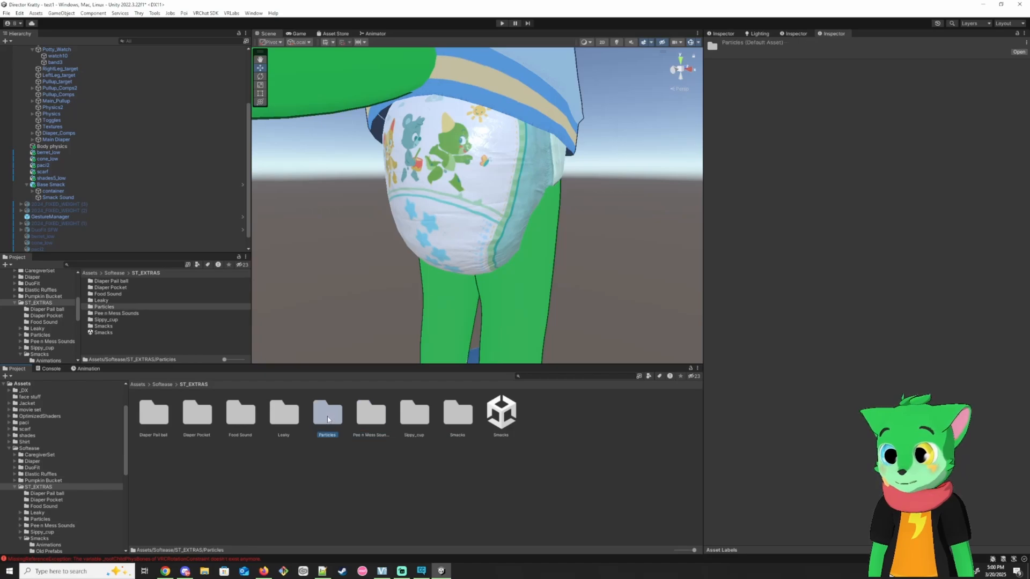
pyautogui.doubleClick(284, 413)
pyautogui.moveTo(195, 419); pyautogui.dragTo(69, 77)
# Step: Raise Leaky to a Y position of 0.58 so it sits just beneath the diaper
pyautogui.press('f')
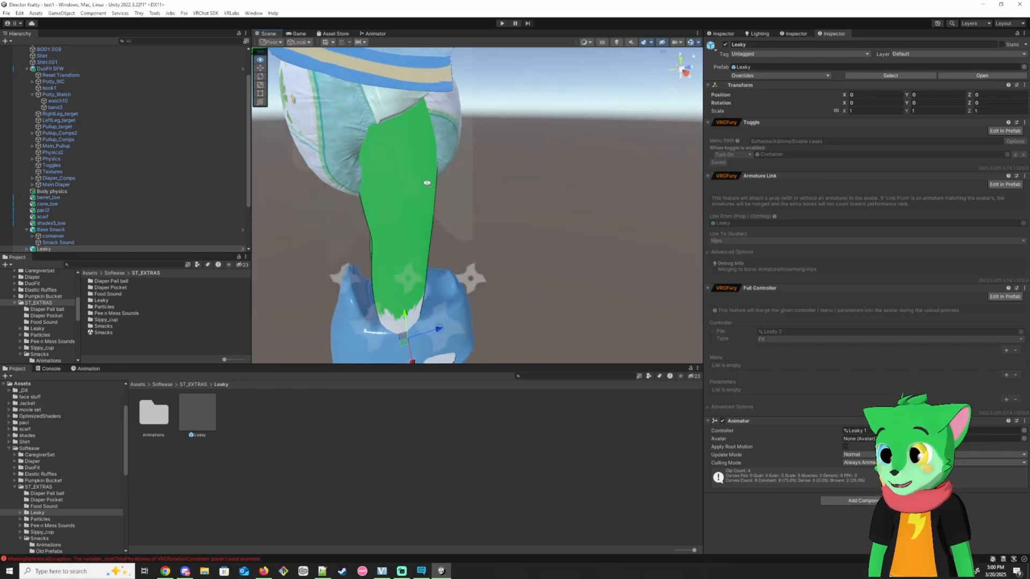
pyautogui.keyDown('alt'); pyautogui.moveTo(289, 178); pyautogui.dragTo(198, 164); pyautogui.keyUp('alt')
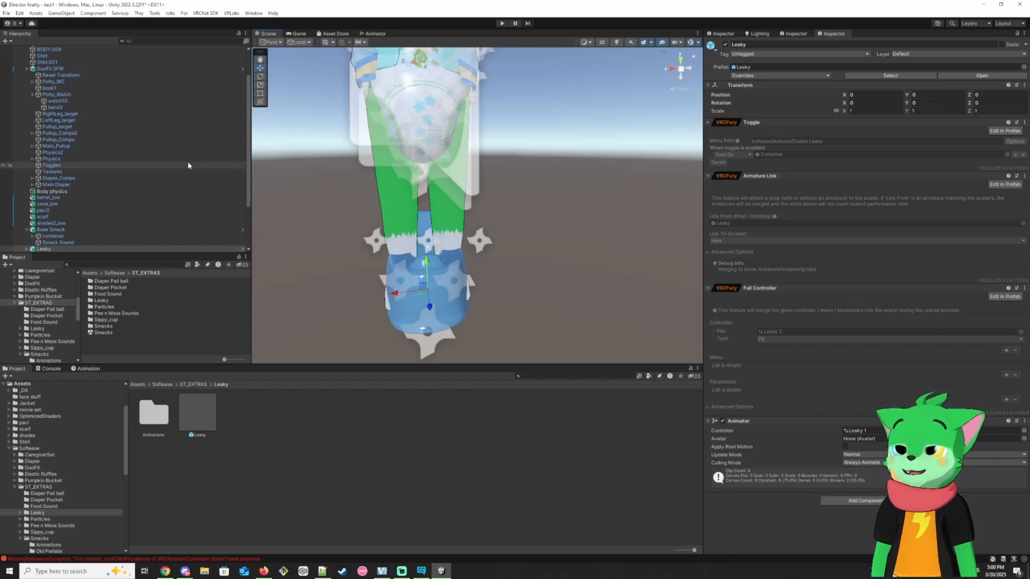
pyautogui.keyDown('alt'); pyautogui.moveTo(439, 211); pyautogui.dragTo(397, 189); pyautogui.keyUp('alt')
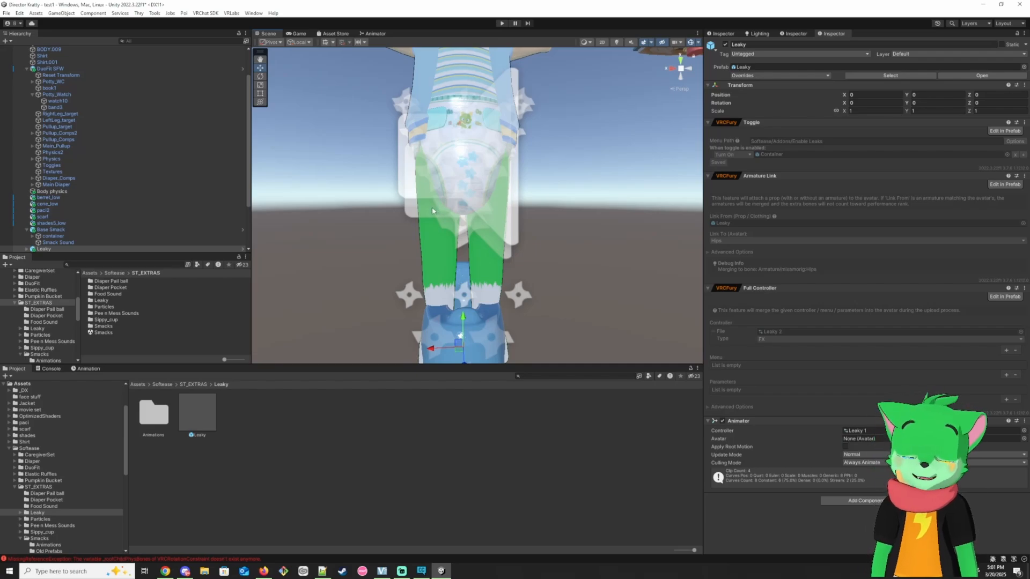
pyautogui.scroll(3, 495, 270)
pyautogui.keyDown('alt'); pyautogui.moveTo(483, 279); pyautogui.dragTo(507, 81); pyautogui.keyUp('alt')
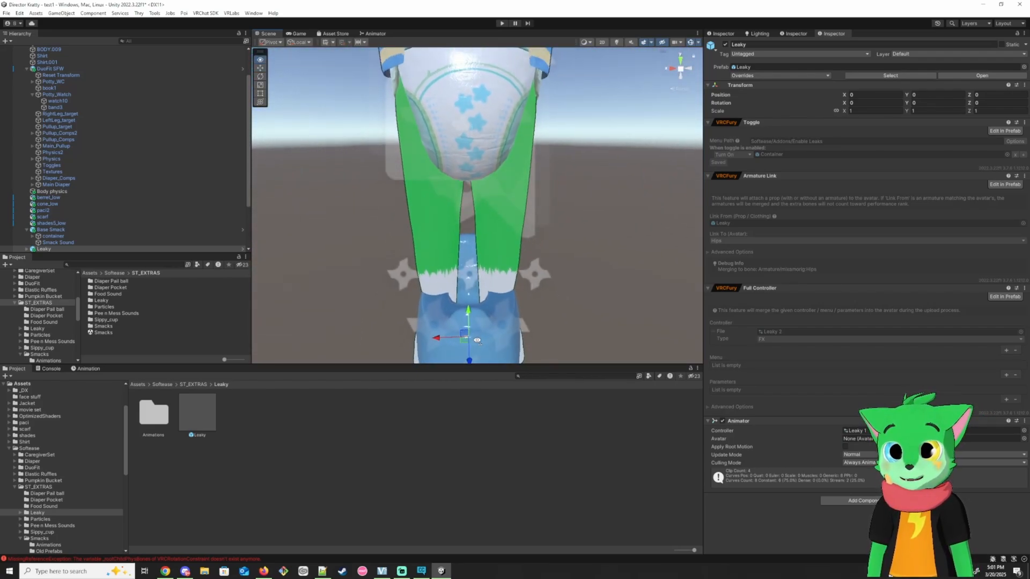
pyautogui.moveTo(498, 111); pyautogui.dragTo(488, 64, button='right')
pyautogui.moveTo(485, 182); pyautogui.dragTo(479, 258, button='right')
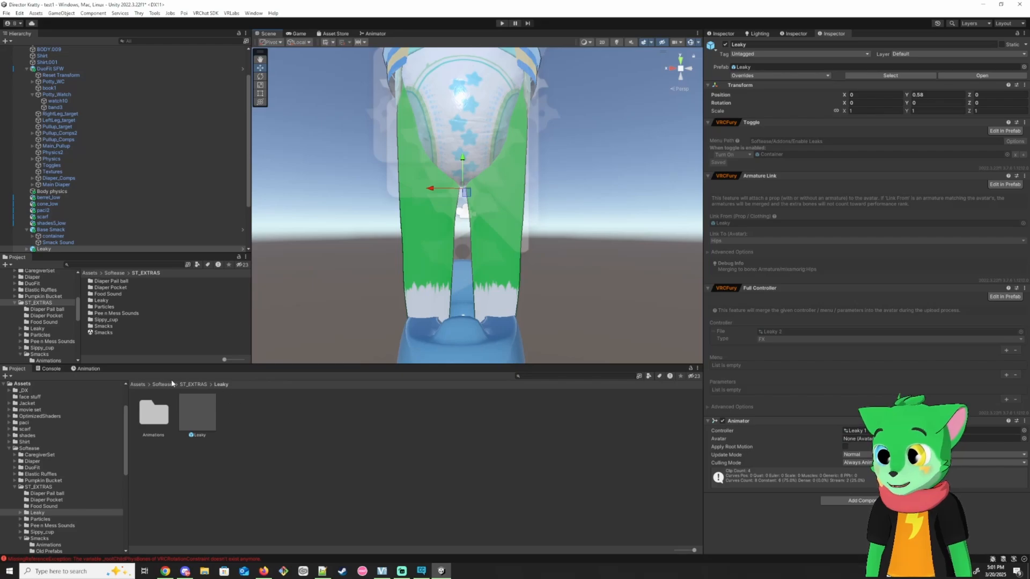
# Step: Add the Food Sound prefab from ST_EXTRAS/Food Sound under the avatar's DuoFit SFW object
pyautogui.click(158, 385)
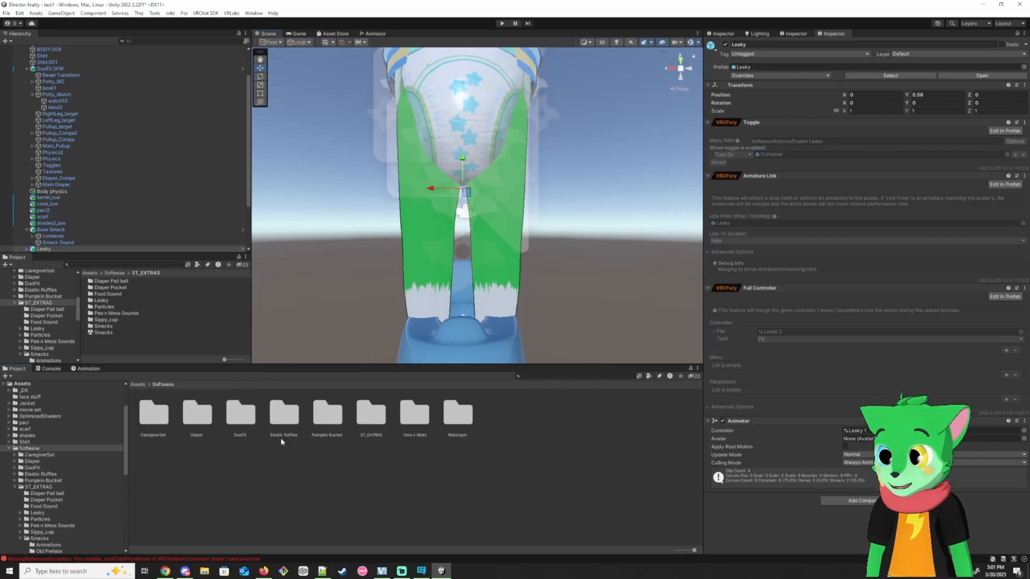
pyautogui.doubleClick(371, 413)
pyautogui.click(328, 416)
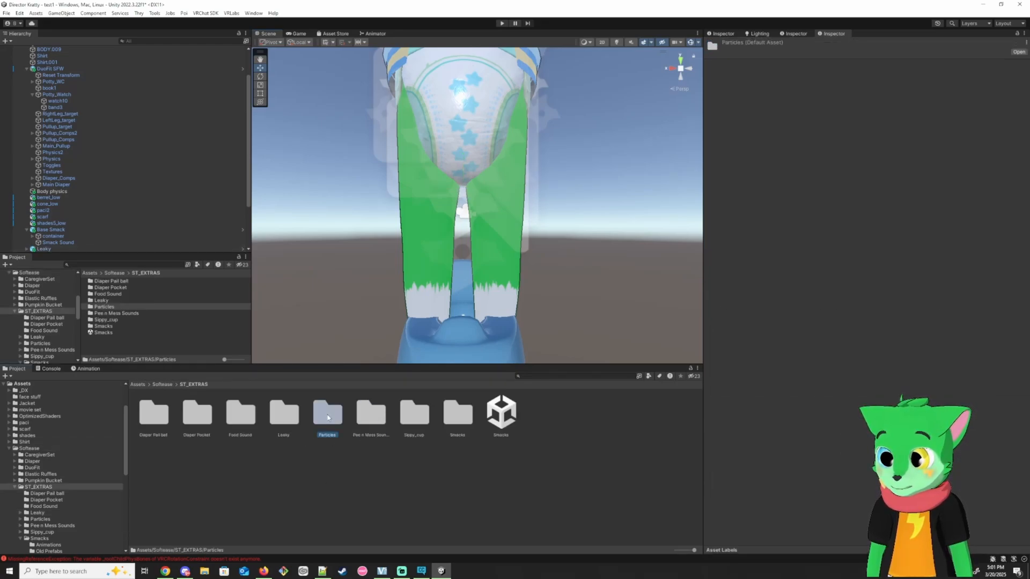
pyautogui.click(240, 414)
pyautogui.doubleClick(240, 414)
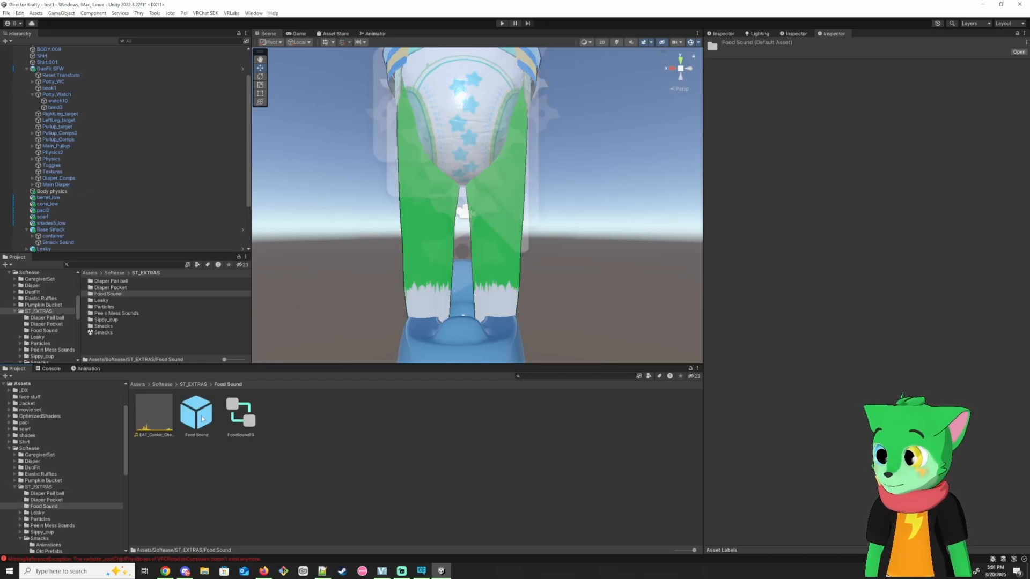
pyautogui.moveTo(203, 419); pyautogui.dragTo(58, 62)
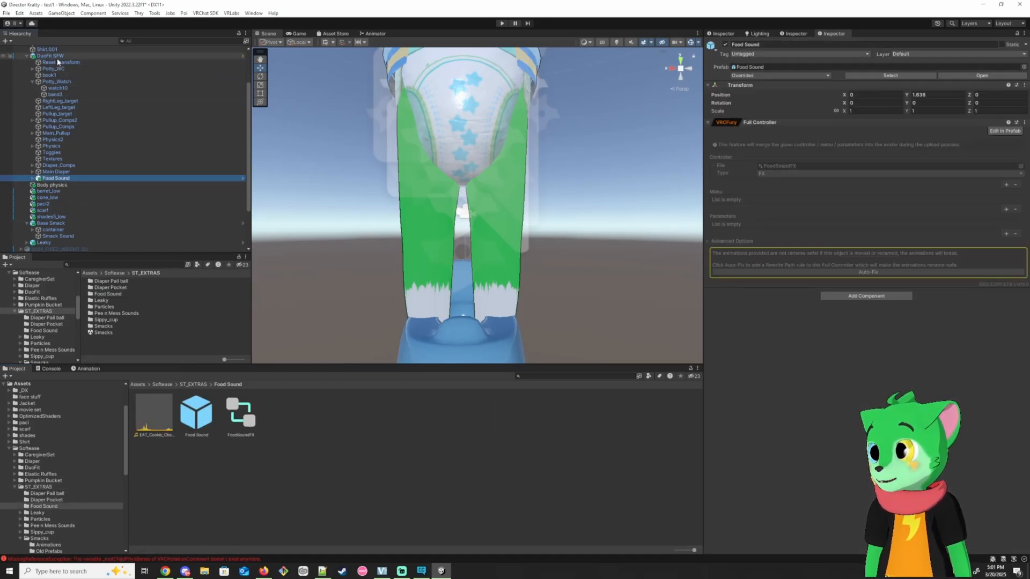
# Step: Lower Food Sound to a Y position of about 0.19 so it sits at the avatar's head
pyautogui.press('s')
pyautogui.moveTo(459, 298); pyautogui.dragTo(427, 90, button='right')
pyautogui.press('w')
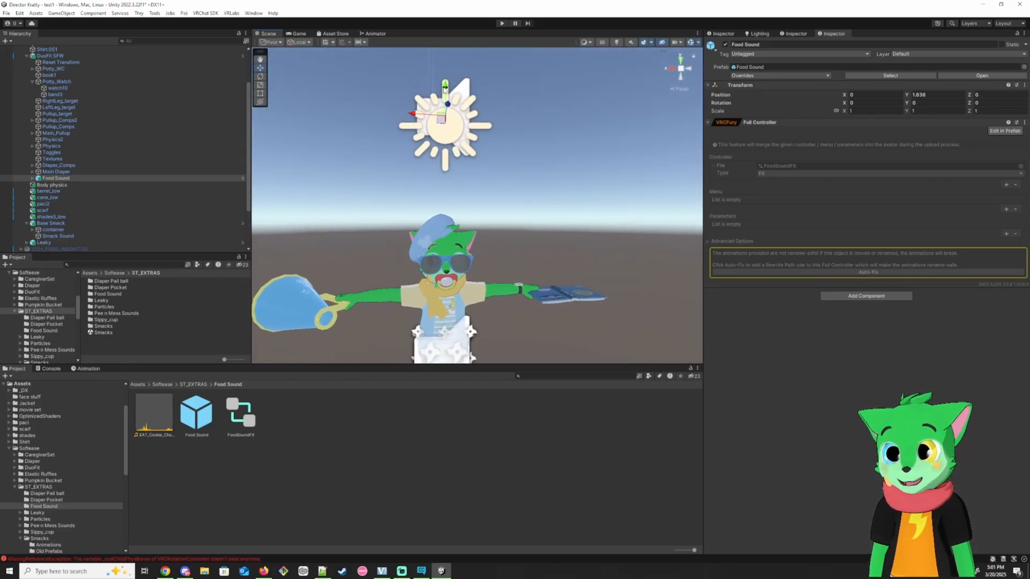
pyautogui.moveTo(445, 85); pyautogui.dragTo(444, 237)
pyautogui.moveTo(444, 237); pyautogui.dragTo(515, 274, button='right')
pyautogui.press('w')
pyautogui.press('a')
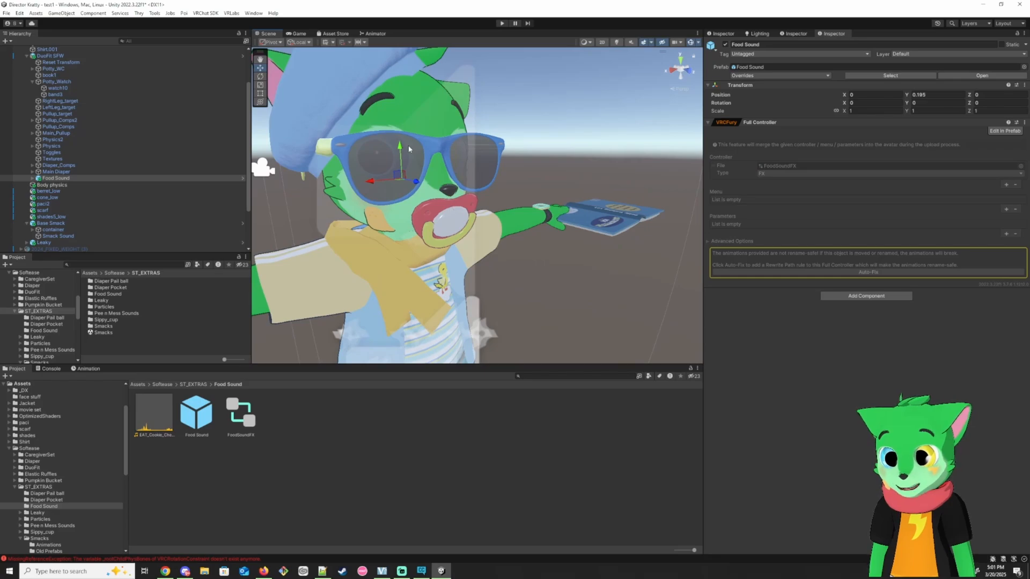
pyautogui.moveTo(400, 150); pyautogui.dragTo(400, 152)
# Step: Add the MessSounds and PeeSounds prefabs from ST_EXTRAS/Pee n Mess Sounds to the 2024_FIXED_WEIGHT (4) avatar
pyautogui.click(198, 384)
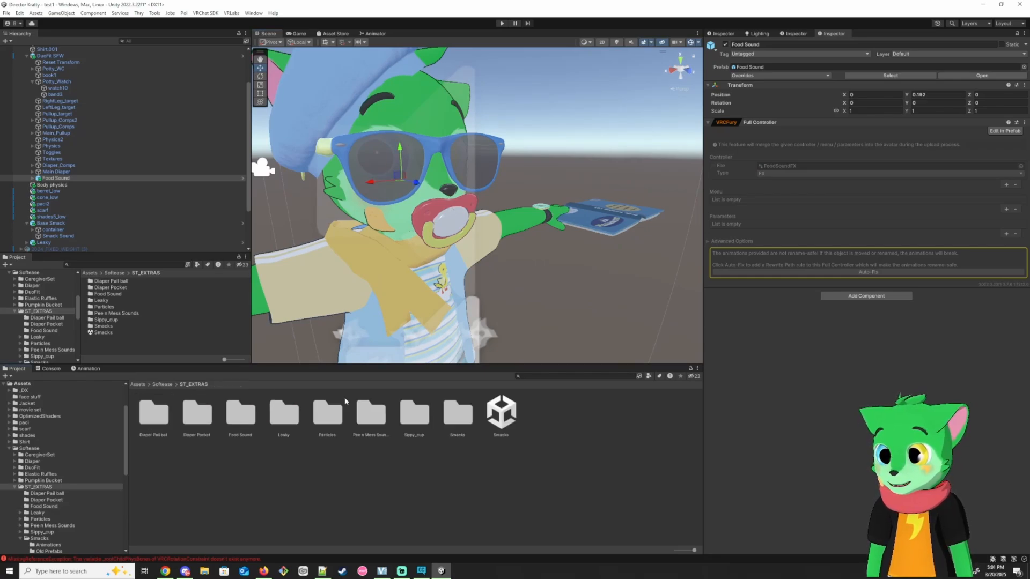
pyautogui.doubleClick(370, 414)
pyautogui.click(239, 413)
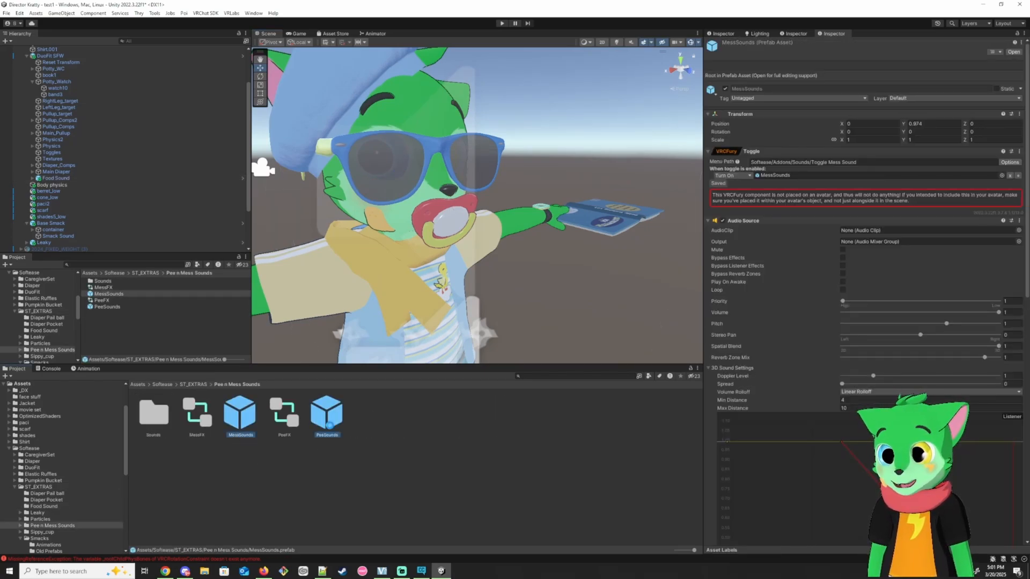
pyautogui.keyDown('ctrl'); pyautogui.click(326, 413); pyautogui.keyUp('ctrl')
pyautogui.moveTo(326, 413); pyautogui.dragTo(64, 74)
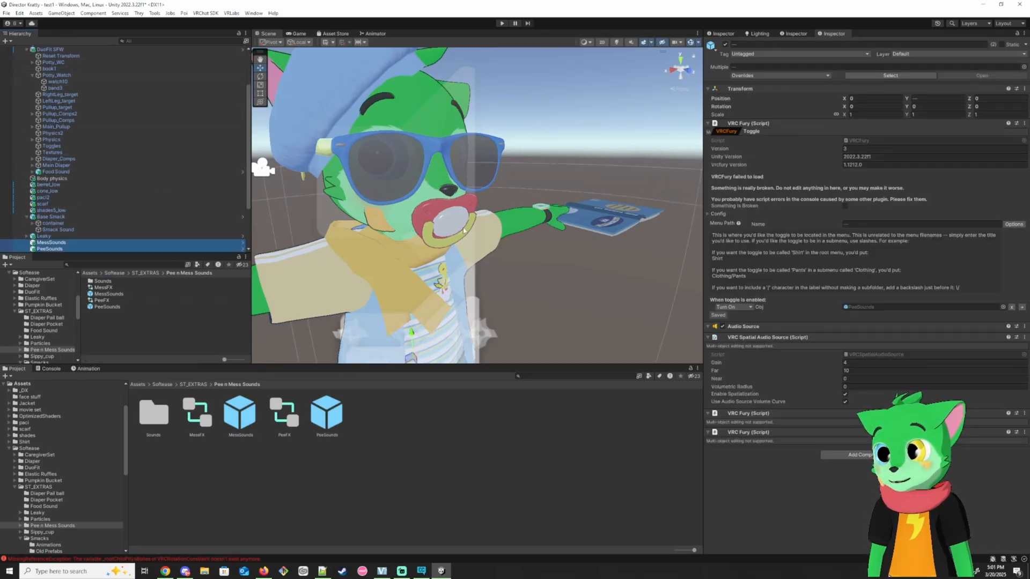
# Step: Lower MessSounds and PeeSounds together on the avatar toward the diaper area
pyautogui.press('f')
pyautogui.press('w')
pyautogui.moveTo(450, 249); pyautogui.dragTo(577, 188, button='right')
pyautogui.press('w')
pyautogui.moveTo(541, 94); pyautogui.dragTo(541, 165)
pyautogui.moveTo(507, 225); pyautogui.dragTo(309, 286, button='right')
pyautogui.press('s')
pyautogui.press('d')
pyautogui.press('s')
pyautogui.press('w')
pyautogui.press('s')
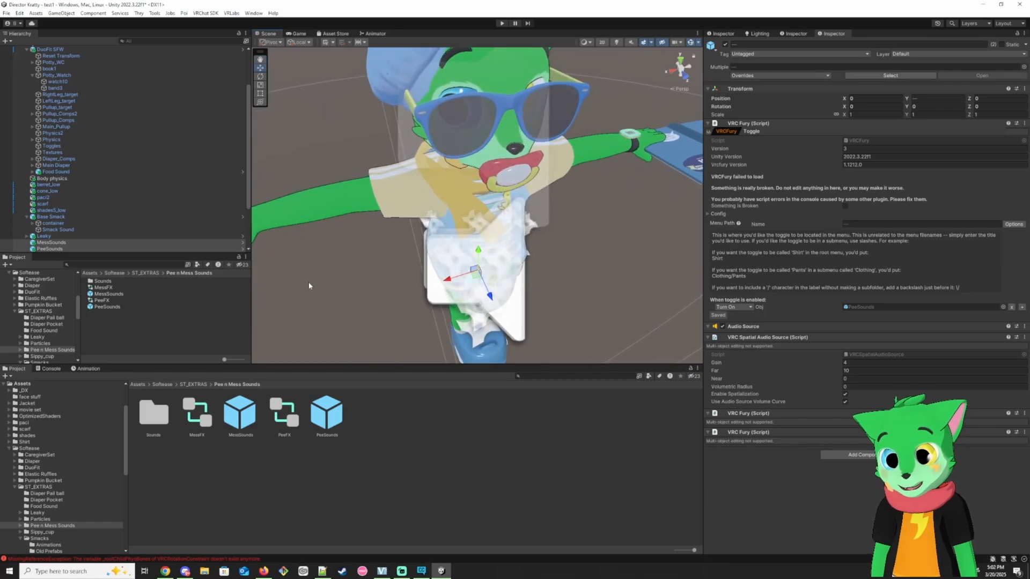
# Step: Set the shader of the Sippy_Cup material in ST_EXTRAS/Sippy_cup to Poiyomi Toon
pyautogui.click(197, 386)
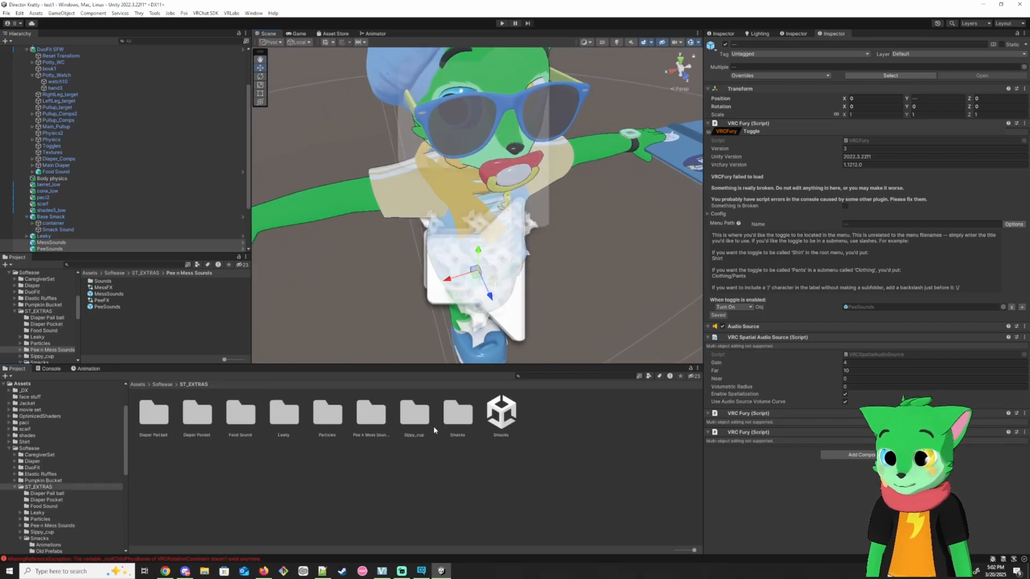
pyautogui.click(413, 418)
pyautogui.doubleClick(413, 416)
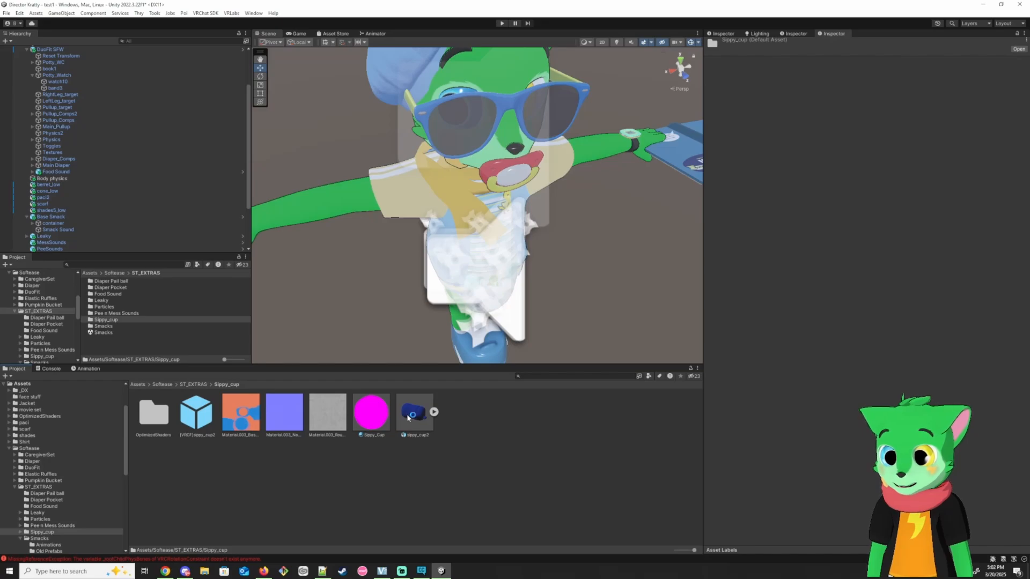
pyautogui.click(375, 421)
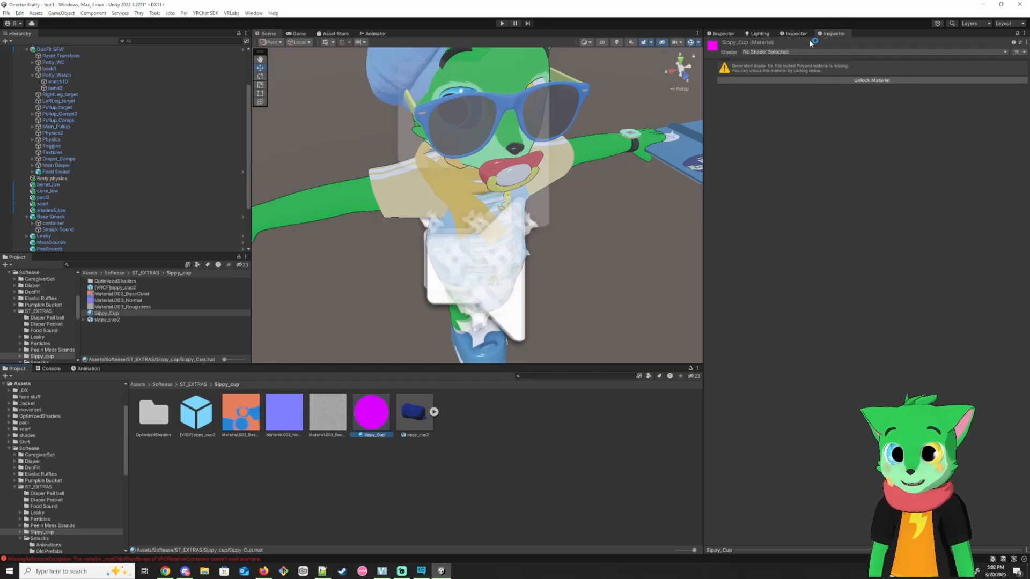
pyautogui.click(805, 52)
pyautogui.click(780, 80)
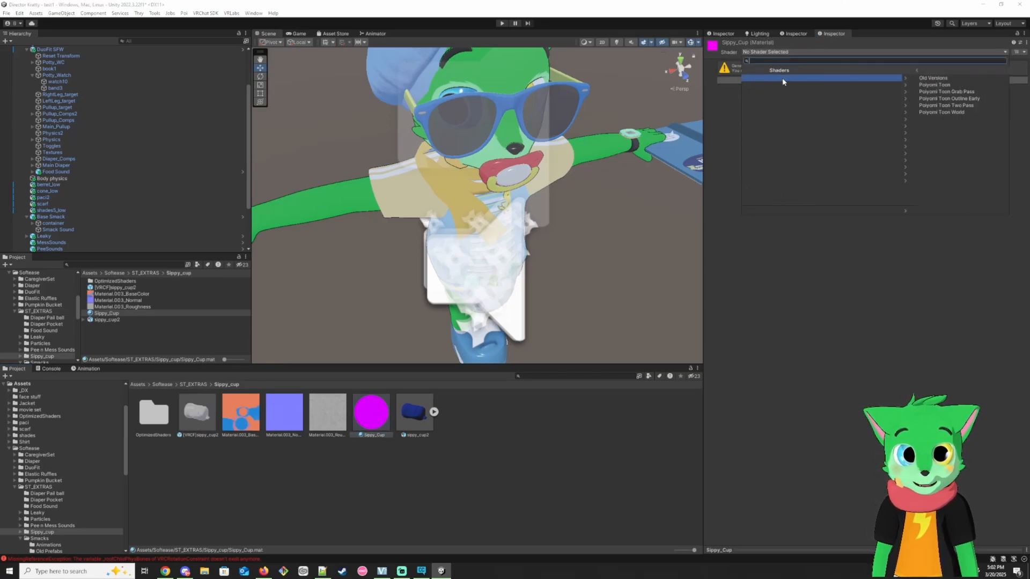
pyautogui.click(809, 84)
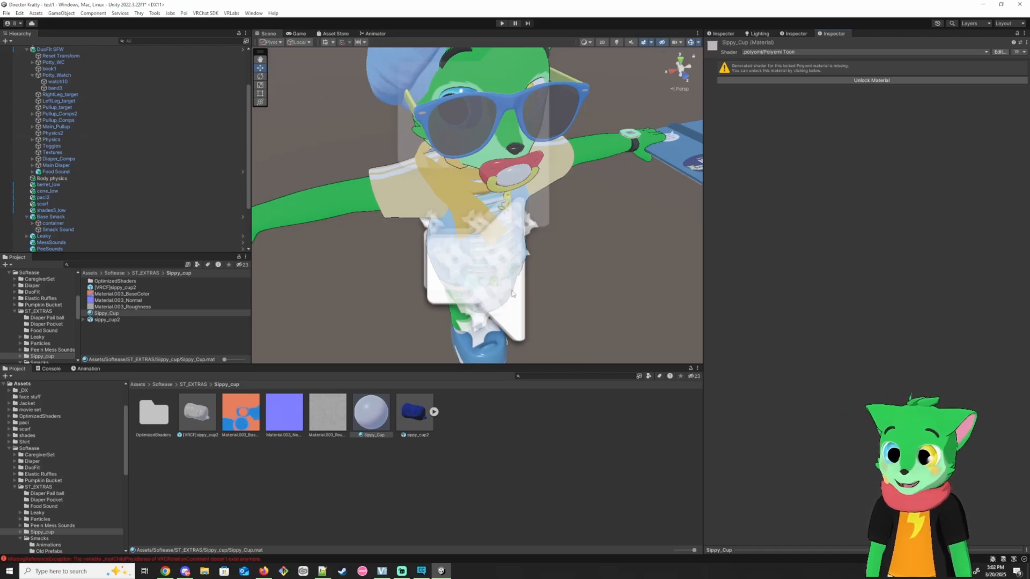
# Step: Examine the contents of the Diaper Pocket folder in ST_EXTRAS and the add-ons placed on the avatar
pyautogui.click(194, 384)
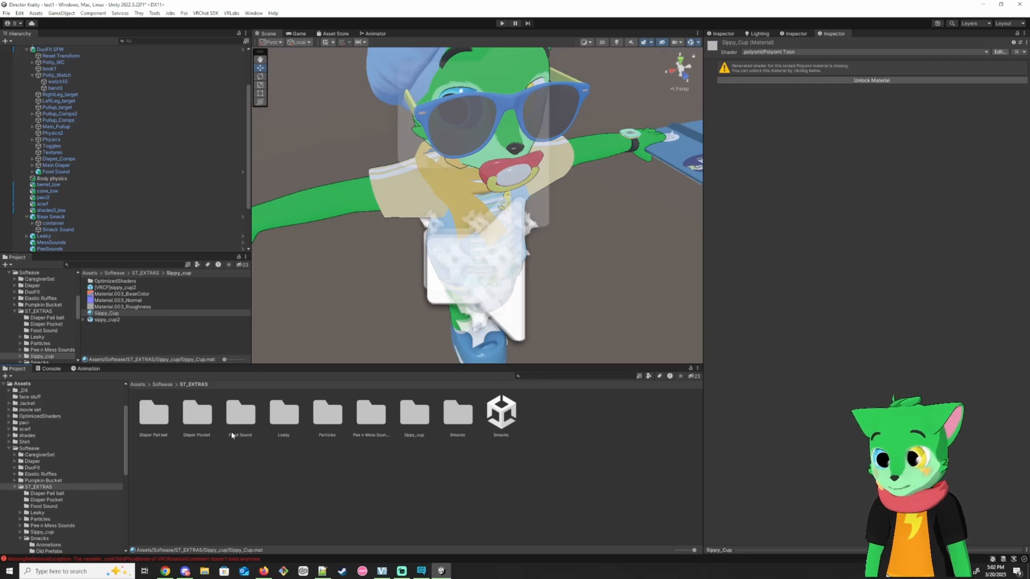
pyautogui.click(189, 417)
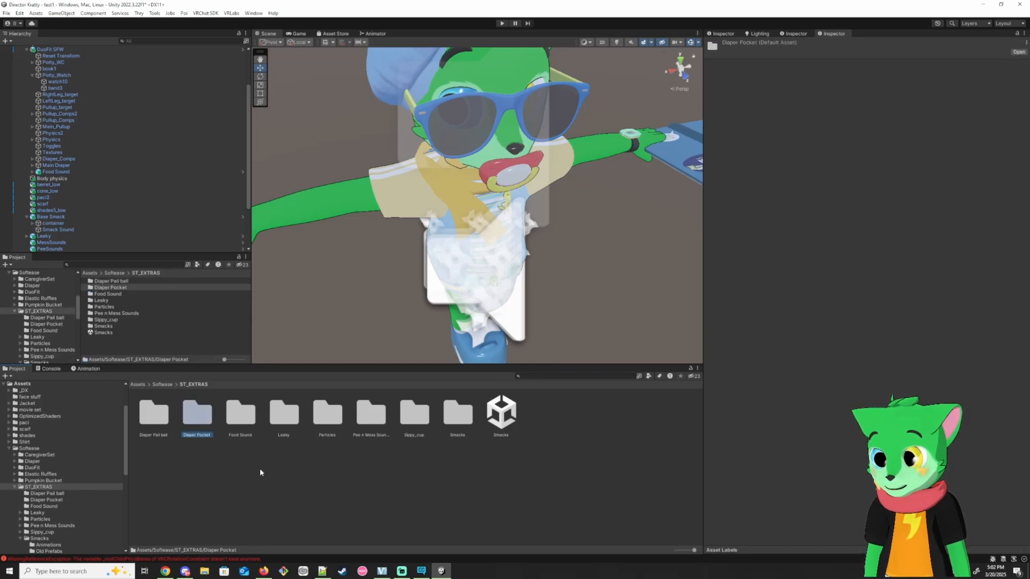
pyautogui.doubleClick(196, 416)
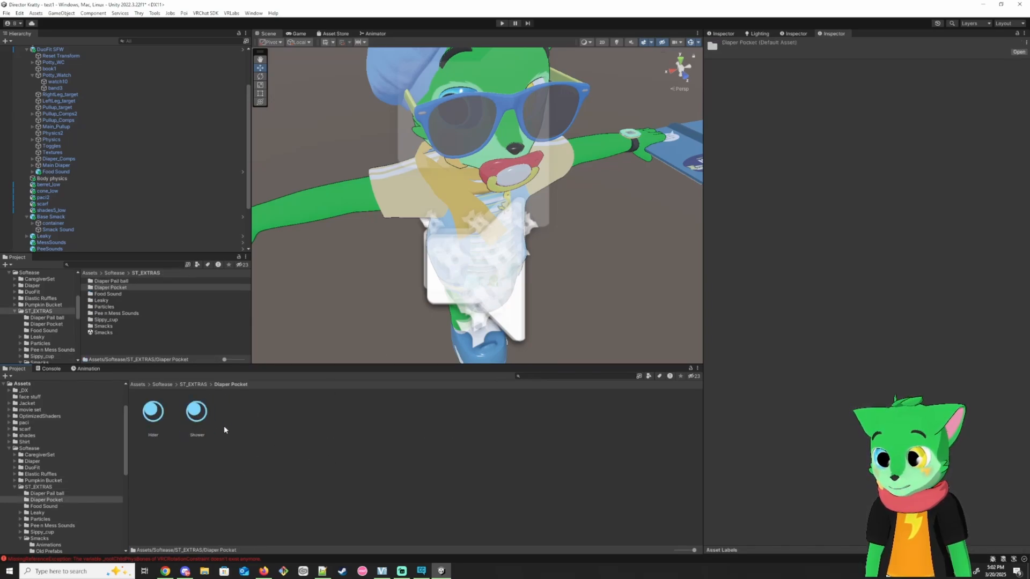
pyautogui.click(201, 385)
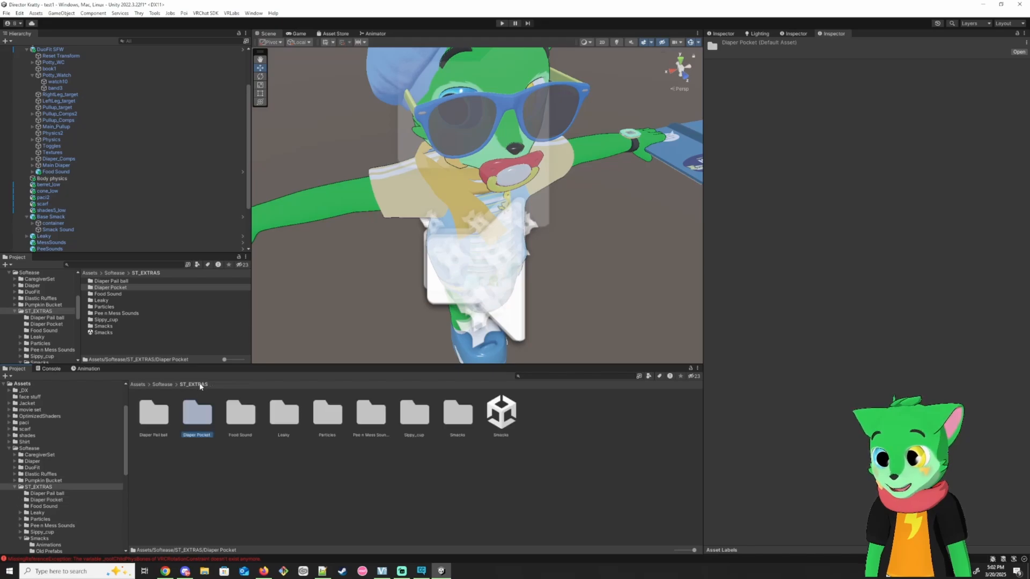
pyautogui.moveTo(434, 160); pyautogui.dragTo(318, 126, button='right')
pyautogui.press('w')
pyautogui.press('s')
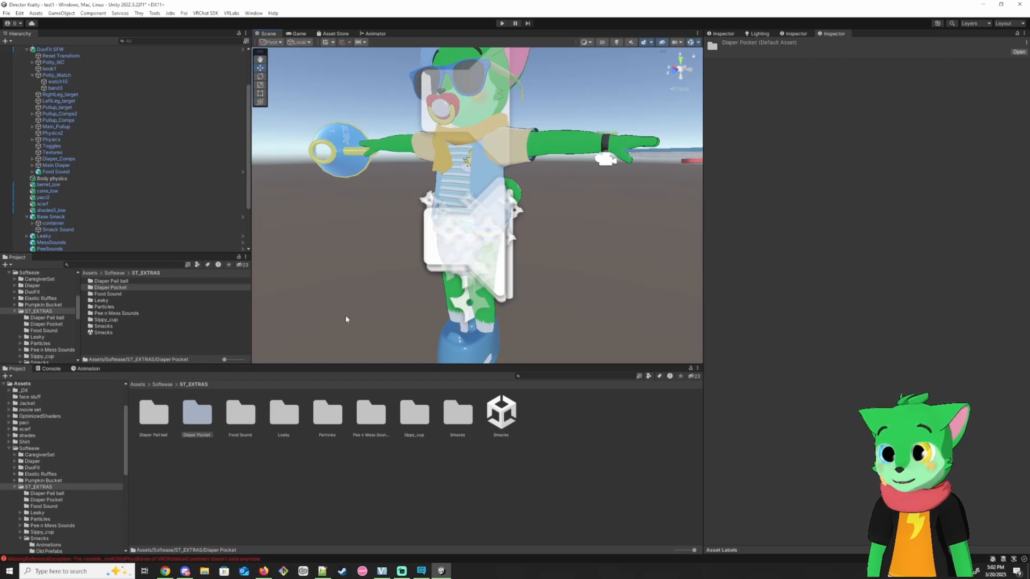
pyautogui.moveTo(460, 201)
pyautogui.mouseDown(button='right')
pyautogui.moveTo(422, 218)
pyautogui.moveTo(446, 227)
pyautogui.moveTo(461, 216)
pyautogui.mouseUp(button='right')
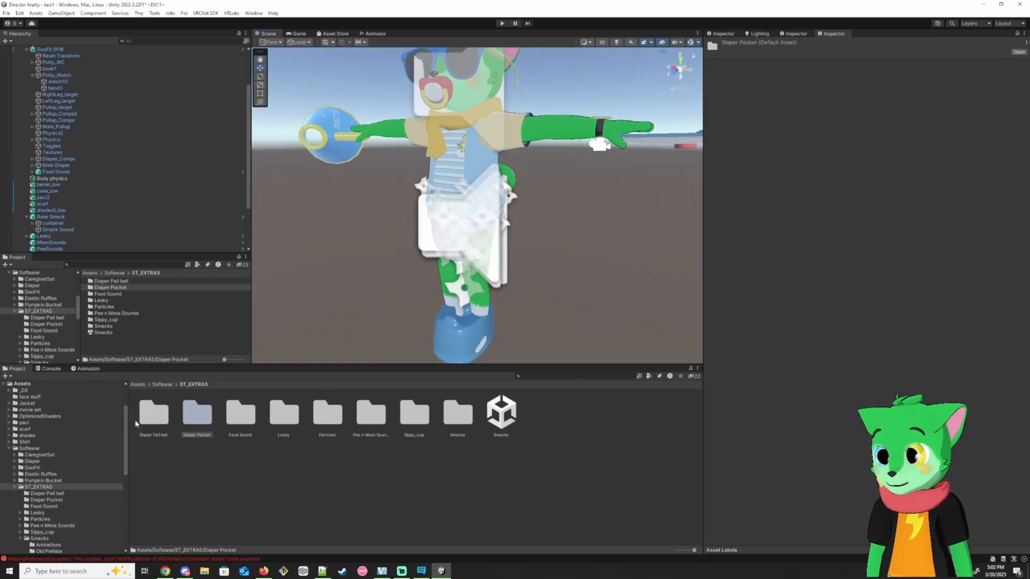
# Step: Add the Diaper ball ADDON prefab from ST_EXTRAS/Diaper Pail ball to the 2024_FIXED_WEIGHT (4) avatar
pyautogui.doubleClick(151, 415)
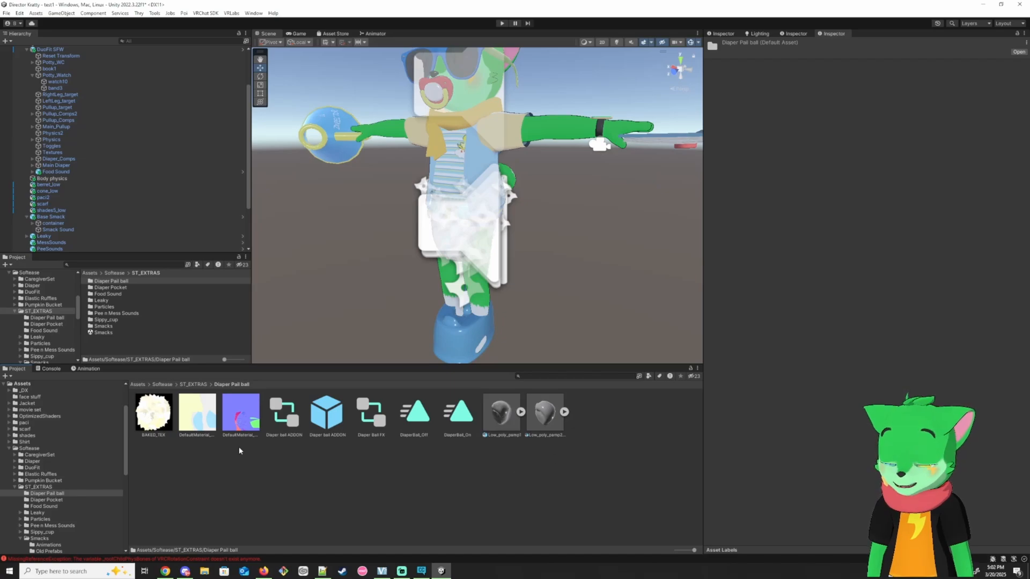
pyautogui.scroll(-3, 135, 215)
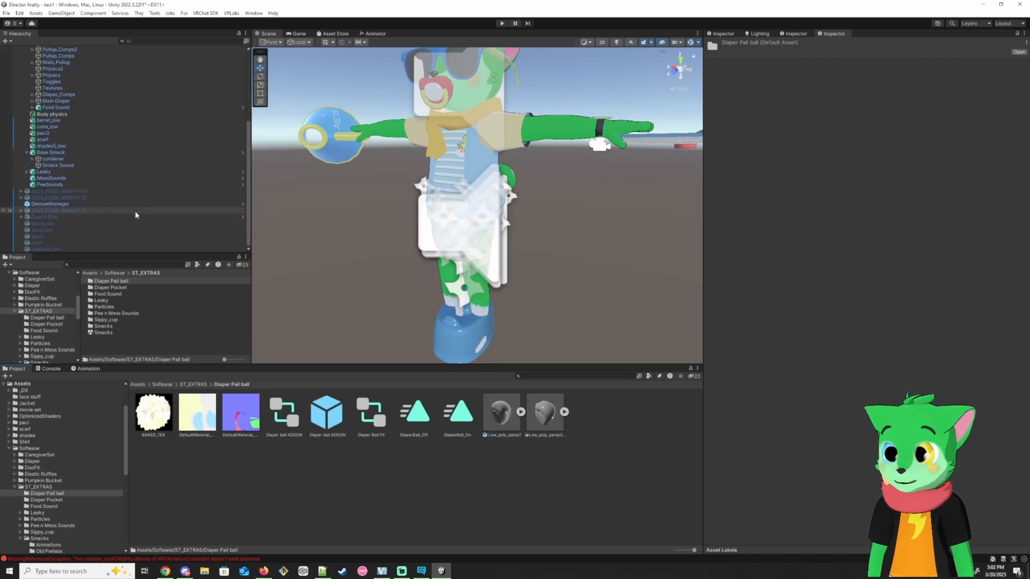
pyautogui.scroll(6, 157, 205)
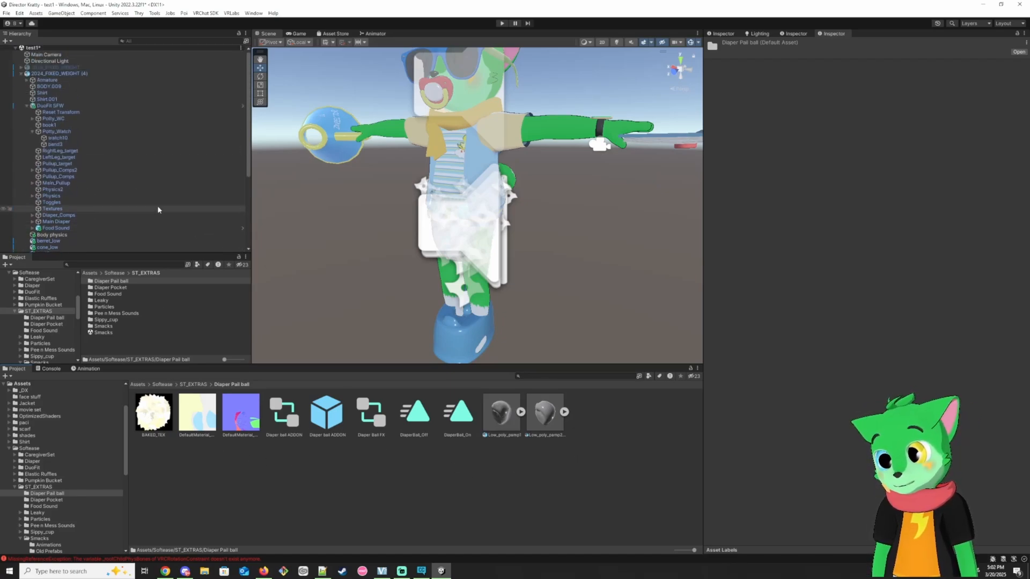
pyautogui.click(327, 413)
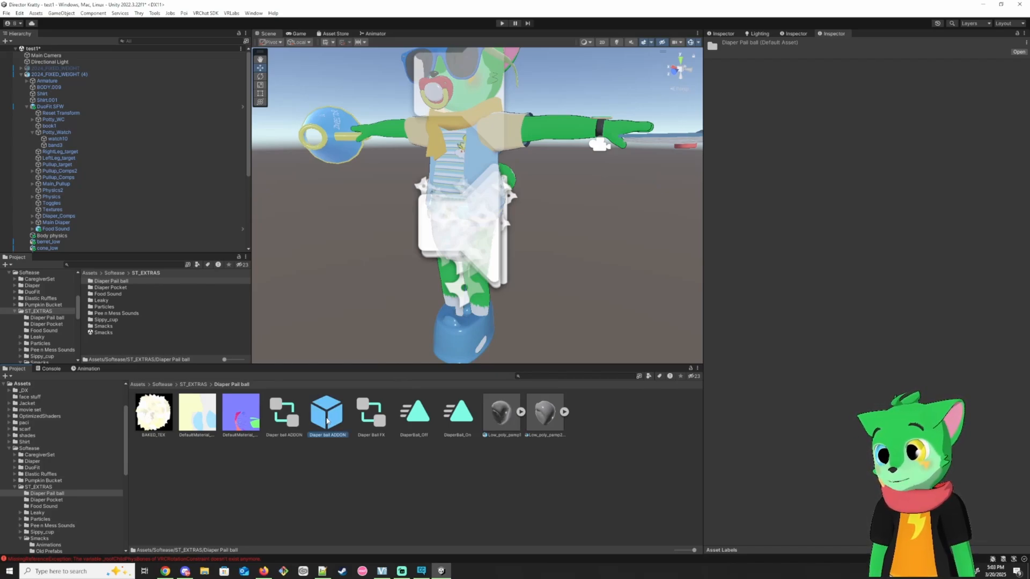
pyautogui.moveTo(327, 421); pyautogui.dragTo(55, 75)
# Step: Lower Diaper ball ADDON to a Y position of about 0.797, near the avatar's diaper
pyautogui.press('f')
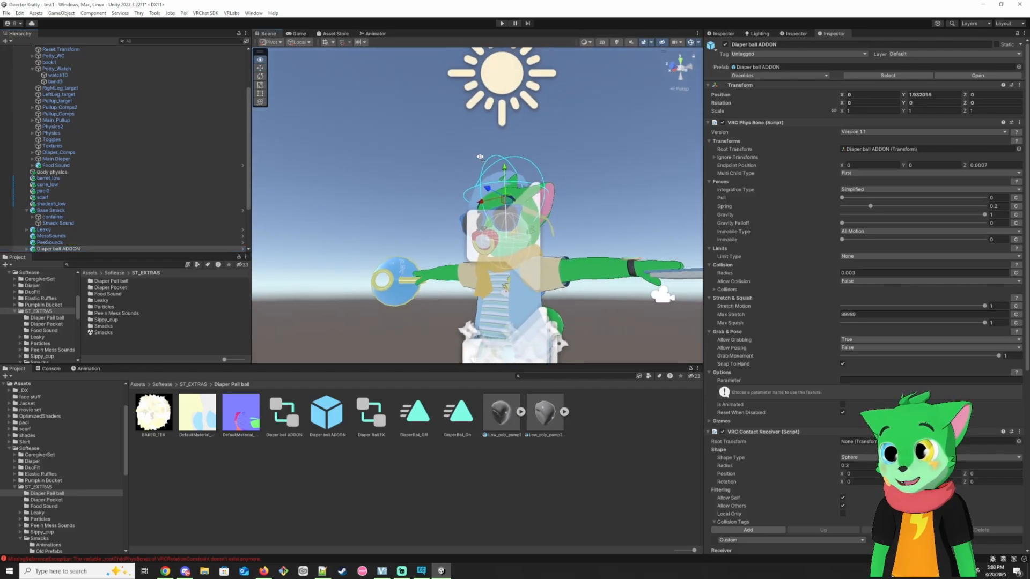
pyautogui.press('w')
pyautogui.moveTo(480, 157); pyautogui.dragTo(496, 160, button='right')
pyautogui.moveTo(472, 169); pyautogui.dragTo(469, 377)
pyautogui.press('f')
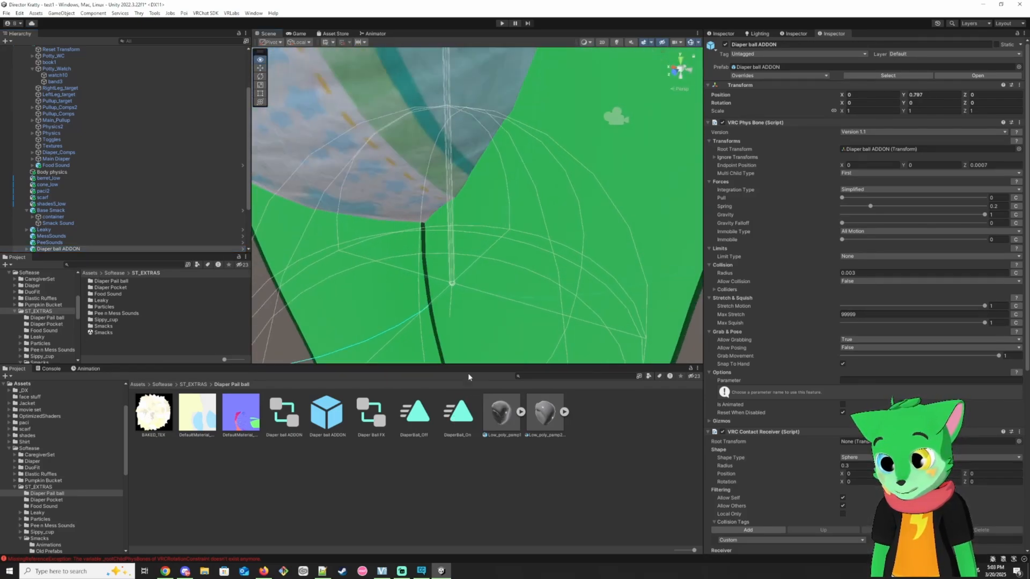
# Step: Raise Diaper ball ADDON to a Y position of about 0.823 and check its placement around the avatar's diaper
pyautogui.moveTo(468, 376); pyautogui.dragTo(480, 304, button='right')
pyautogui.press('s')
pyautogui.moveTo(463, 166); pyautogui.dragTo(463, 158)
pyautogui.press('s')
pyautogui.moveTo(465, 214); pyautogui.dragTo(462, 247, button='right')
pyautogui.press('a')
pyautogui.press('w')
pyautogui.press('s')
pyautogui.press('w')
pyautogui.press('d')
pyautogui.press('a')
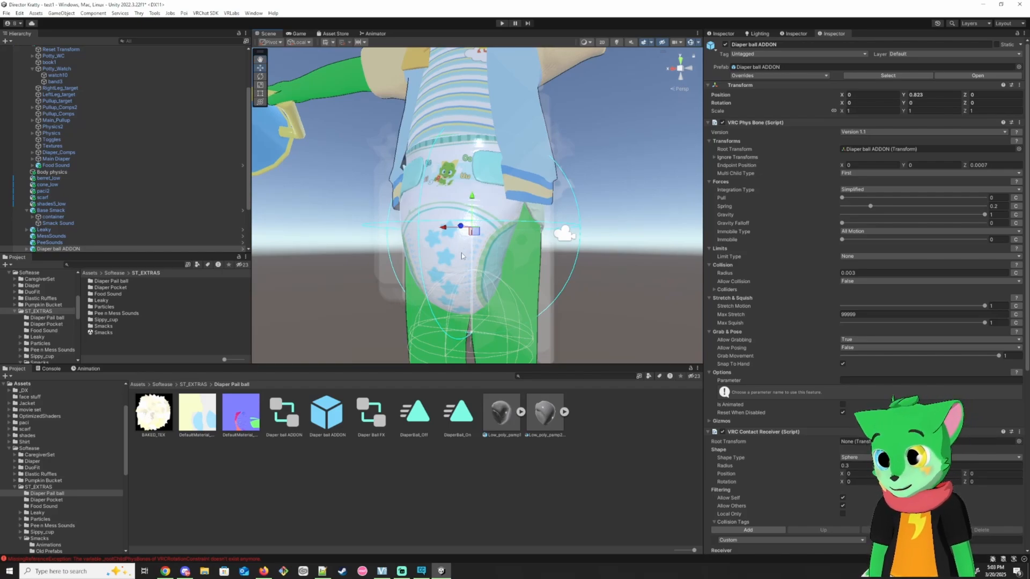
pyautogui.moveTo(461, 253)
pyautogui.mouseDown(button='right')
pyautogui.moveTo(450, 251)
pyautogui.moveTo(466, 268)
pyautogui.moveTo(485, 252)
pyautogui.moveTo(481, 262)
pyautogui.moveTo(581, 258)
pyautogui.moveTo(475, 263)
pyautogui.mouseUp(button='right')
pyautogui.press('d')
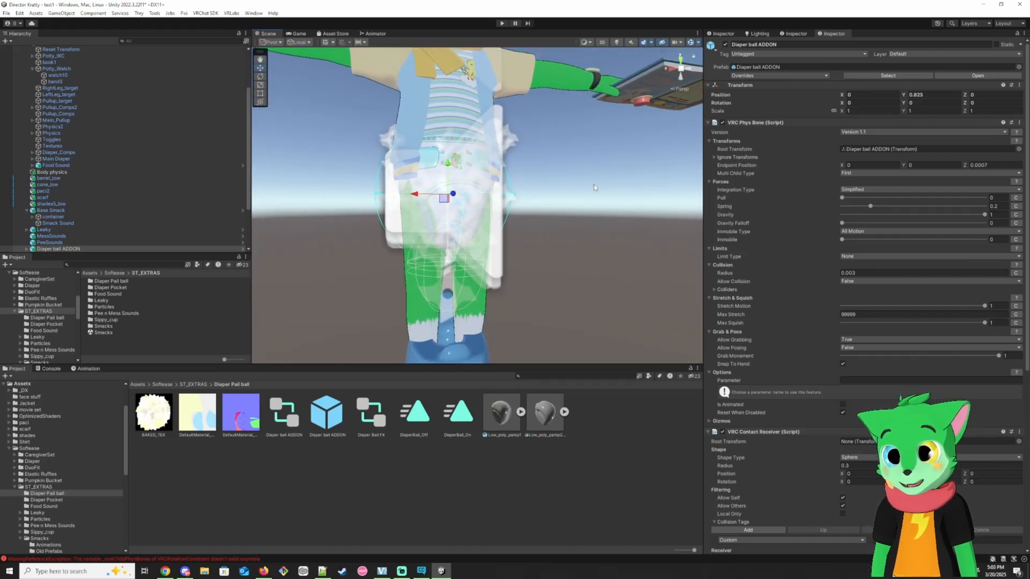
pyautogui.moveTo(547, 181); pyautogui.dragTo(419, 249, button='right')
pyautogui.press('s')
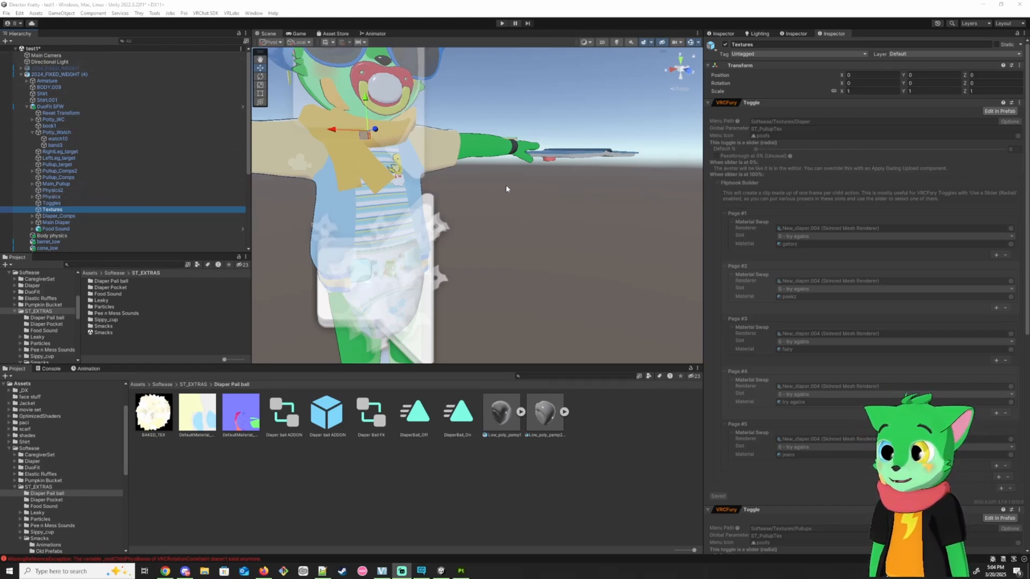
# Step: Open the Junior material in the Softease/Texs n Mats/Materials/Abena folder
pyautogui.moveTo(451, 173); pyautogui.dragTo(401, 175, button='right')
pyautogui.press('w')
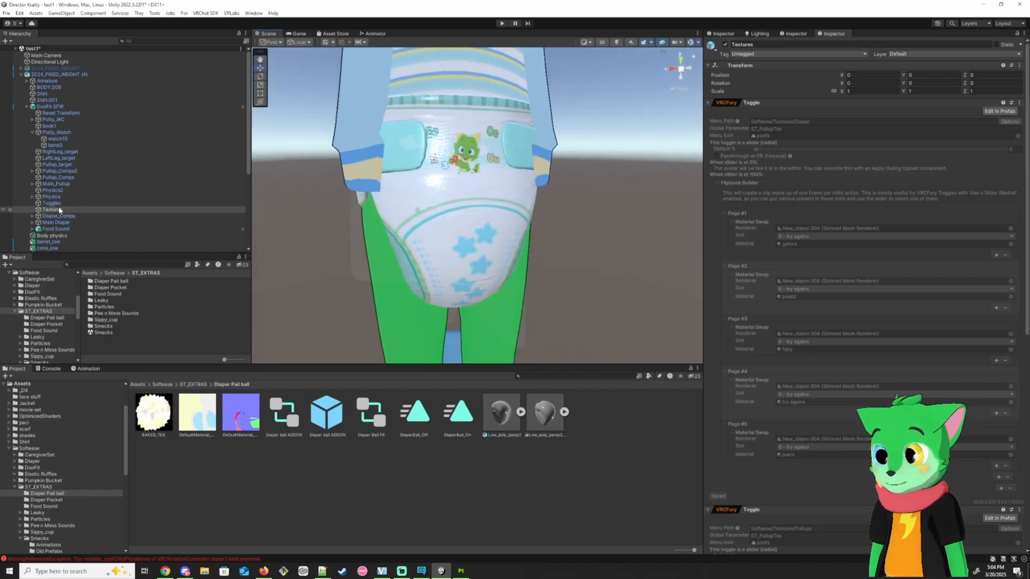
pyautogui.click(140, 385)
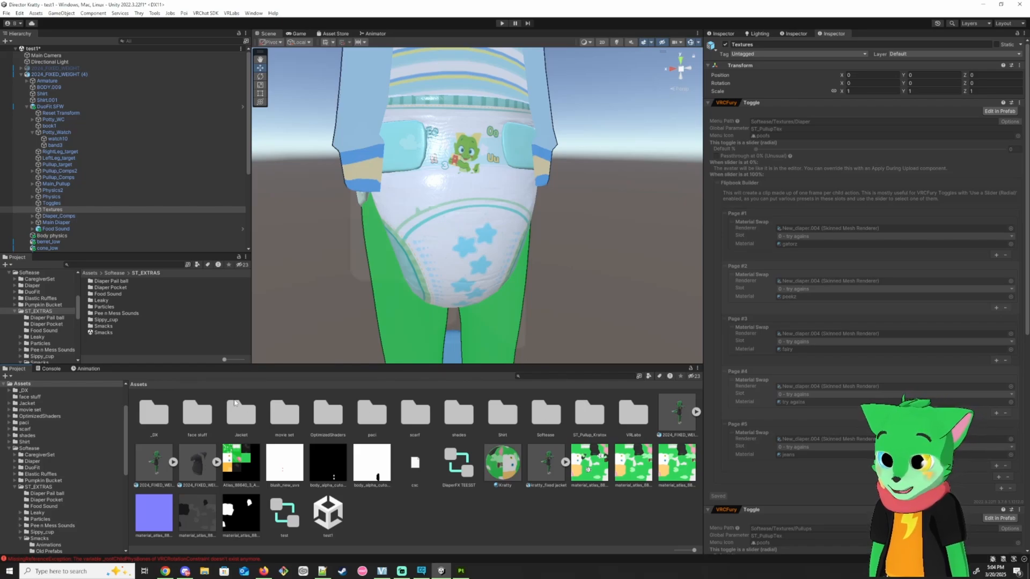
pyautogui.doubleClick(541, 414)
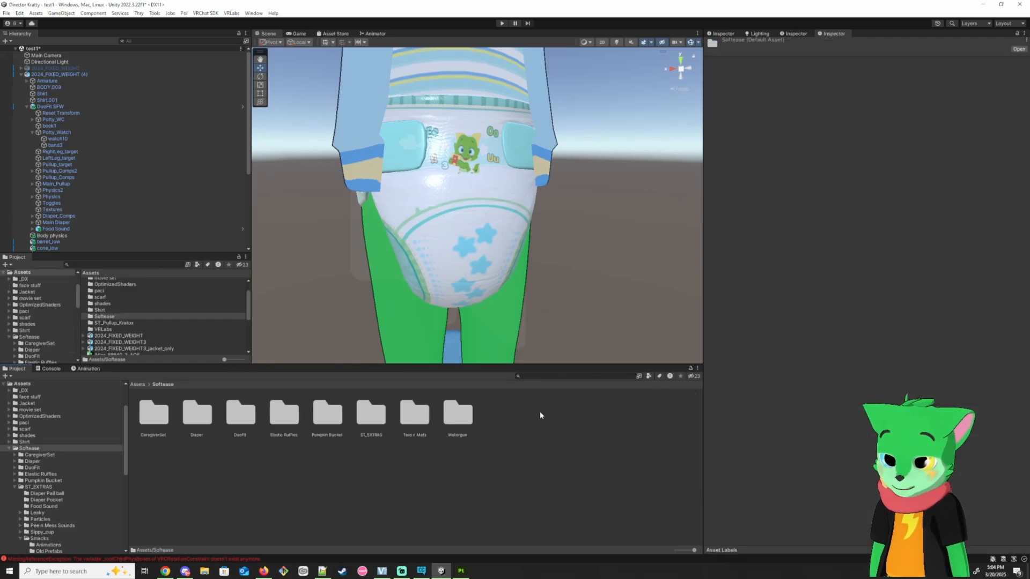
pyautogui.doubleClick(418, 413)
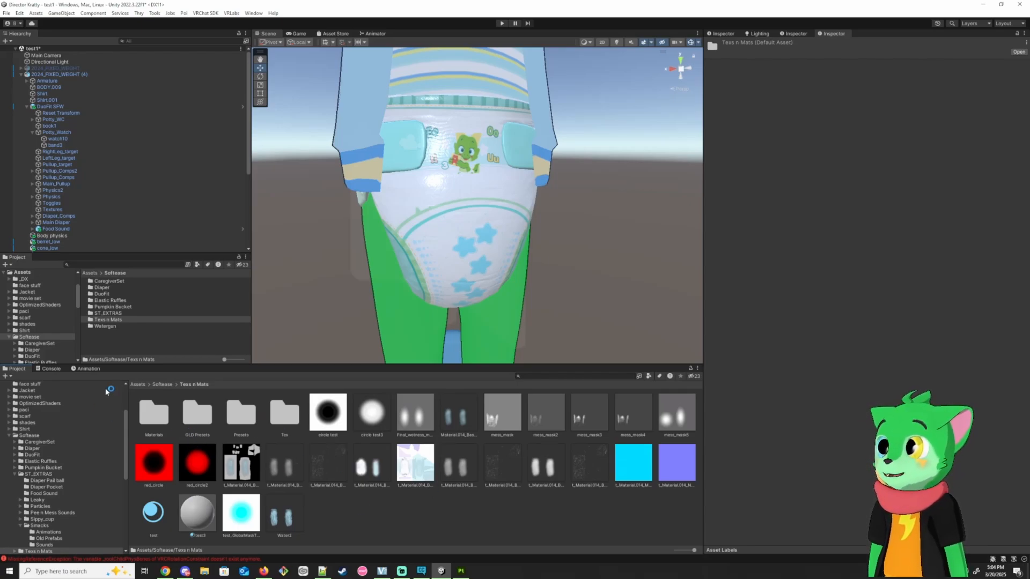
pyautogui.doubleClick(164, 420)
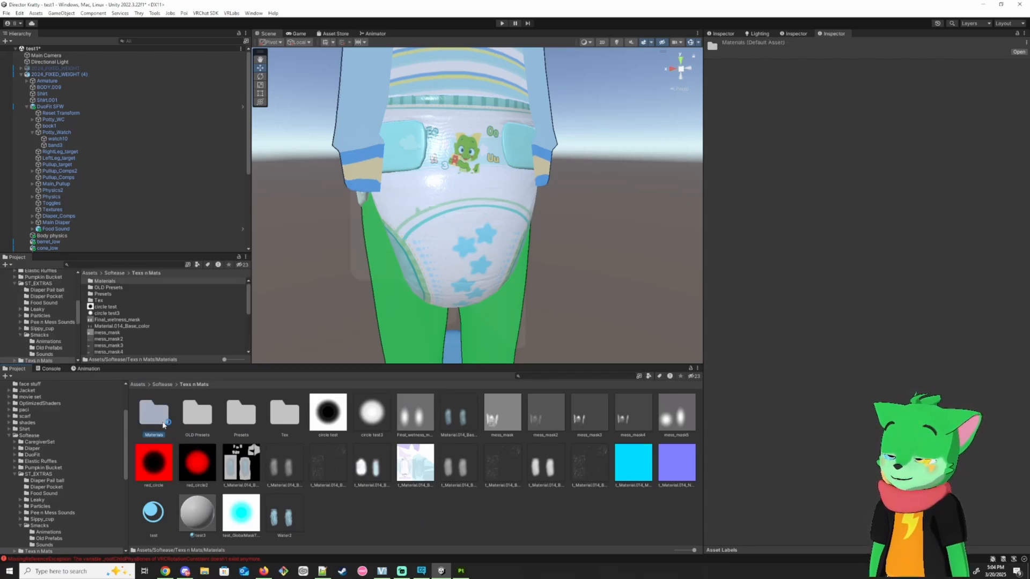
pyautogui.click(159, 419)
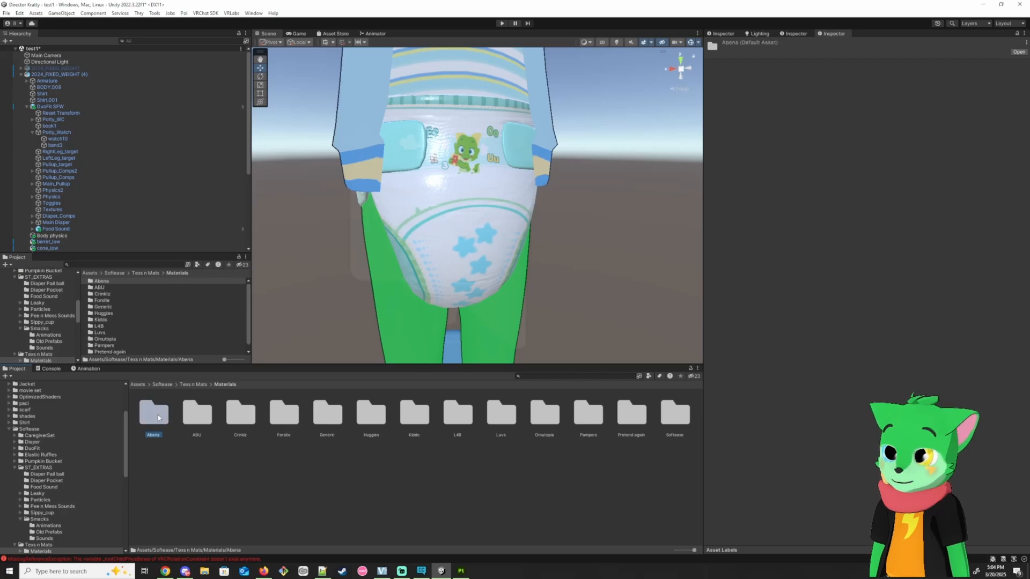
pyautogui.doubleClick(155, 418)
pyautogui.click(153, 412)
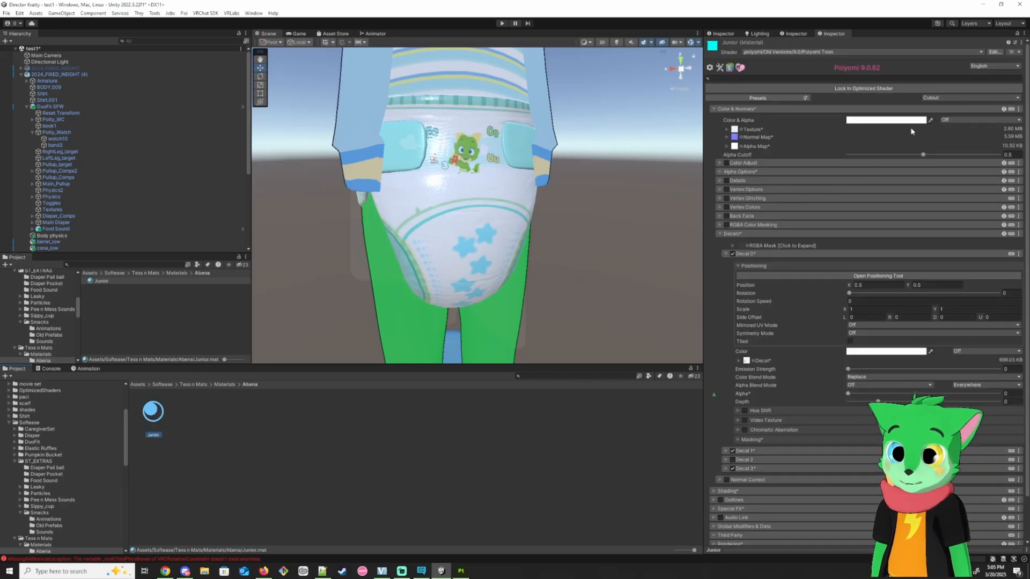
# Step: Examine the Softease Shading and Diaper Material presets available for the Junior material
pyautogui.click(793, 97)
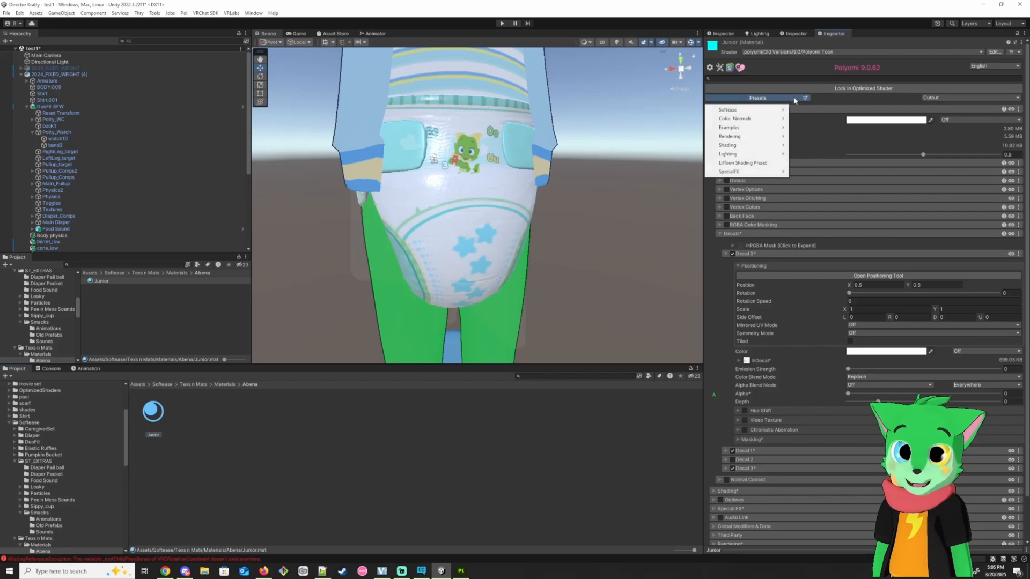
pyautogui.moveTo(774, 109)
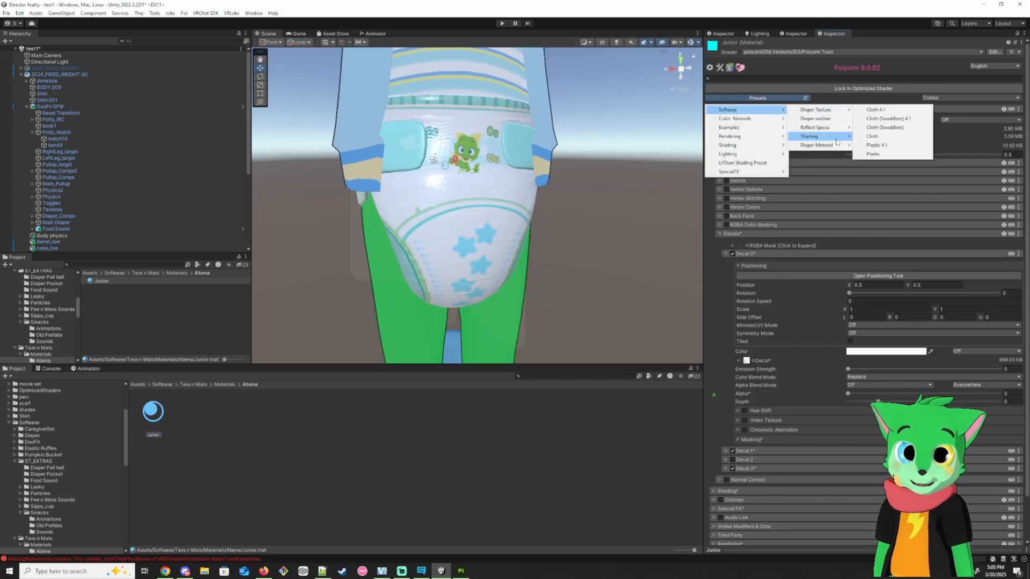
pyautogui.moveTo(840, 145)
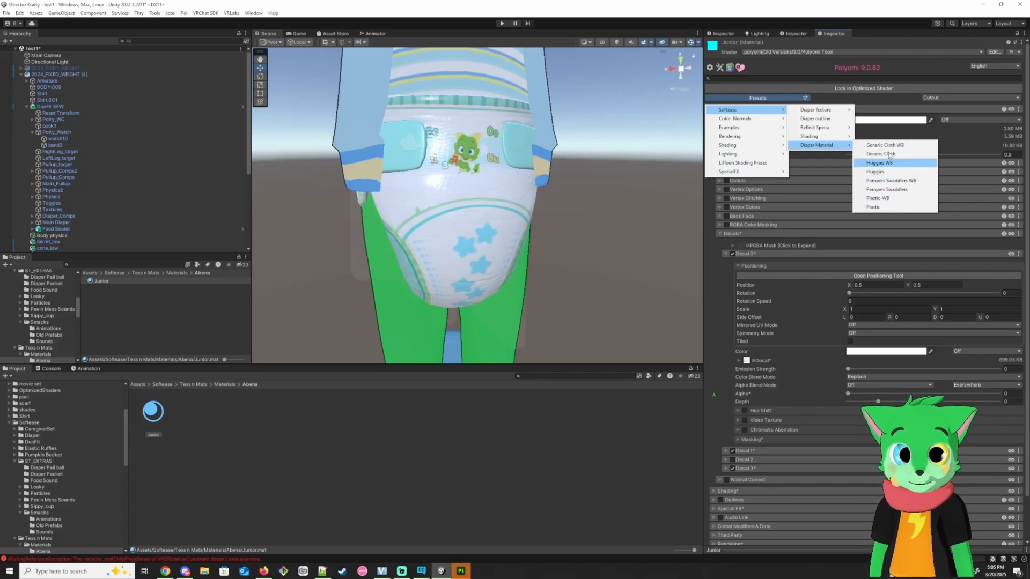
pyautogui.click(882, 40)
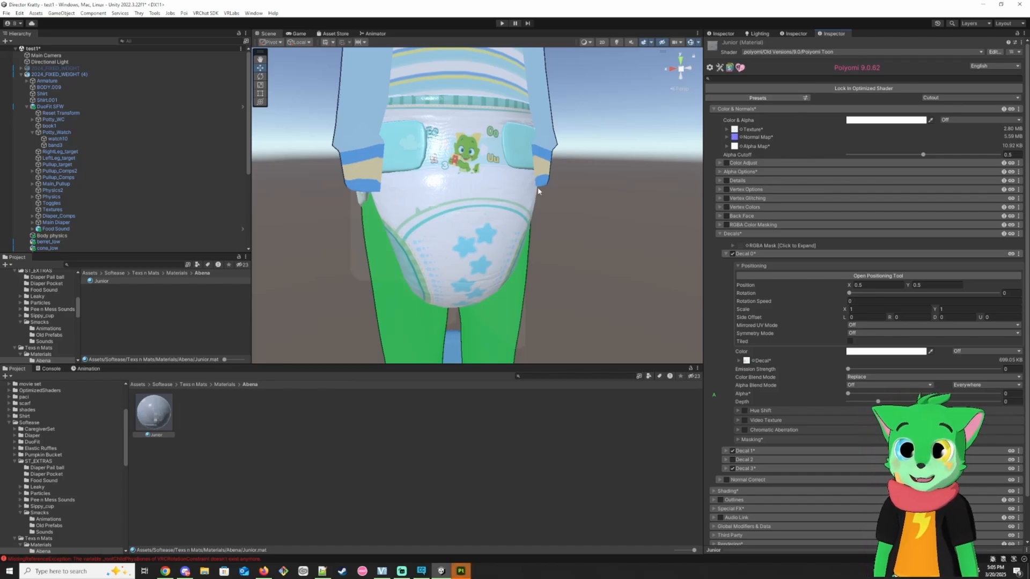
# Step: Select the avatar's New_diaper.004 object and locate its New_diaper.027 mesh in the project files
pyautogui.moveTo(476, 183); pyautogui.dragTo(407, 193, button='right')
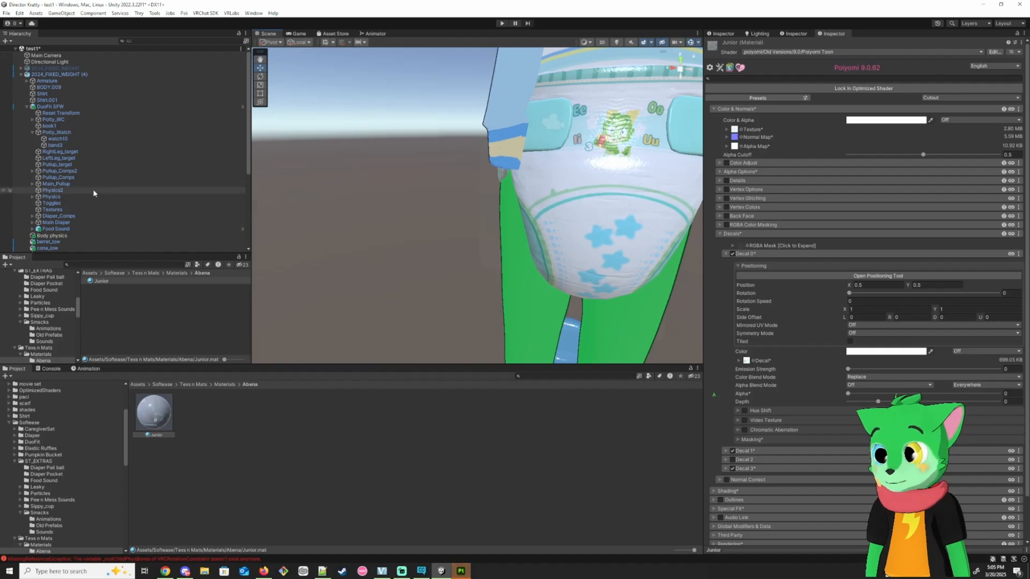
pyautogui.scroll(-5, 95, 193)
pyautogui.click(601, 239)
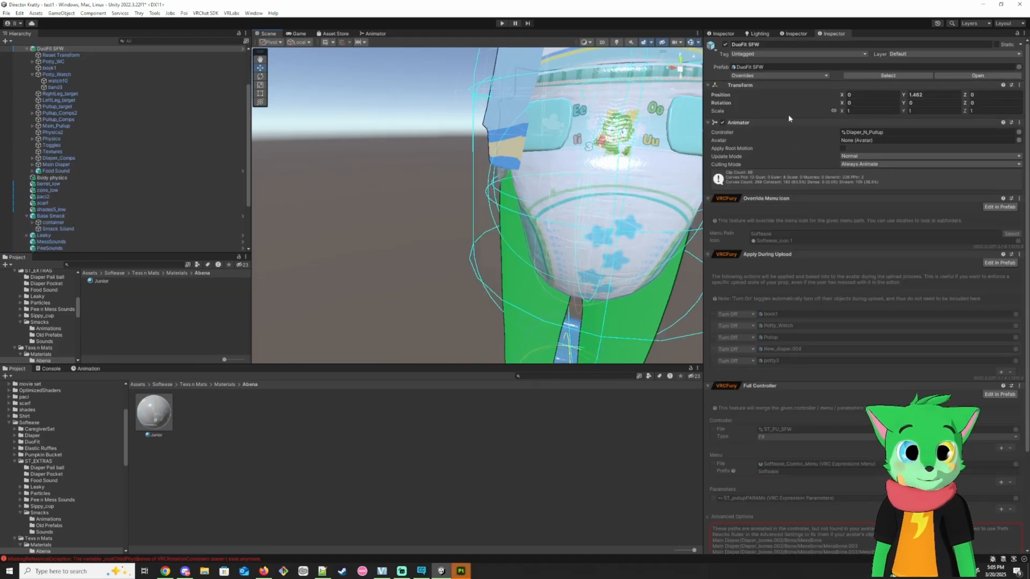
pyautogui.click(647, 144)
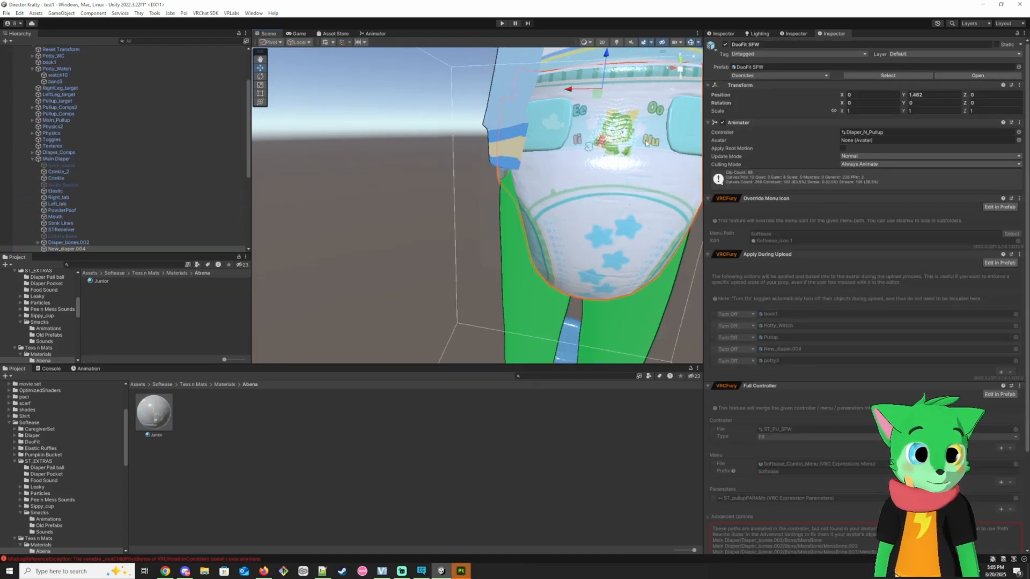
pyautogui.click(709, 147)
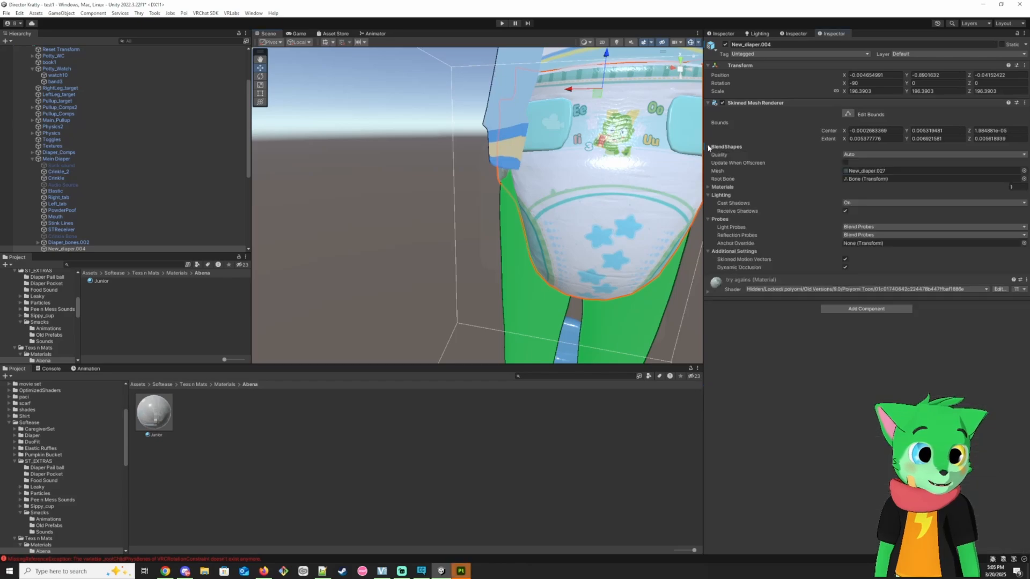
pyautogui.click(879, 173)
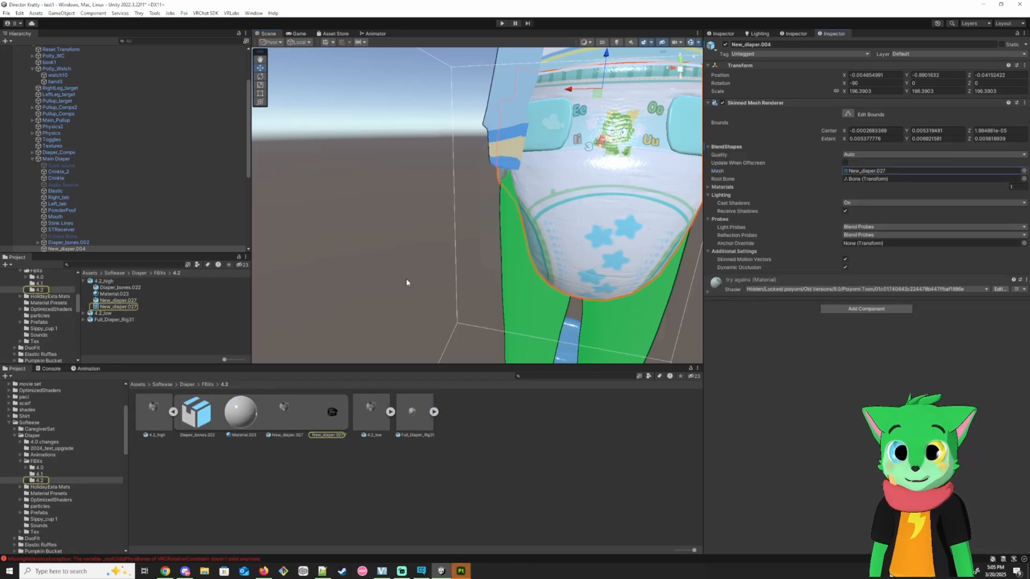
# Step: Add the 4.2_high diaper model to the scene and move it beside the avatar, to about X 0.927
pyautogui.click(32, 160)
pyautogui.scroll(3, 53, 133)
pyautogui.click(21, 75)
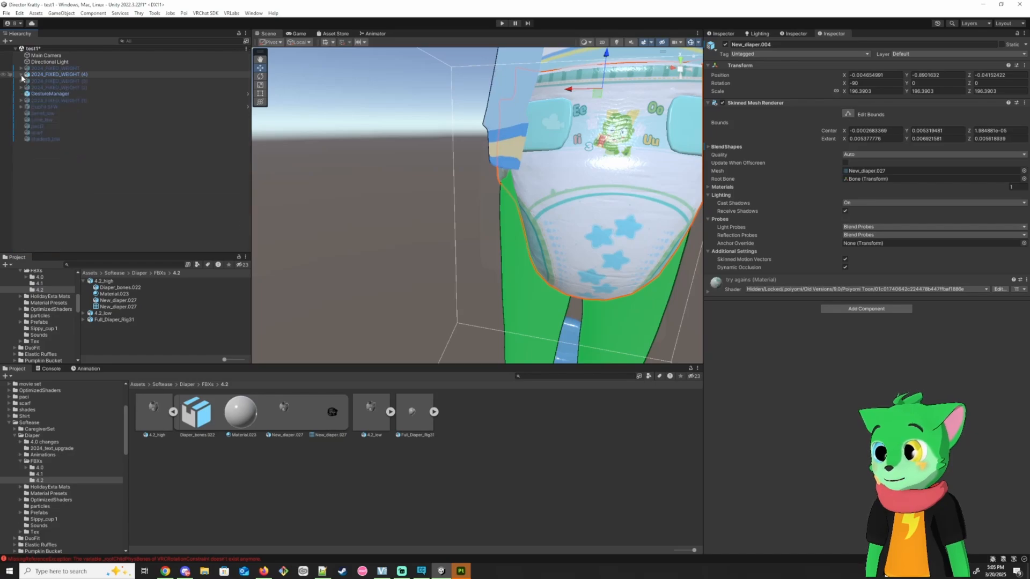
pyautogui.moveTo(78, 192); pyautogui.dragTo(81, 188)
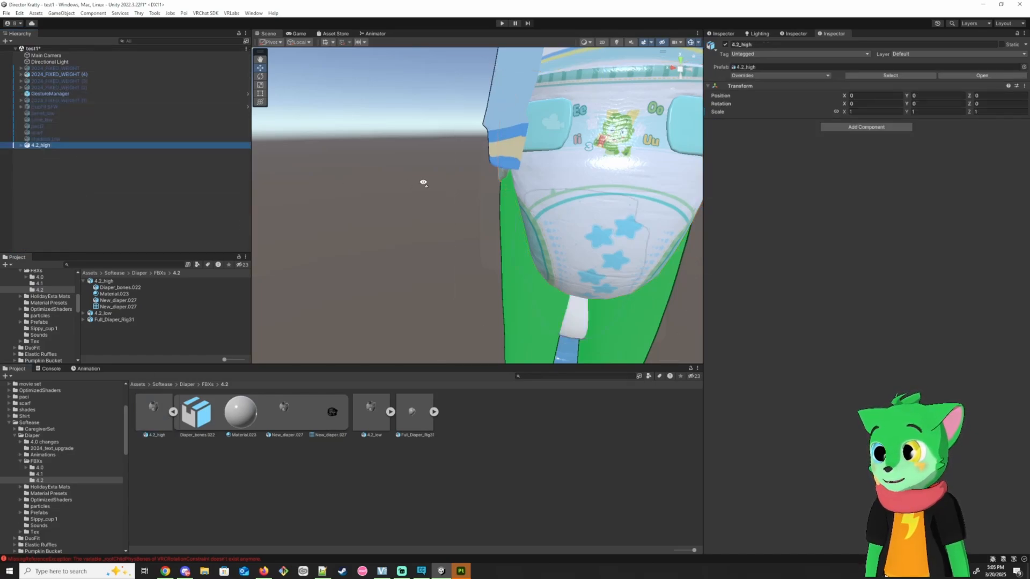
pyautogui.press('f')
pyautogui.moveTo(268, 256); pyautogui.dragTo(288, 255)
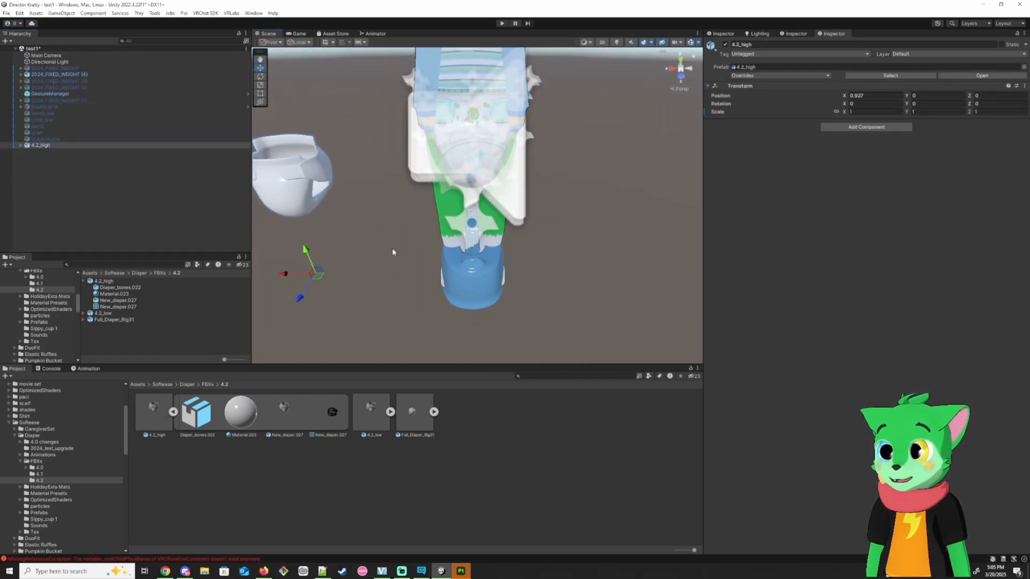
# Step: Apply the Junior material from Softease/Texs n Mats/Materials/Abena to the 4.2_high diaper model
pyautogui.click(138, 385)
pyautogui.doubleClick(546, 414)
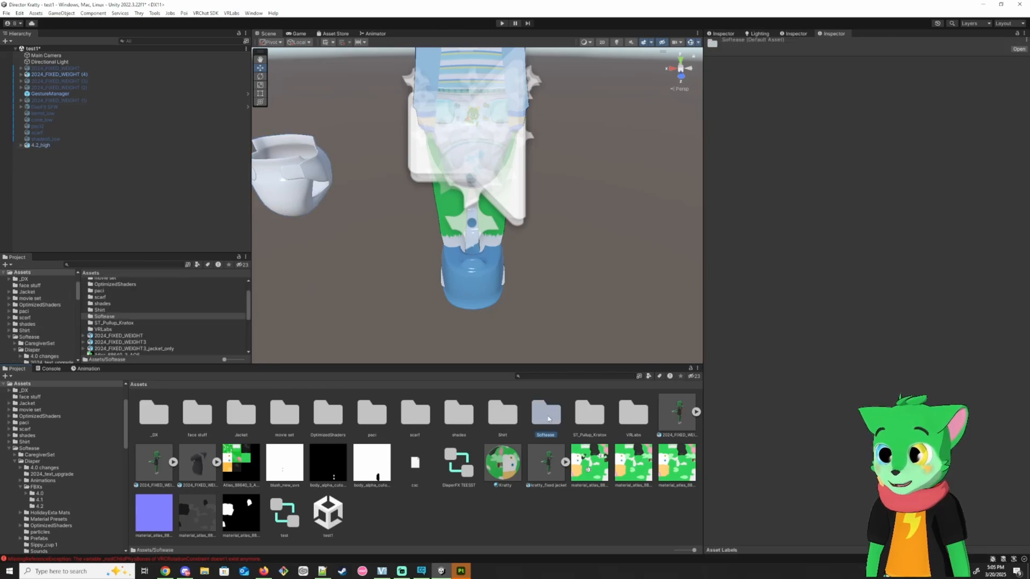
pyautogui.doubleClick(397, 418)
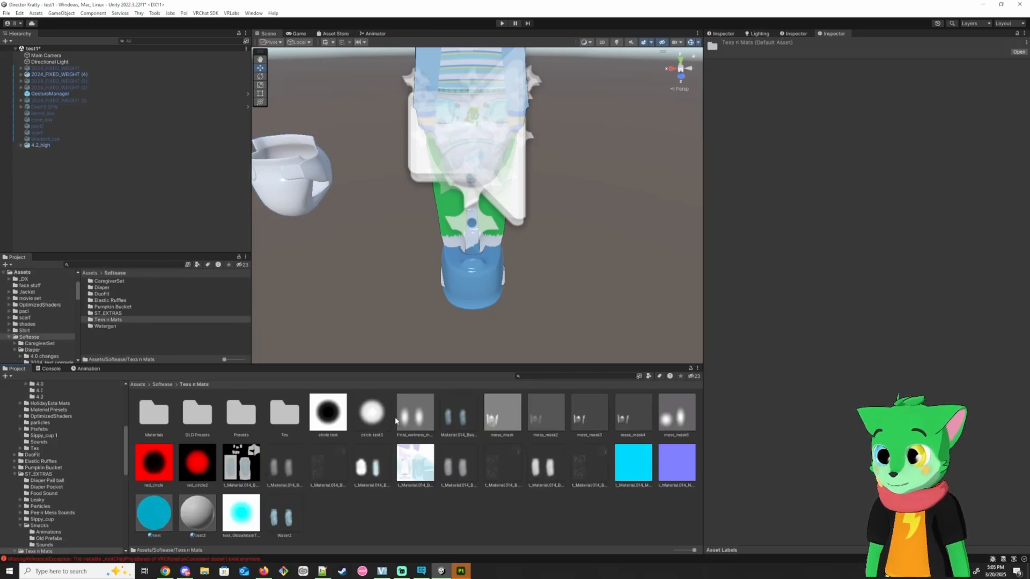
pyautogui.doubleClick(167, 408)
pyautogui.doubleClick(159, 413)
pyautogui.moveTo(159, 414); pyautogui.dragTo(327, 174)
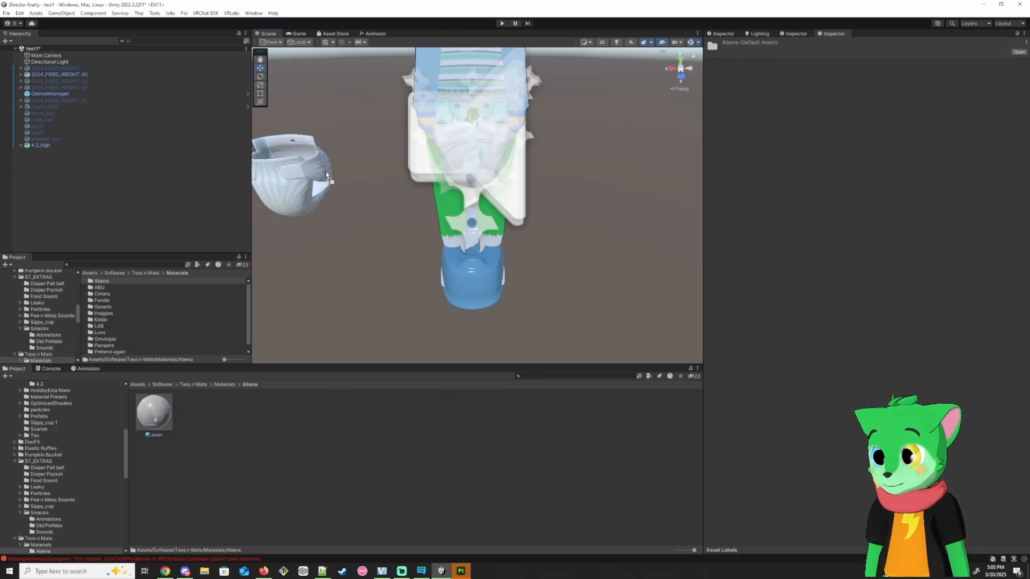
pyautogui.moveTo(382, 144); pyautogui.dragTo(301, 105, button='right')
# Step: Apply the Softease/Diaper Material/Plastic preset to the Junior material and inspect the diaper model
pyautogui.click(154, 412)
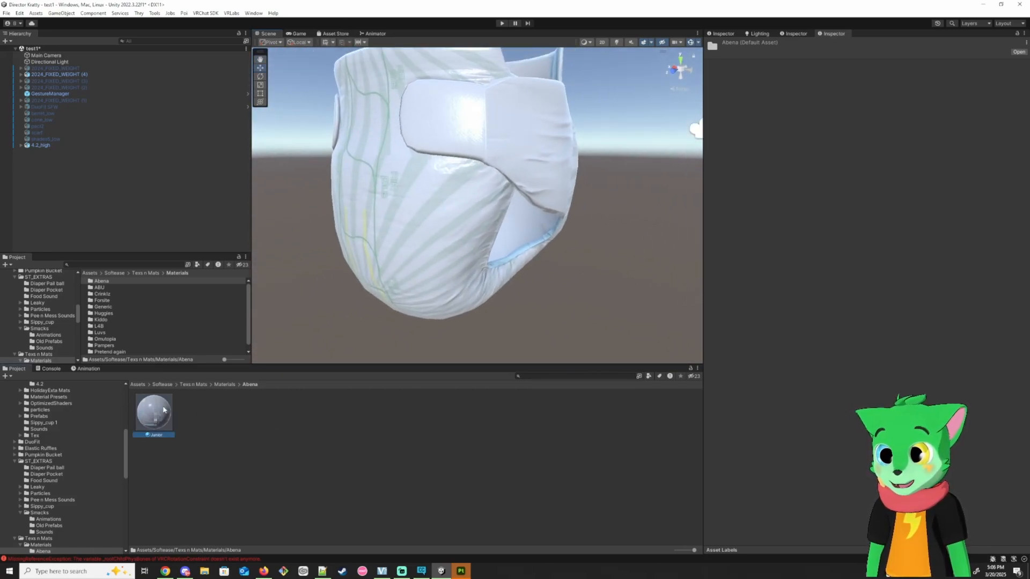
pyautogui.click(797, 98)
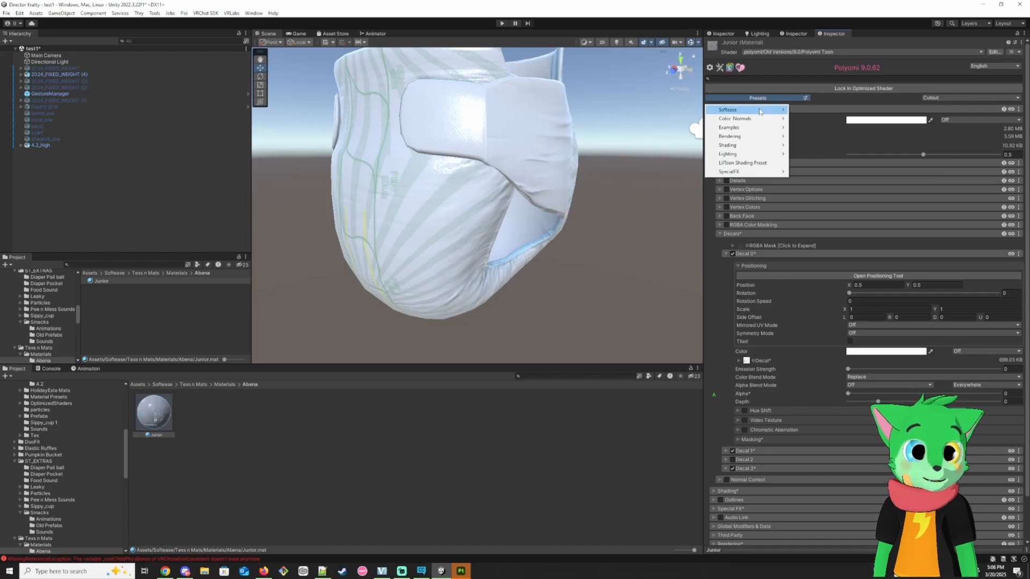
pyautogui.moveTo(759, 111)
pyautogui.moveTo(817, 145)
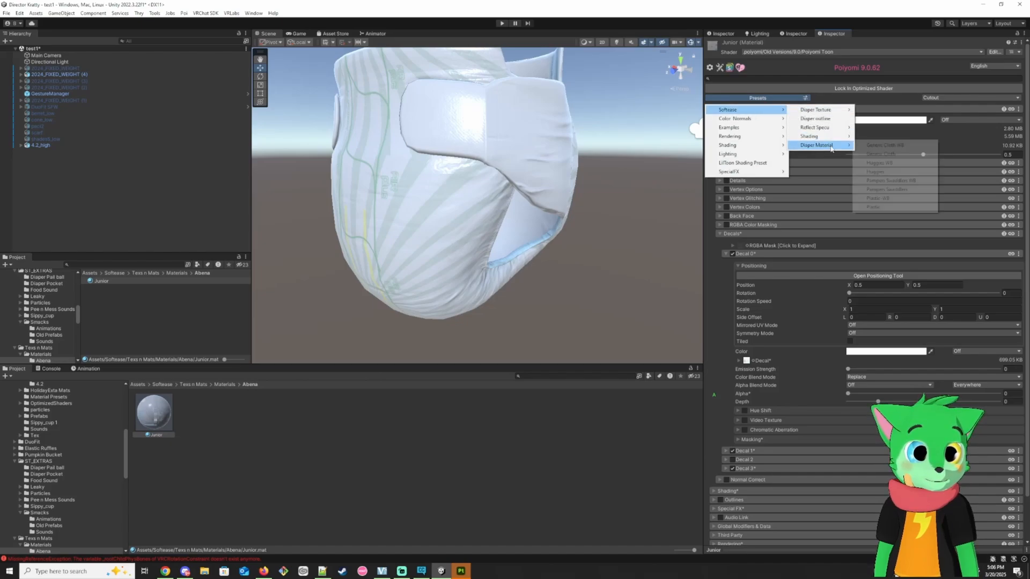
pyautogui.click(899, 207)
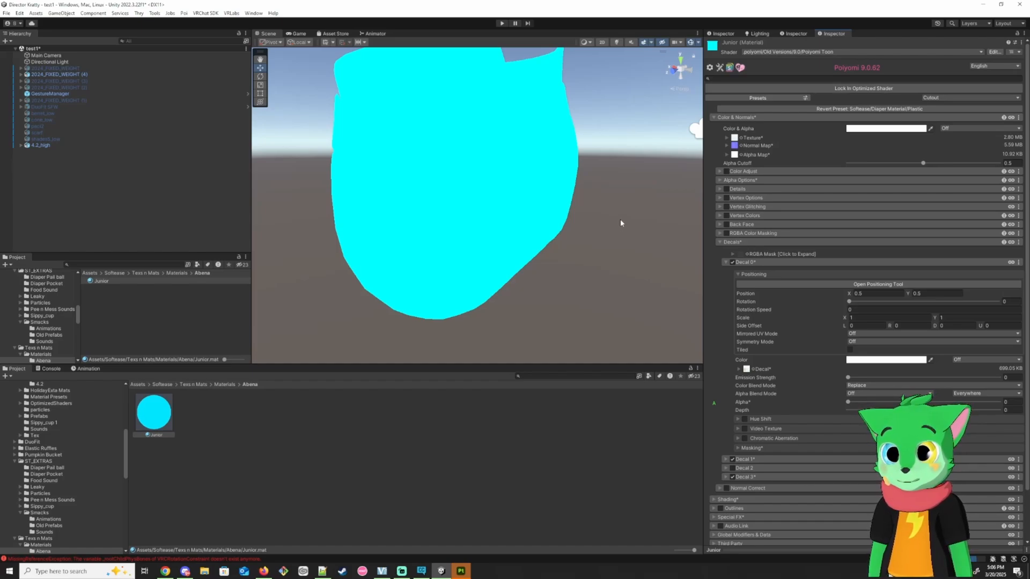
pyautogui.moveTo(621, 219); pyautogui.dragTo(406, 178, button='right')
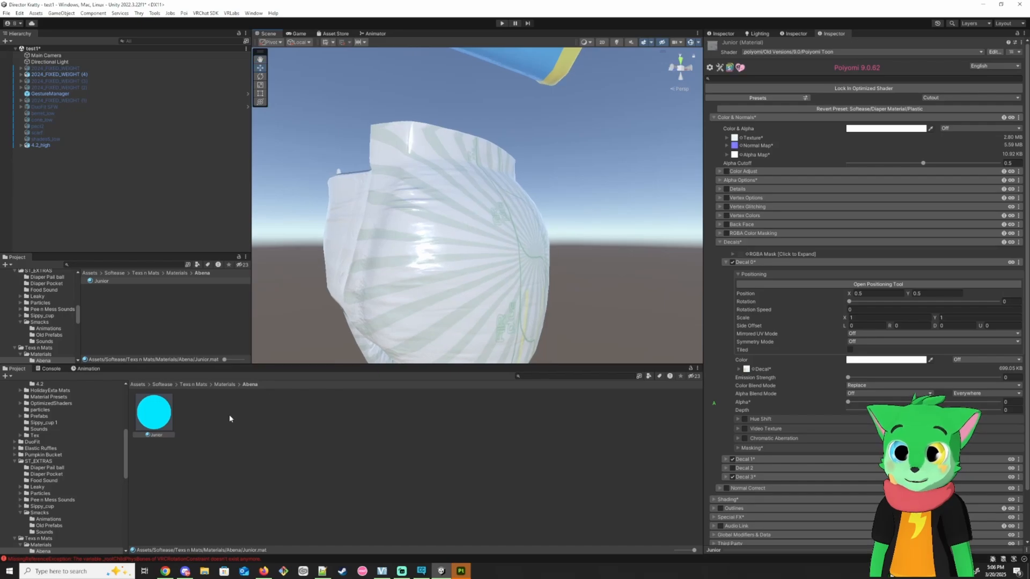
# Step: Apply the Softease/Diaper Material/Plastic-WB preset to the Junior material and inspect the diaper's waistband
pyautogui.click(744, 98)
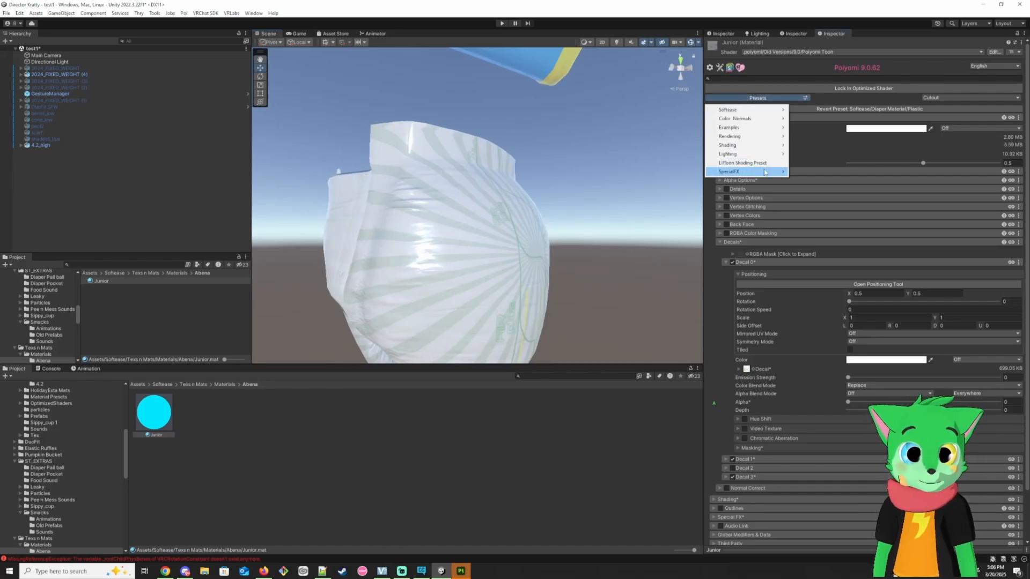
pyautogui.moveTo(762, 109)
pyautogui.moveTo(816, 144)
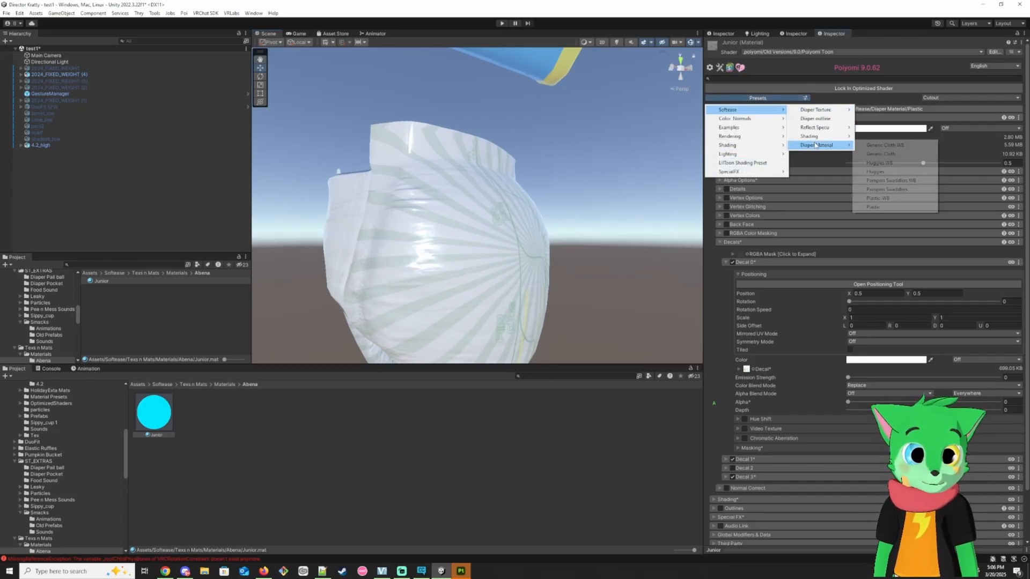
pyautogui.click(893, 199)
pyautogui.moveTo(520, 223); pyautogui.dragTo(654, 222, button='right')
pyautogui.press('w')
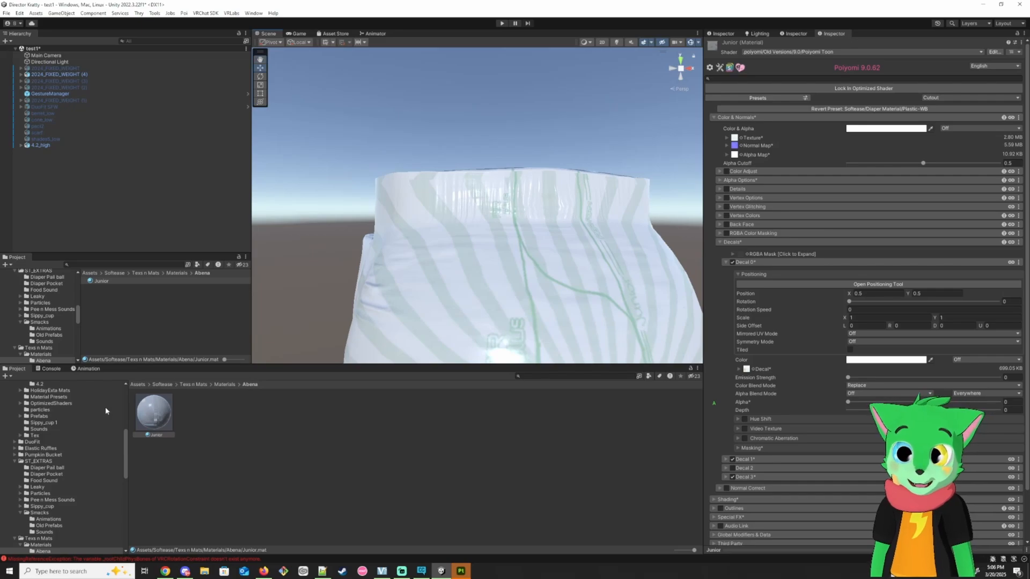
# Step: Apply the Softease/Diaper Material/Huggies preset to the Junior material and inspect the diaper model's surface
pyautogui.click(750, 100)
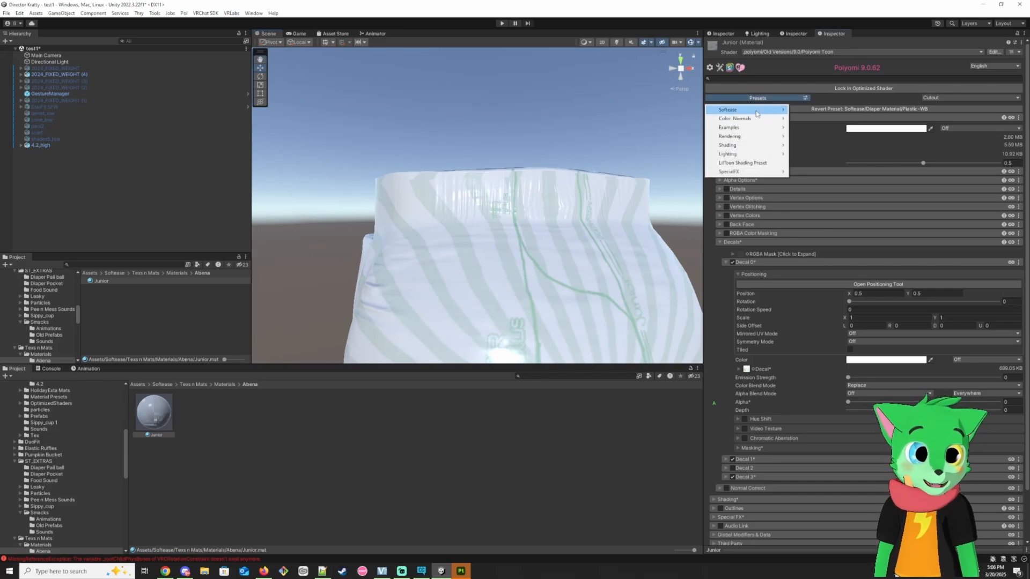
pyautogui.moveTo(756, 110)
pyautogui.moveTo(833, 147)
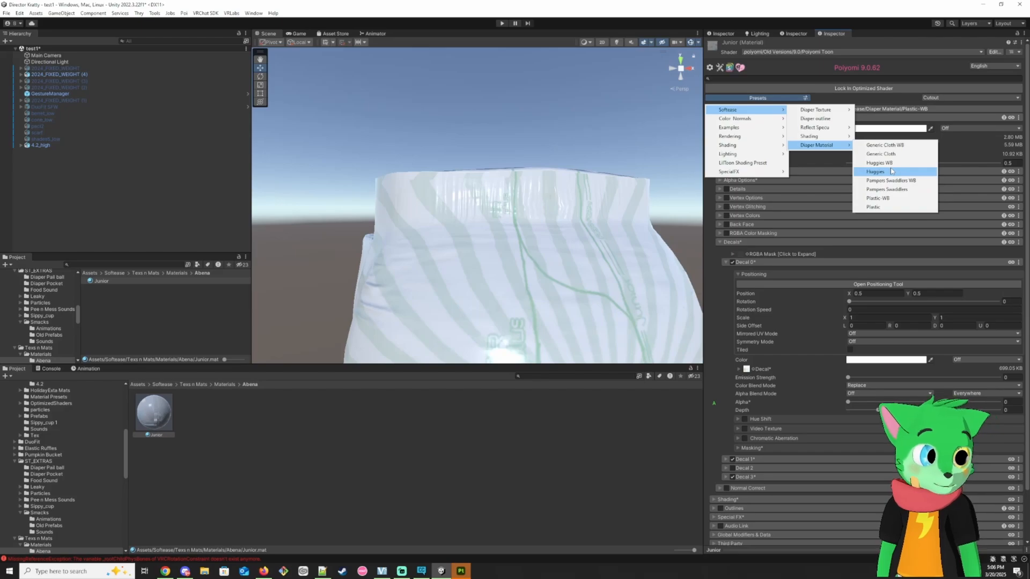
pyautogui.click(892, 171)
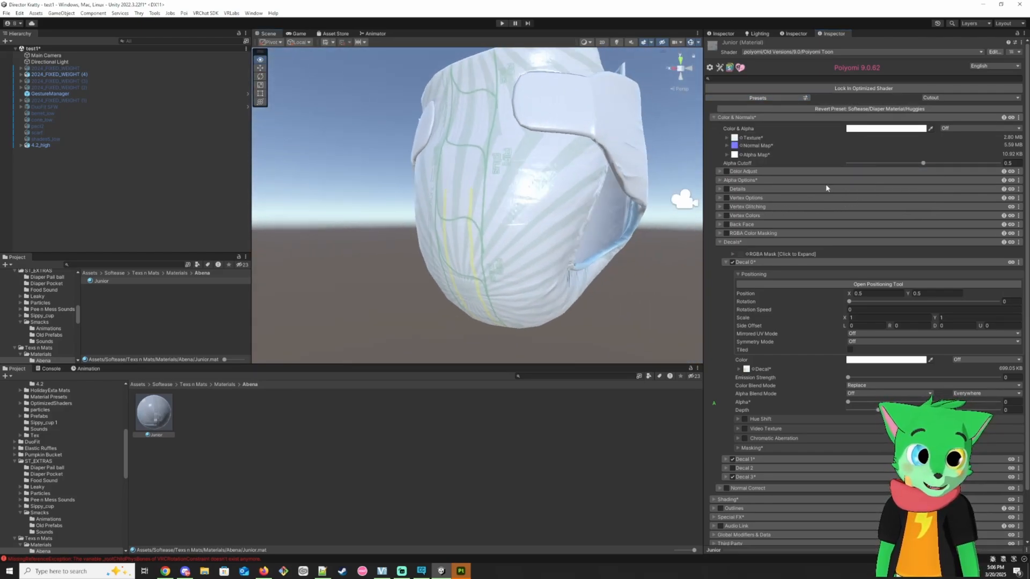
pyautogui.moveTo(826, 188); pyautogui.dragTo(806, 196, button='right')
pyautogui.moveTo(571, 210); pyautogui.dragTo(528, 177, button='right')
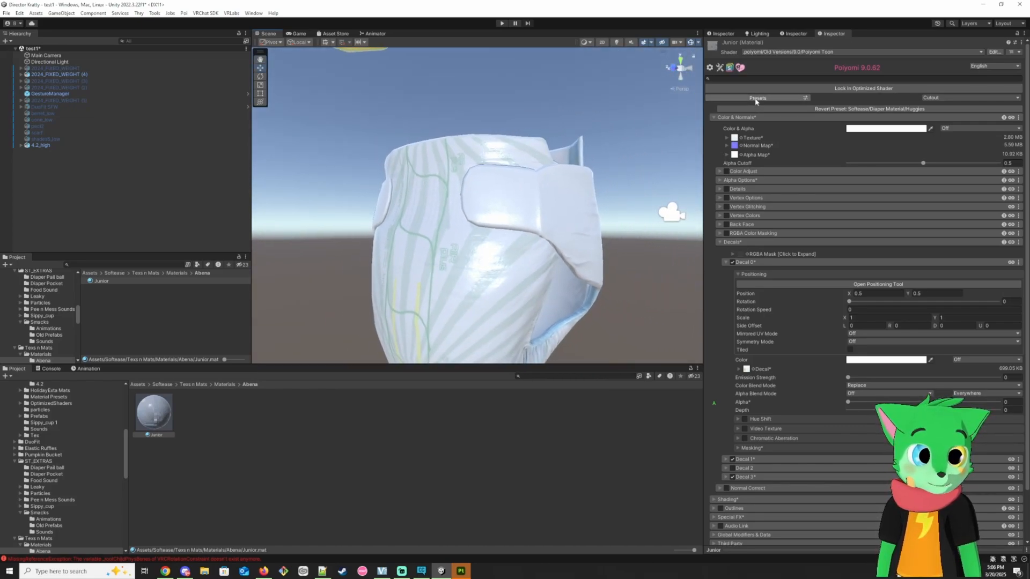
# Step: Apply the Softease/Diaper Material/Pampers Swaddlers preset to the Junior material, inspect the model and deselect the material
pyautogui.click(756, 99)
pyautogui.moveTo(748, 110)
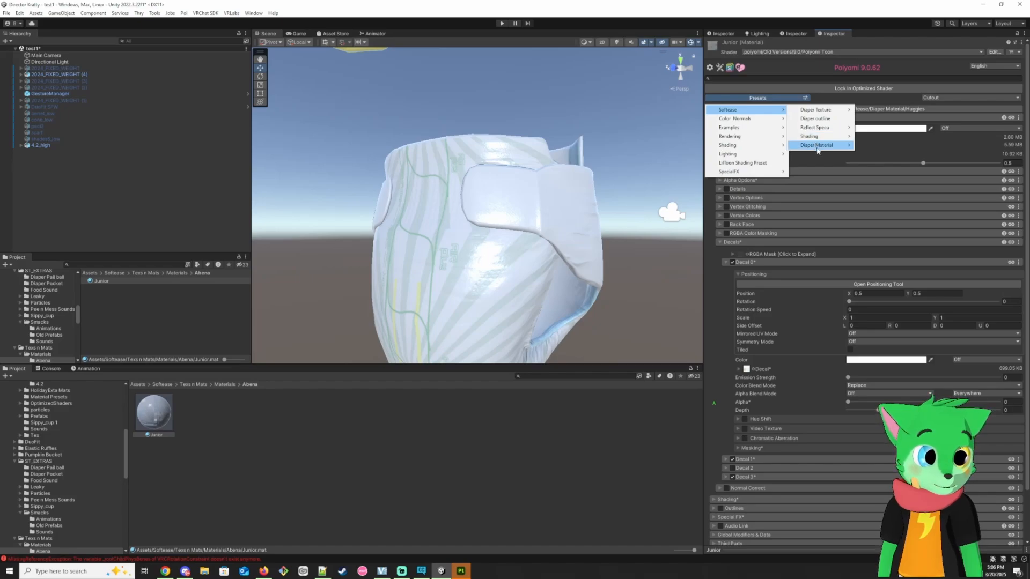
pyautogui.moveTo(818, 150)
pyautogui.click(906, 190)
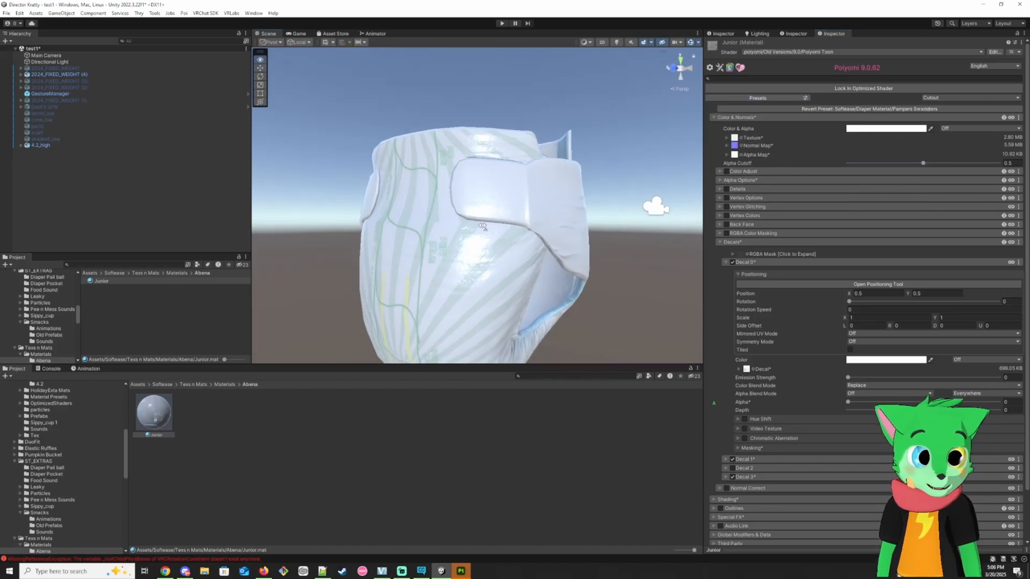
pyautogui.moveTo(531, 236); pyautogui.dragTo(485, 259, button='right')
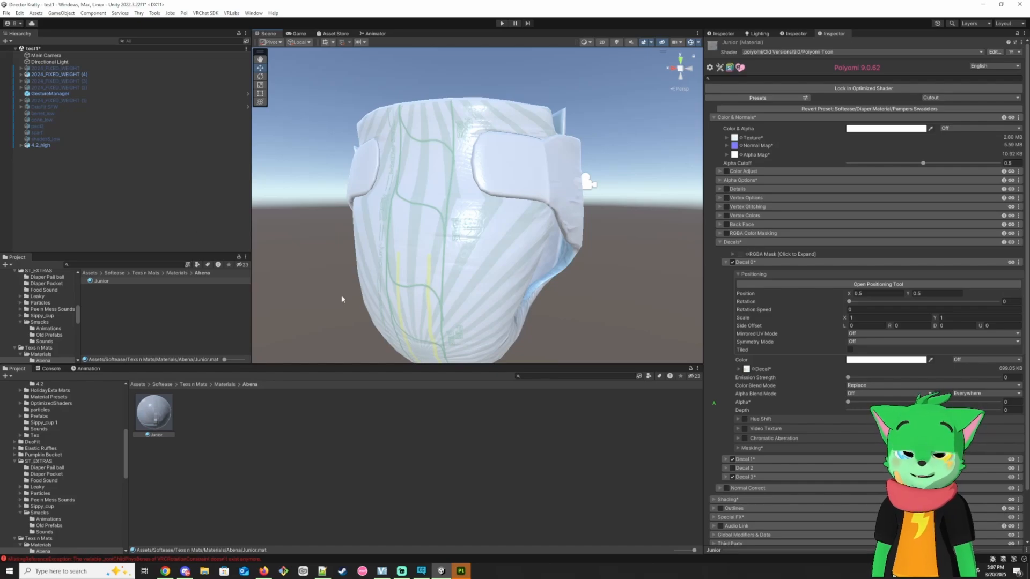
pyautogui.click(245, 463)
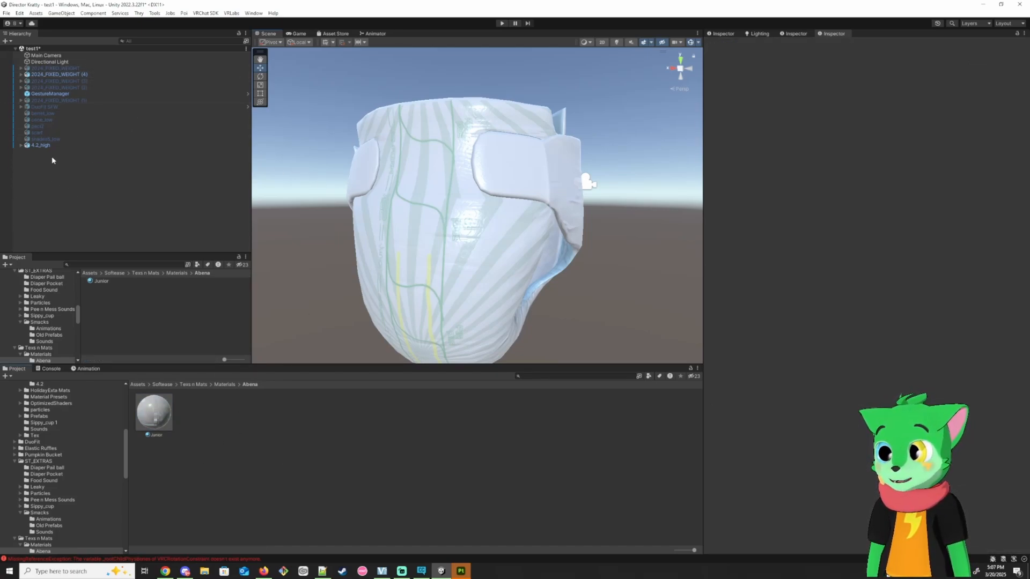
# Step: Open the Textures object under the avatar's DuoFit SFW in its source prefab and review the Softease/Textures/Diaper toggle
pyautogui.moveTo(465, 172)
pyautogui.mouseDown(button='right')
pyautogui.moveTo(497, 180)
pyautogui.moveTo(509, 210)
pyautogui.moveTo(537, 169)
pyautogui.moveTo(471, 171)
pyautogui.mouseUp(button='right')
pyautogui.press('s')
pyautogui.press('d')
pyautogui.click(21, 75)
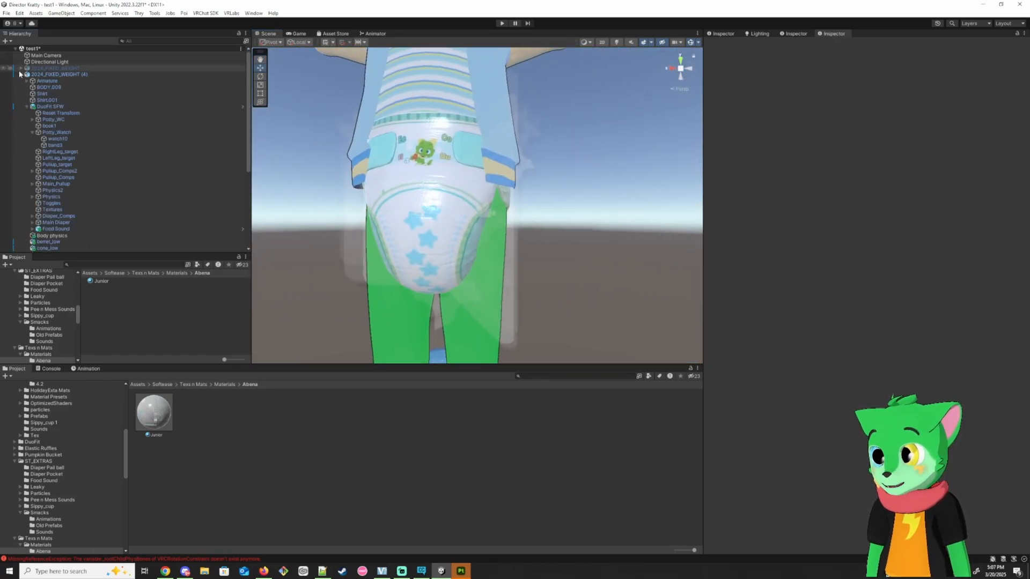
pyautogui.click(65, 208)
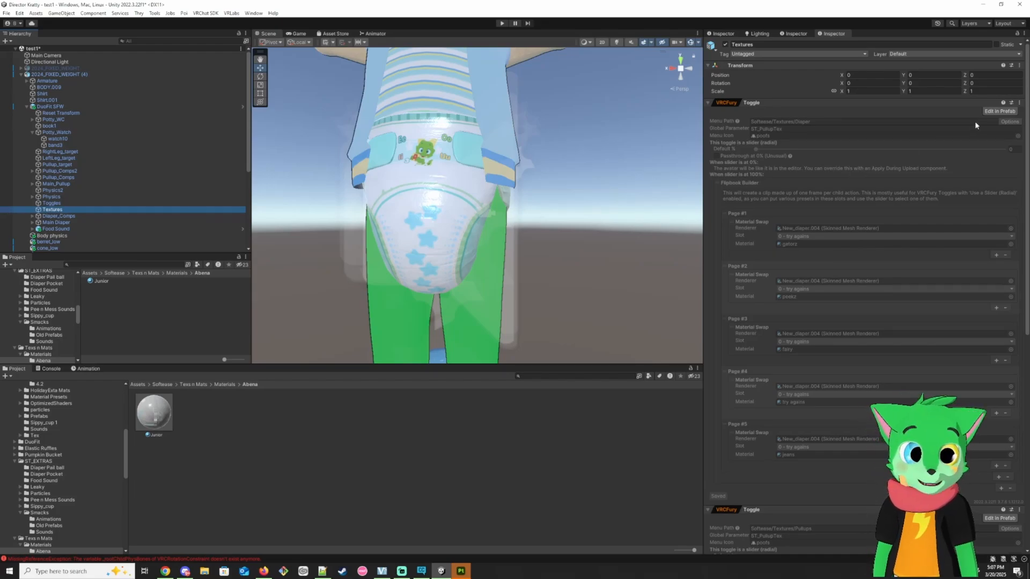
pyautogui.click(990, 112)
pyautogui.scroll(-11, 789, 187)
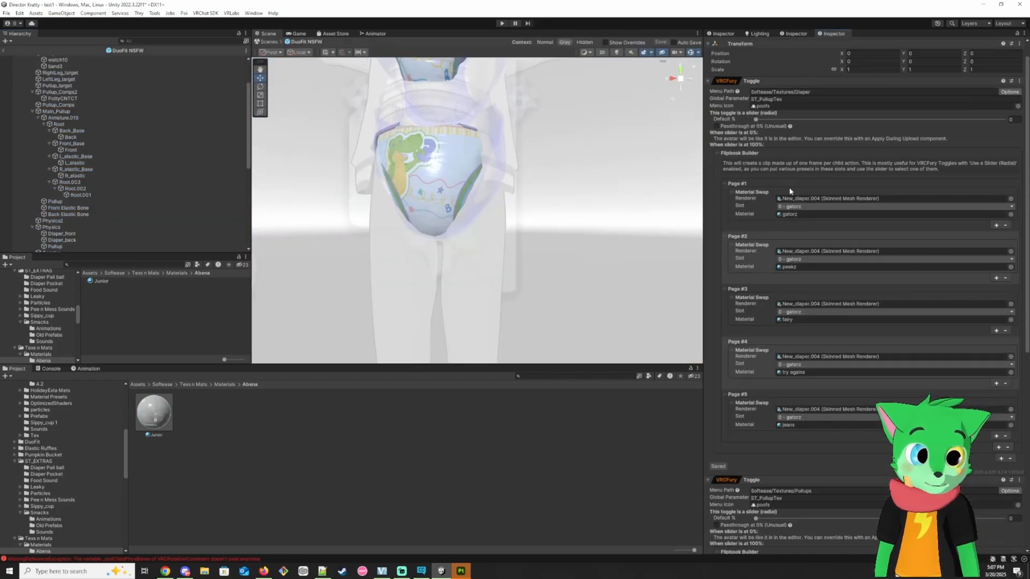
pyautogui.scroll(11, 790, 187)
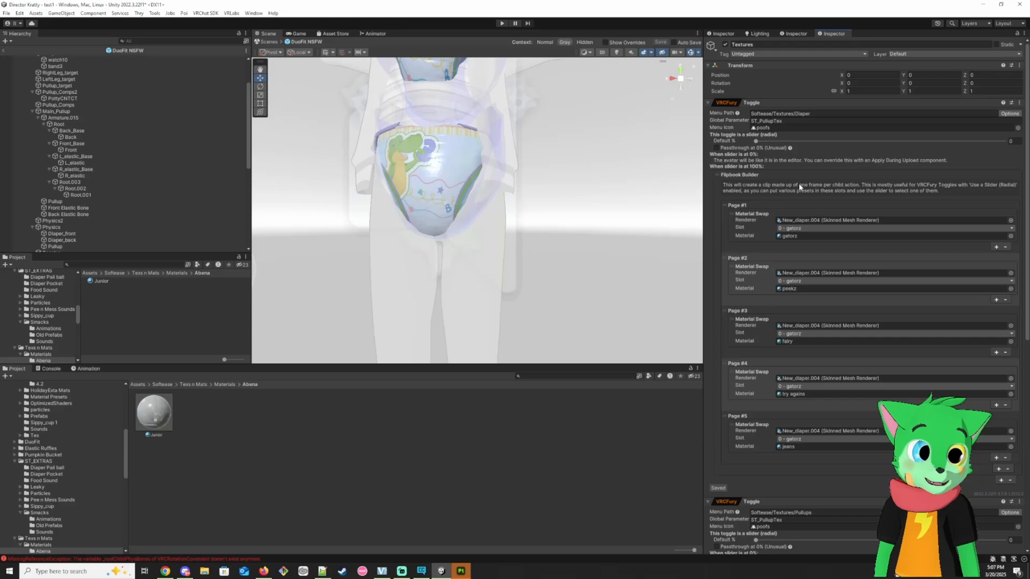
pyautogui.click(816, 113)
pyautogui.click(808, 115)
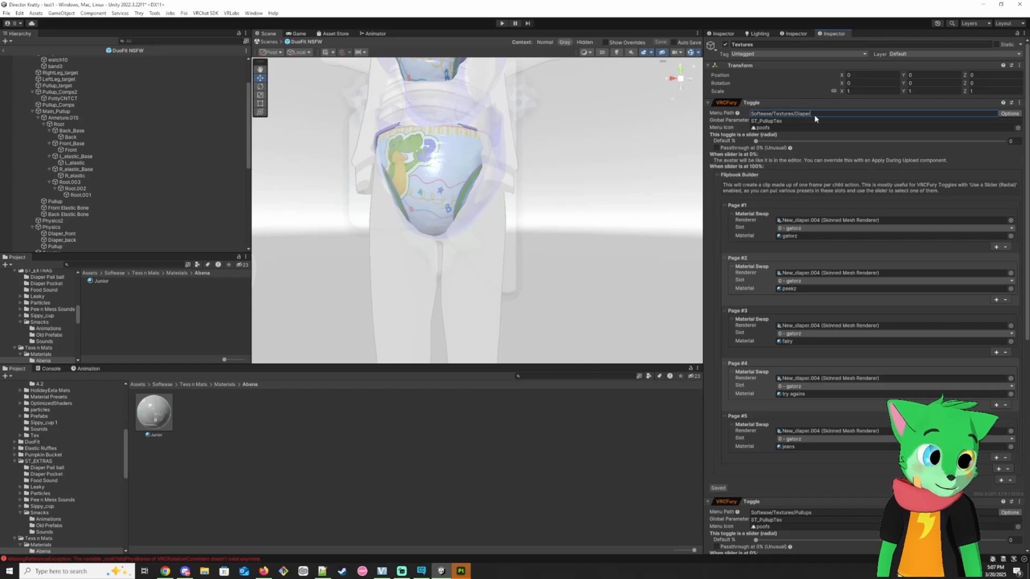
# Step: Add Page #6 to the Diaper toggle's flipbook with a Material Swap on New_diaper.004 using the Junior material
pyautogui.click(998, 469)
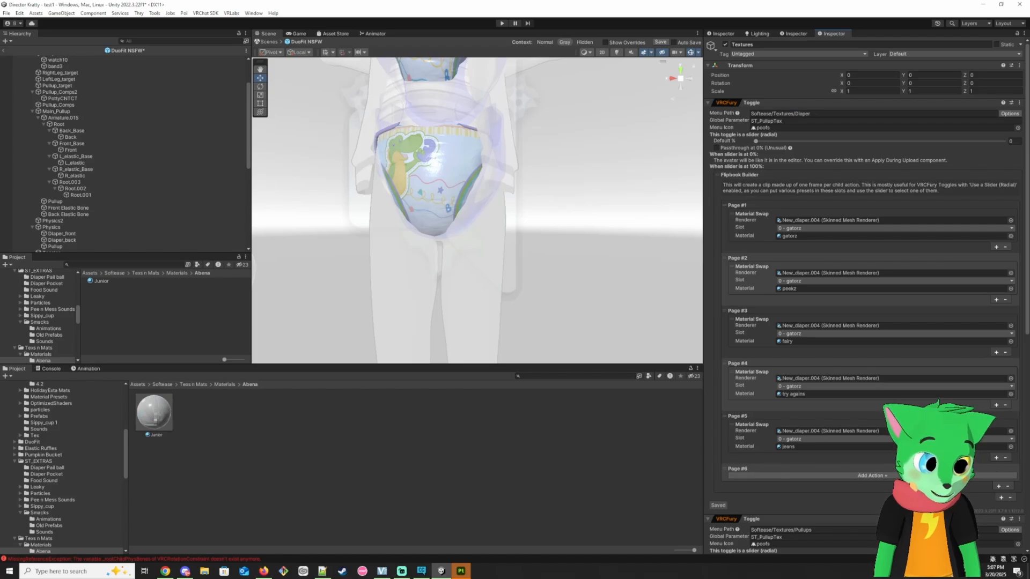
pyautogui.click(993, 475)
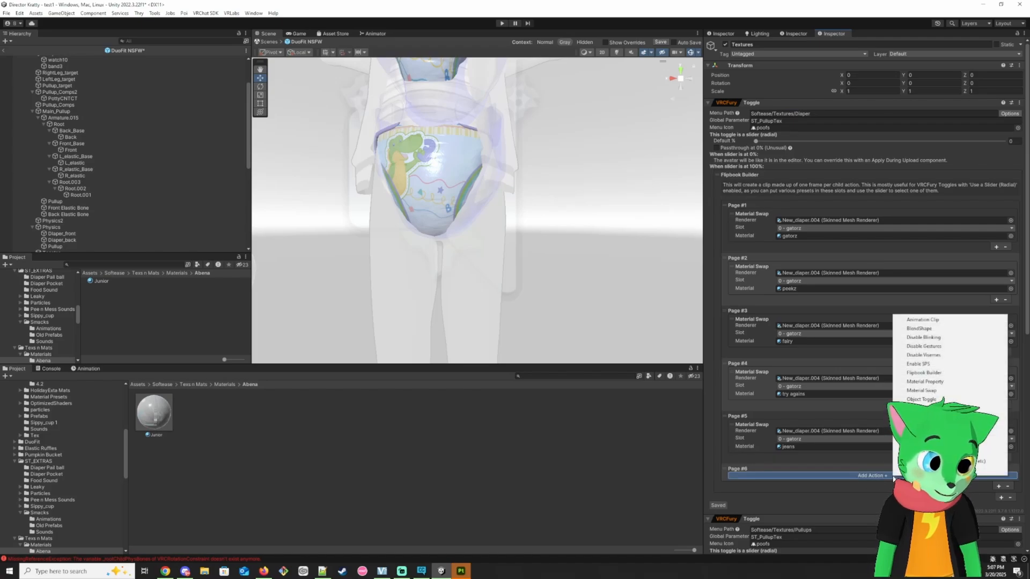
pyautogui.click(952, 390)
pyautogui.scroll(-10, 140, 220)
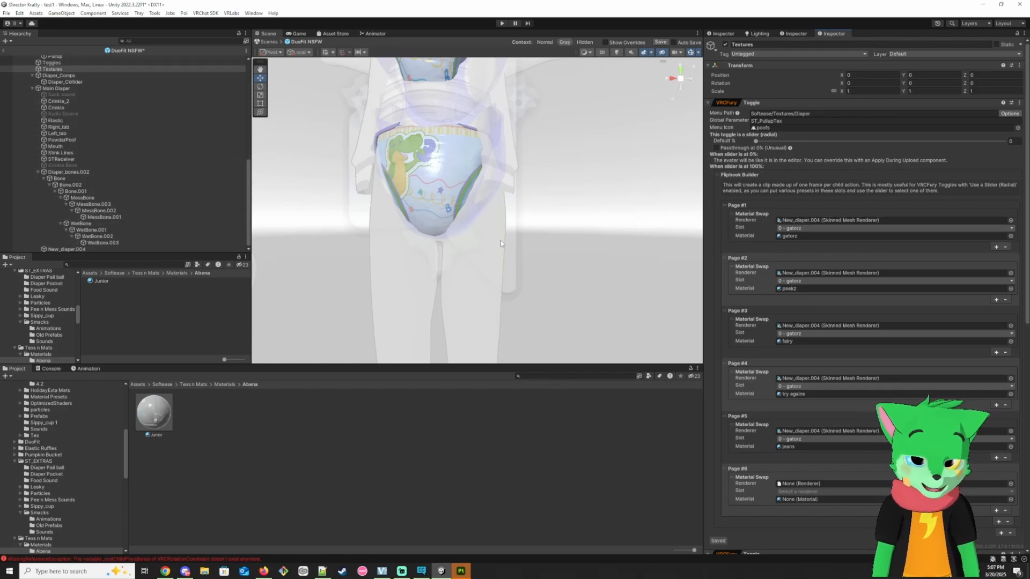
pyautogui.moveTo(59, 250); pyautogui.dragTo(788, 482)
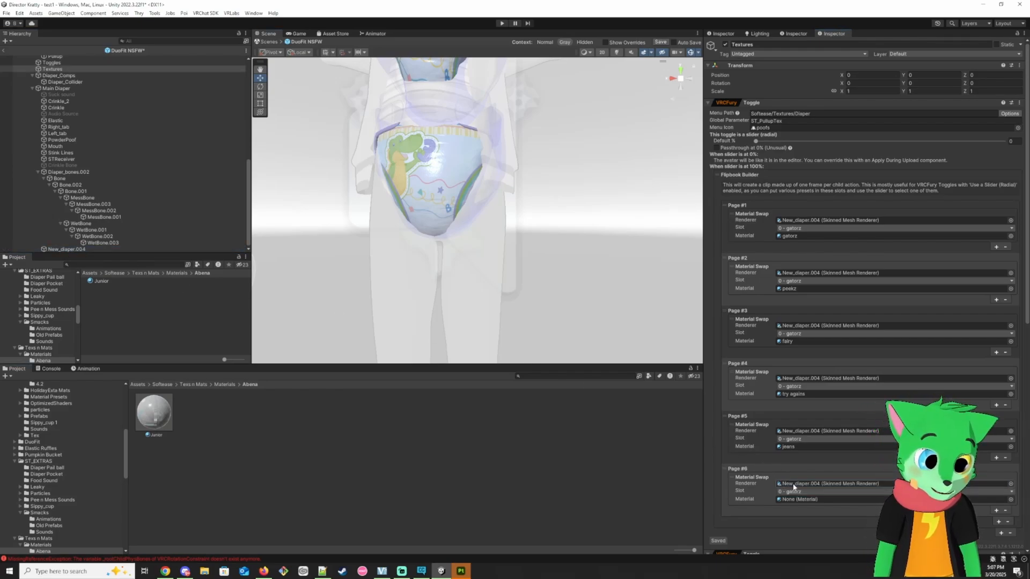
pyautogui.moveTo(154, 413); pyautogui.dragTo(804, 500)
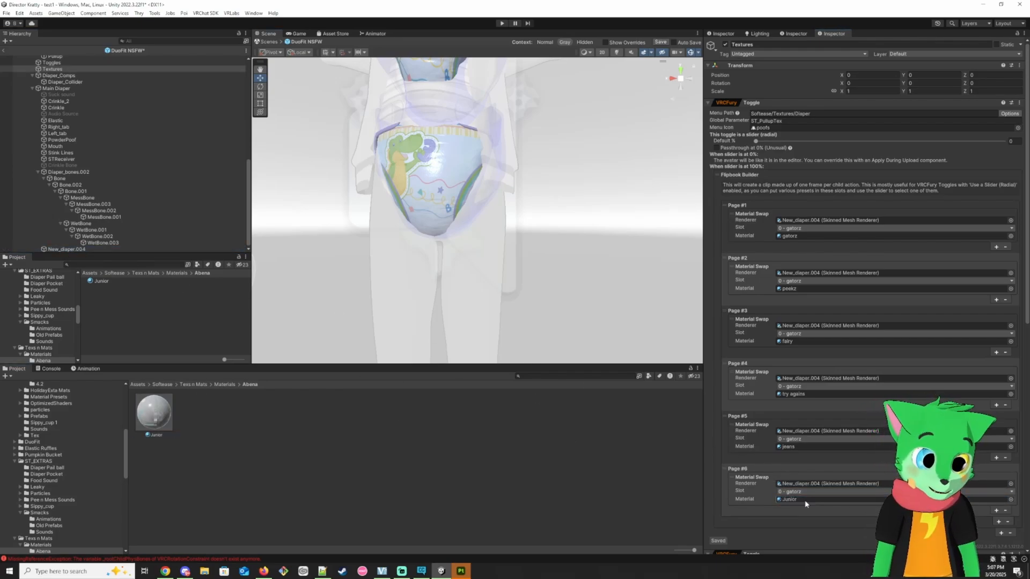
# Step: Save the DuoFit prefab changes, return to the scene and review the Diaper toggle's pages and the avatar
pyautogui.click(5, 52)
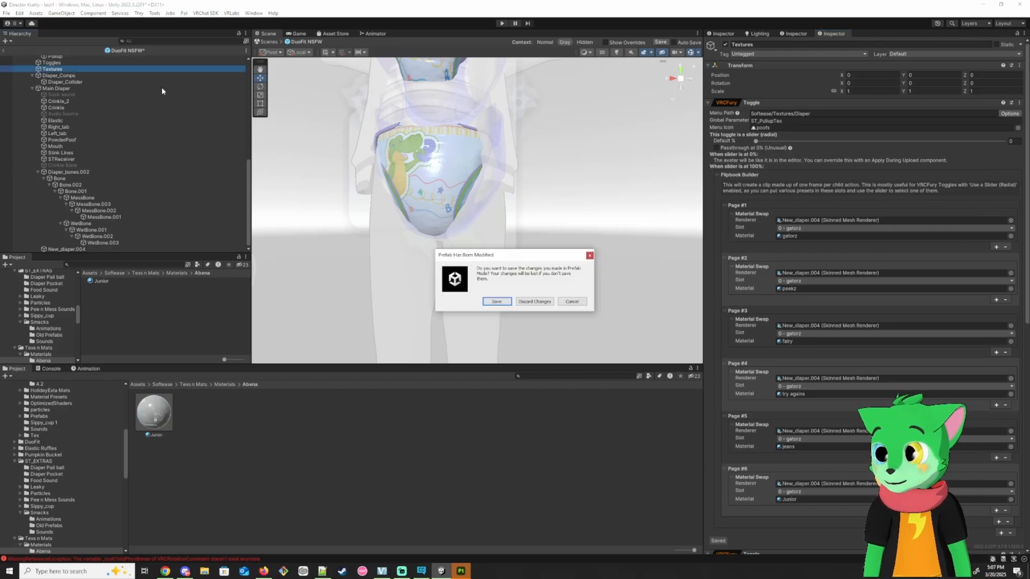
pyautogui.click(505, 302)
pyautogui.scroll(-2, 804, 304)
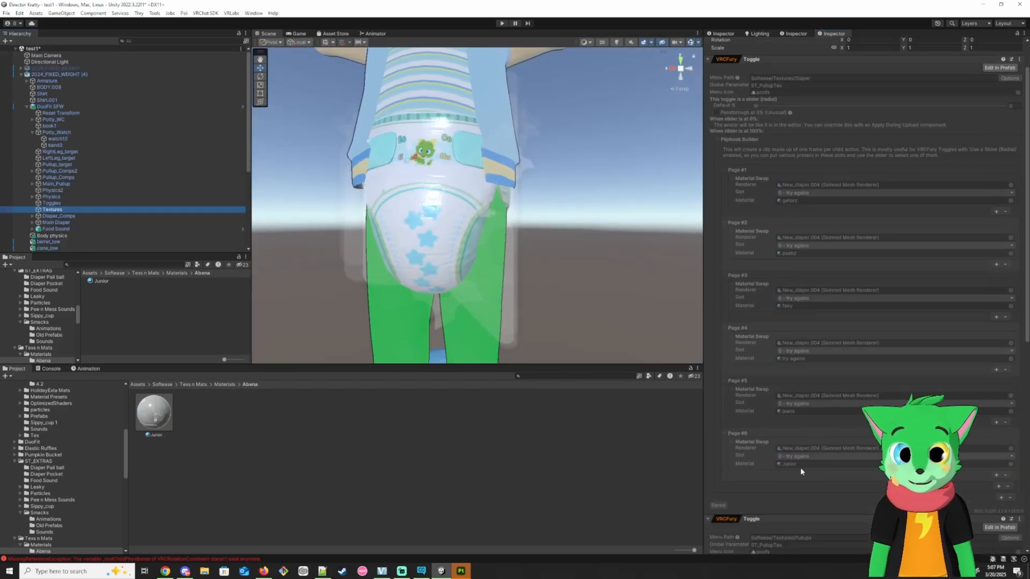
pyautogui.scroll(-8, 494, 230)
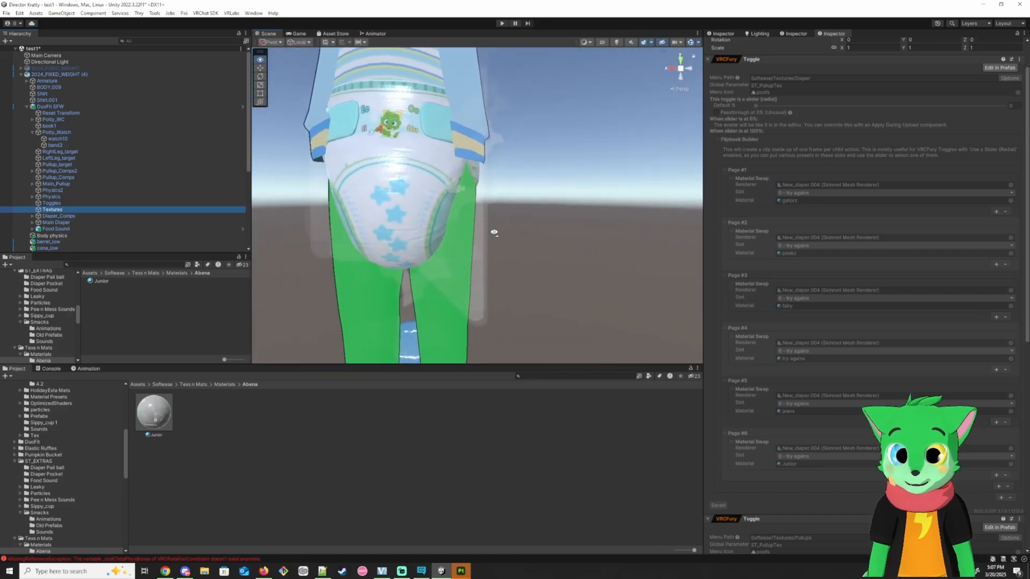
pyautogui.scroll(6, 477, 231)
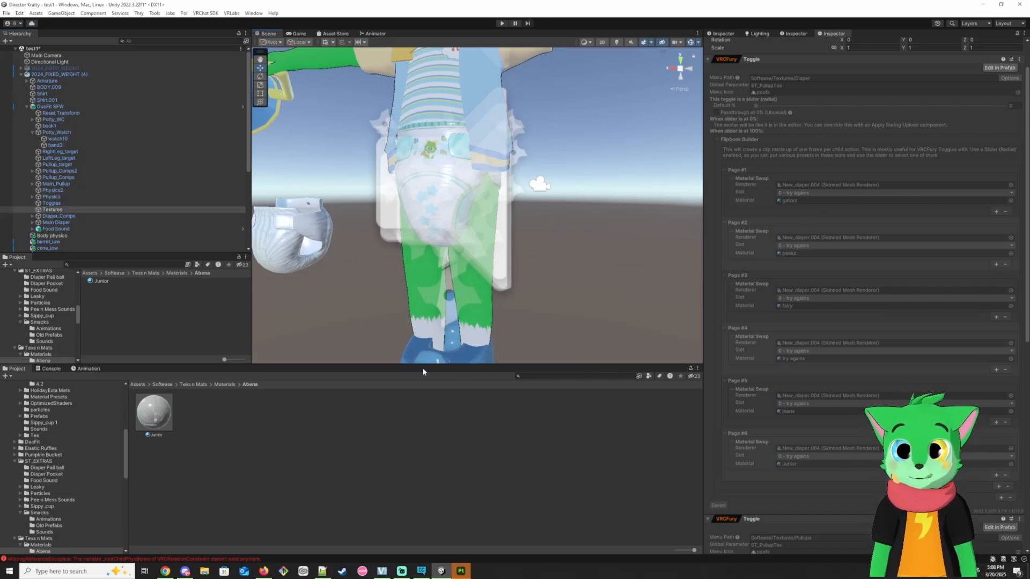
pyautogui.moveTo(515, 235); pyautogui.dragTo(534, 246, button='right')
# Step: Switch to Adobe Substance 3D Painter and inspect the Diaper_guide_4_2_TEXONLY model with the Water drops and Soak activator layers
pyautogui.click(464, 576)
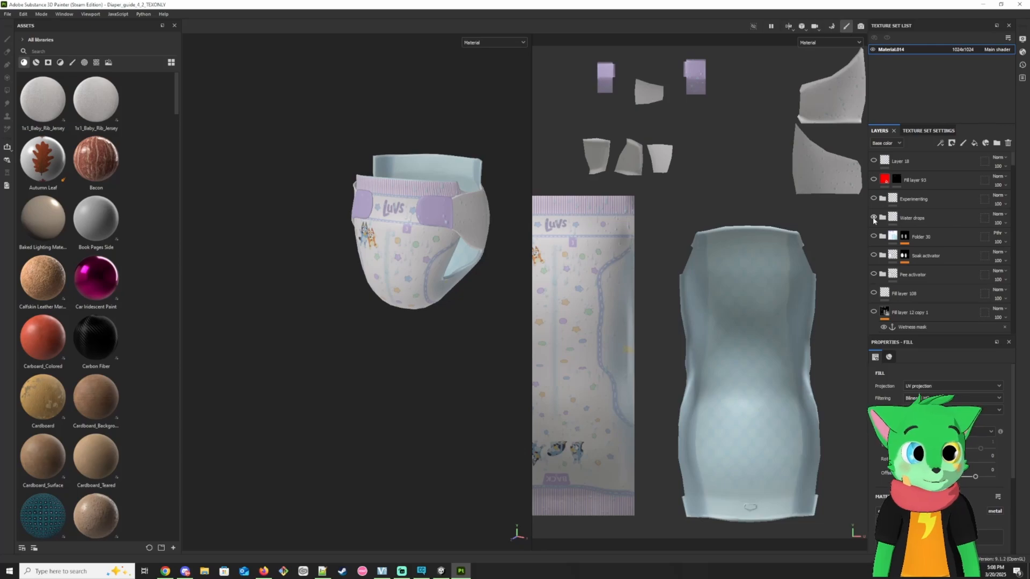
pyautogui.rightClick(432, 206)
pyautogui.keyDown('alt'); pyautogui.moveTo(414, 218); pyautogui.dragTo(384, 161); pyautogui.keyUp('alt')
pyautogui.keyDown('alt'); pyautogui.moveTo(384, 160); pyautogui.dragTo(472, 300, button='right'); pyautogui.keyUp('alt')
pyautogui.keyDown('alt'); pyautogui.moveTo(464, 289); pyautogui.dragTo(364, 268, button='middle'); pyautogui.keyUp('alt')
pyautogui.keyDown('alt'); pyautogui.moveTo(346, 284); pyautogui.dragTo(420, 343); pyautogui.keyUp('alt')
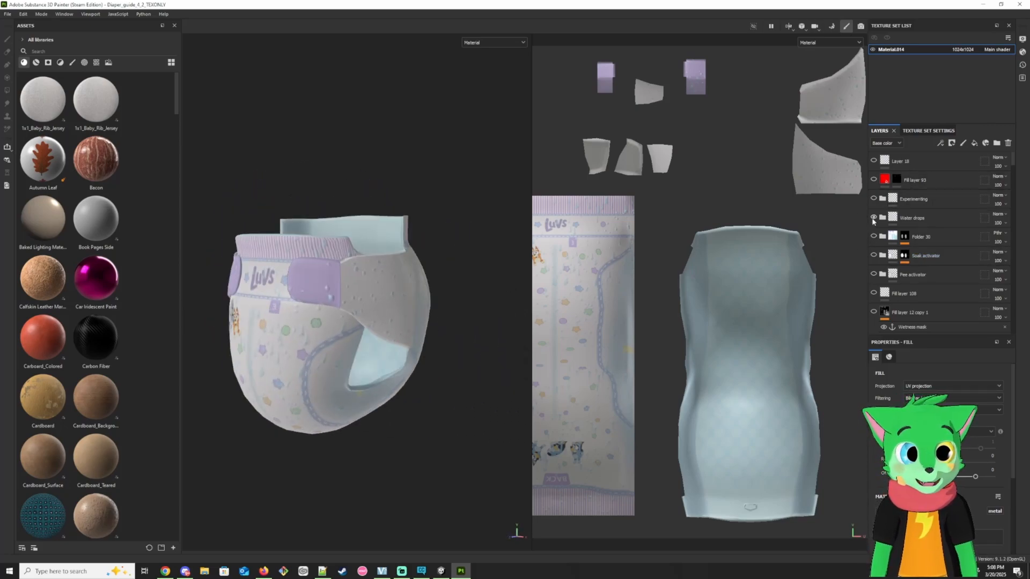
pyautogui.scroll(-1, 873, 220)
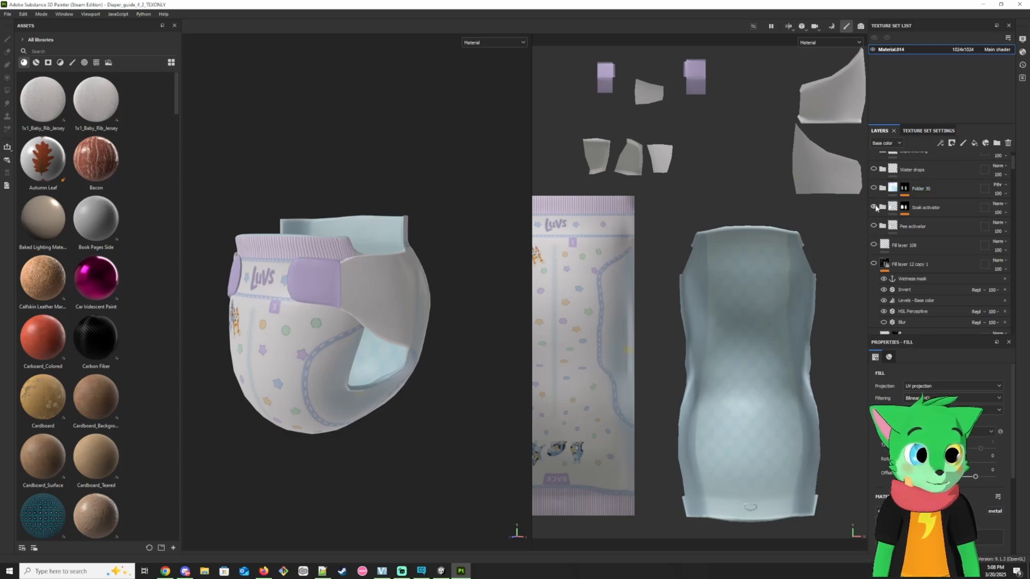
pyautogui.moveTo(429, 244)
pyautogui.keyDown('alt'); pyautogui.mouseDown()
pyautogui.moveTo(437, 259)
pyautogui.moveTo(448, 218)
pyautogui.moveTo(519, 187)
pyautogui.moveTo(335, 272)
pyautogui.moveTo(451, 404)
pyautogui.moveTo(435, 255)
pyautogui.mouseUp(); pyautogui.keyUp('alt')
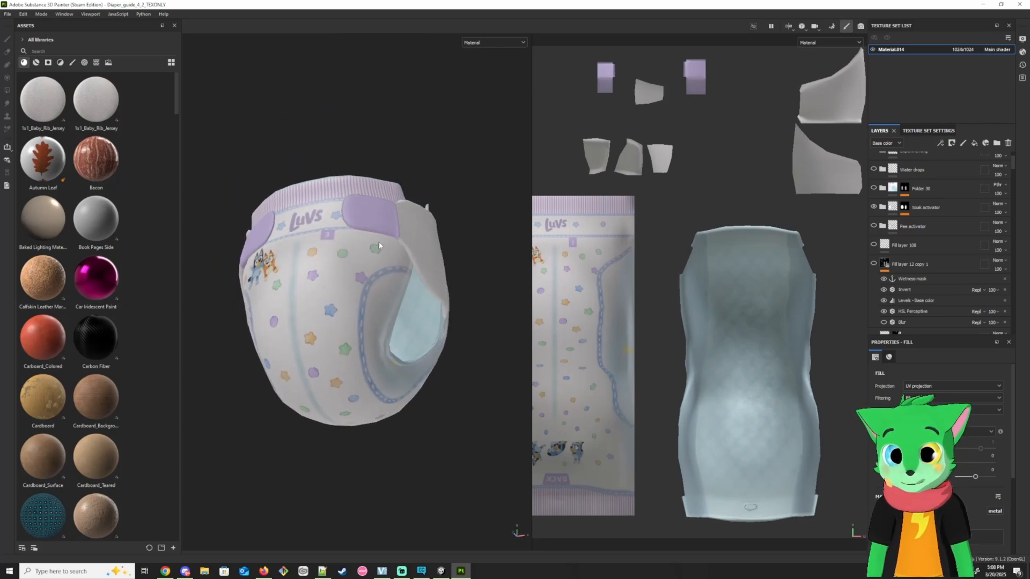
# Step: Check the Soak activator folder's contents, then expand Pee activator and compare its Wet Overlay LIGHT less blur and LIGHT layers
pyautogui.click(882, 207)
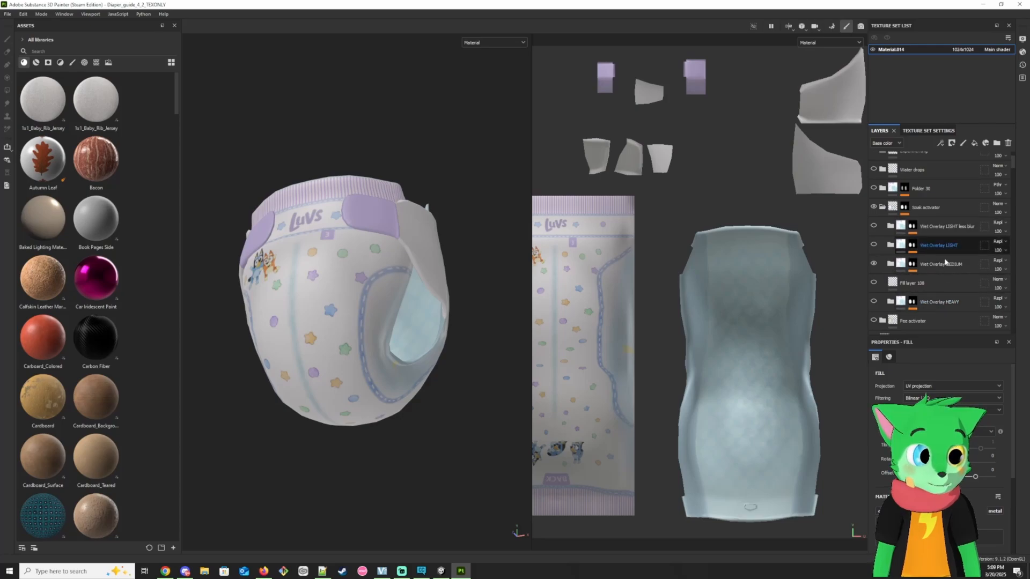
pyautogui.click(882, 209)
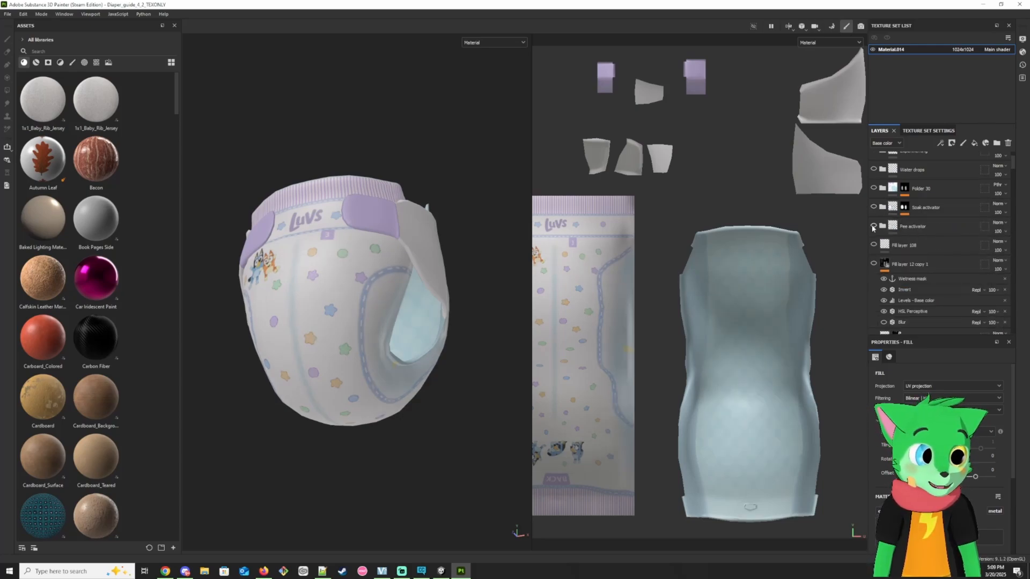
pyautogui.click(883, 227)
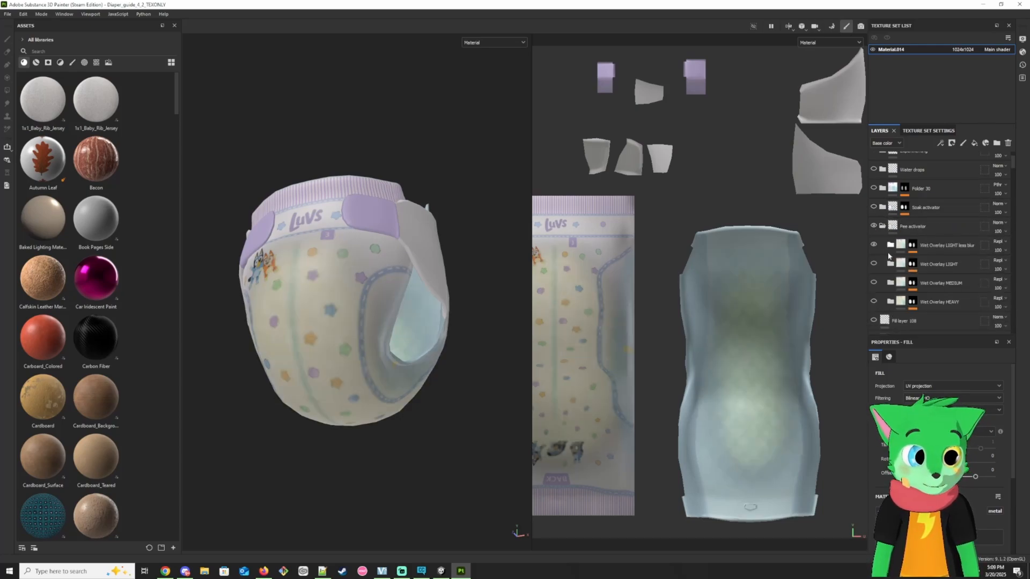
pyautogui.click(873, 245)
pyautogui.click(874, 263)
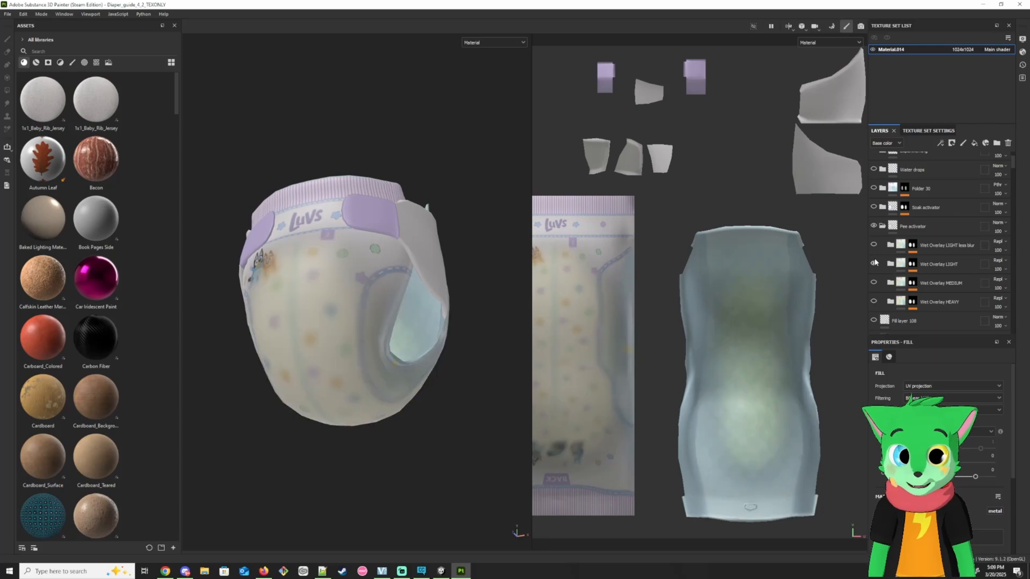
pyautogui.click(873, 245)
pyautogui.keyDown('alt'); pyautogui.moveTo(311, 252); pyautogui.dragTo(374, 304); pyautogui.keyUp('alt')
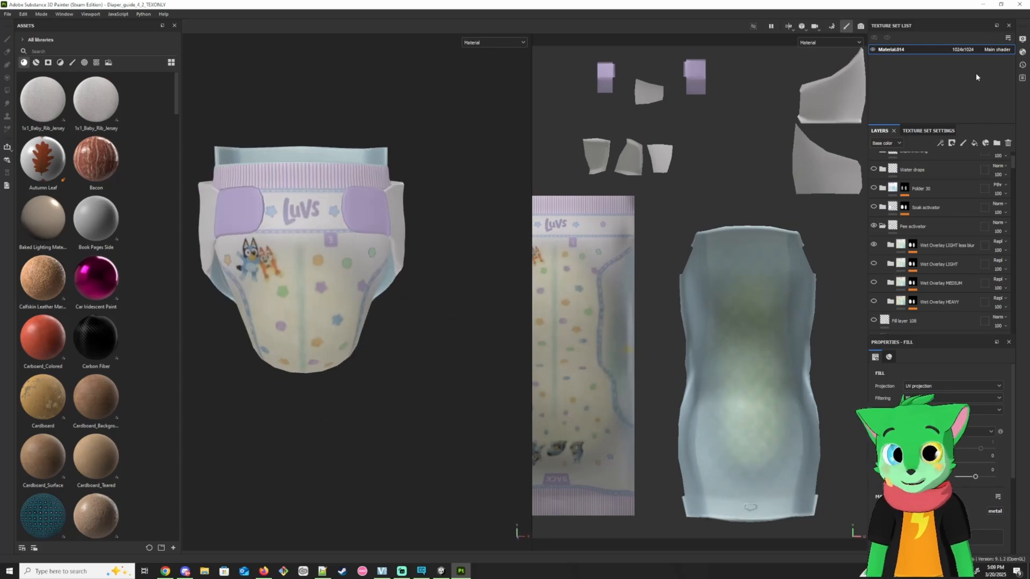
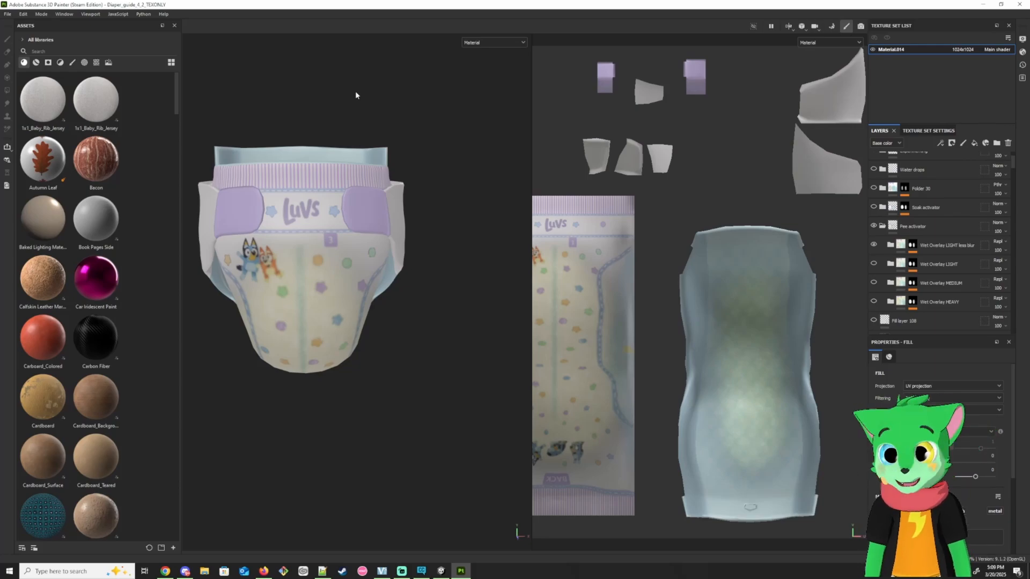
# Step: Preview the Wet Overlay LIGHT and MEDIUM layers in Pee activator one at a time and leave only Wet Overlay HEAVY shown
pyautogui.click(872, 264)
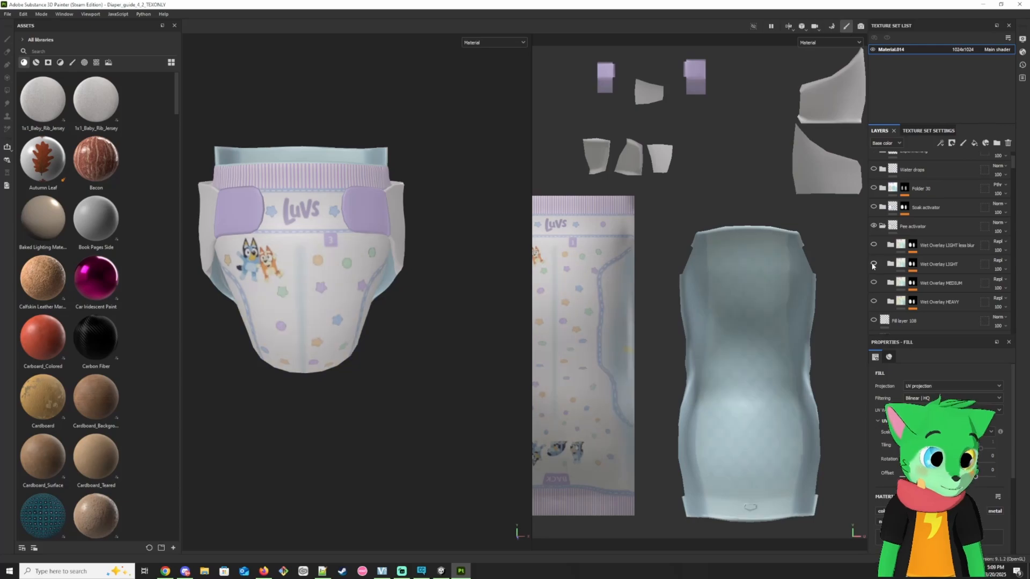
pyautogui.click(872, 264)
pyautogui.click(872, 263)
pyautogui.click(873, 282)
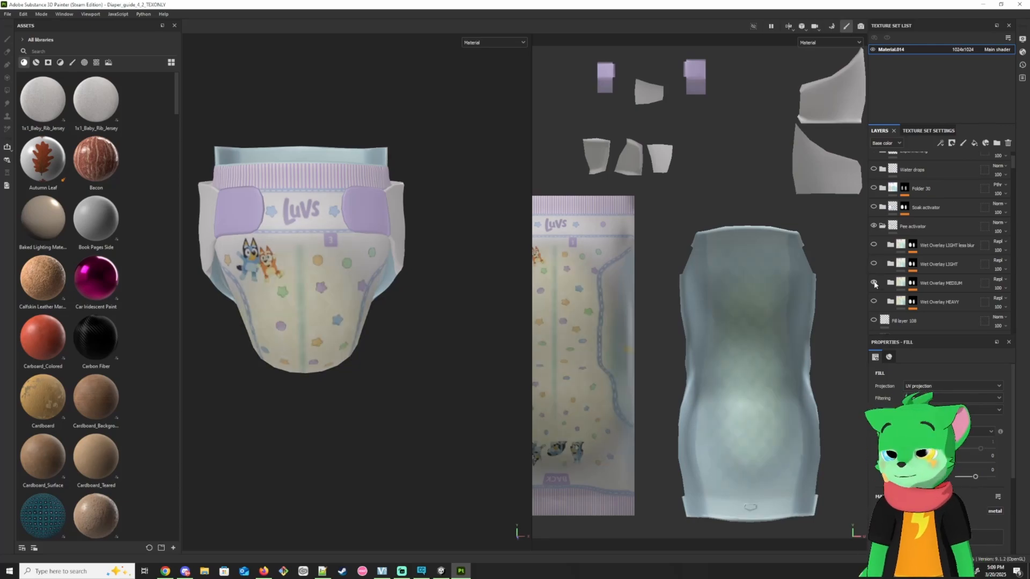
pyautogui.click(873, 283)
pyautogui.click(873, 302)
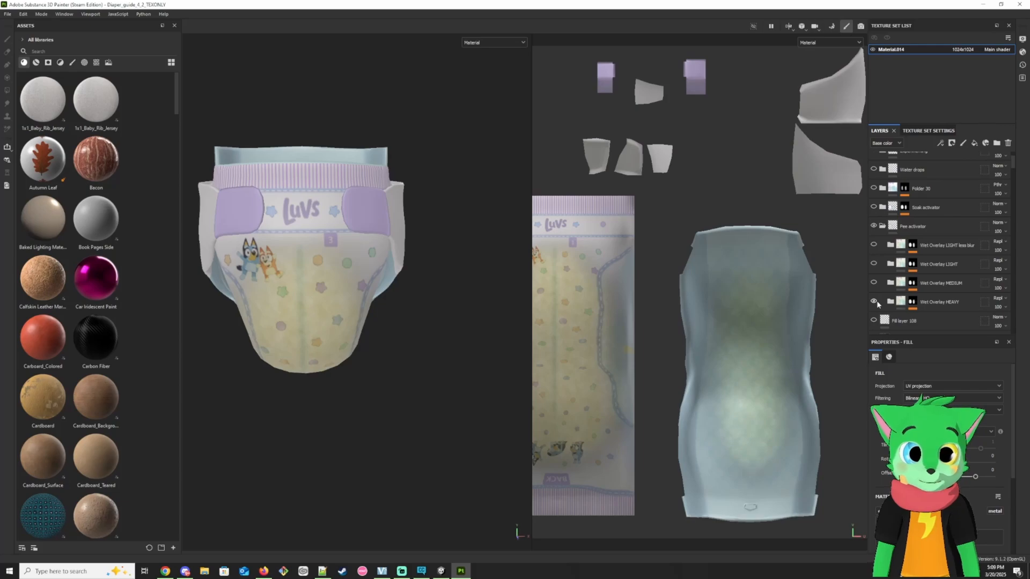
# Step: Inspect the heavy wet overlay from the side, then hide and collapse the Pee activator folder and view the clean diaper
pyautogui.keyDown('alt'); pyautogui.moveTo(417, 303); pyautogui.dragTo(487, 284); pyautogui.keyUp('alt')
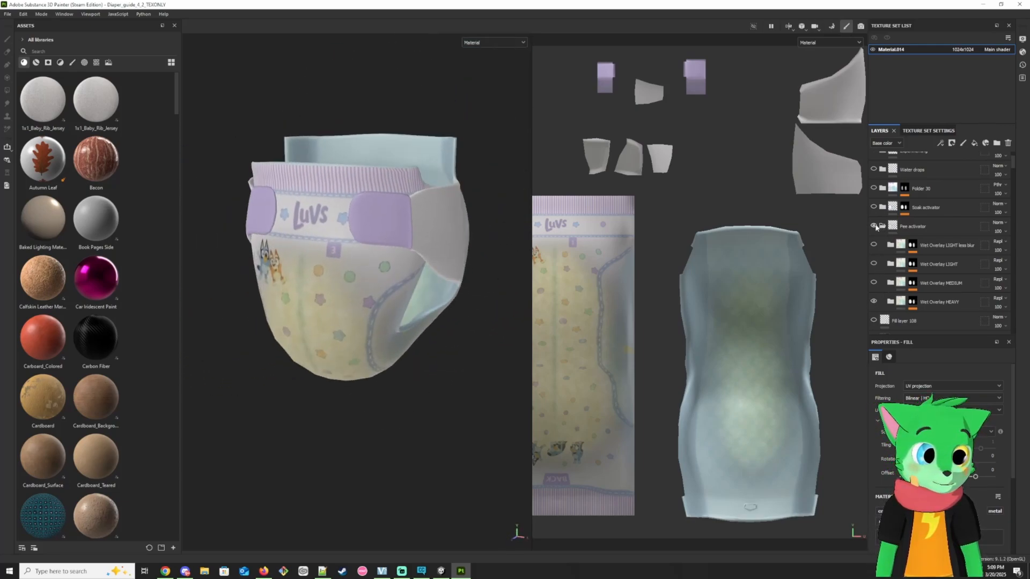
pyautogui.click(882, 227)
pyautogui.scroll(-5, 916, 258)
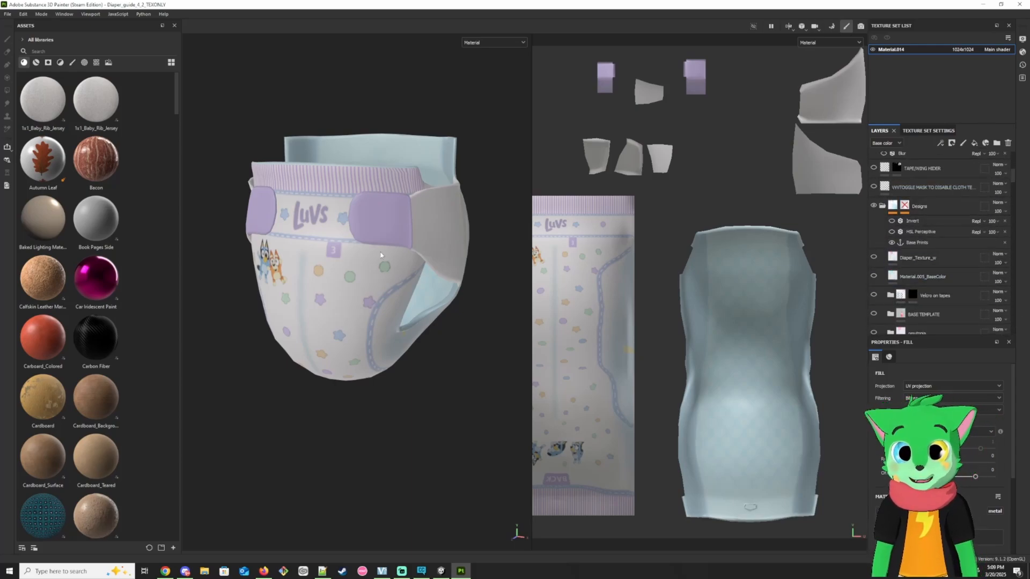
pyautogui.keyDown('alt'); pyautogui.moveTo(360, 266); pyautogui.dragTo(345, 232); pyautogui.keyUp('alt')
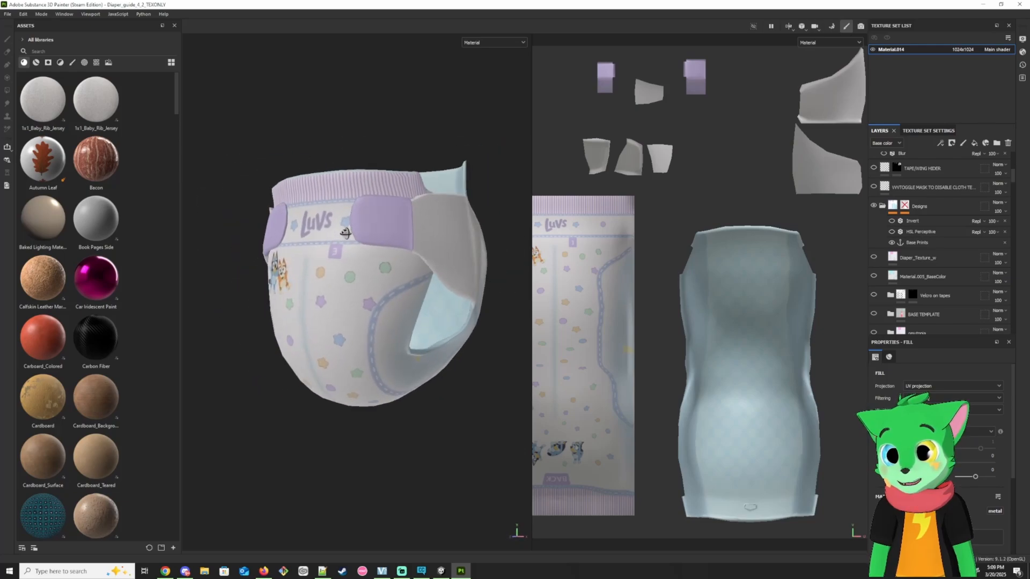
pyautogui.scroll(3, 372, 311)
pyautogui.keyDown('alt'); pyautogui.moveTo(372, 310); pyautogui.dragTo(416, 292); pyautogui.keyUp('alt')
# Step: Preview the diaper with the Designs folder's mask enabled, checking the model from several sides, and disable the mask again
pyautogui.click(905, 205)
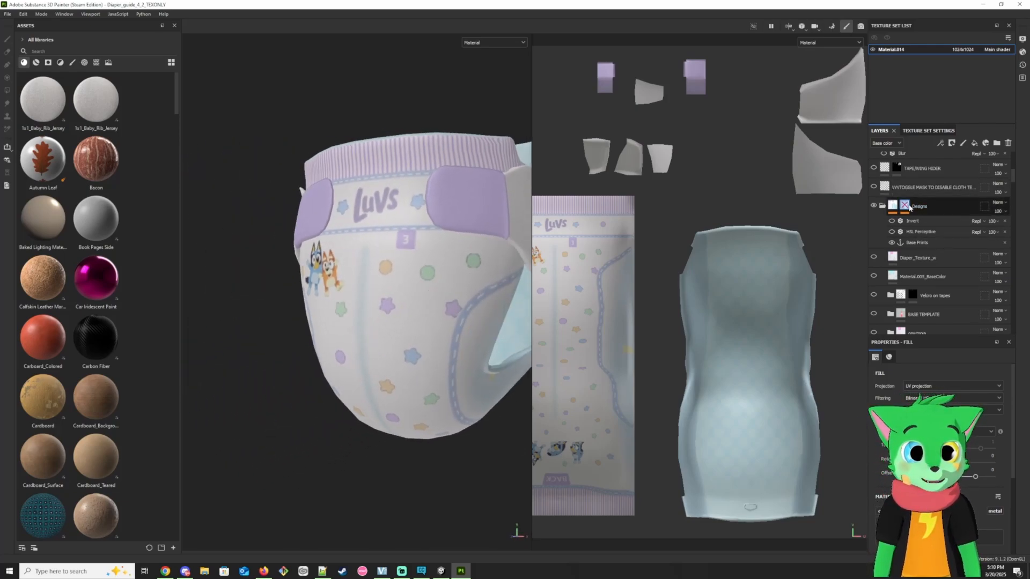
pyautogui.rightClick(907, 205)
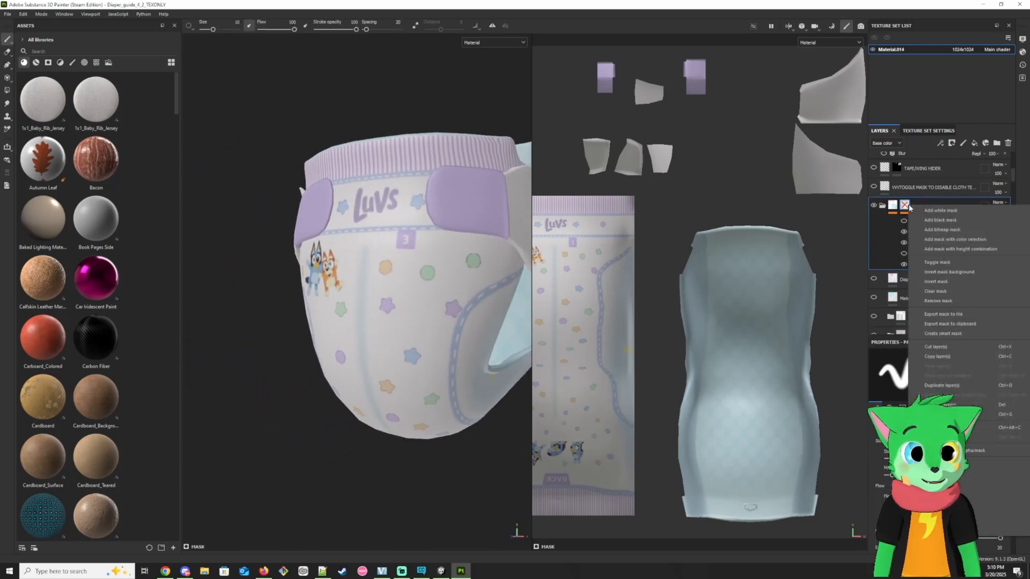
pyautogui.click(937, 263)
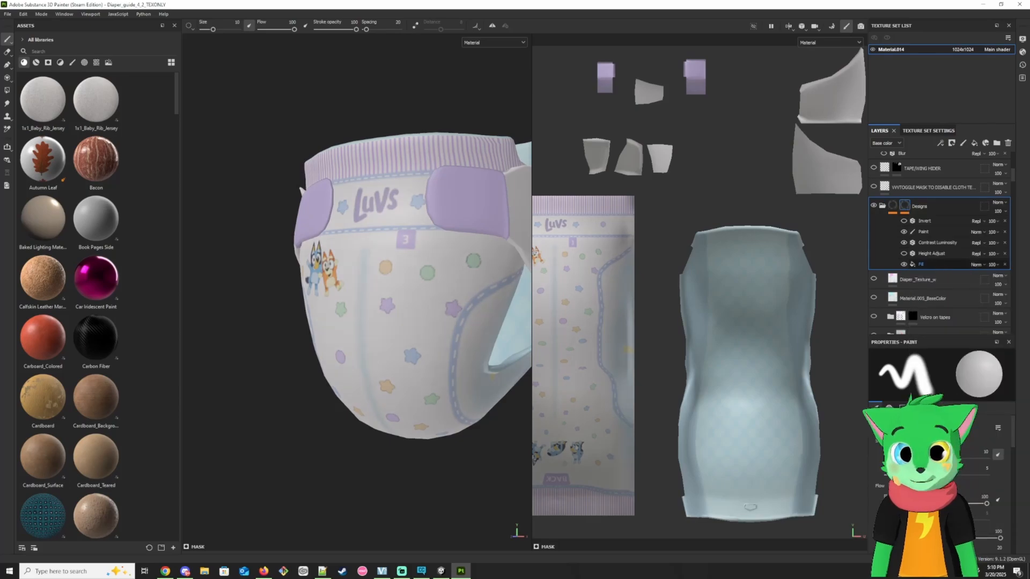
pyautogui.keyDown('alt'); pyautogui.moveTo(424, 233); pyautogui.dragTo(499, 214); pyautogui.keyUp('alt')
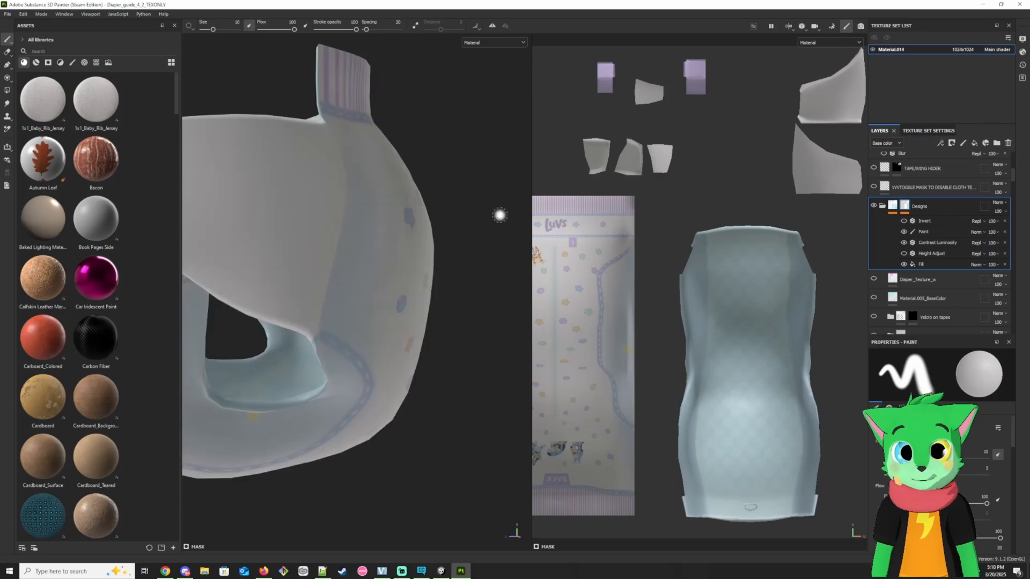
pyautogui.moveTo(423, 222)
pyautogui.keyDown('alt'); pyautogui.mouseDown()
pyautogui.moveTo(429, 239)
pyautogui.moveTo(457, 238)
pyautogui.moveTo(405, 217)
pyautogui.moveTo(405, 243)
pyautogui.moveTo(432, 211)
pyautogui.moveTo(376, 182)
pyautogui.moveTo(363, 225)
pyautogui.moveTo(351, 214)
pyautogui.mouseUp(); pyautogui.keyUp('alt')
pyautogui.keyDown('alt'); pyautogui.moveTo(352, 214); pyautogui.dragTo(379, 271, button='middle'); pyautogui.keyUp('alt')
pyautogui.keyDown('alt'); pyautogui.moveTo(379, 271); pyautogui.dragTo(425, 296); pyautogui.keyUp('alt')
pyautogui.keyDown('alt'); pyautogui.moveTo(425, 296); pyautogui.dragTo(265, 241, button='right'); pyautogui.keyUp('alt')
pyautogui.keyDown('alt'); pyautogui.moveTo(343, 321); pyautogui.dragTo(349, 255, button='middle'); pyautogui.keyUp('alt')
pyautogui.keyDown('alt'); pyautogui.moveTo(378, 252); pyautogui.dragTo(395, 276); pyautogui.keyUp('alt')
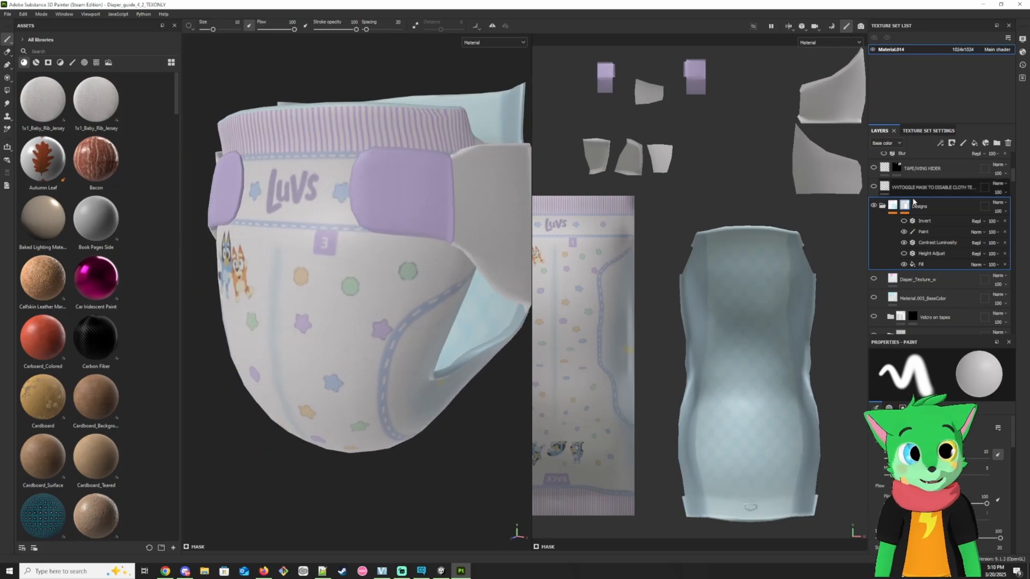
pyautogui.rightClick(905, 206)
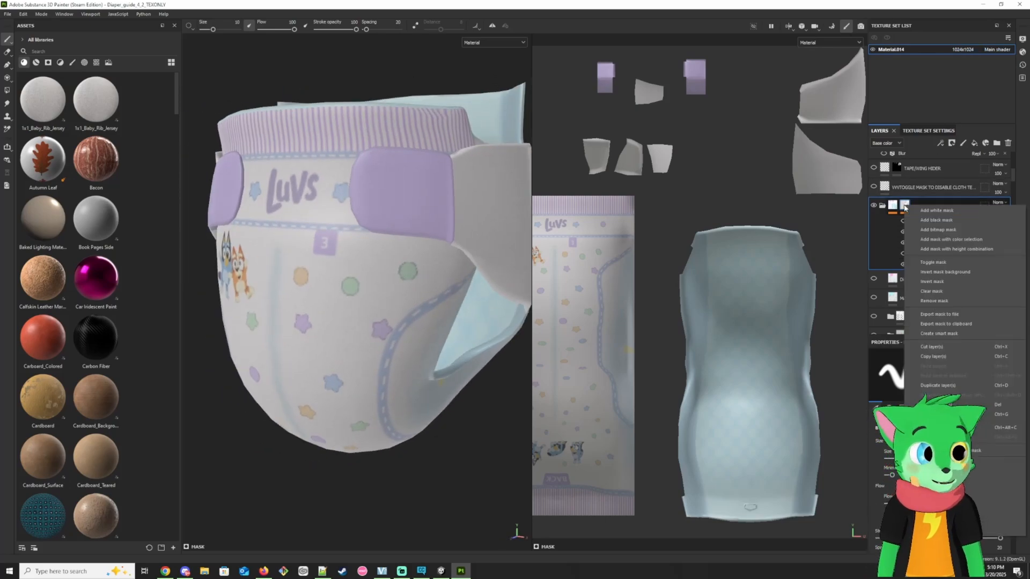
pyautogui.click(934, 263)
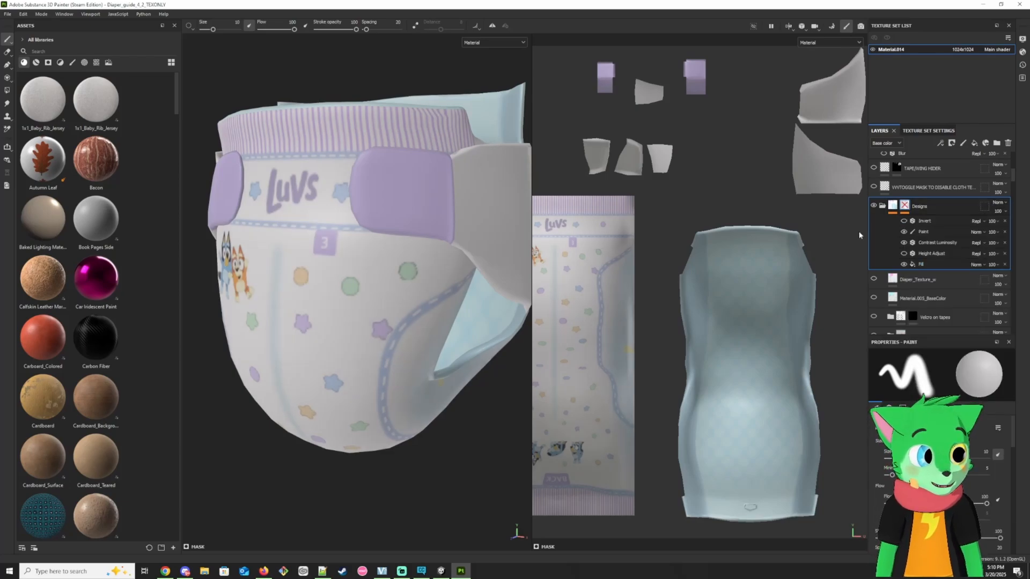
# Step: Show the BASE TEMPLATE folder, inspect its color-coded regions inside and outside the diaper, and hide the folder again
pyautogui.scroll(-3, 917, 281)
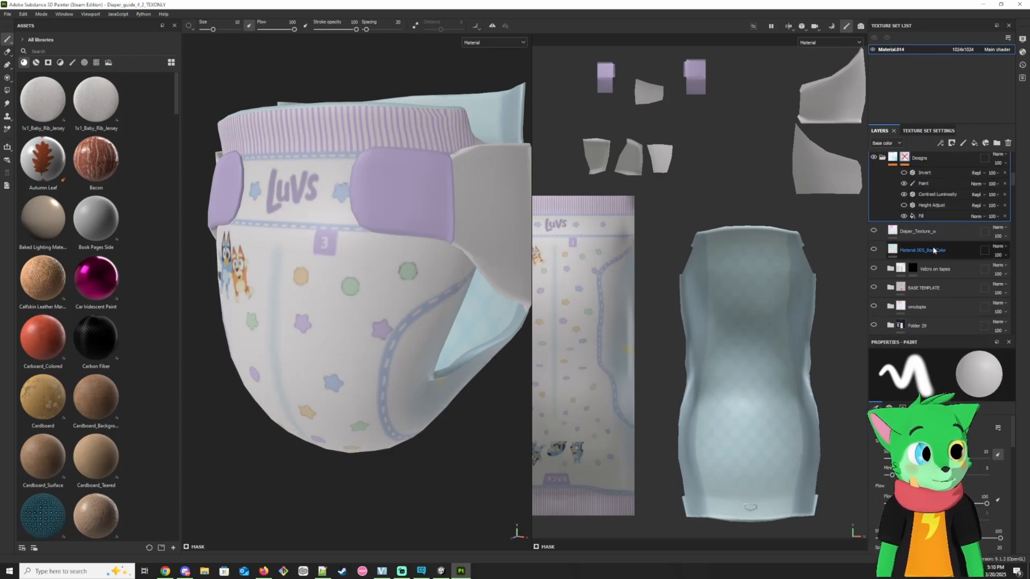
pyautogui.click(955, 261)
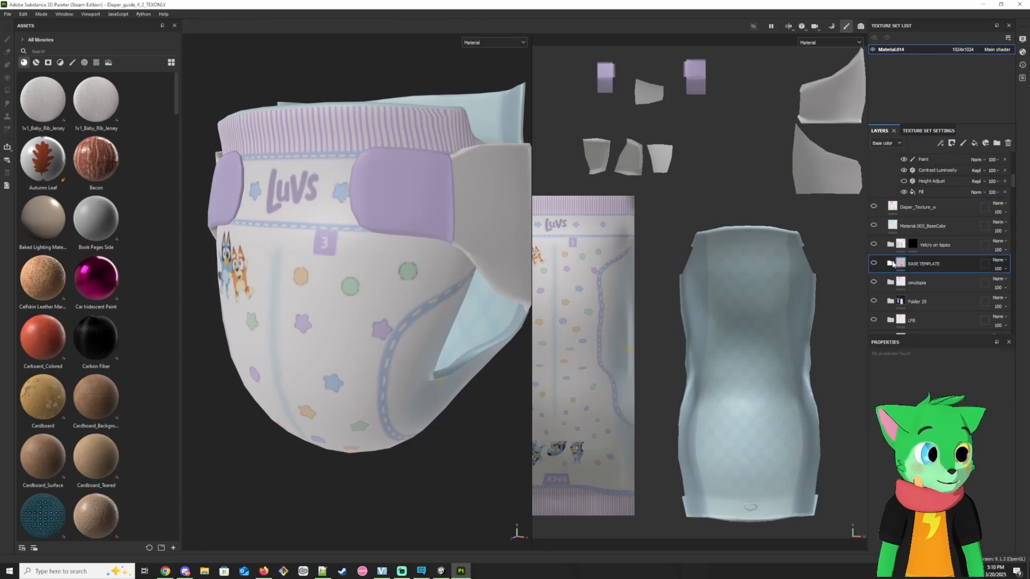
pyautogui.rightClick(954, 265)
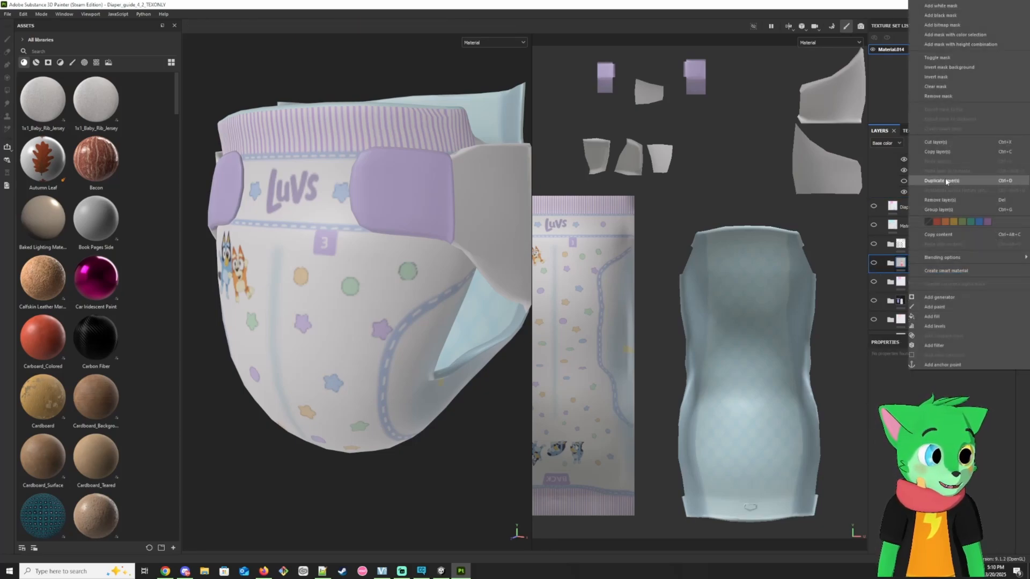
pyautogui.click(873, 264)
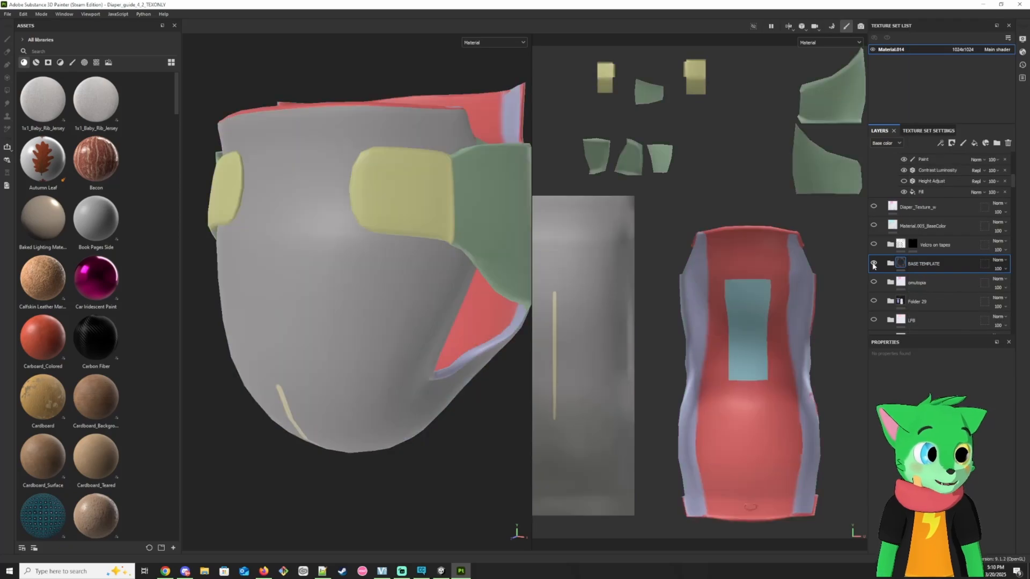
pyautogui.keyDown('alt'); pyautogui.moveTo(393, 170); pyautogui.dragTo(369, 290); pyautogui.keyUp('alt')
pyautogui.keyDown('alt'); pyautogui.moveTo(406, 439); pyautogui.dragTo(387, 262); pyautogui.keyUp('alt')
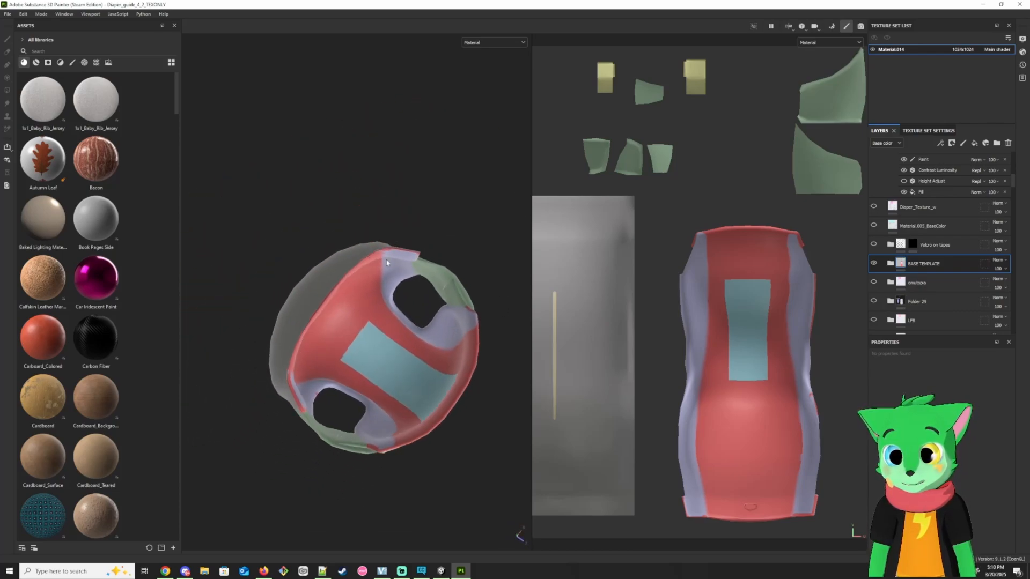
pyautogui.keyDown('alt'); pyautogui.moveTo(465, 361); pyautogui.dragTo(554, 365); pyautogui.keyUp('alt')
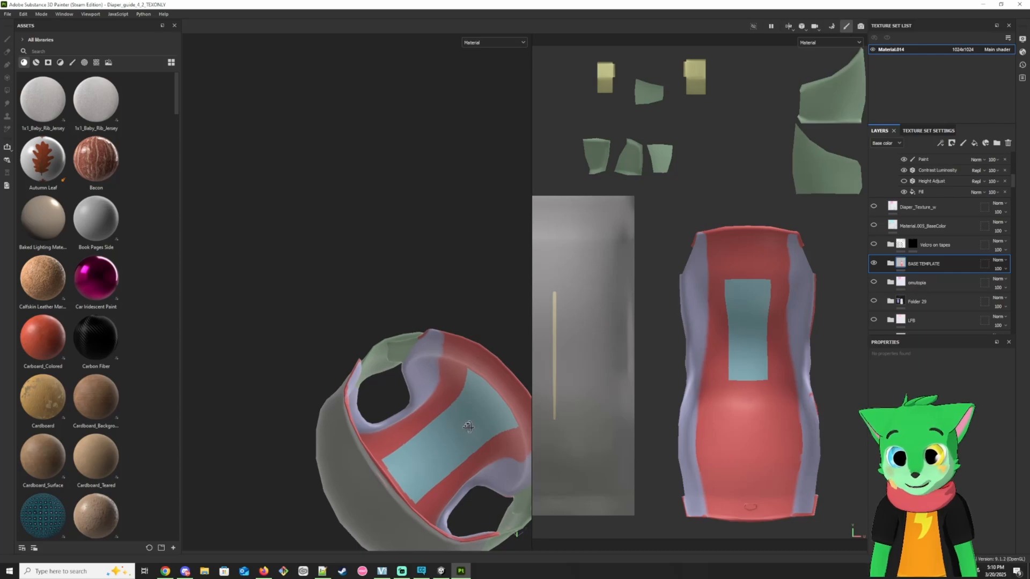
pyautogui.keyDown('alt'); pyautogui.moveTo(449, 436); pyautogui.dragTo(327, 456); pyautogui.keyUp('alt')
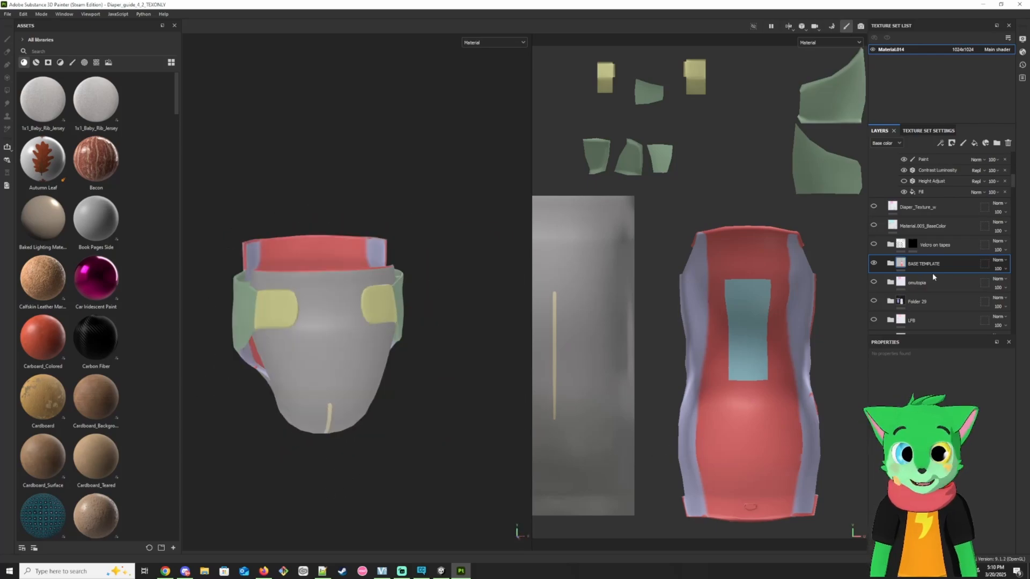
pyautogui.click(873, 262)
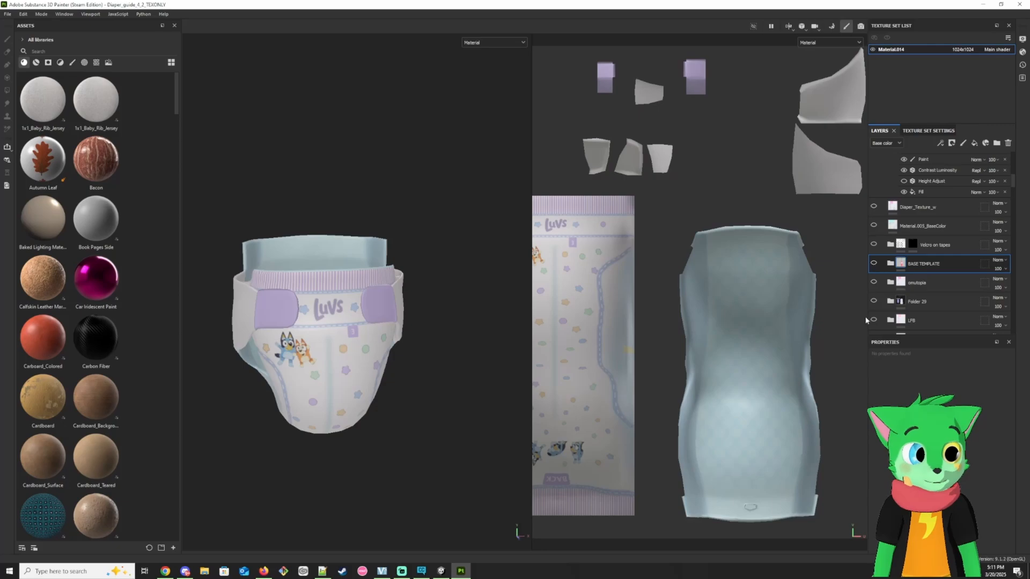
# Step: Browse the brand design folders inside Designs, collapsing the Luvs folder and the Designs folder itself
pyautogui.scroll(-3, 926, 261)
pyautogui.click(933, 235)
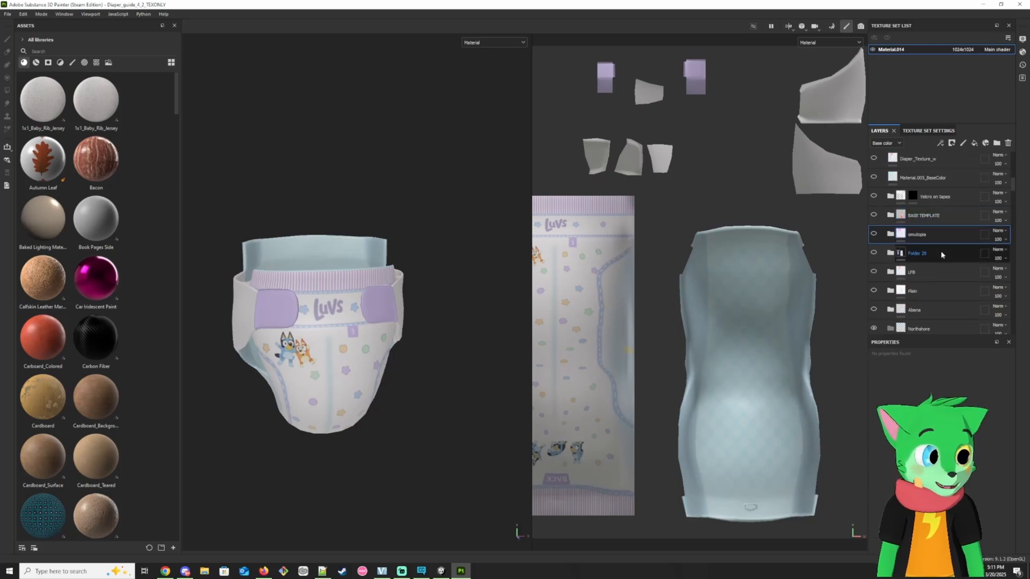
pyautogui.click(948, 310)
pyautogui.scroll(-6, 948, 310)
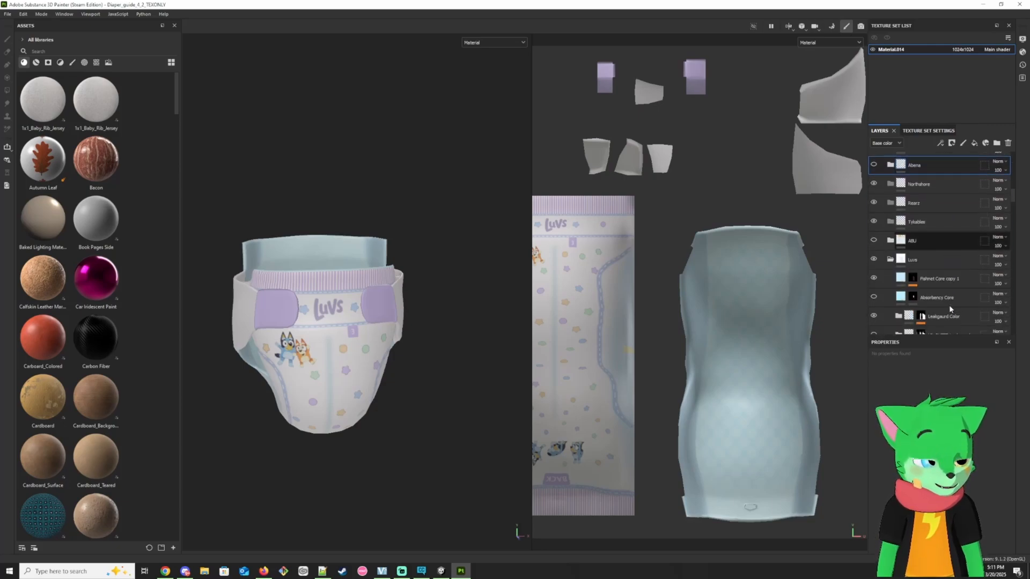
pyautogui.click(890, 260)
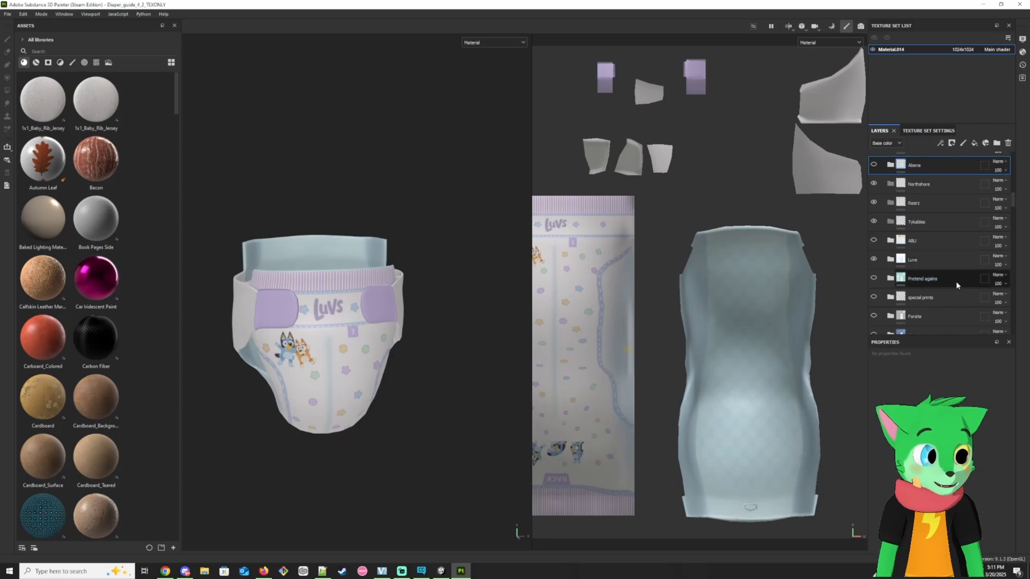
pyautogui.scroll(-4, 955, 290)
pyautogui.scroll(1, 942, 266)
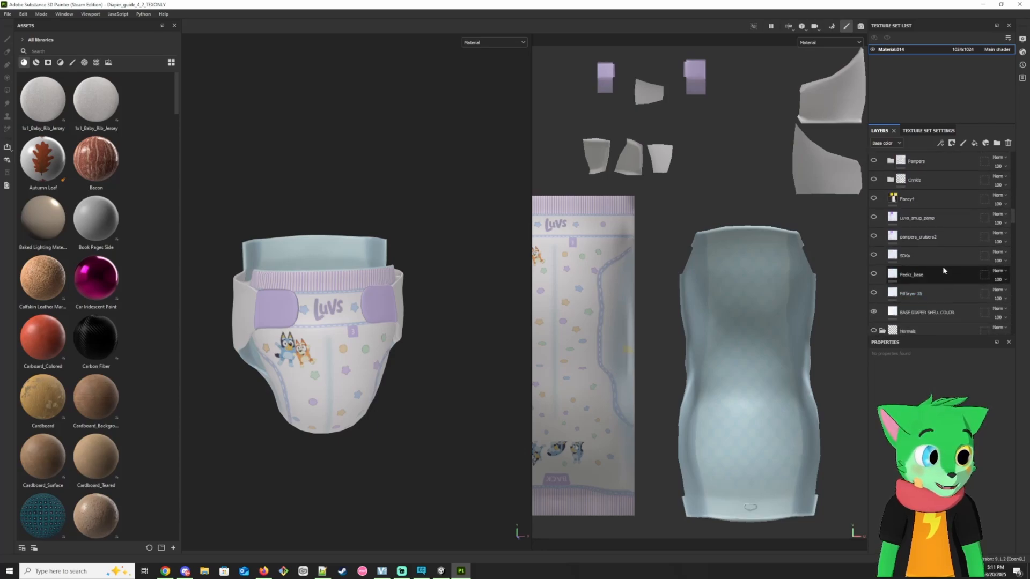
pyautogui.scroll(8, 944, 298)
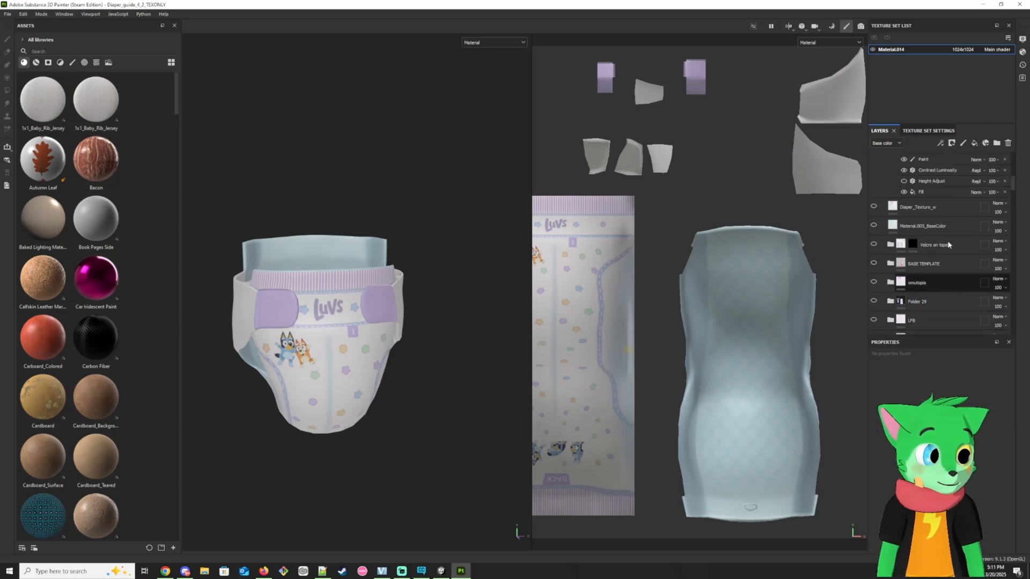
pyautogui.scroll(1, 926, 271)
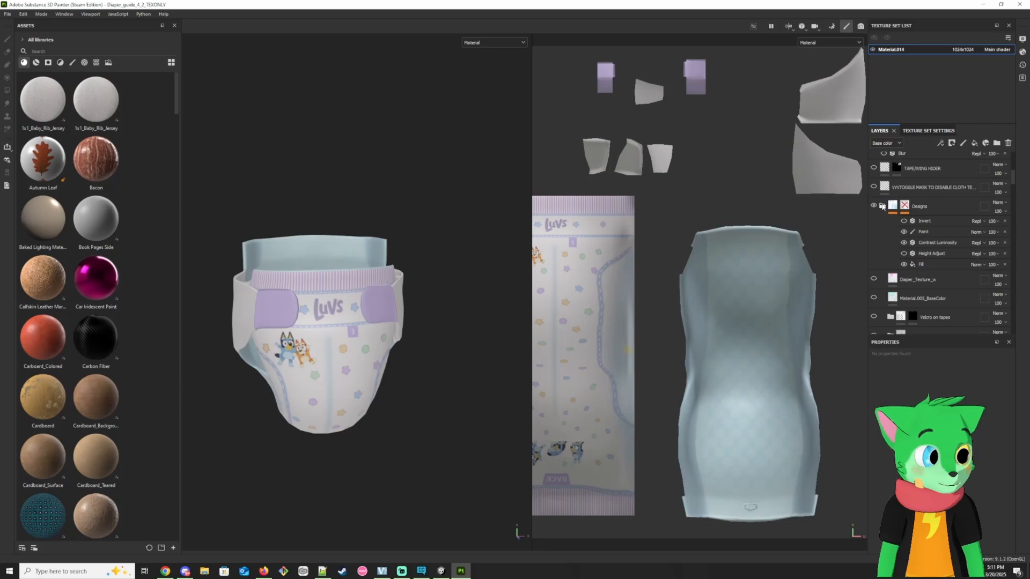
pyautogui.scroll(-3, 945, 215)
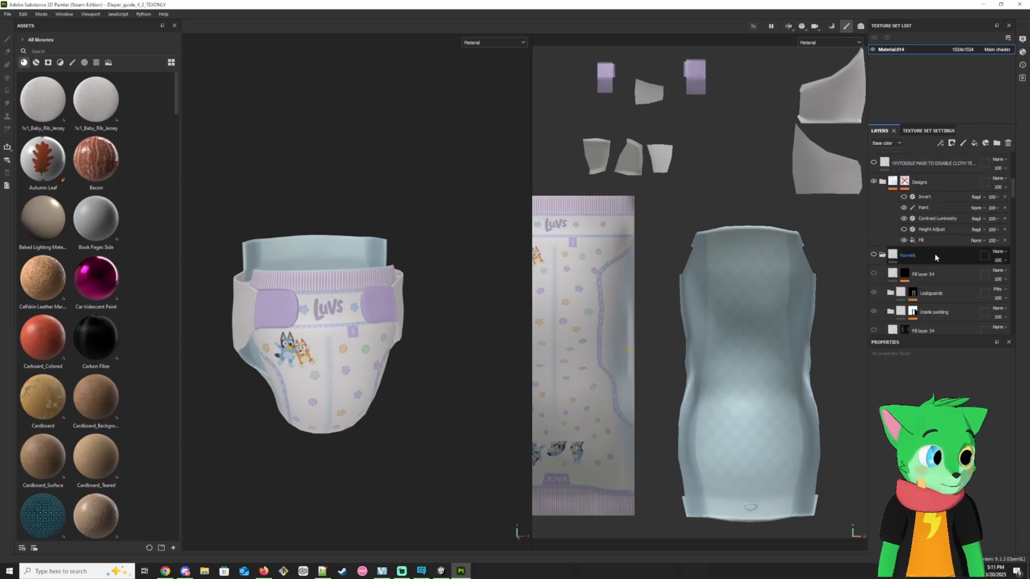
# Step: Collapse the Normals folder, make it visible and inspect the surface detail around the diaper's leg opening and front
pyautogui.click(884, 256)
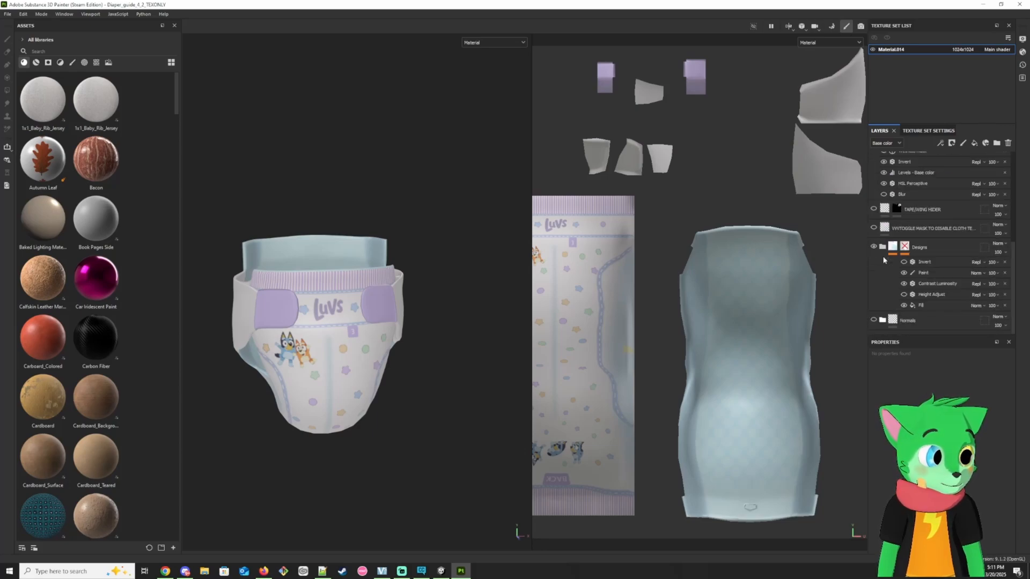
pyautogui.click(873, 321)
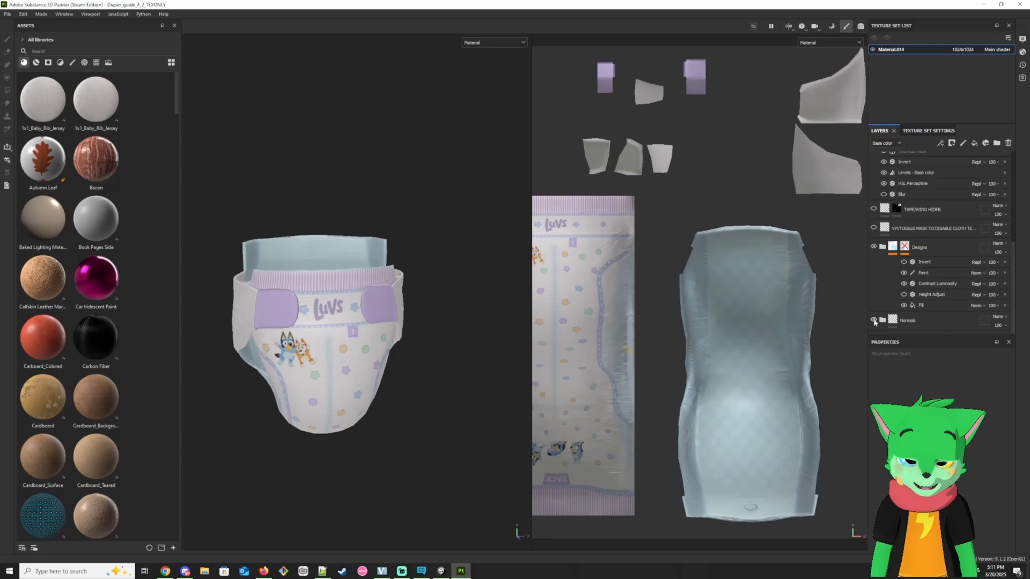
pyautogui.keyDown('alt'); pyautogui.moveTo(496, 301); pyautogui.dragTo(382, 273); pyautogui.keyUp('alt')
pyautogui.scroll(3, 439, 306)
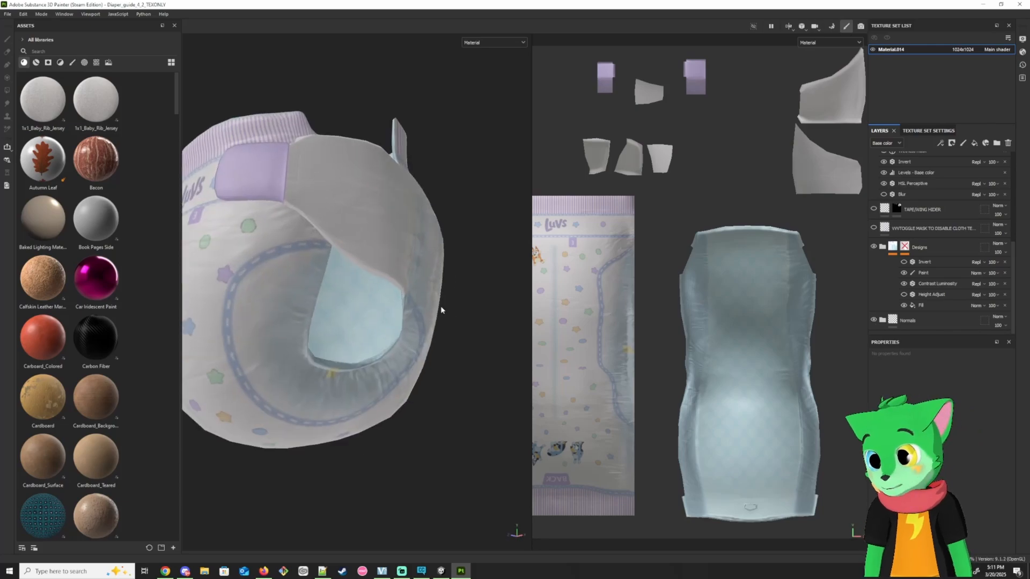
pyautogui.keyDown('alt'); pyautogui.moveTo(332, 306); pyautogui.dragTo(364, 306); pyautogui.keyUp('alt')
pyautogui.keyDown('alt'); pyautogui.moveTo(365, 306); pyautogui.dragTo(255, 253, button='right'); pyautogui.keyUp('alt')
pyautogui.moveTo(364, 268)
pyautogui.keyDown('alt'); pyautogui.mouseDown()
pyautogui.moveTo(94, 309)
pyautogui.moveTo(257, 343)
pyautogui.moveTo(363, 384)
pyautogui.moveTo(377, 332)
pyautogui.moveTo(384, 379)
pyautogui.moveTo(516, 531)
pyautogui.moveTo(565, 544)
pyautogui.moveTo(625, 405)
pyautogui.moveTo(278, 443)
pyautogui.moveTo(250, 523)
pyautogui.moveTo(396, 427)
pyautogui.moveTo(364, 279)
pyautogui.mouseUp(); pyautogui.keyUp('alt')
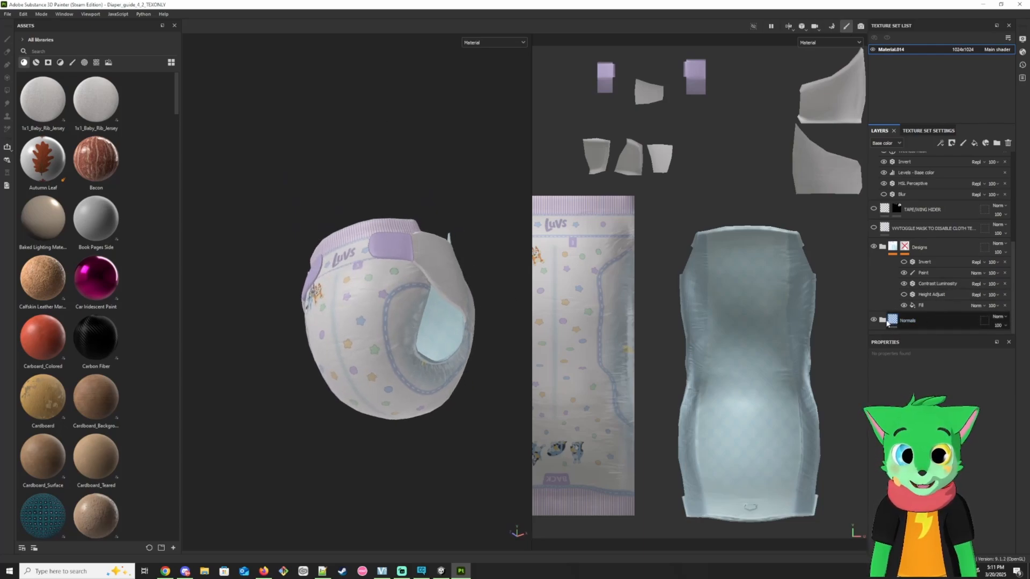
pyautogui.scroll(-3, 885, 322)
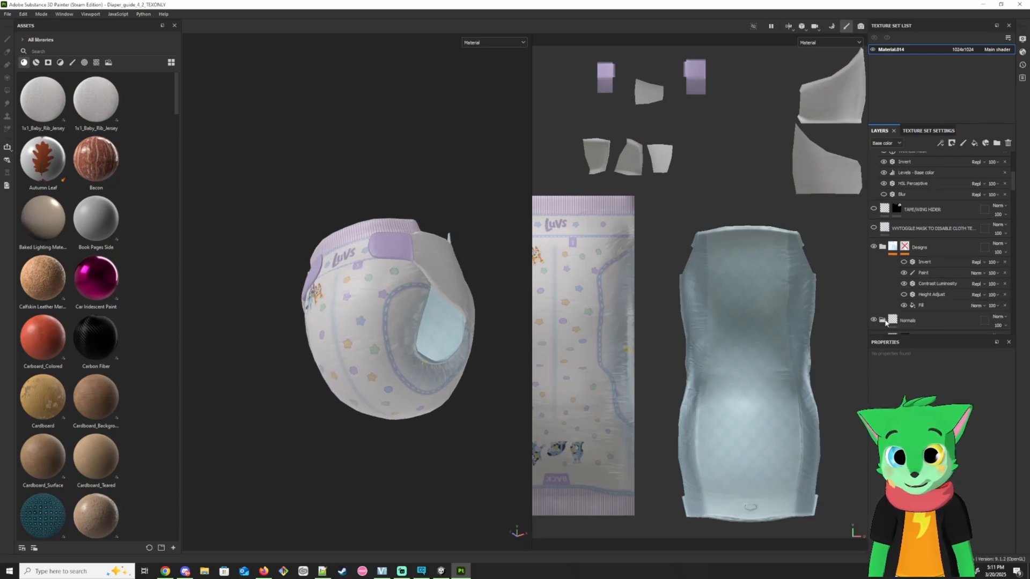
pyautogui.scroll(3, 885, 322)
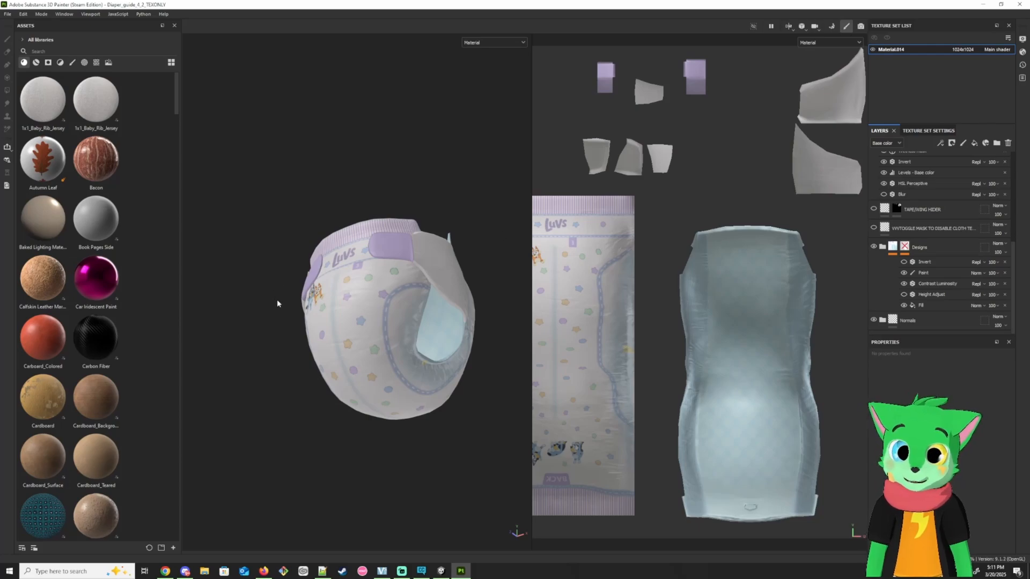
pyautogui.keyDown('alt'); pyautogui.moveTo(277, 304); pyautogui.dragTo(350, 317); pyautogui.keyUp('alt')
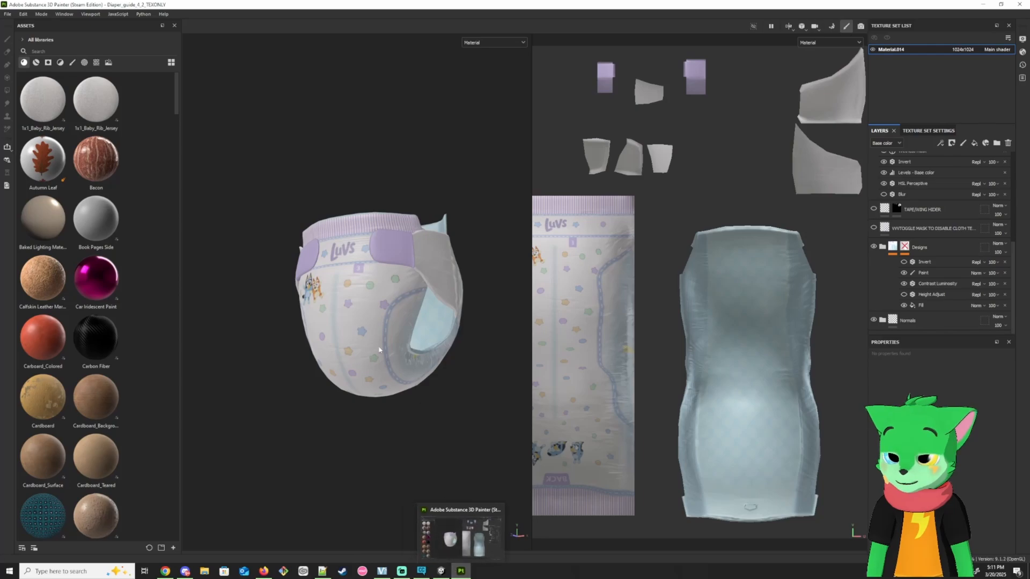
# Step: Switch to Unity, select the Textures object under DuoFit SFW and review the pages of its diaper and pullup toggles
pyautogui.click(440, 570)
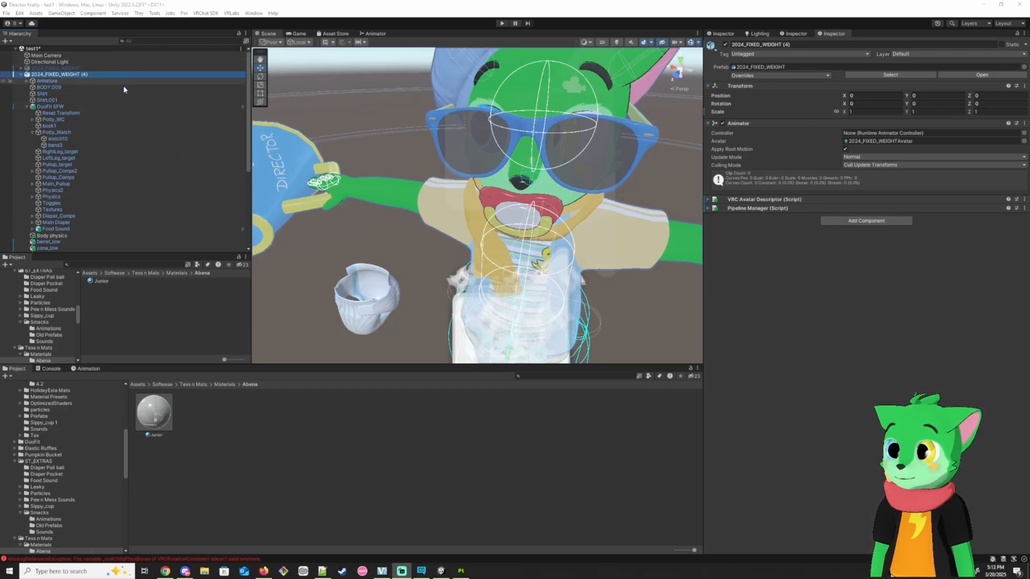
pyautogui.click(85, 209)
pyautogui.scroll(-10, 891, 183)
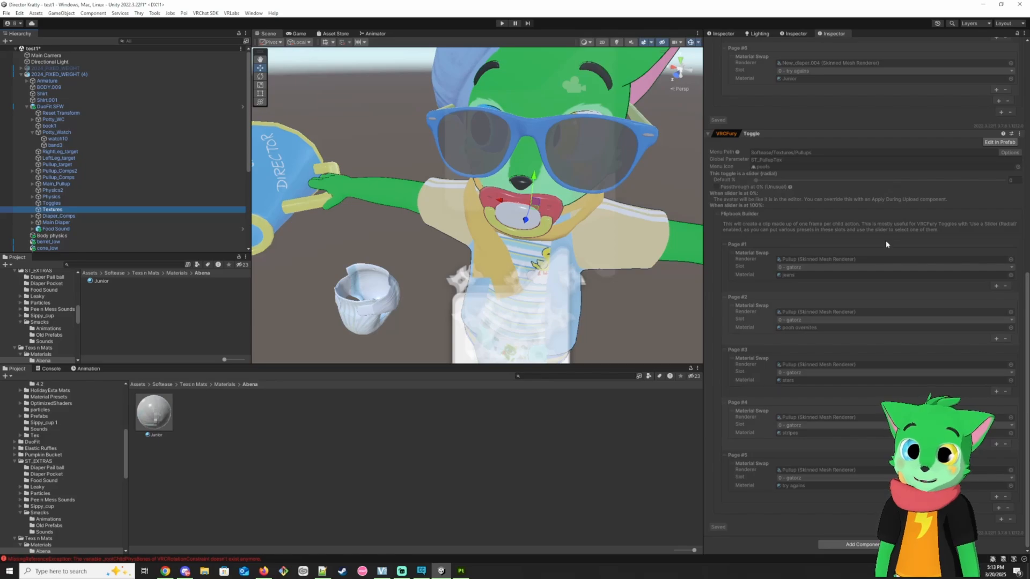
pyautogui.scroll(10, 858, 413)
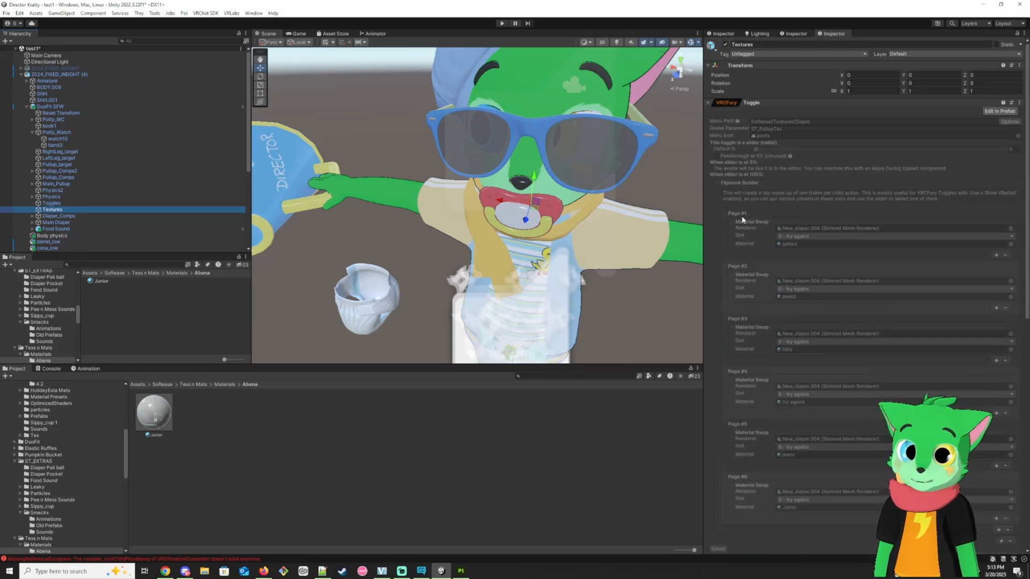
# Step: Examine the flipbook pages of the diaper and pullup texture toggles, comparing each page's renderer, slot and swapped material
pyautogui.scroll(-4, 808, 365)
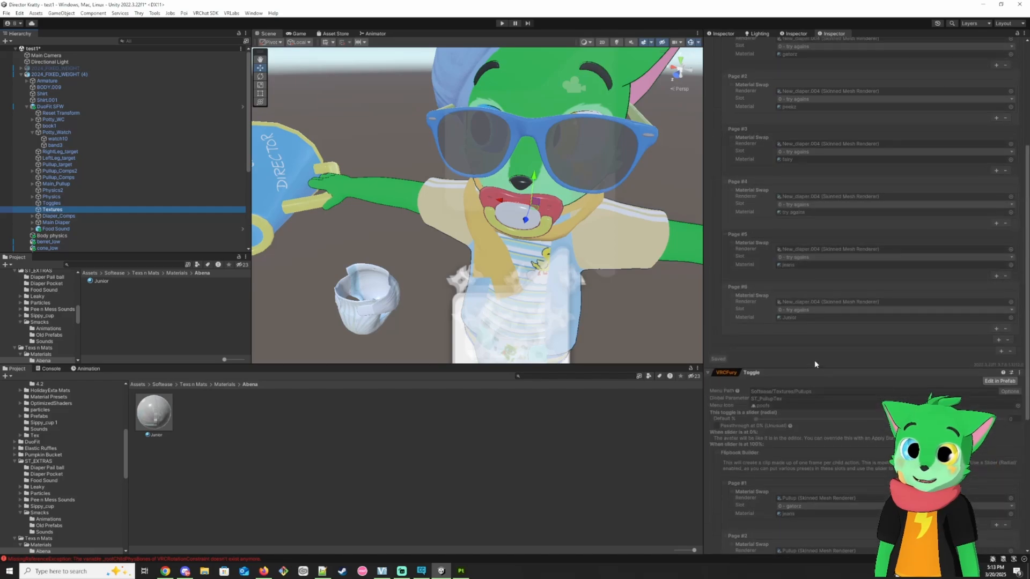
pyautogui.scroll(4, 814, 359)
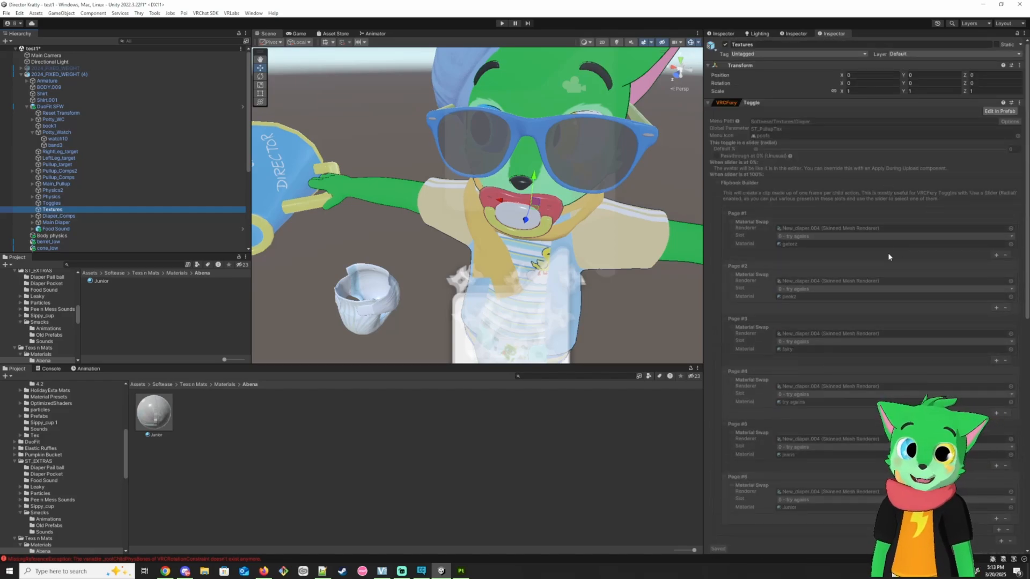
pyautogui.scroll(-4, 794, 227)
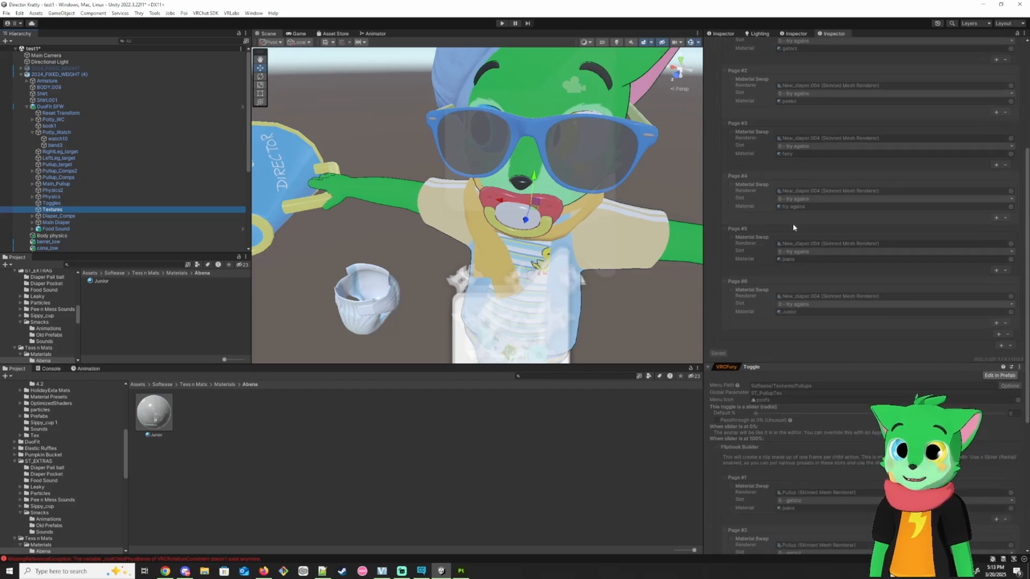
pyautogui.scroll(-5, 793, 348)
pyautogui.scroll(5, 793, 435)
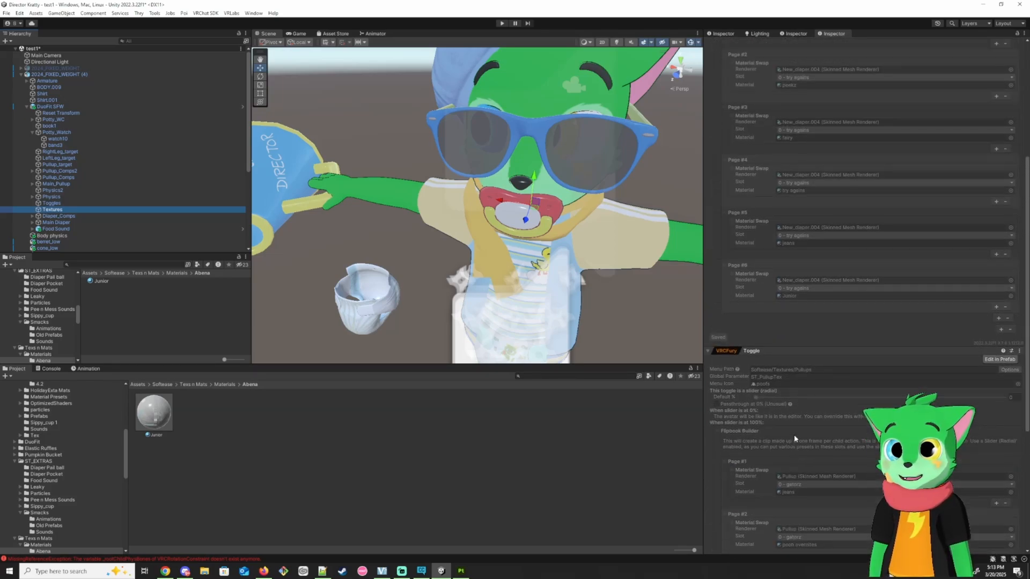
pyautogui.scroll(3, 787, 394)
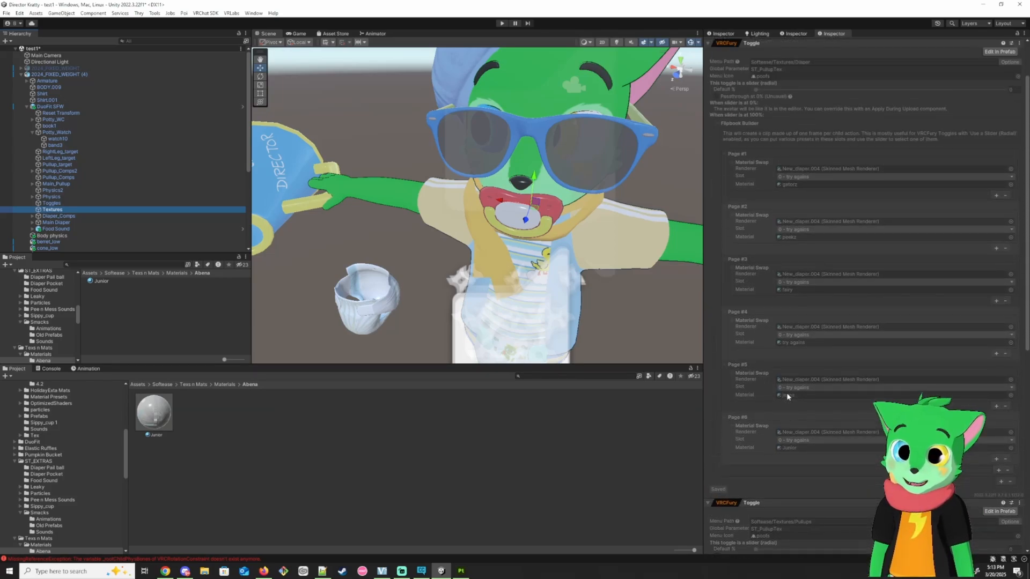
pyautogui.scroll(-7, 755, 410)
pyautogui.scroll(4, 755, 464)
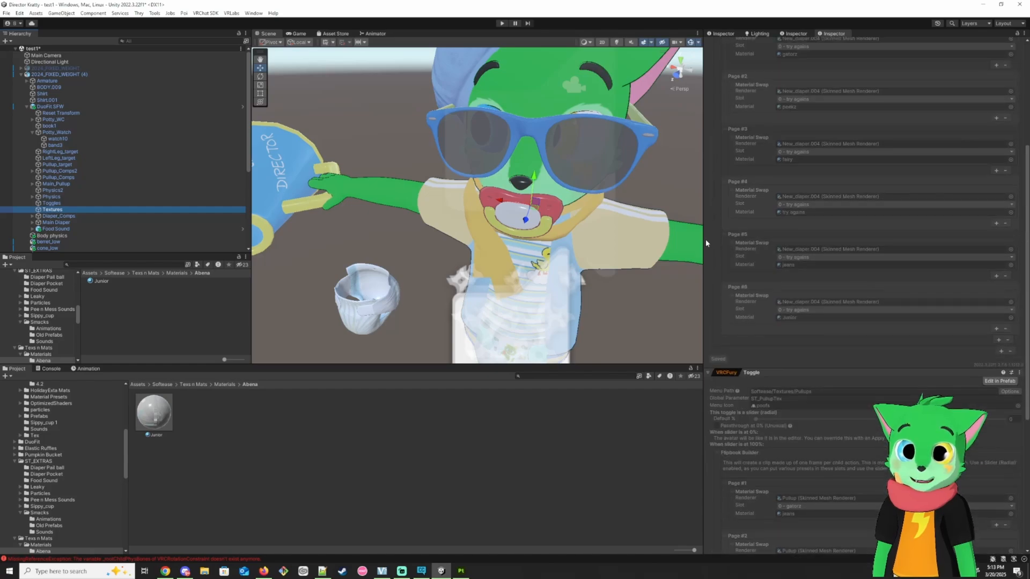
pyautogui.scroll(-5, 751, 322)
pyautogui.scroll(5, 772, 365)
pyautogui.scroll(-4, 787, 383)
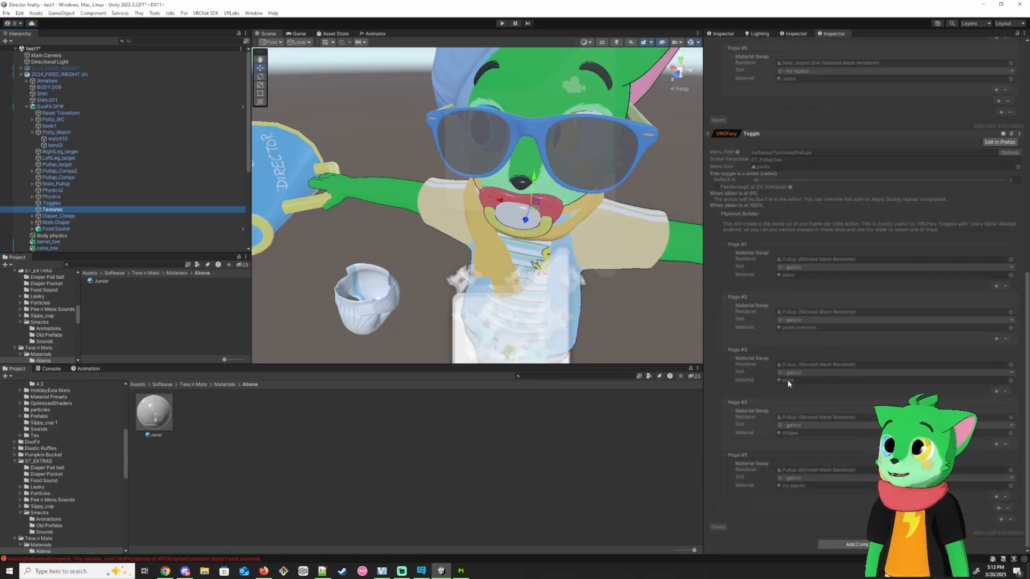
# Step: Select the 2024_FIXED_WEIGHT (4) avatar and go through its PeeSounds, Diaper ball ADDON, MessSounds and Leaky add-on objects
pyautogui.click(84, 76)
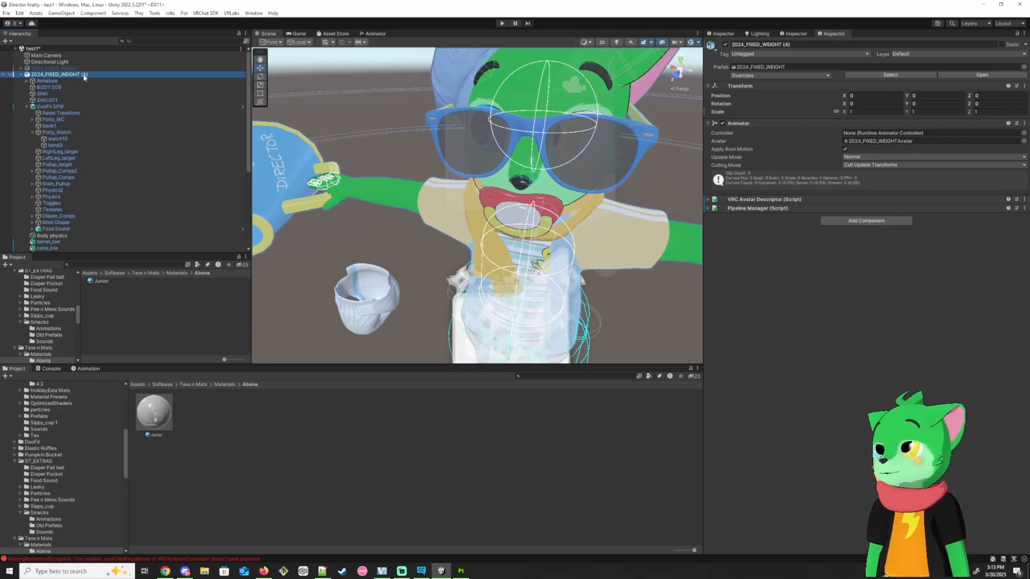
pyautogui.scroll(-10, 84, 76)
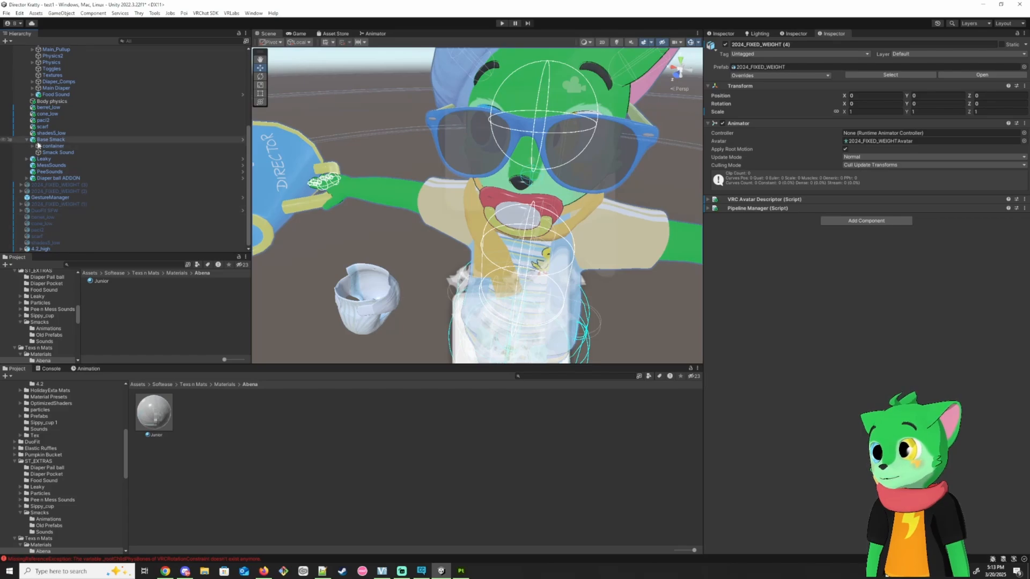
pyautogui.click(59, 171)
pyautogui.click(65, 178)
pyautogui.click(68, 171)
pyautogui.click(70, 165)
pyautogui.click(75, 161)
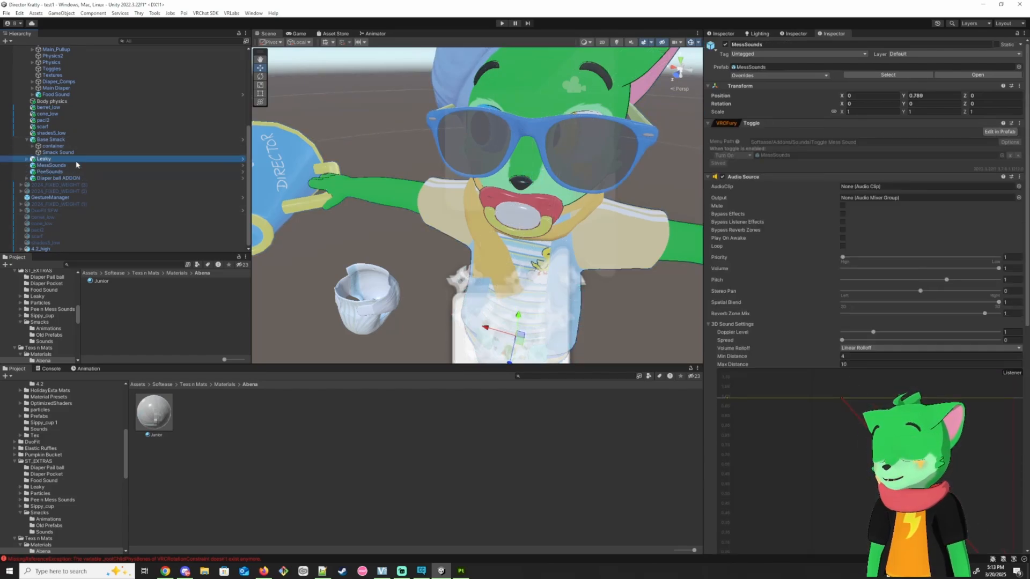
# Step: Review the toggle and armature link setup of the shades, cone, scarf and pacifier props, then the DuoFit SFW prefab's components
pyautogui.click(97, 133)
pyautogui.scroll(2, 98, 131)
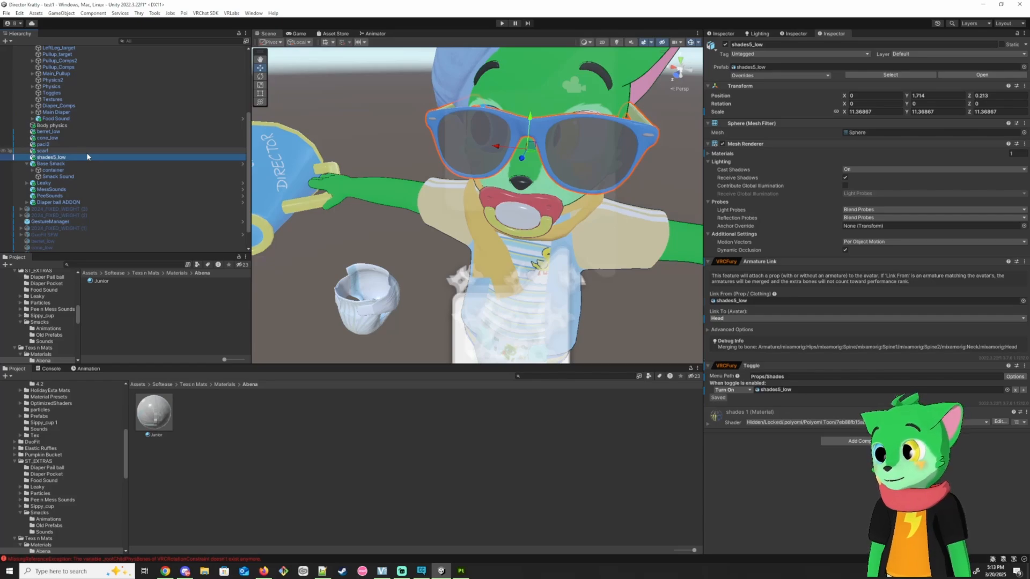
pyautogui.click(62, 137)
pyautogui.click(52, 152)
pyautogui.click(59, 145)
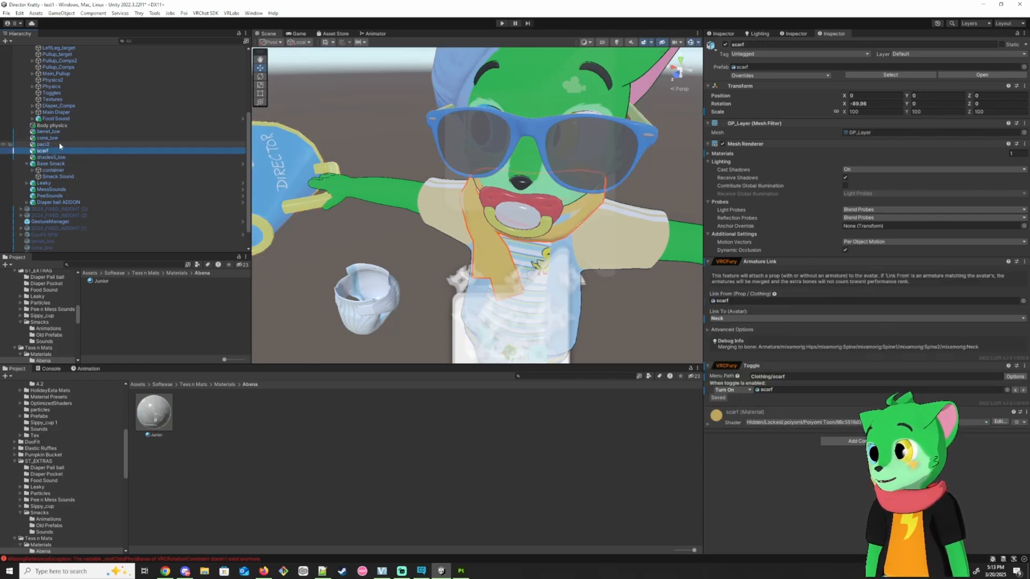
pyautogui.scroll(6, 76, 182)
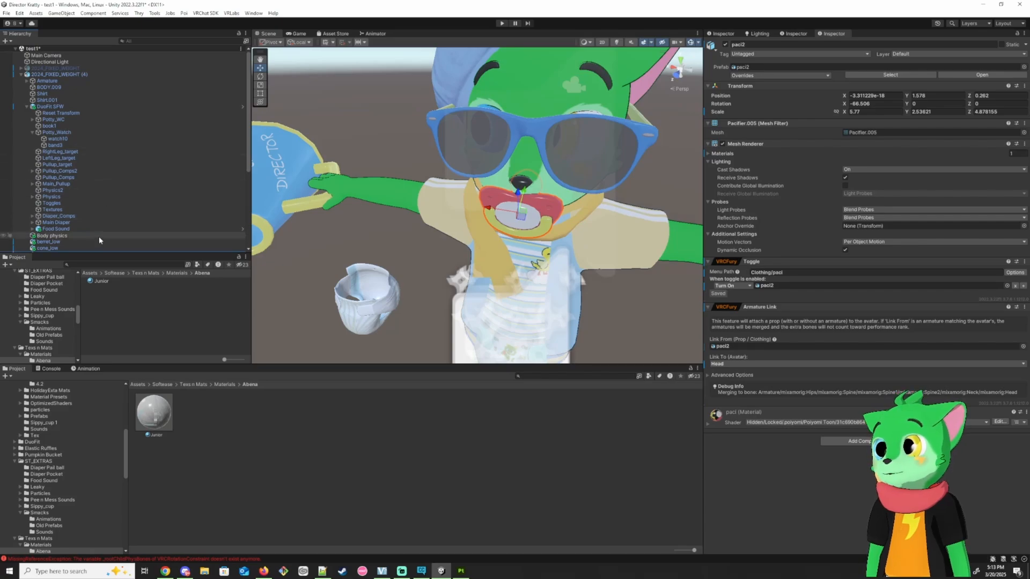
pyautogui.click(70, 107)
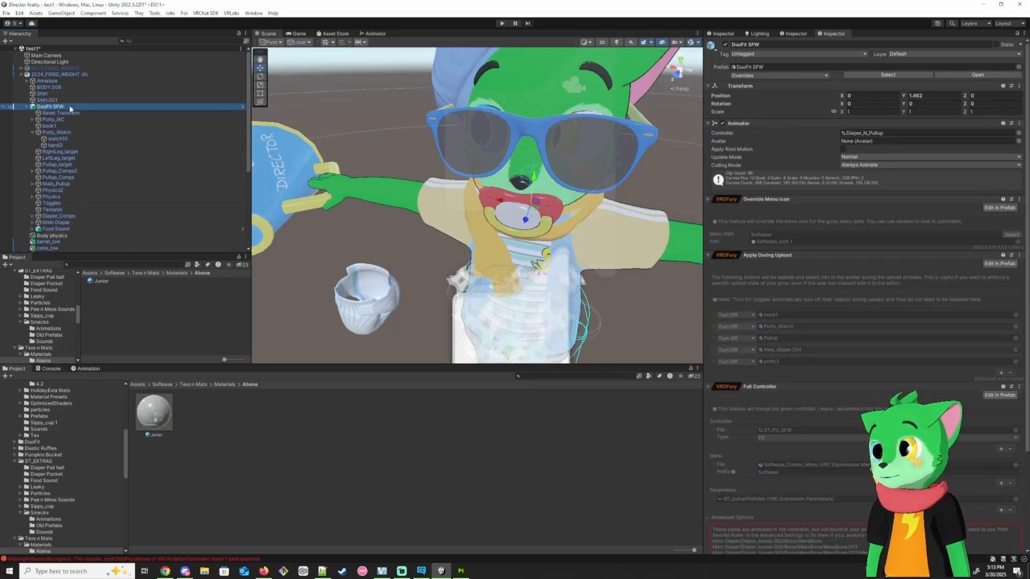
# Step: Add a VRCFury Blendshape Optimizer component to the 2024_FIXED_WEIGHT (4) avatar root
pyautogui.click(77, 74)
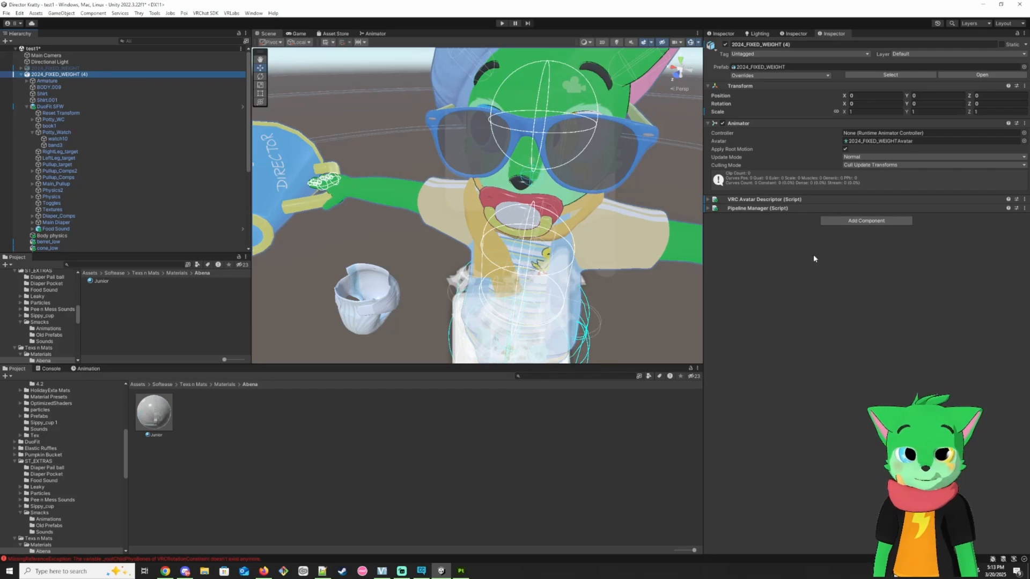
pyautogui.click(873, 221)
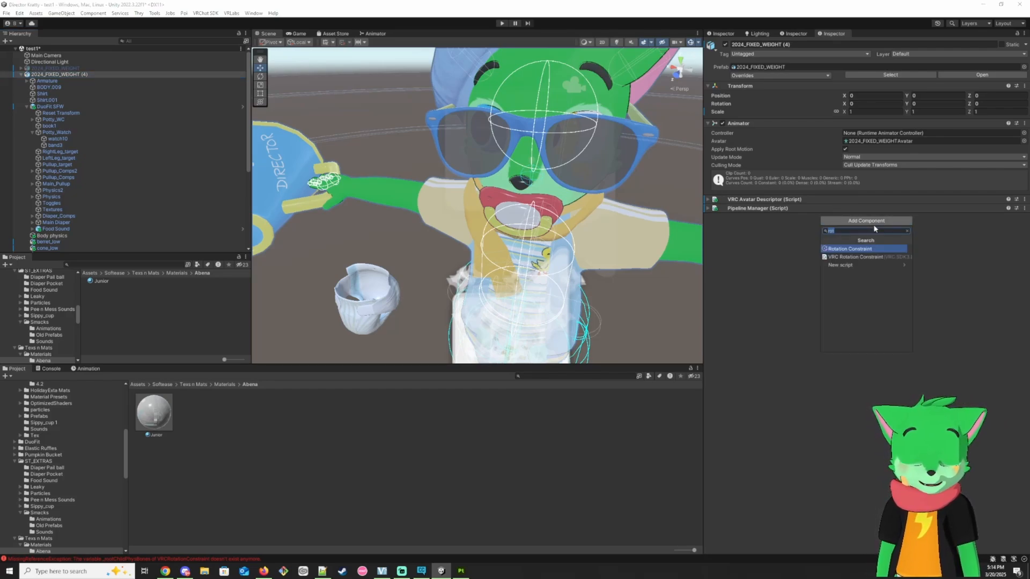
pyautogui.write('blend')
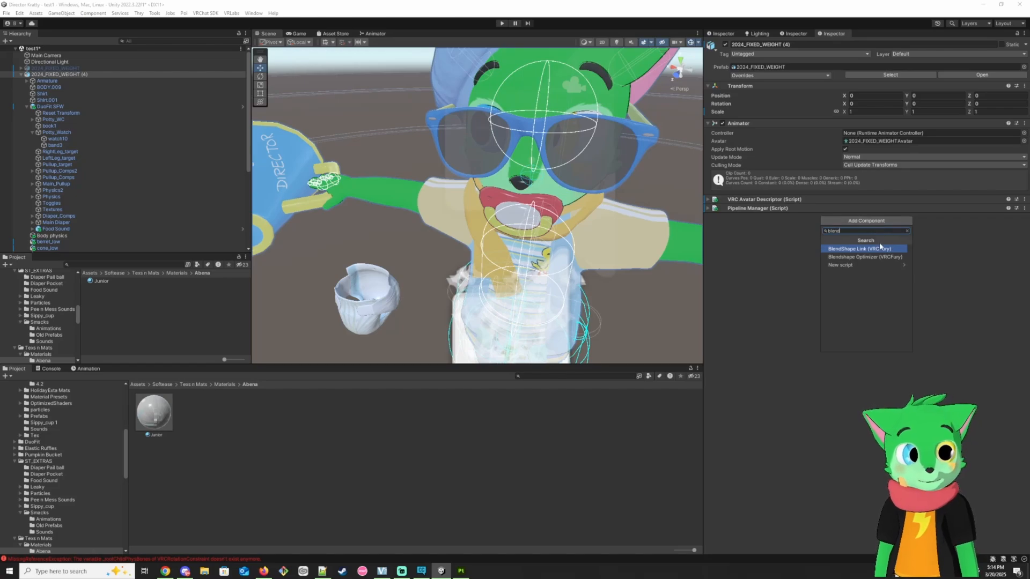
pyautogui.click(868, 257)
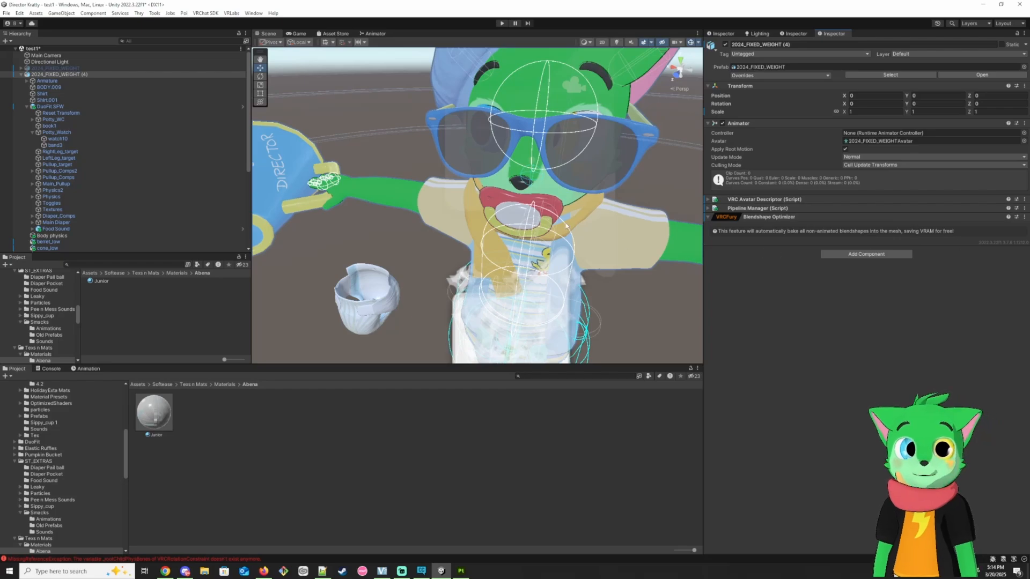
# Step: Select New_diaper.004 under Main Diaper, expand its BlendShapes and look through the full list of customization and avatar-specific shapes
pyautogui.scroll(-5, 65, 176)
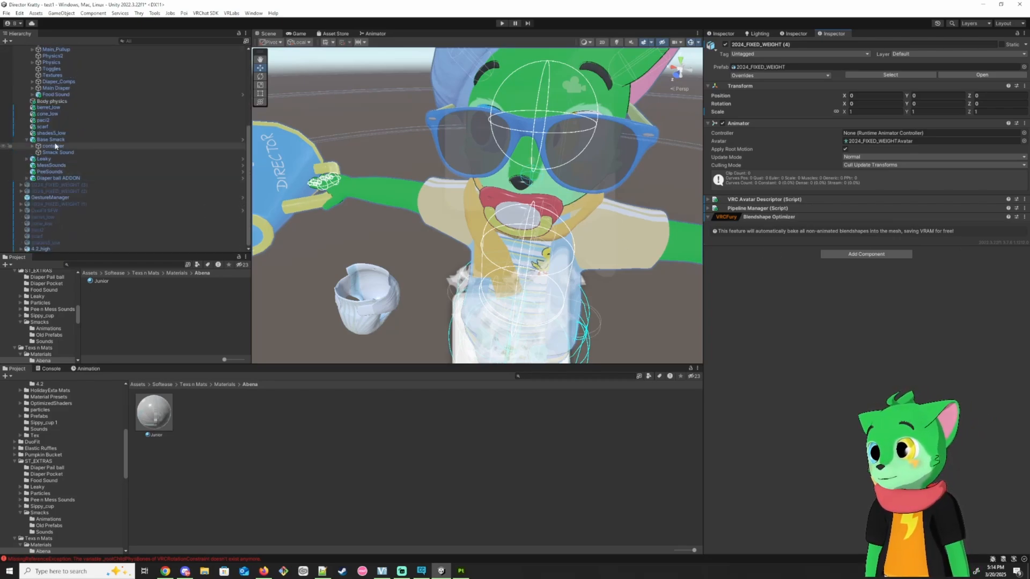
pyautogui.click(32, 88)
pyautogui.click(73, 179)
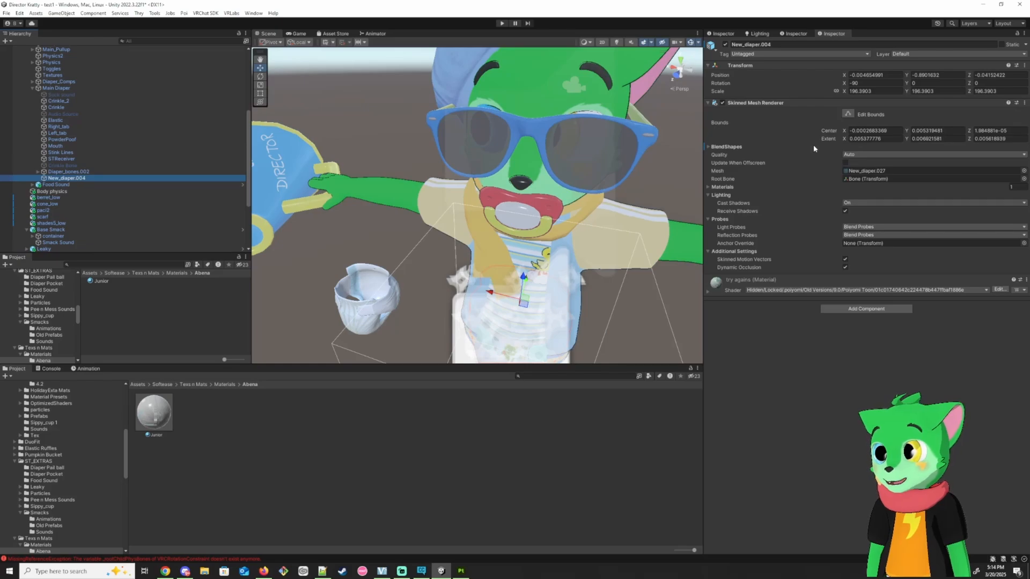
pyautogui.click(713, 146)
pyautogui.scroll(-3, 719, 143)
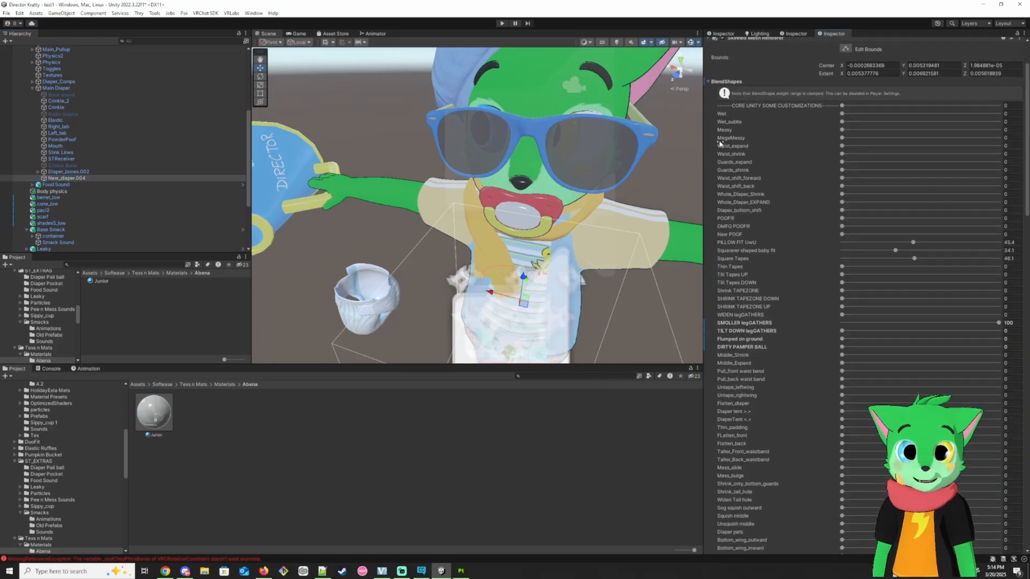
pyautogui.scroll(-15, 720, 142)
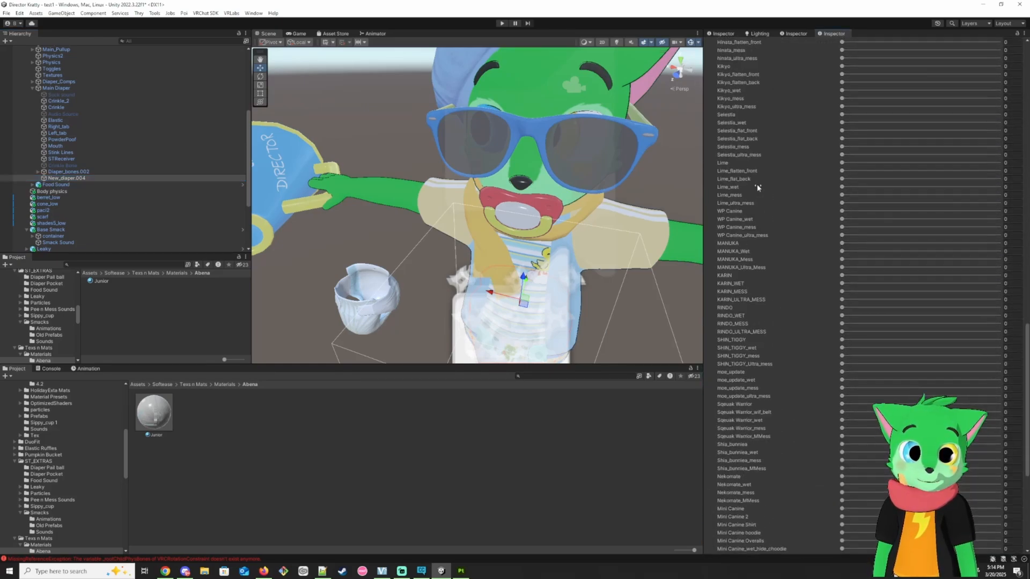
pyautogui.scroll(15, 757, 187)
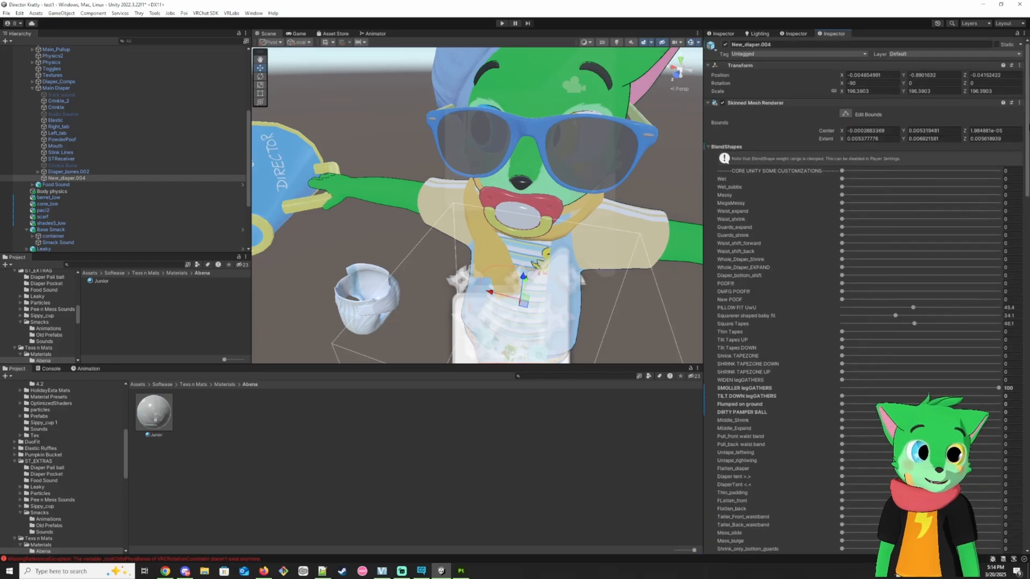
pyautogui.moveTo(1026, 121)
pyautogui.mouseDown()
pyautogui.moveTo(1028, 424)
pyautogui.moveTo(1028, 119)
pyautogui.moveTo(1028, 226)
pyautogui.moveTo(1025, 131)
pyautogui.mouseUp()
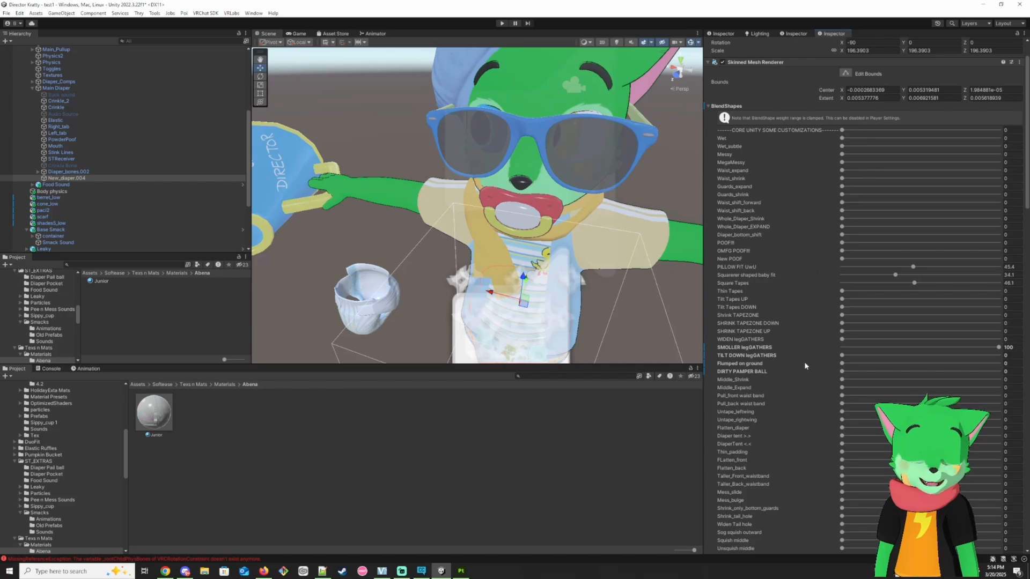
pyautogui.moveTo(1028, 188); pyautogui.dragTo(1027, 231)
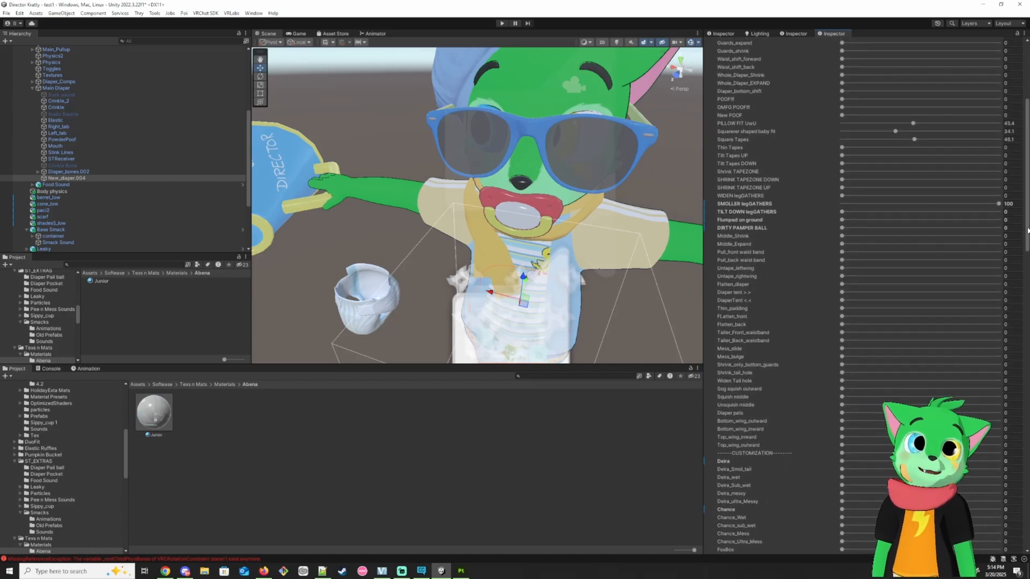
pyautogui.keyDown('alt'); pyautogui.moveTo(571, 203); pyautogui.dragTo(645, 162); pyautogui.keyUp('alt')
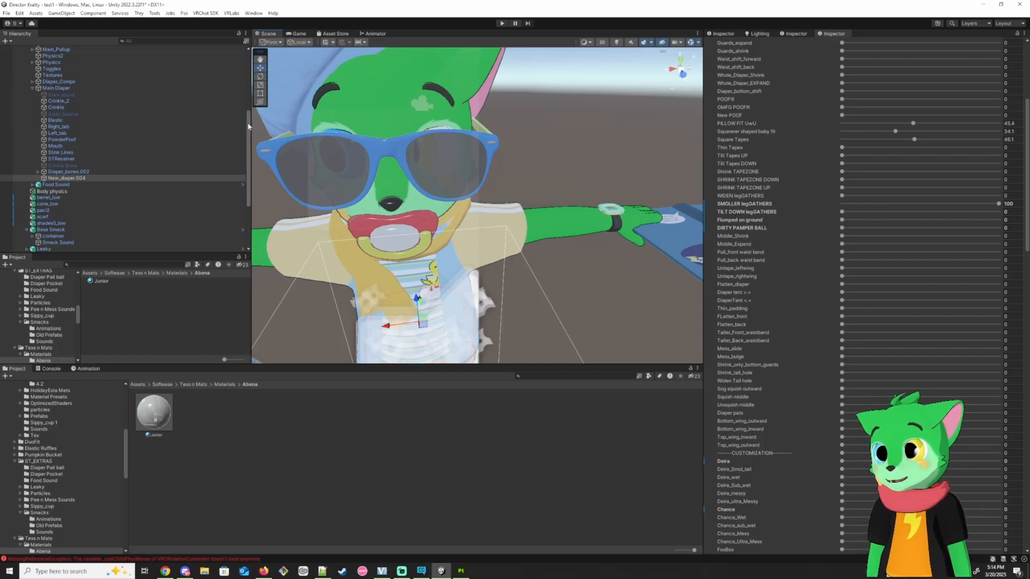
# Step: Add a VRCFury Parameter Compressor component to the 2024_FIXED_WEIGHT (4) avatar root
pyautogui.moveTo(249, 124); pyautogui.dragTo(250, 56)
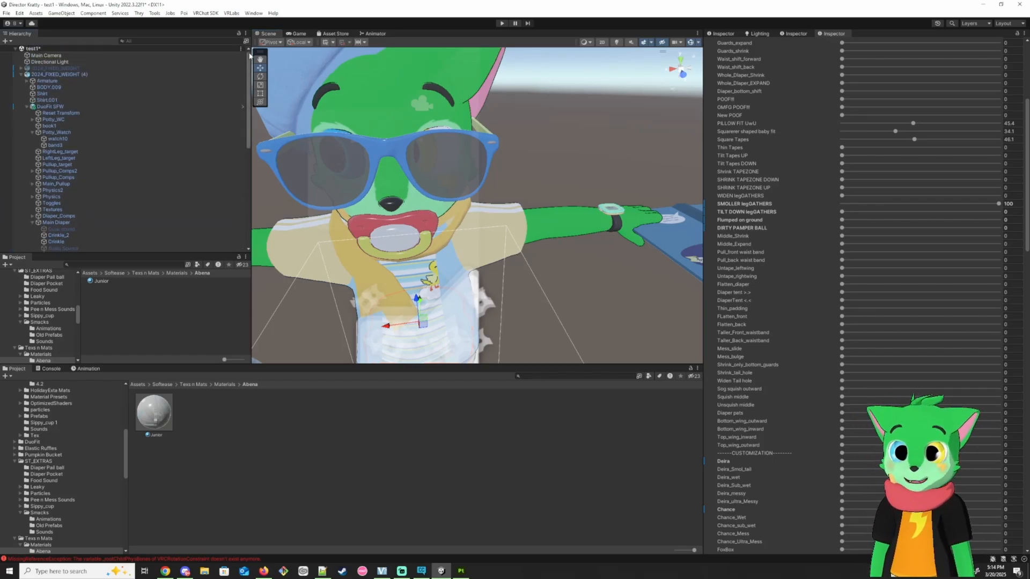
pyautogui.click(75, 74)
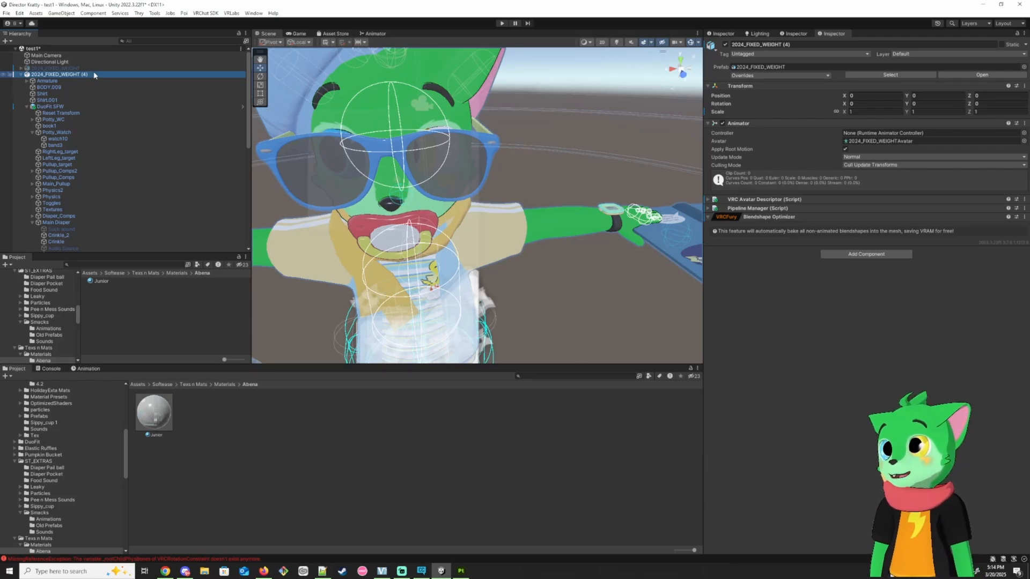
pyautogui.click(872, 256)
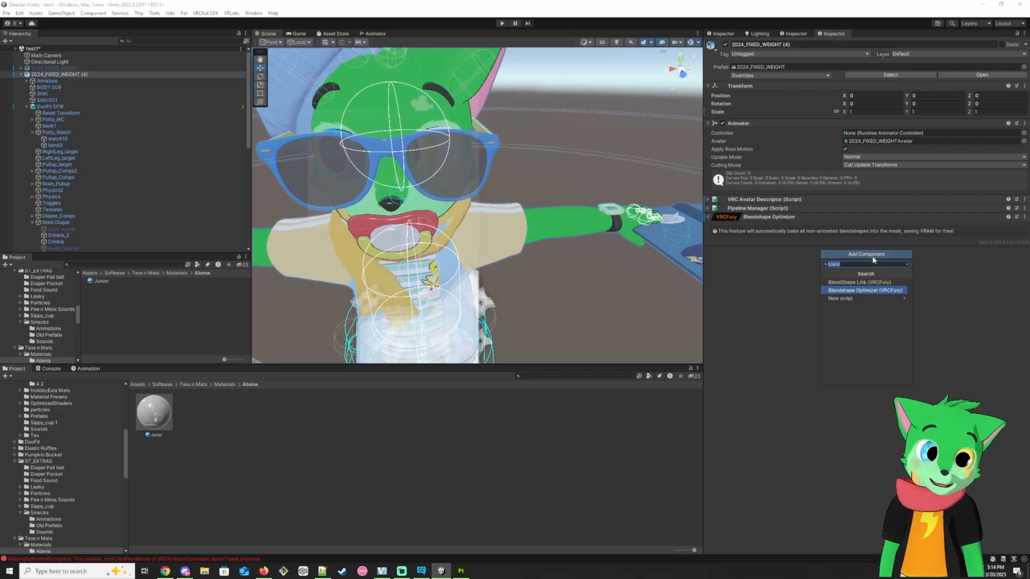
pyautogui.press('BackSpace')
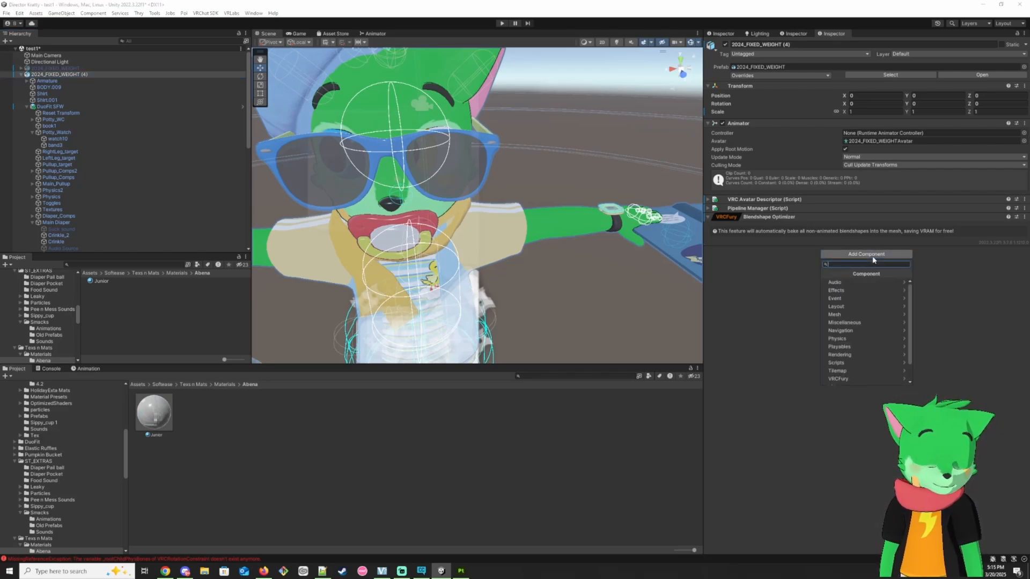
pyautogui.write('para')
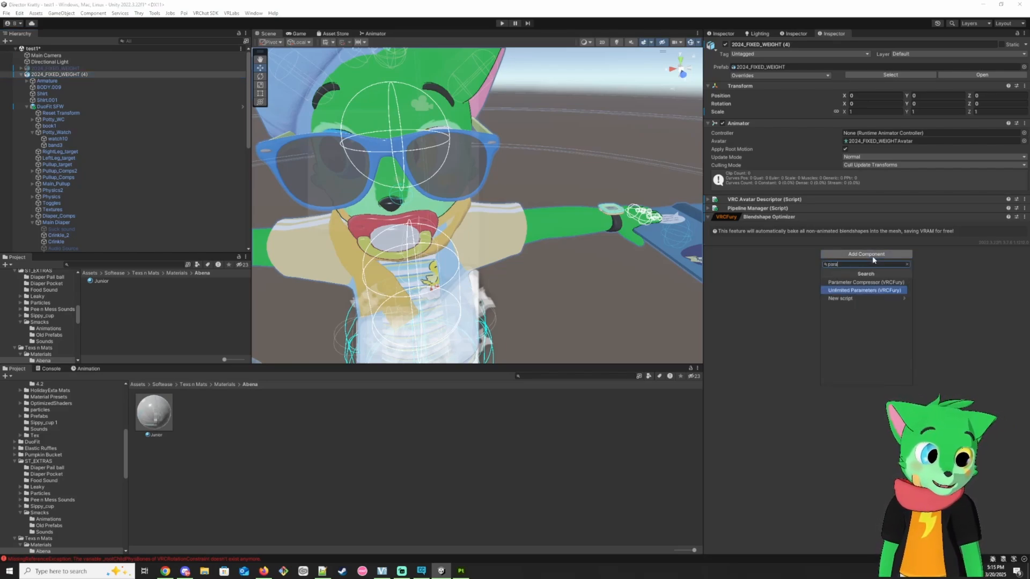
pyautogui.click(853, 282)
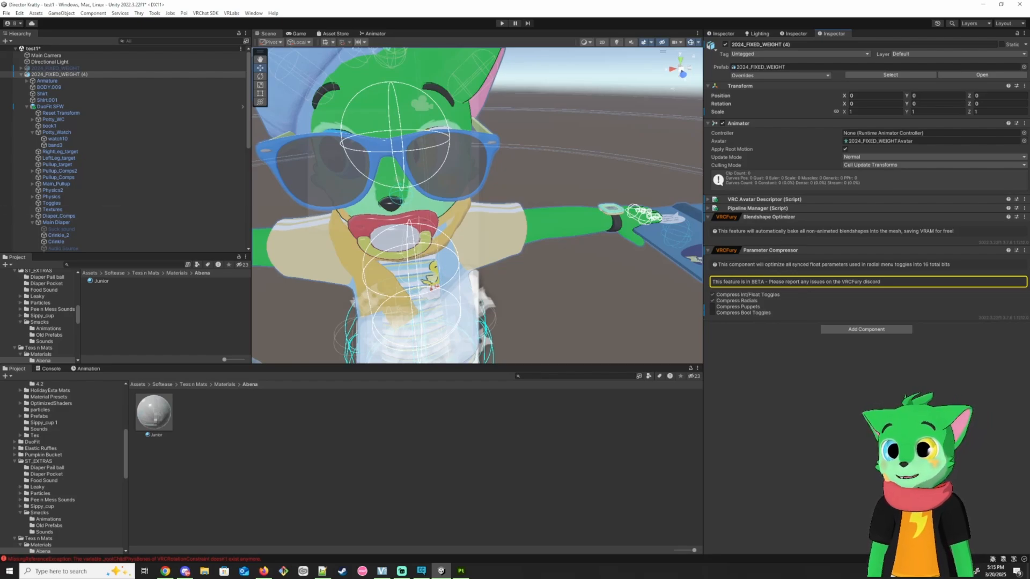
# Step: Review the Textures toggle and compare the import settings of junior_xs2 and junior_xs2_wet in the Abena texture folder
pyautogui.click(72, 215)
pyautogui.click(75, 210)
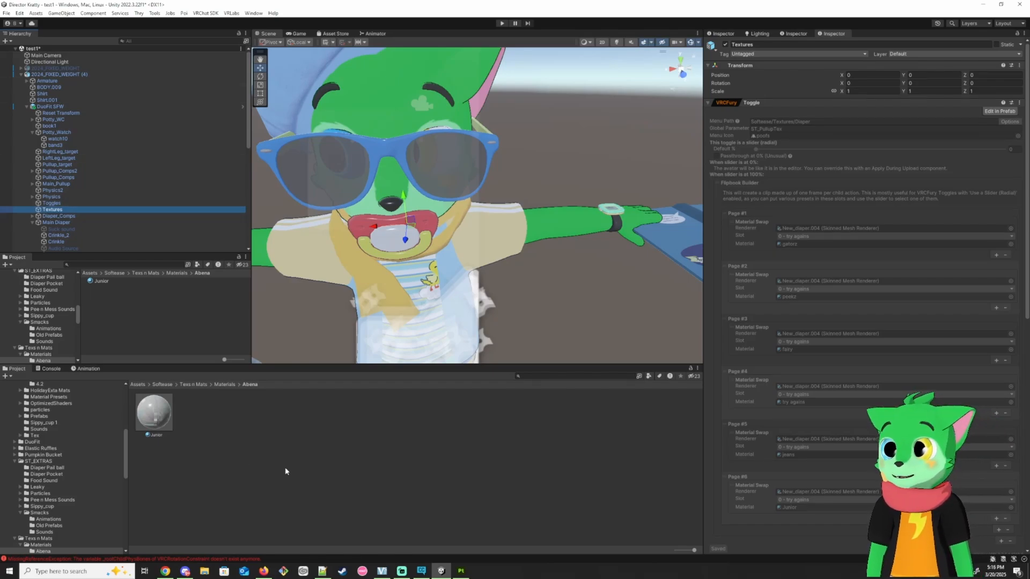
pyautogui.click(193, 384)
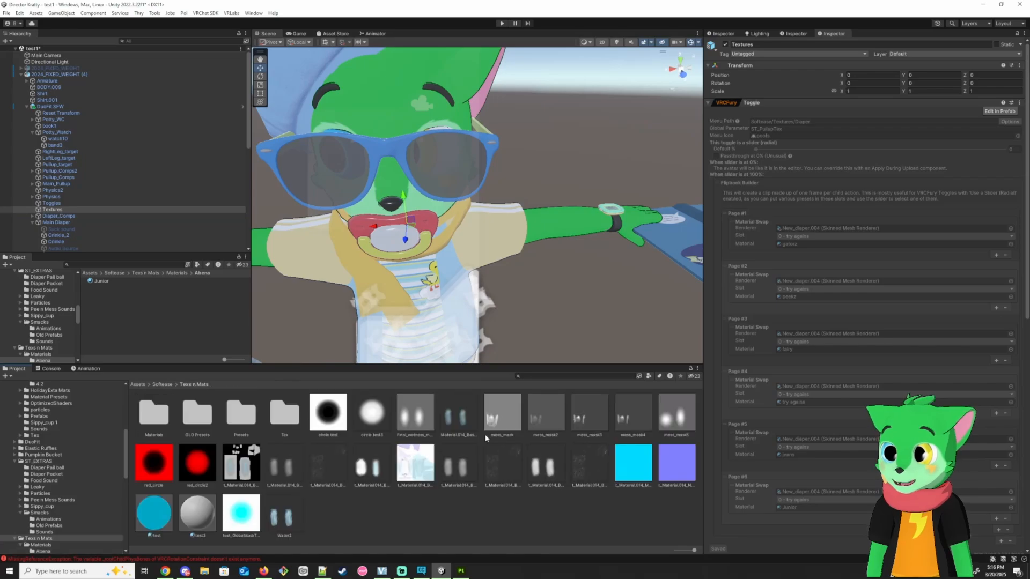
pyautogui.doubleClick(299, 429)
pyautogui.doubleClick(166, 422)
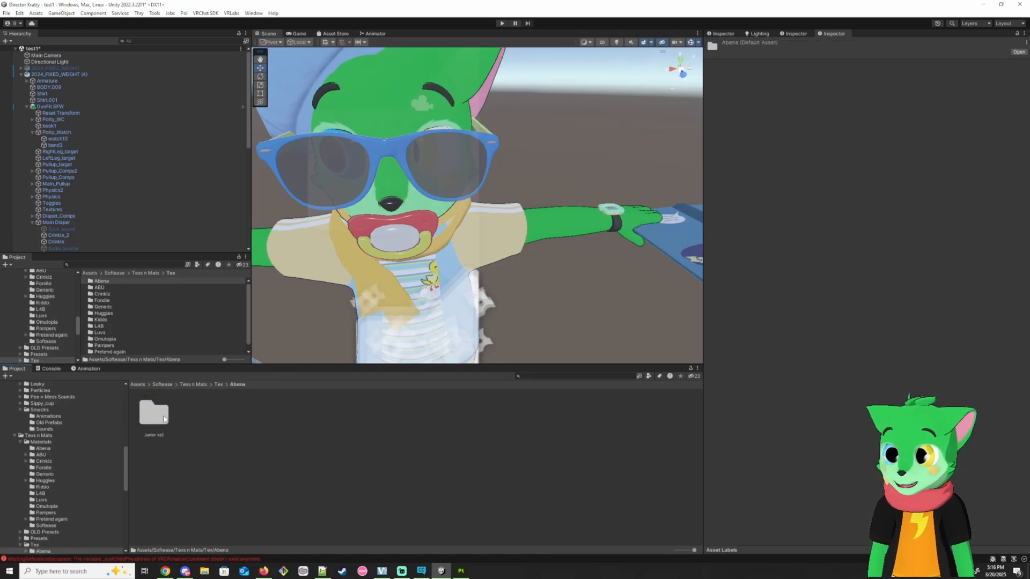
pyautogui.doubleClick(160, 415)
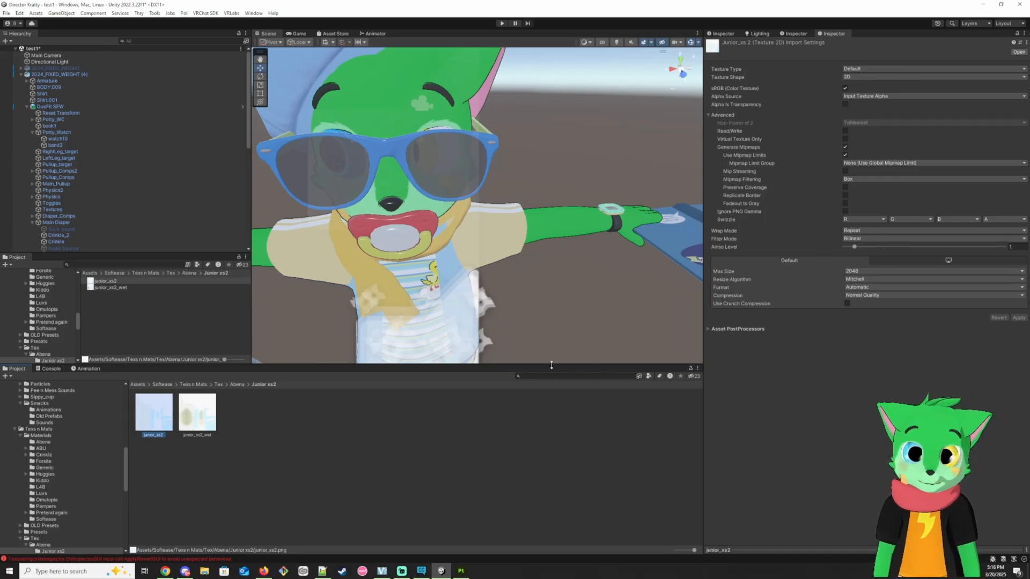
pyautogui.press('Right')
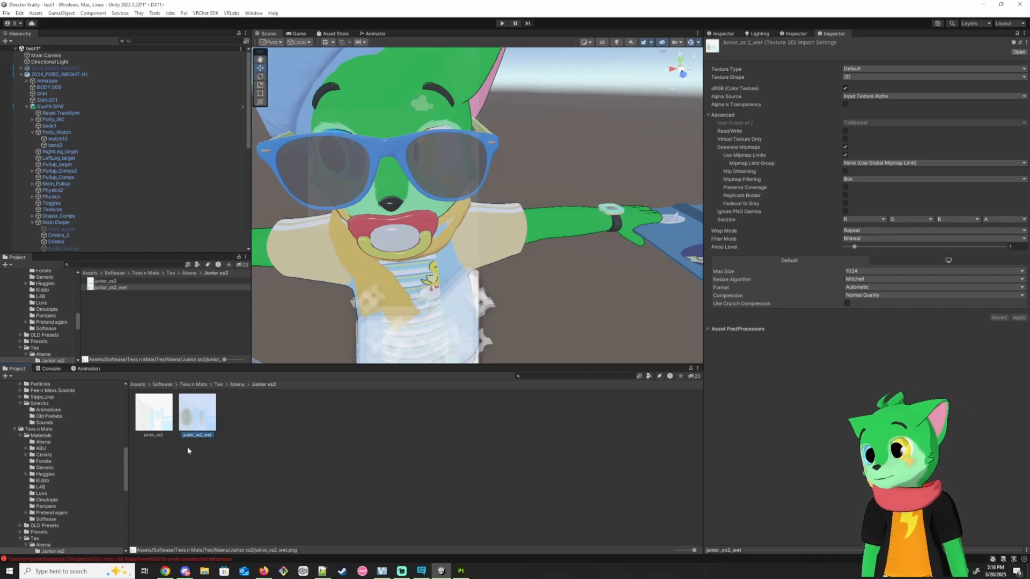
pyautogui.click(163, 418)
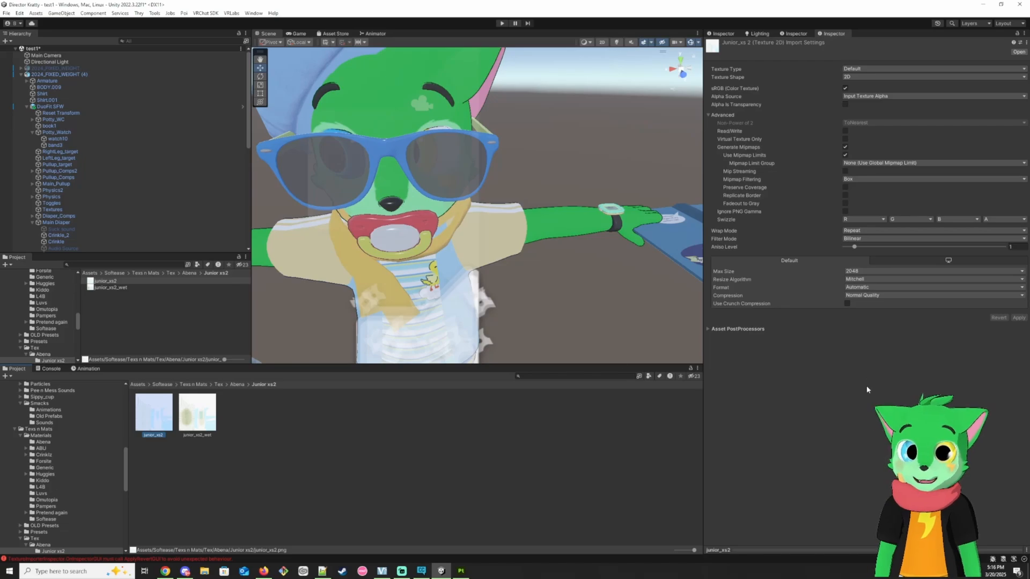
# Step: Check the Max Size options for junior_xs2 and compare the dry and wet textures with the diaper's wetness area in the scene
pyautogui.click(897, 272)
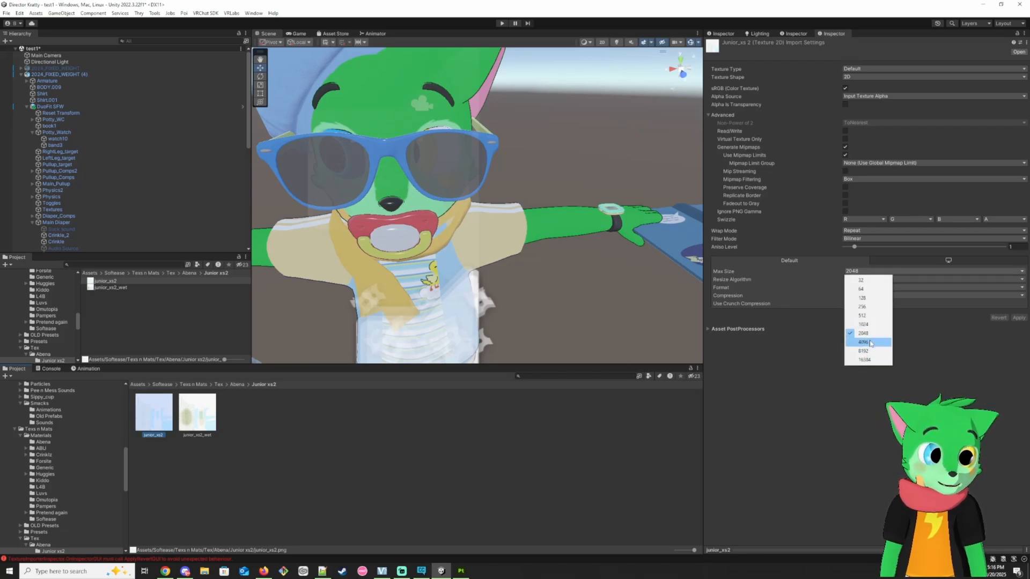
pyautogui.click(497, 440)
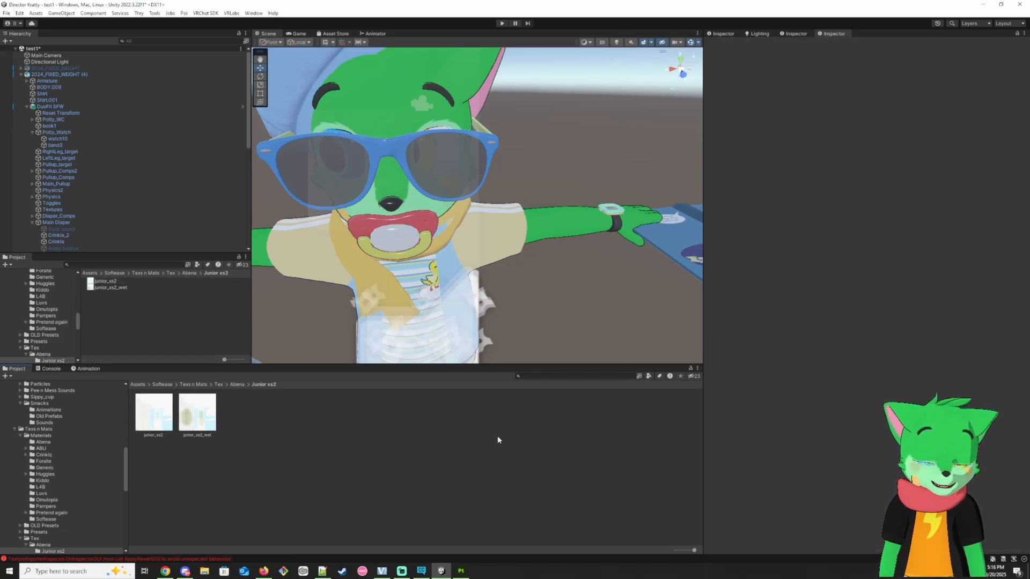
pyautogui.click(210, 416)
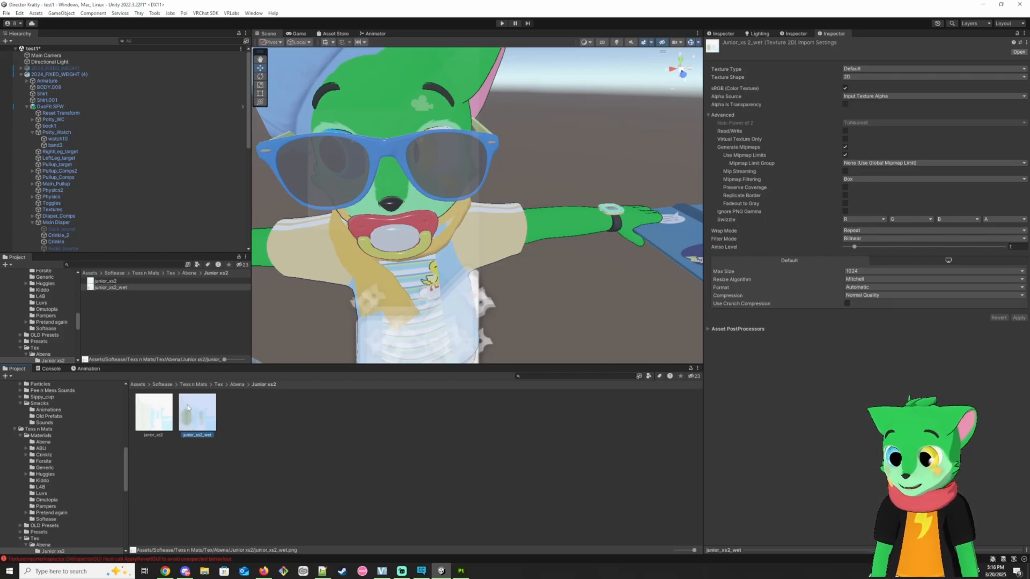
pyautogui.moveTo(437, 230); pyautogui.dragTo(448, 180, button='right')
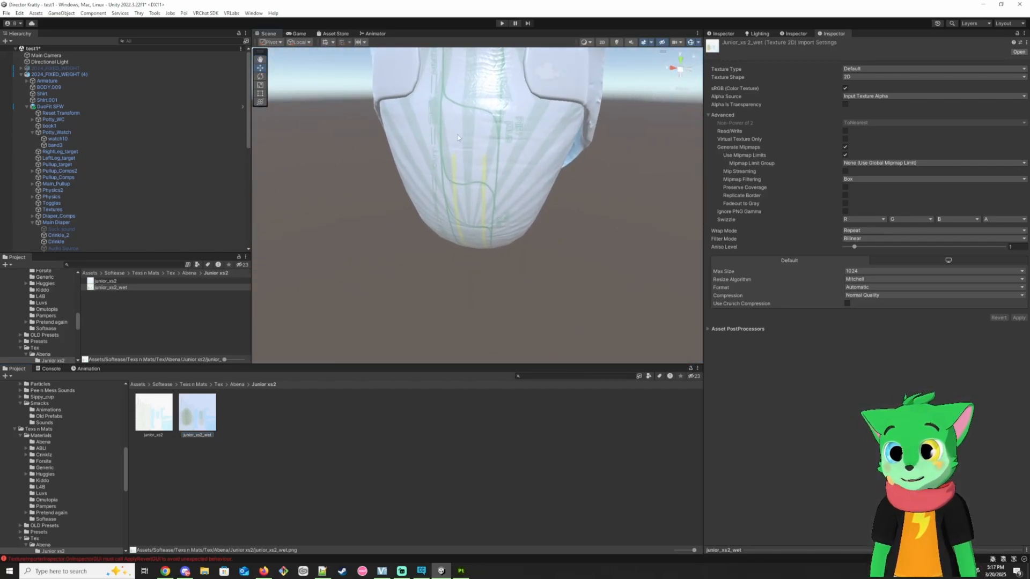
pyautogui.moveTo(458, 138); pyautogui.dragTo(474, 174, button='right')
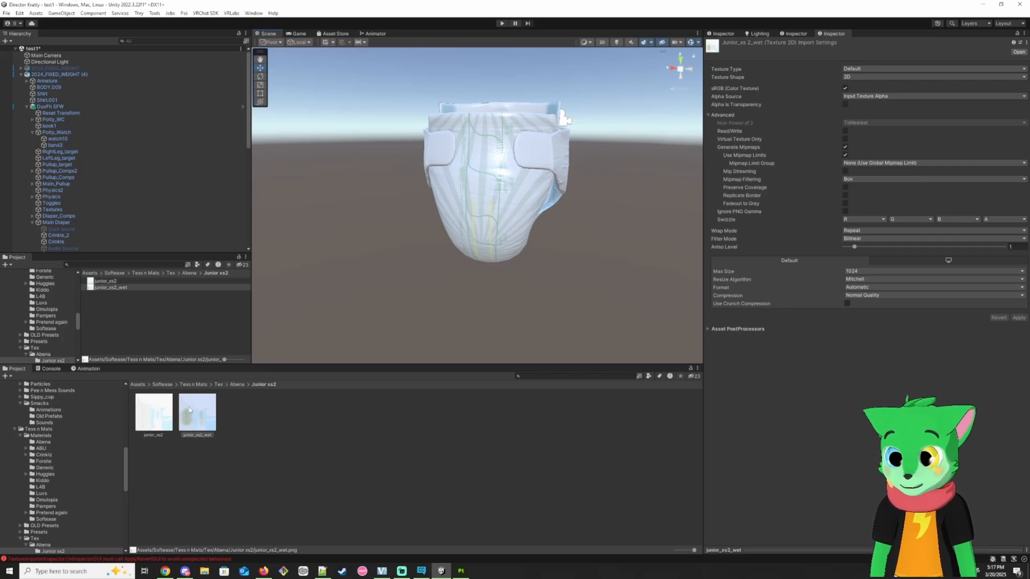
pyautogui.click(156, 421)
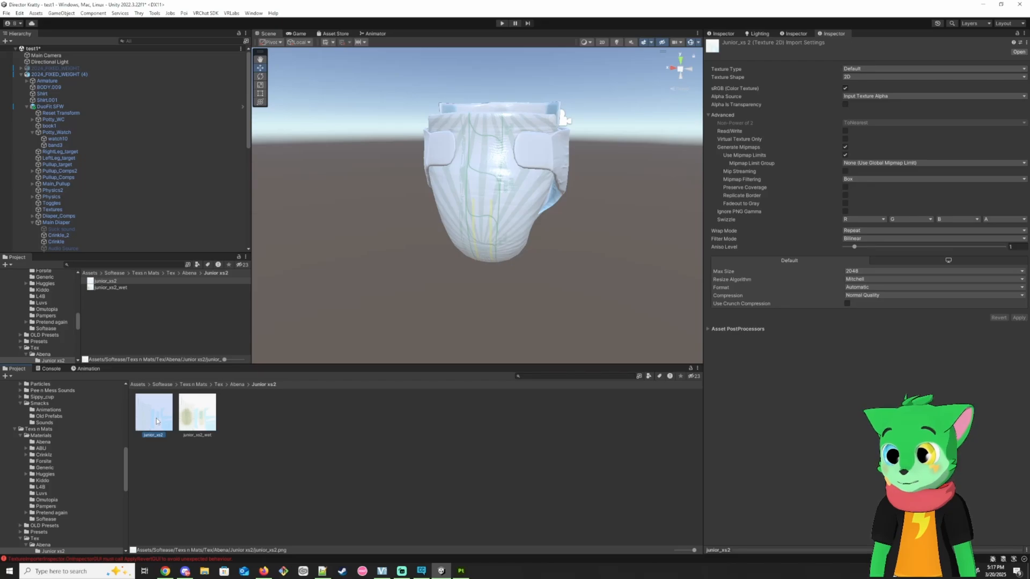
pyautogui.click(212, 421)
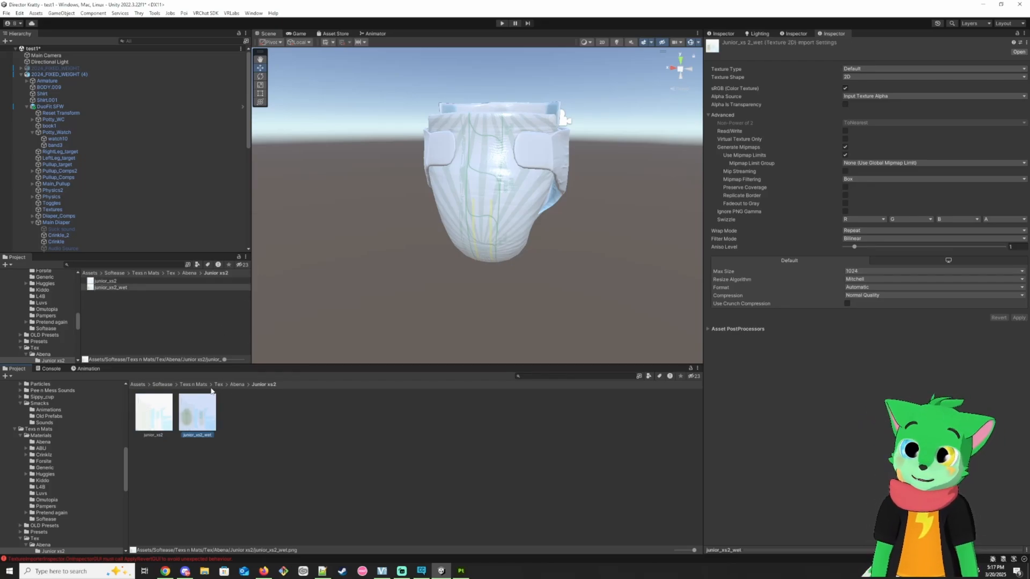
# Step: Open the Cloth - Base folder in the Texs n Mats presets and select its normal map texture
pyautogui.click(237, 385)
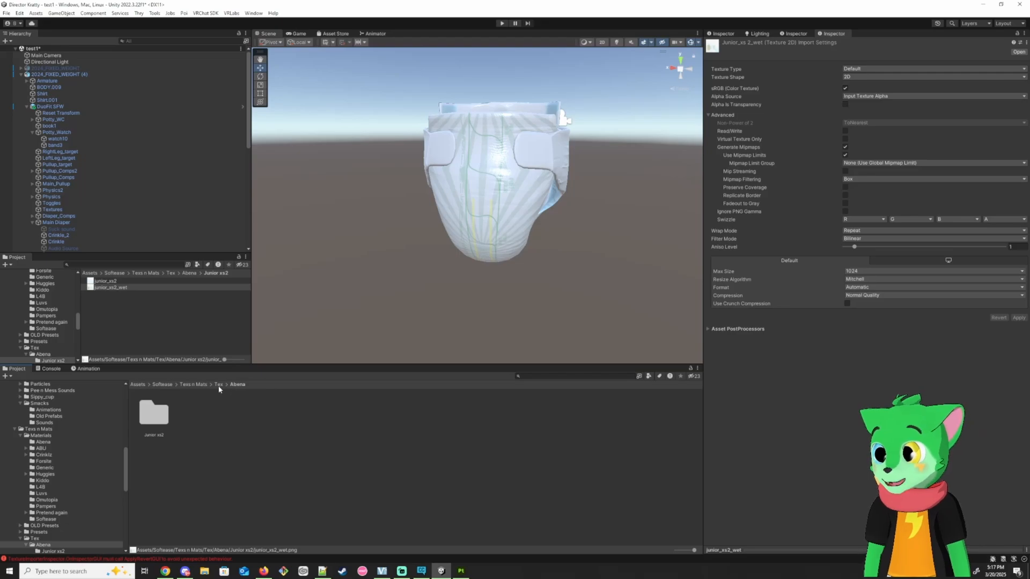
pyautogui.click(219, 385)
pyautogui.click(194, 384)
pyautogui.click(273, 413)
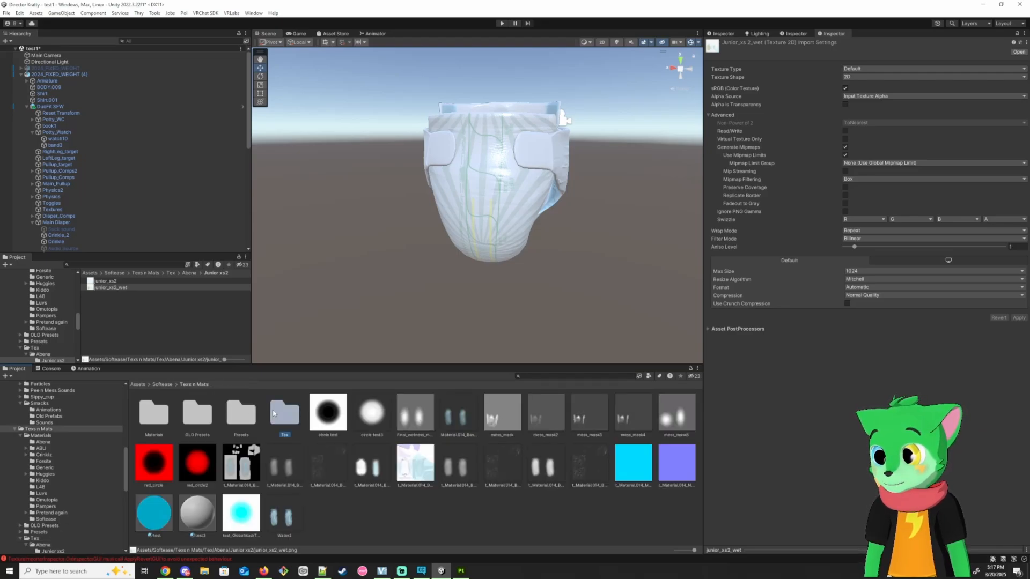
pyautogui.doubleClick(273, 413)
pyautogui.click(184, 384)
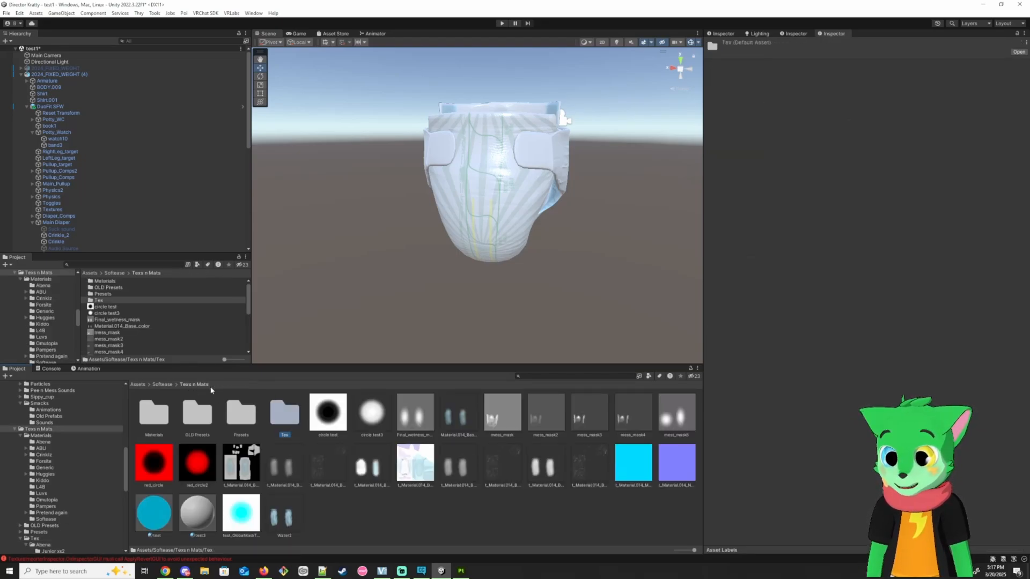
pyautogui.doubleClick(241, 424)
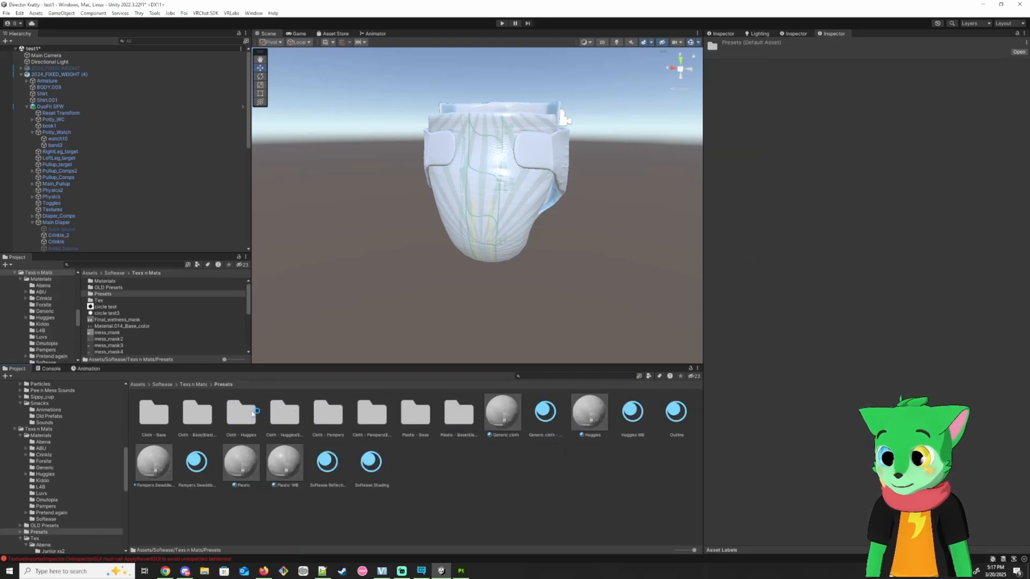
pyautogui.doubleClick(154, 413)
pyautogui.click(285, 413)
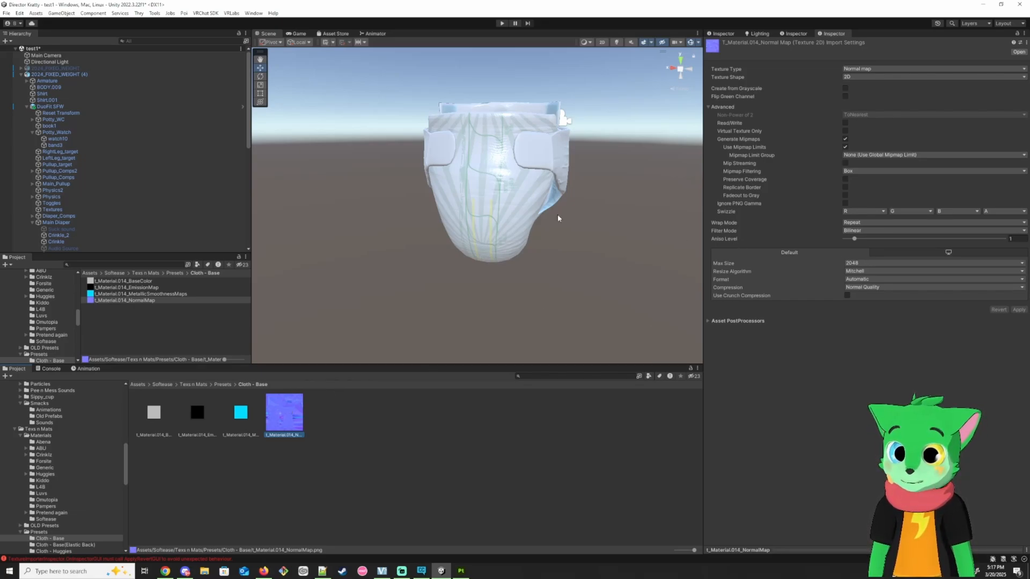
# Step: Examine the surface wrinkles and shading on the diaper's side and front to see the normal map's effect
pyautogui.moveTo(507, 231); pyautogui.dragTo(253, 235, button='right')
pyautogui.press('w')
pyautogui.press('s')
pyautogui.press('w')
pyautogui.press('d')
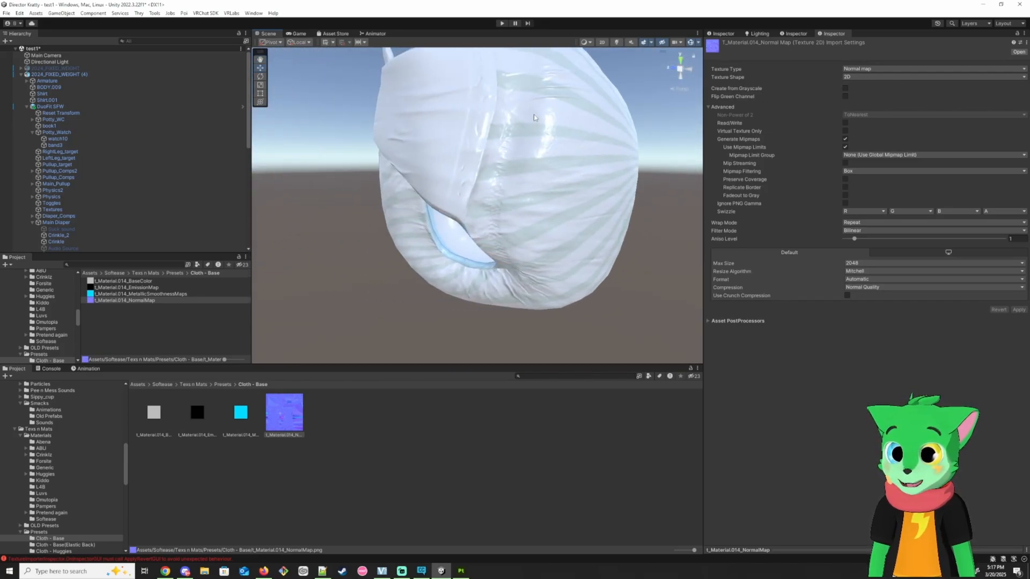
pyautogui.moveTo(537, 119); pyautogui.dragTo(772, 129, button='right')
pyautogui.press('s')
pyautogui.press('a')
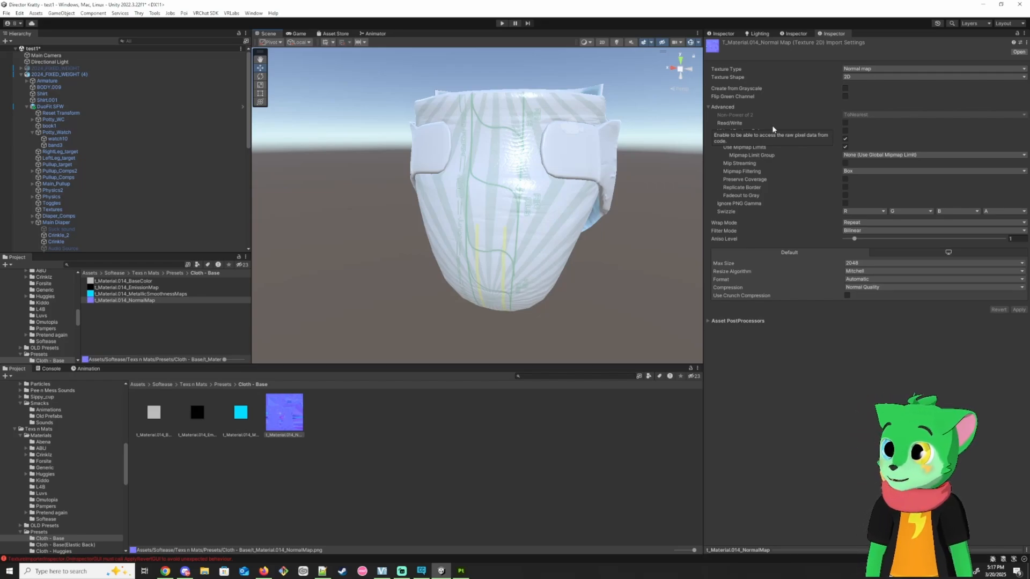
# Step: Review the Max Size of the Cloth - Base normal, metallic smoothness, emission and base color maps, and view the base color source image
pyautogui.click(294, 403)
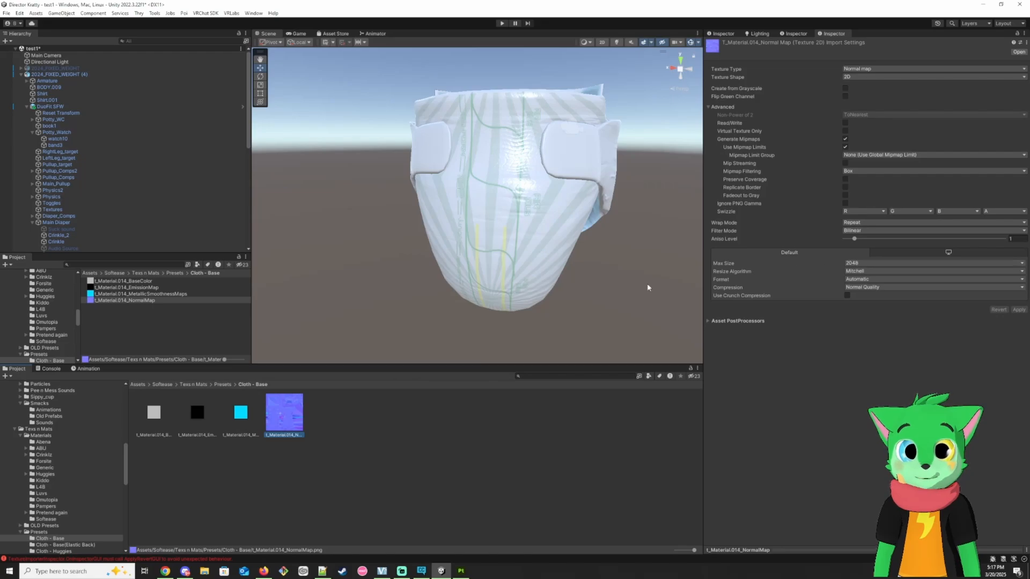
pyautogui.click(241, 412)
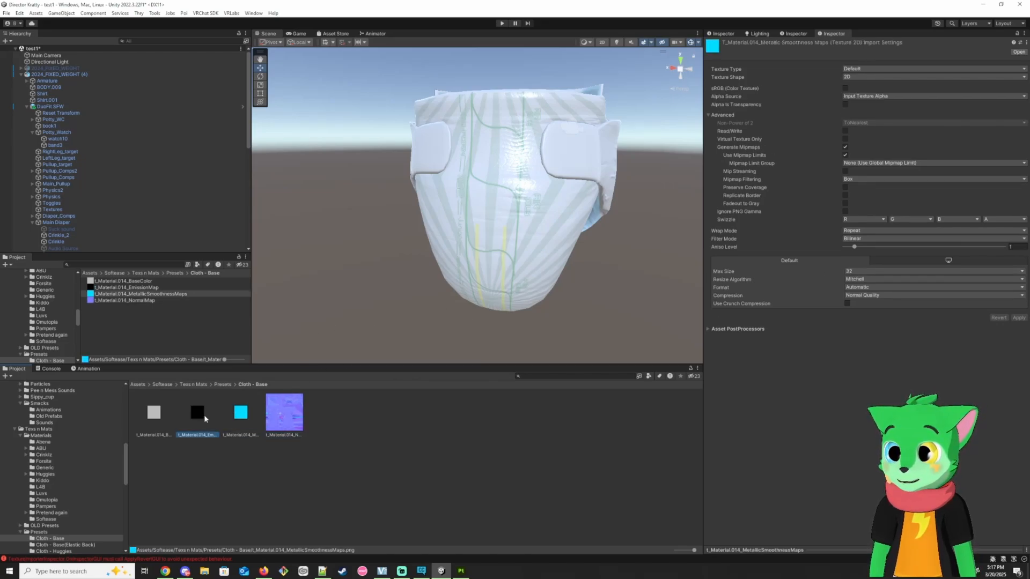
pyautogui.click(197, 411)
pyautogui.click(150, 418)
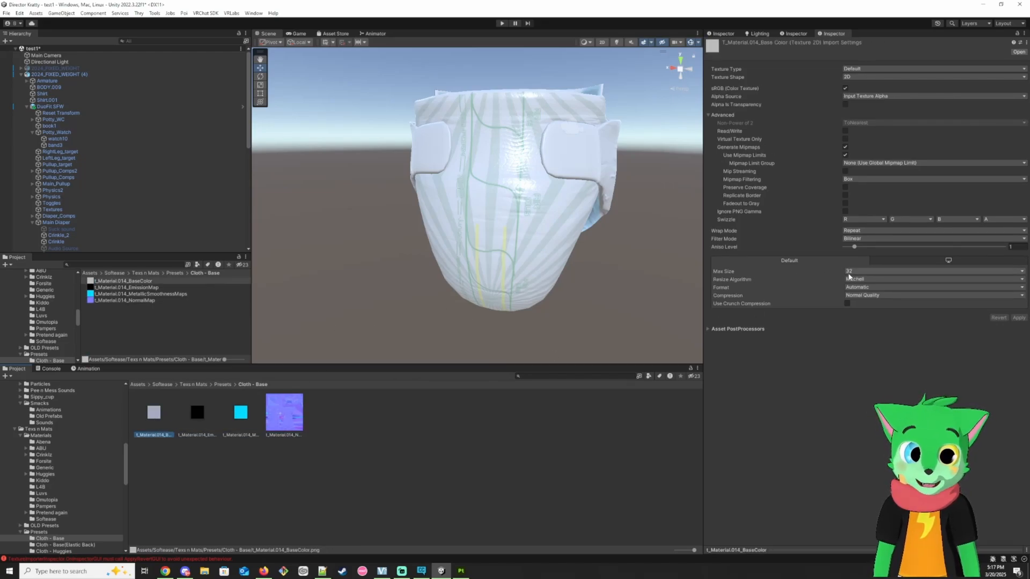
pyautogui.doubleClick(153, 414)
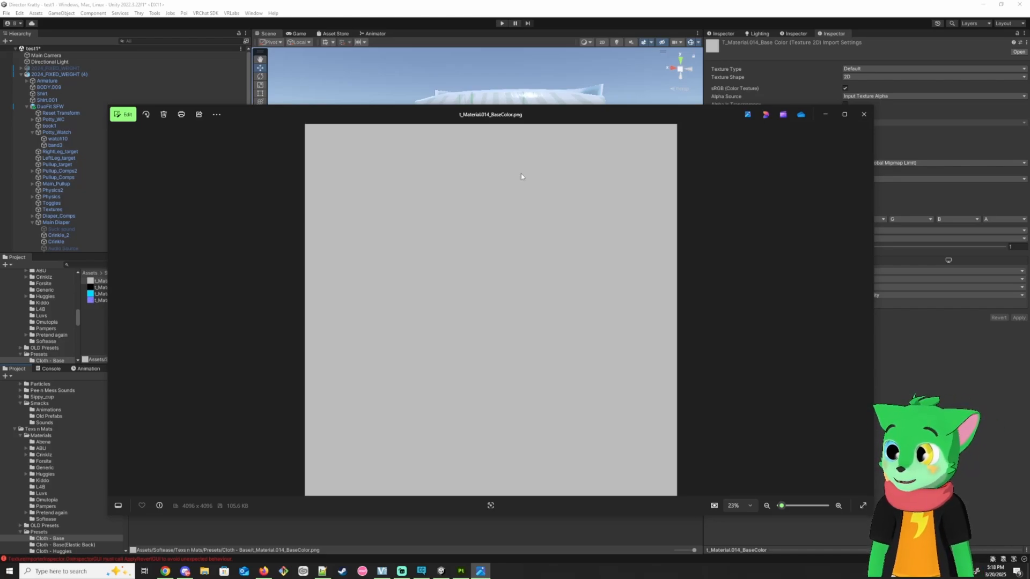
pyautogui.click(863, 114)
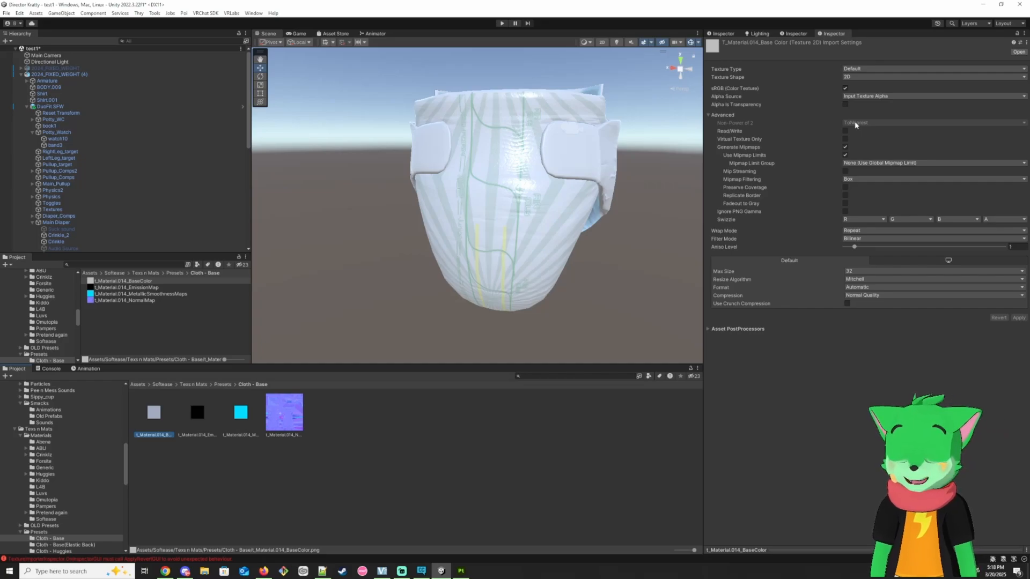
pyautogui.click(198, 422)
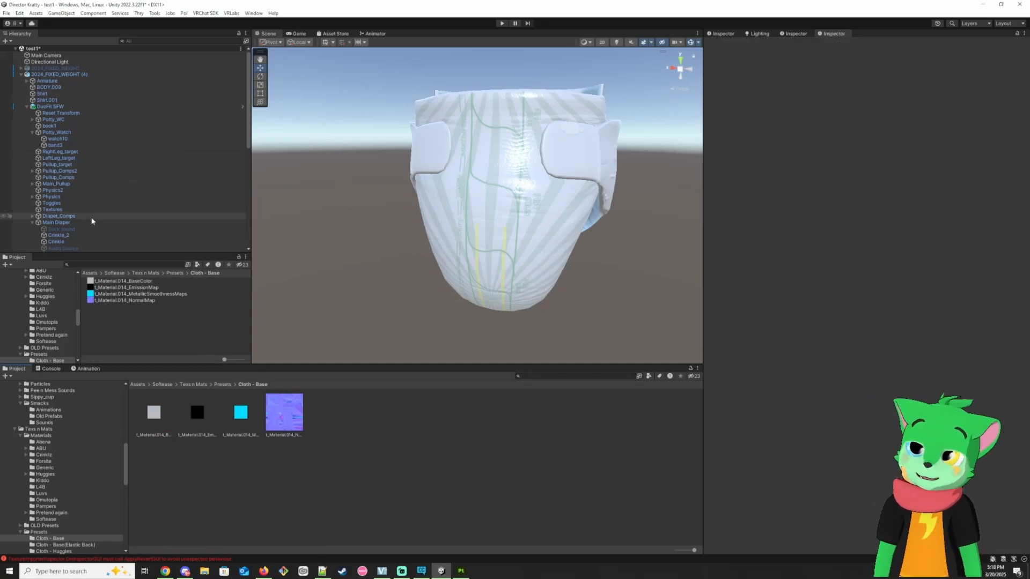
# Step: Look over the avatar's armature, body and shirt objects and the DuoFit SFW prefab, collapsing the prefab's children
pyautogui.click(52, 81)
pyautogui.click(53, 89)
pyautogui.click(52, 94)
pyautogui.click(53, 100)
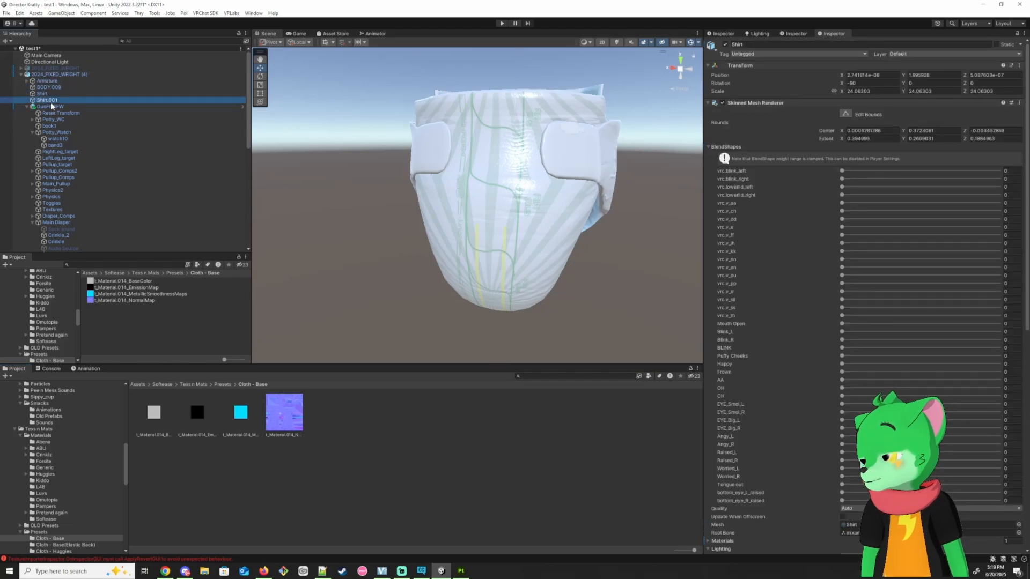
pyautogui.click(52, 106)
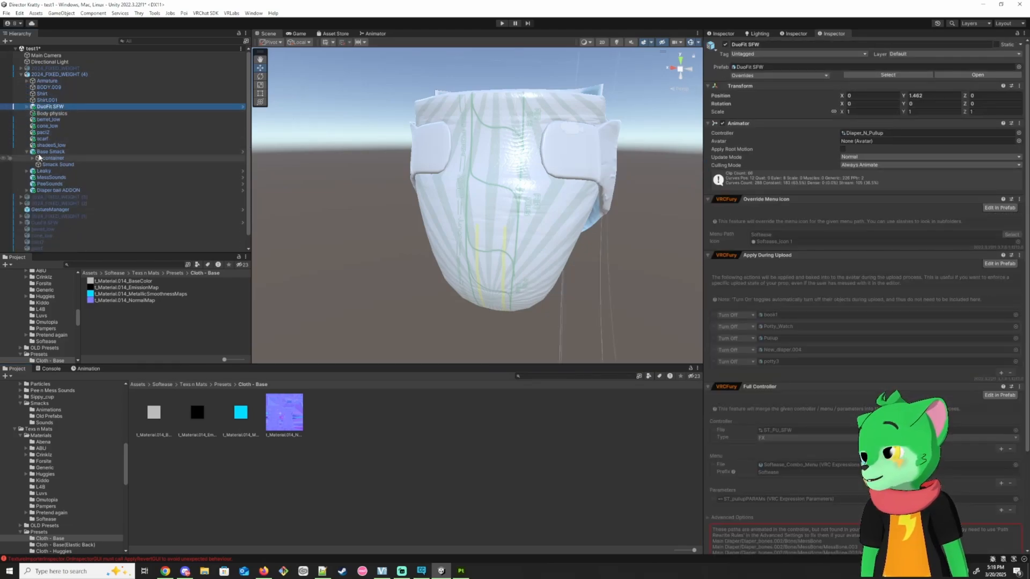
# Step: Review the barrel, cone, pacifier and scarf props and the smack and mess sound add-ons, then collapse Base Smack
pyautogui.click(42, 120)
pyautogui.click(45, 126)
pyautogui.click(48, 133)
pyautogui.click(49, 139)
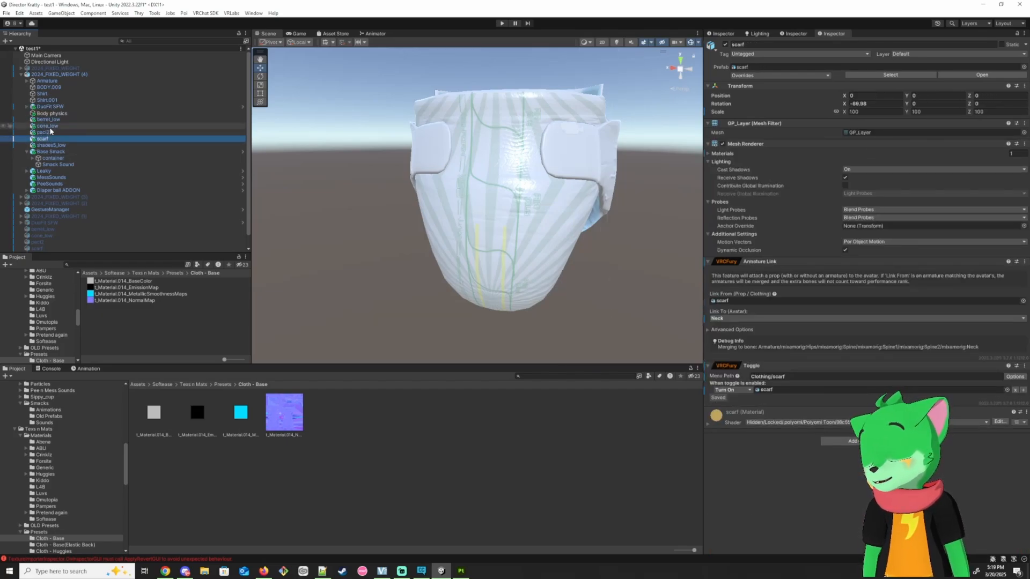
pyautogui.click(49, 164)
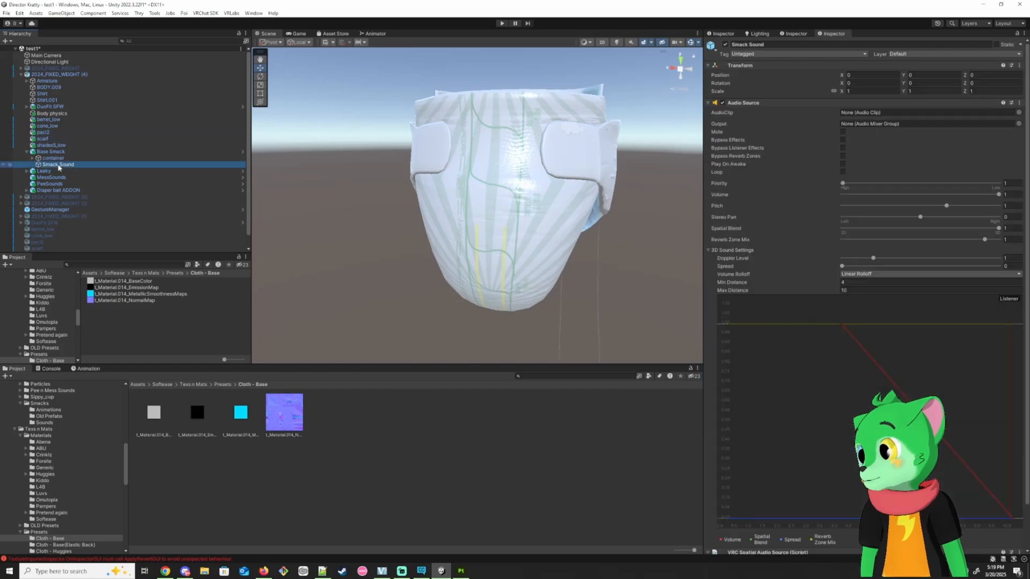
pyautogui.click(43, 177)
pyautogui.click(30, 152)
pyautogui.click(27, 151)
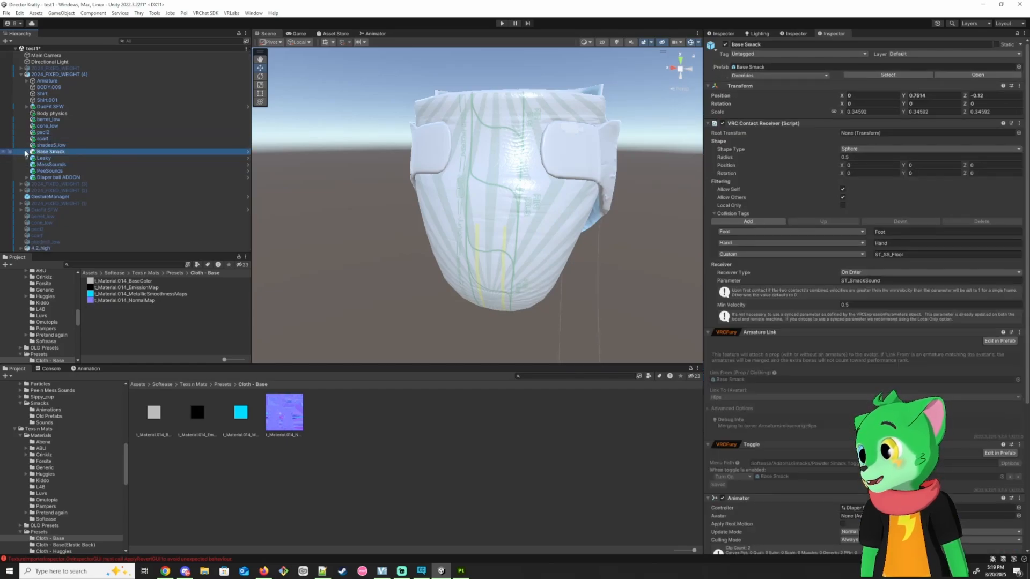